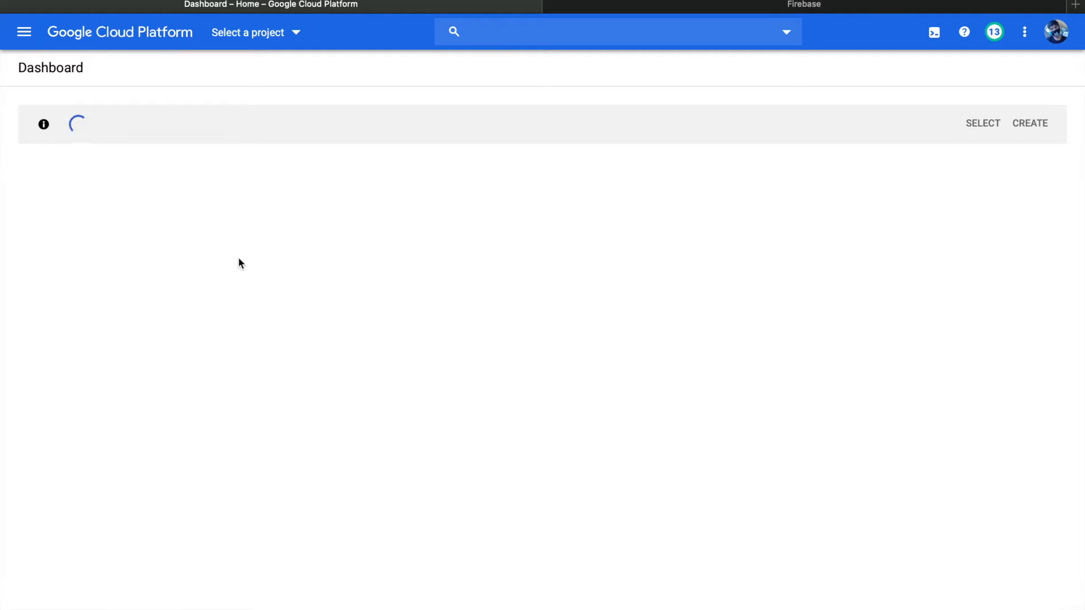
Open the Firebase console from the Firebase website
click(804, 5)
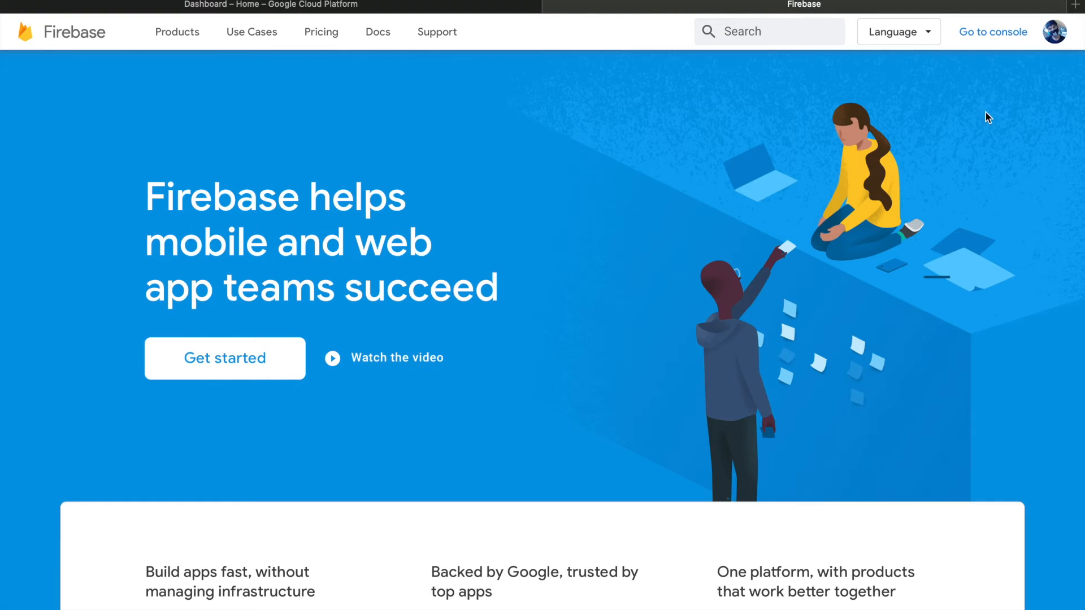
click(438, 6)
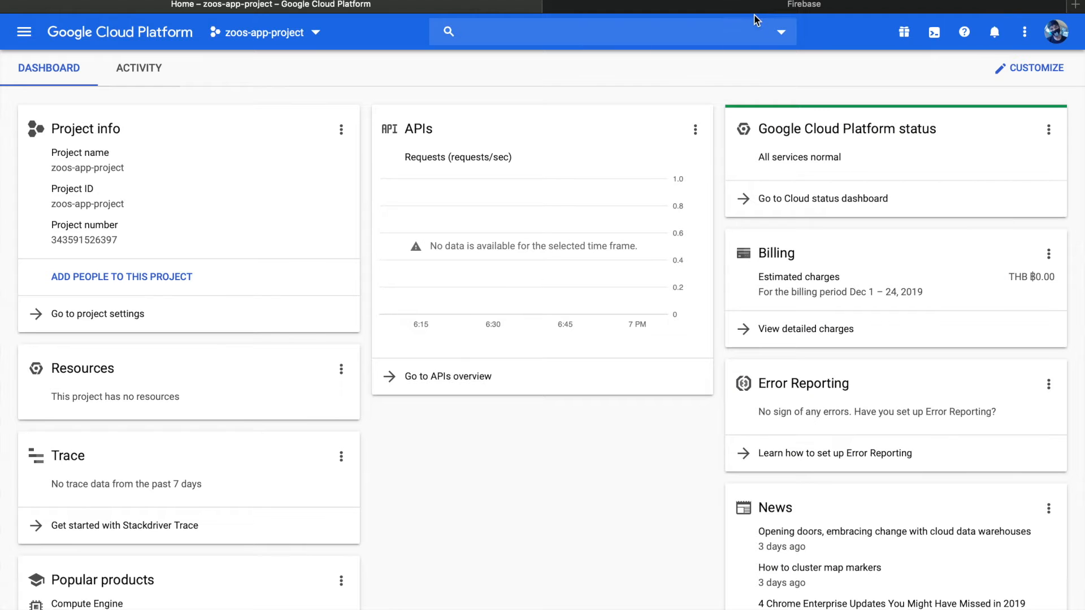
click(812, 4)
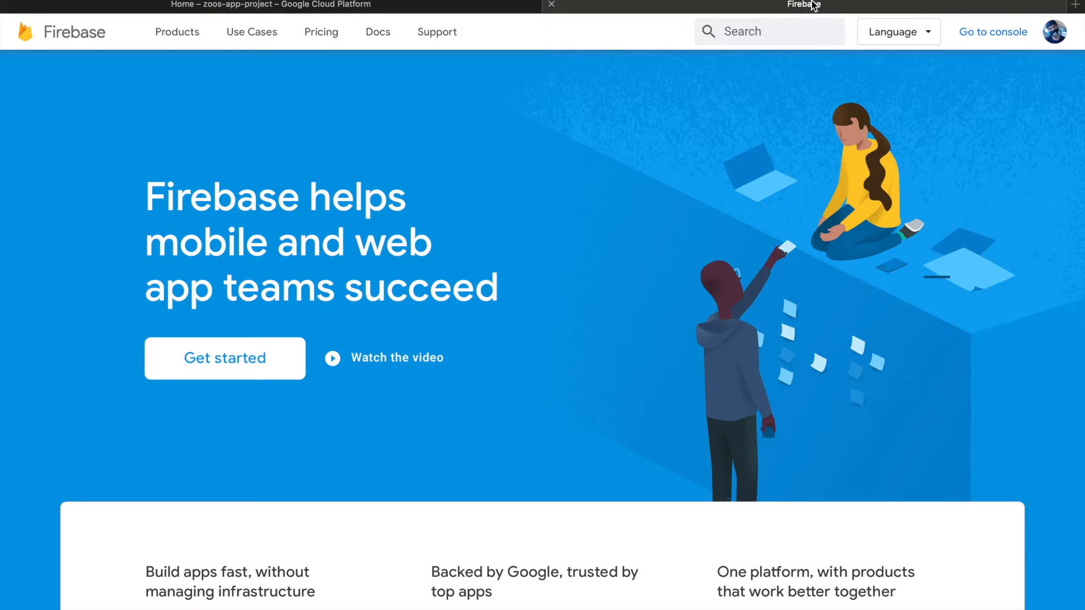
click(983, 41)
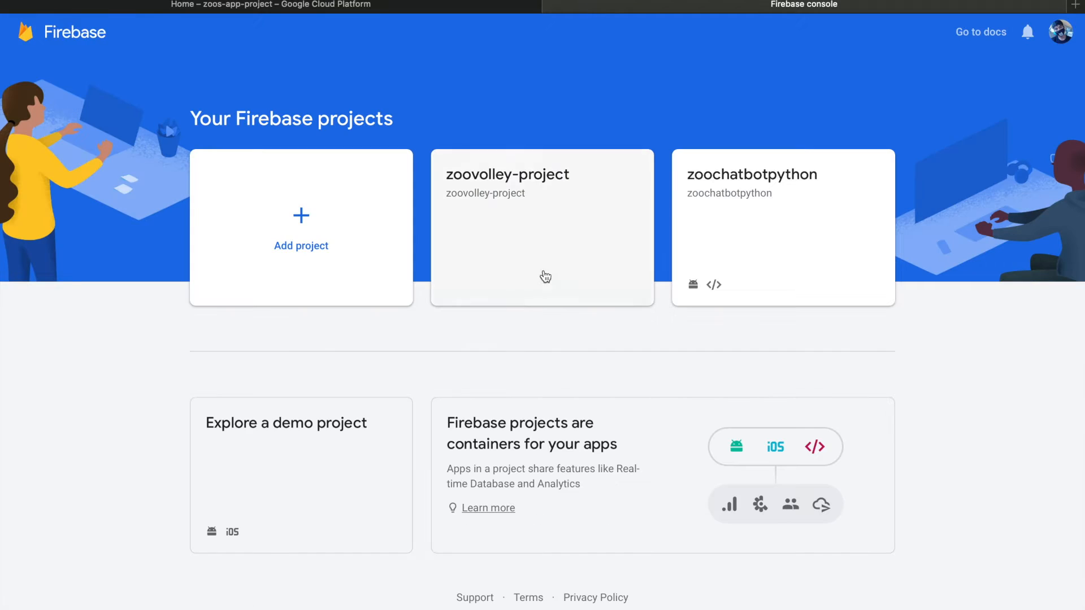
Start a new Firebase project on the existing Google Cloud project zoos-app-project and confirm the Blaze pay-as-you-go plan
click(318, 226)
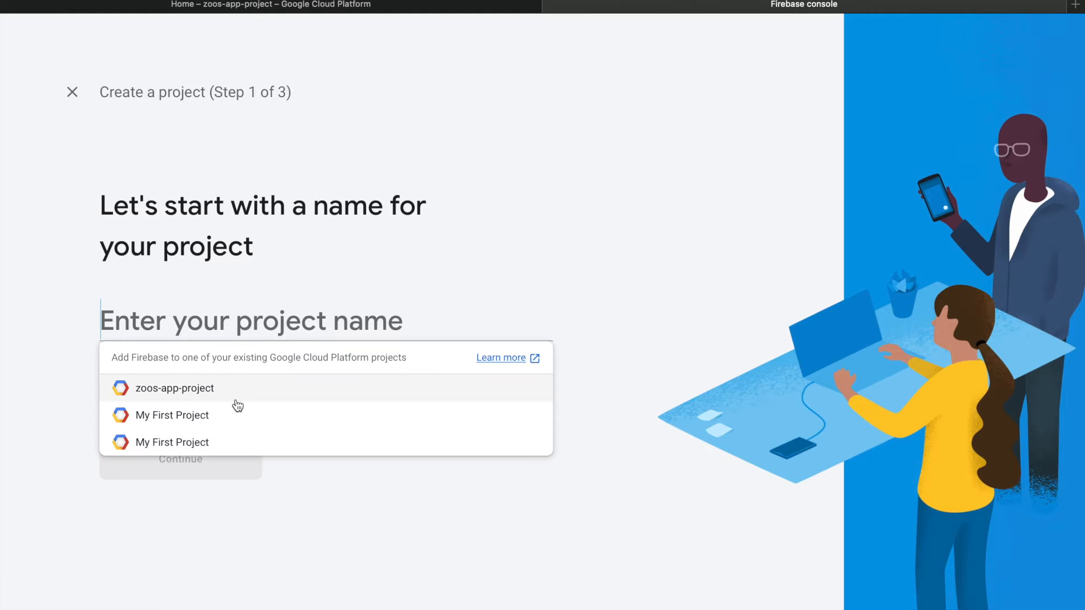
click(225, 388)
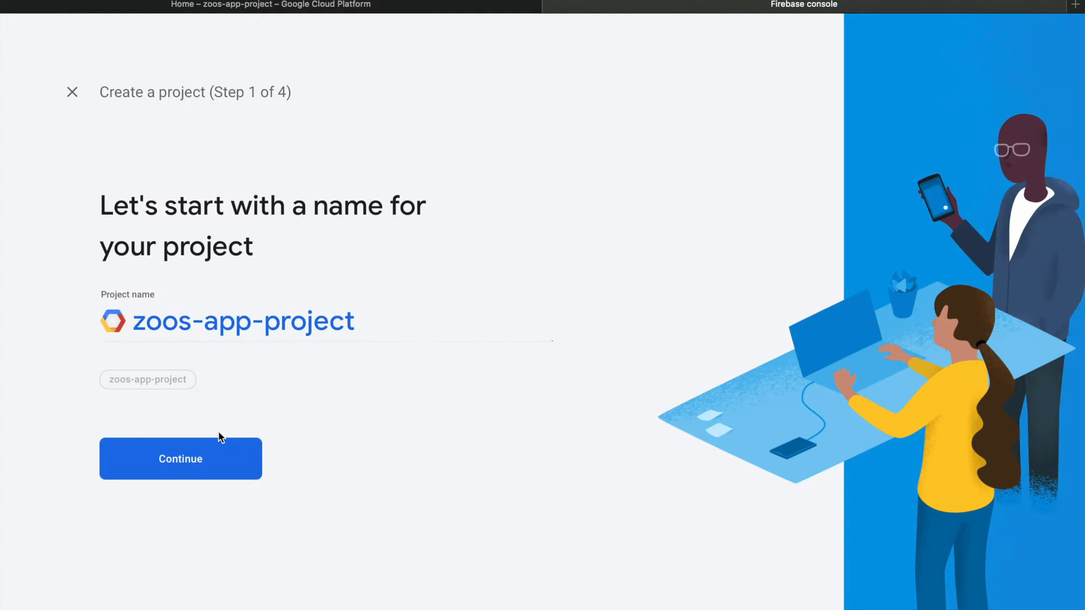
click(209, 473)
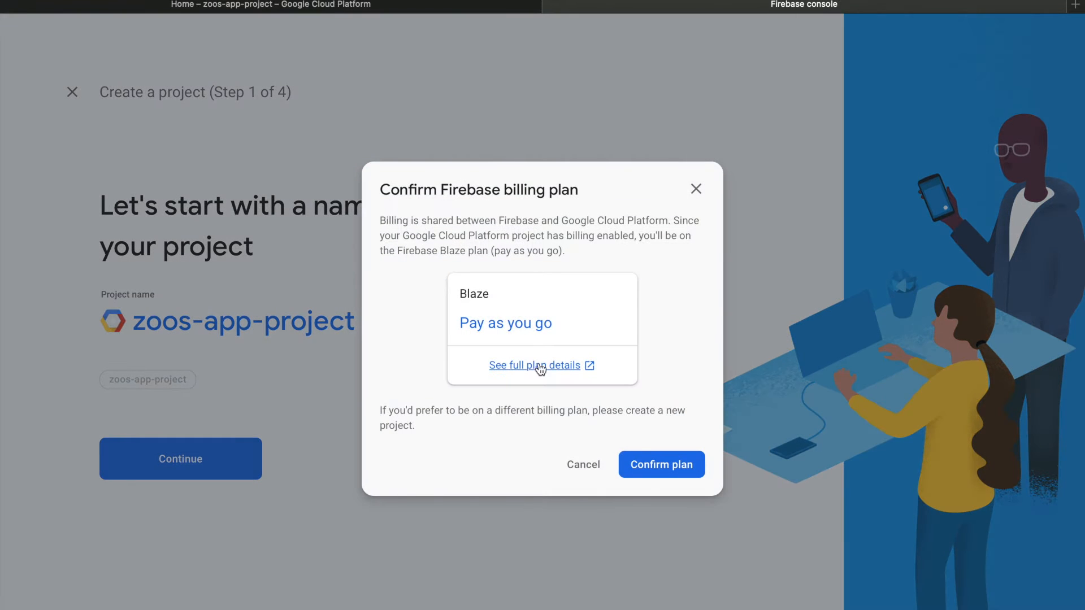
click(679, 465)
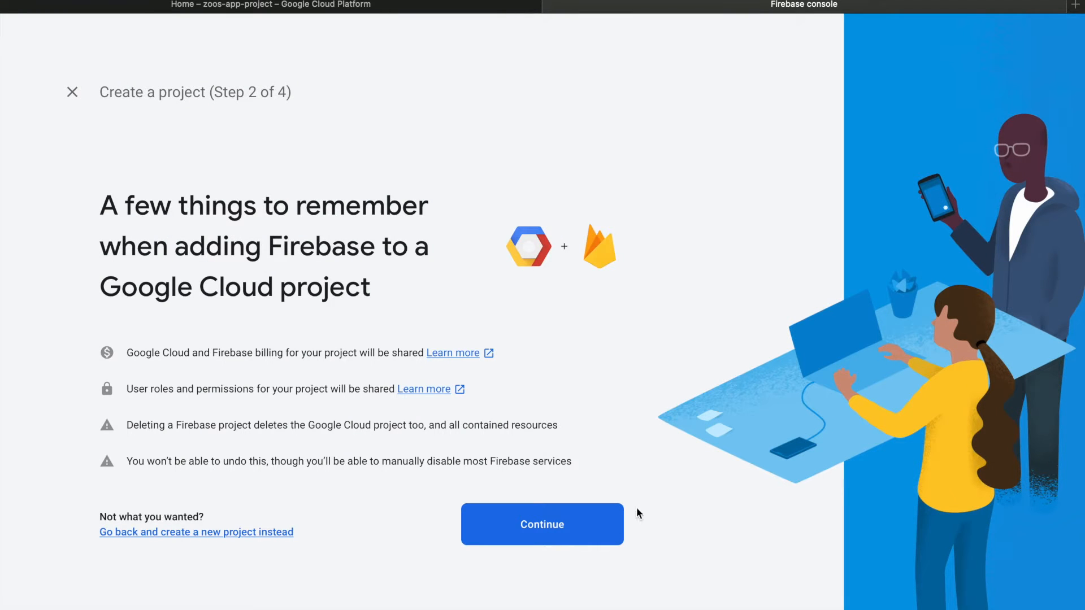
Keep Google Analytics enabled, choose Default Account for Firebase as its account, and add Firebase to the project
click(610, 521)
scroll(610, 520, down, 3)
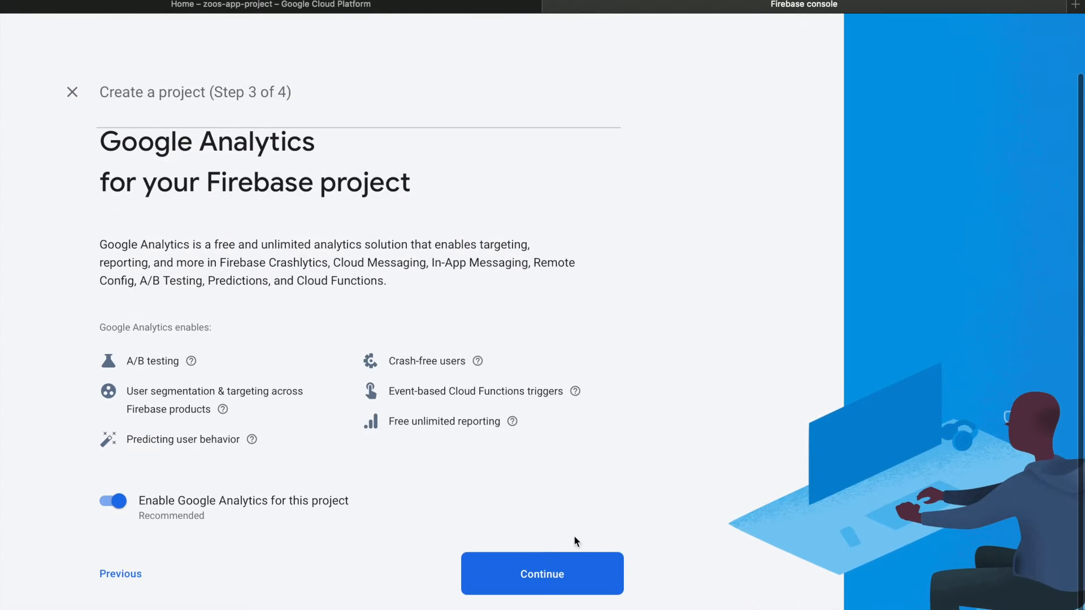
click(560, 574)
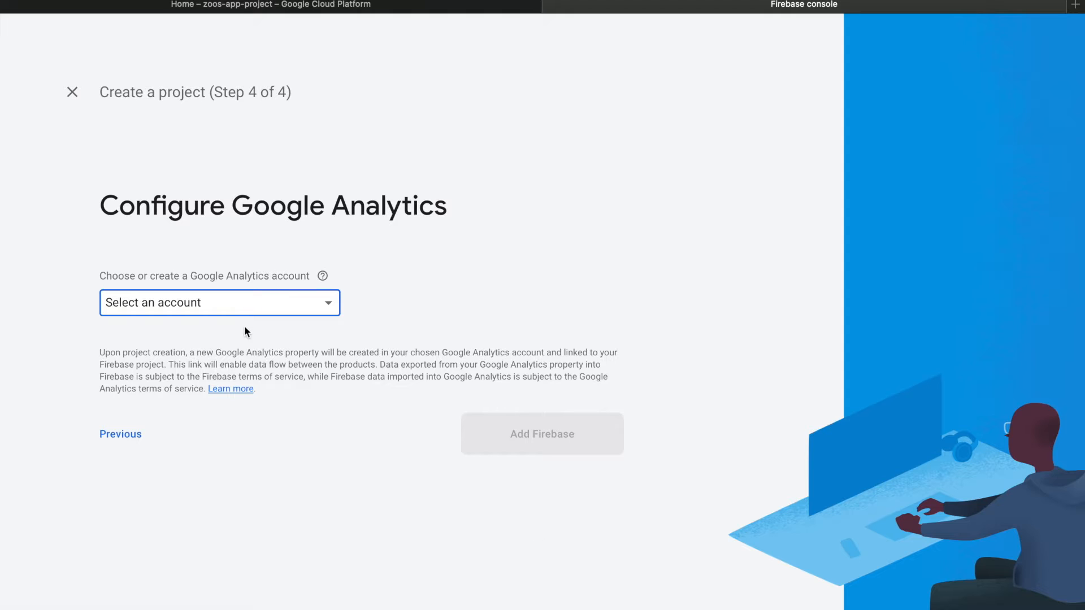
click(246, 308)
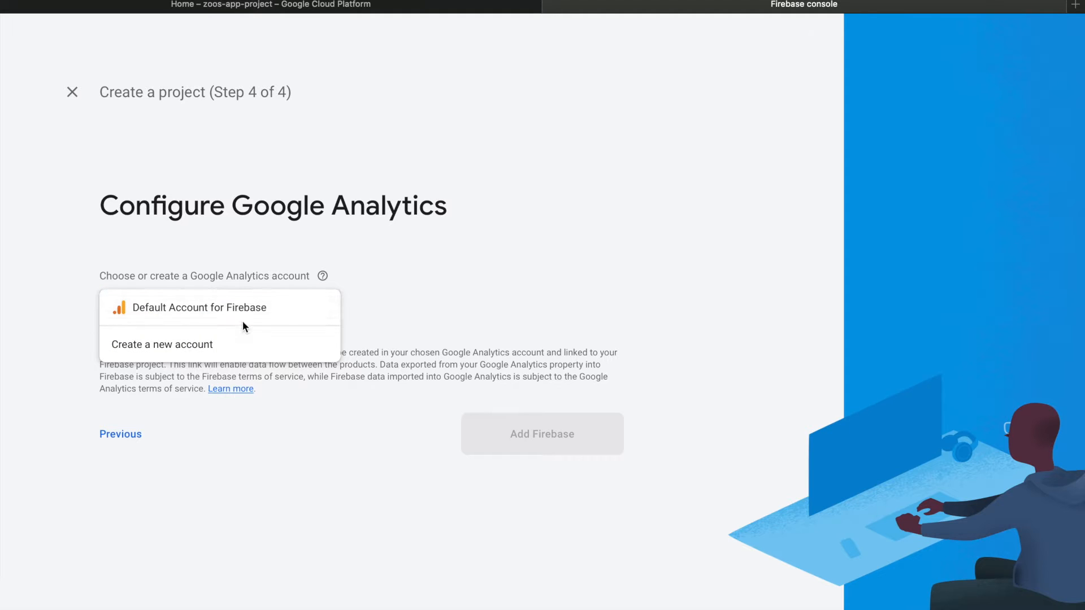
click(316, 321)
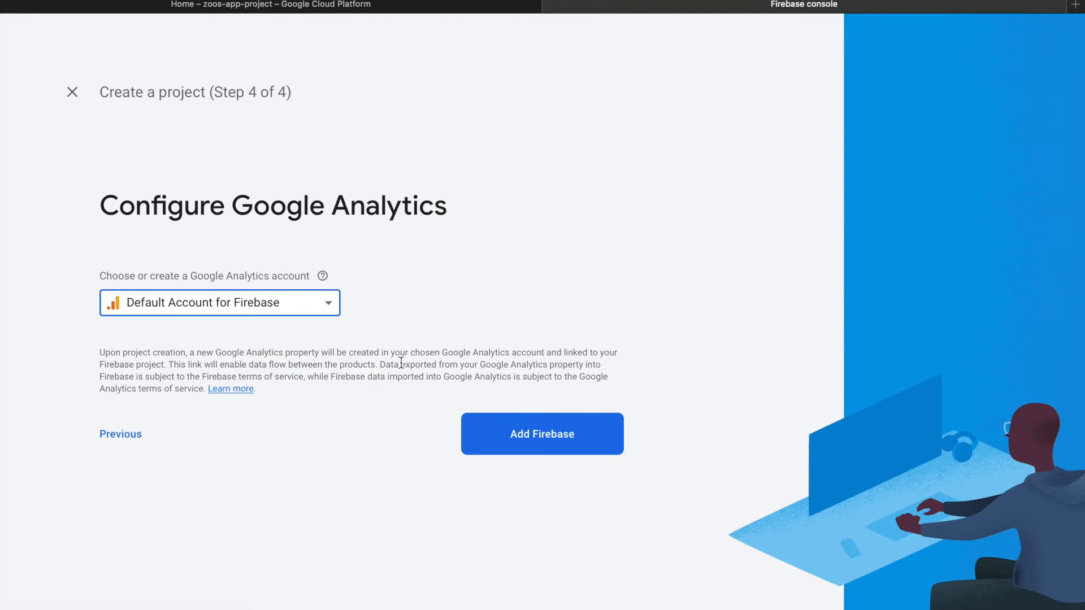
click(502, 445)
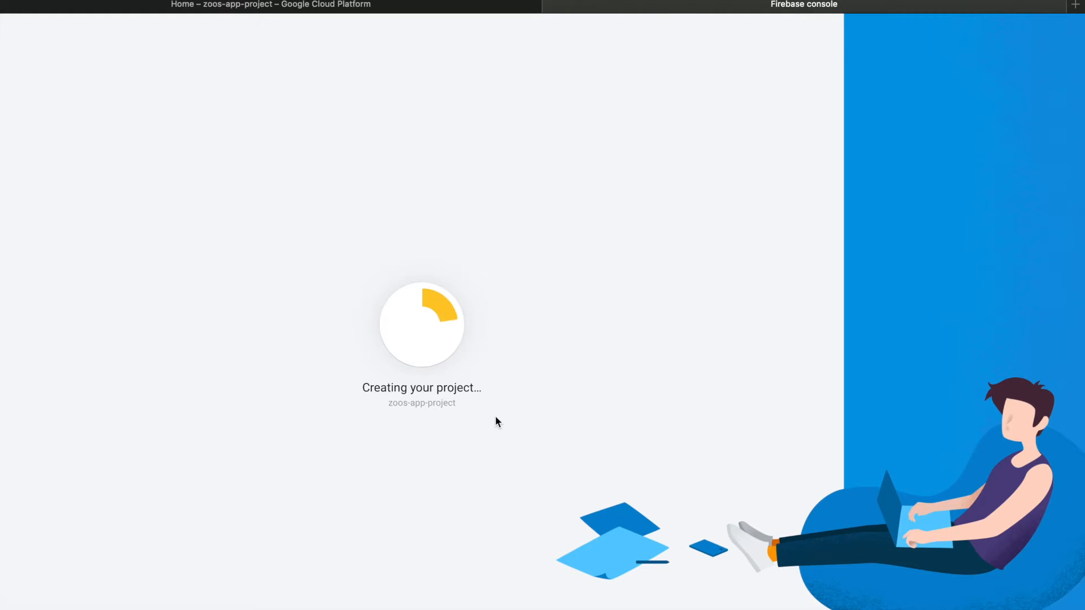
Switch to Finder and examine the contents of the chatbot_ZOOserver, imageAI_ZOOserver and nodejsAPI_AppEngine folders on the Desktop
click(359, 11)
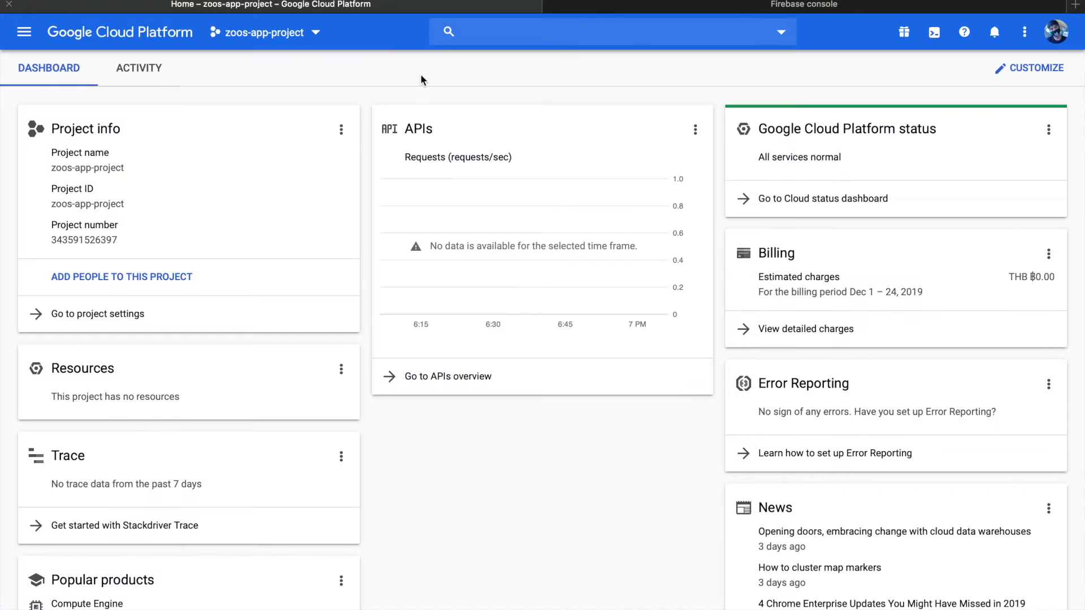
key(ctrl+Left)
key(ctrl+Left)
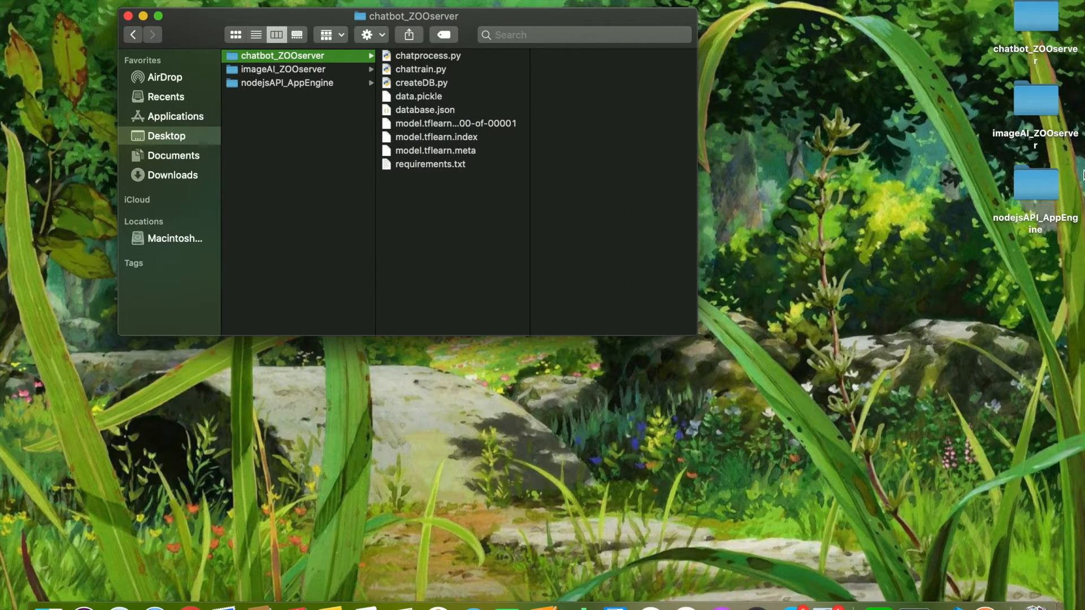
click(303, 68)
click(297, 85)
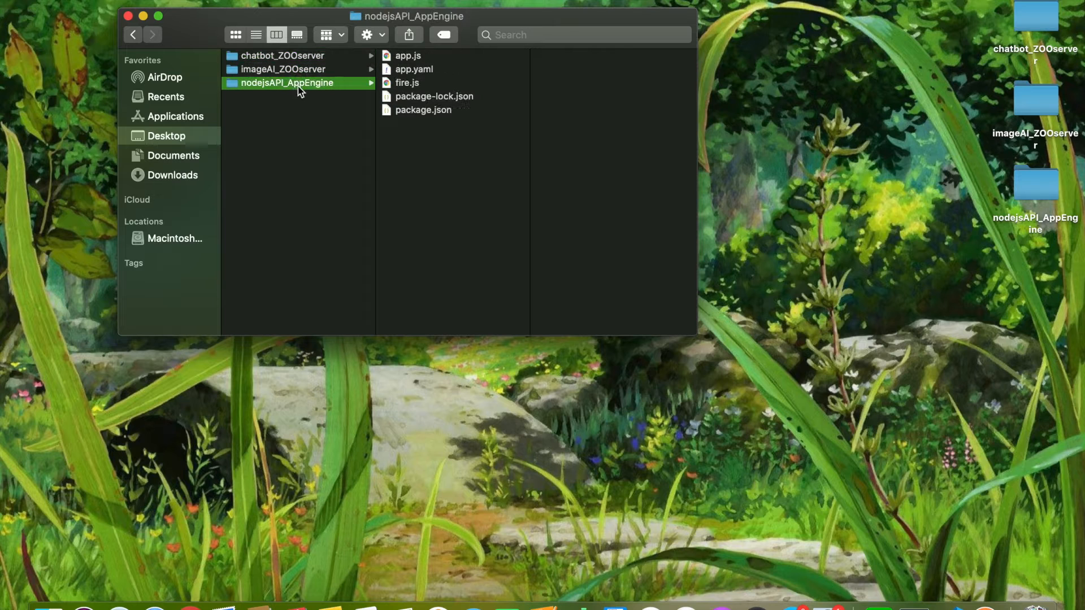
click(294, 60)
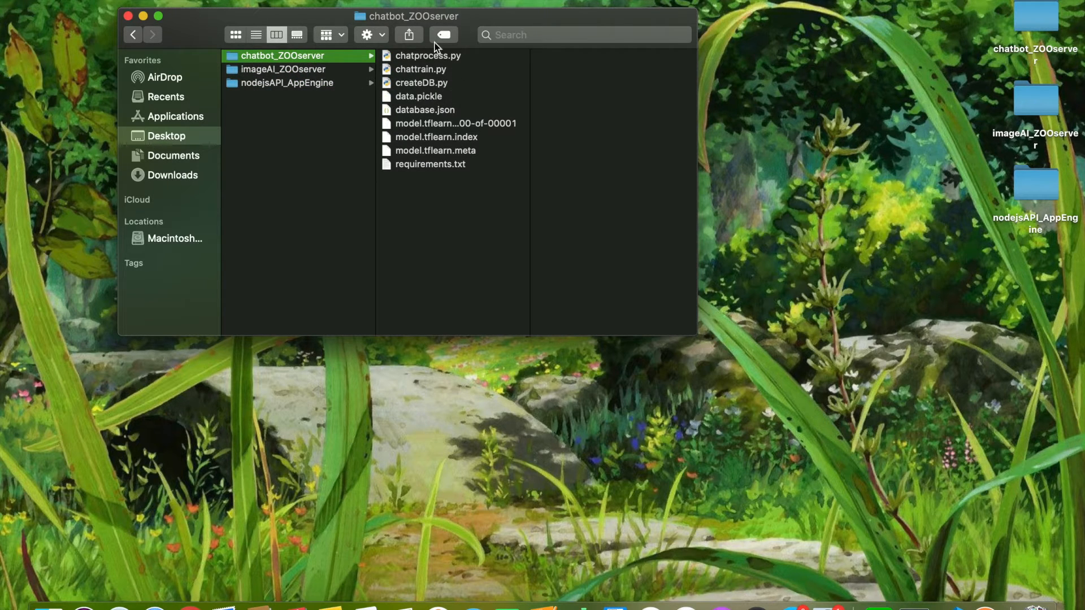
click(301, 70)
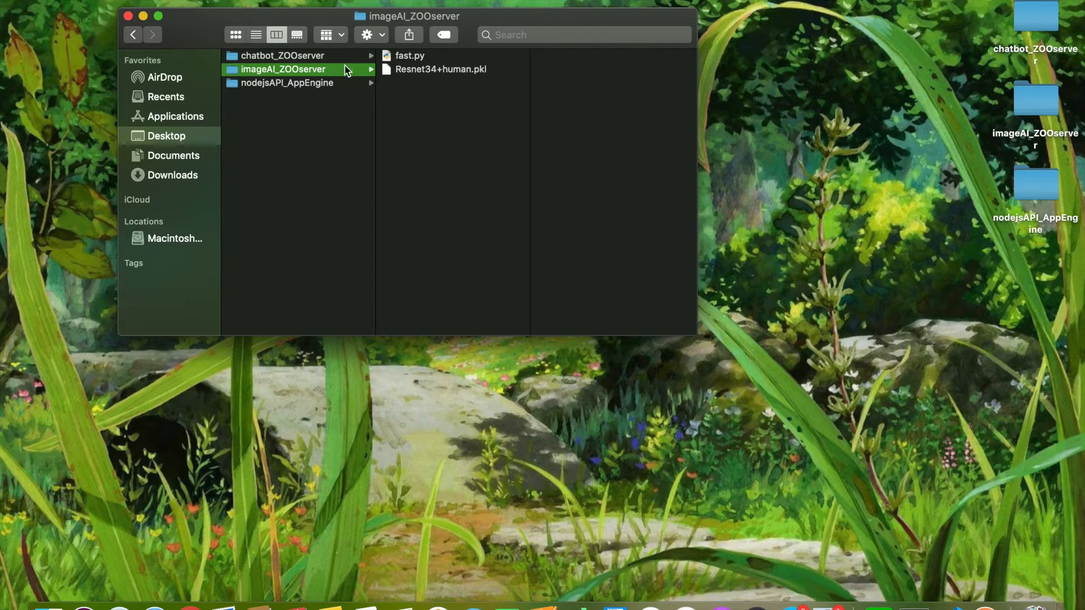
click(419, 57)
click(321, 70)
click(315, 85)
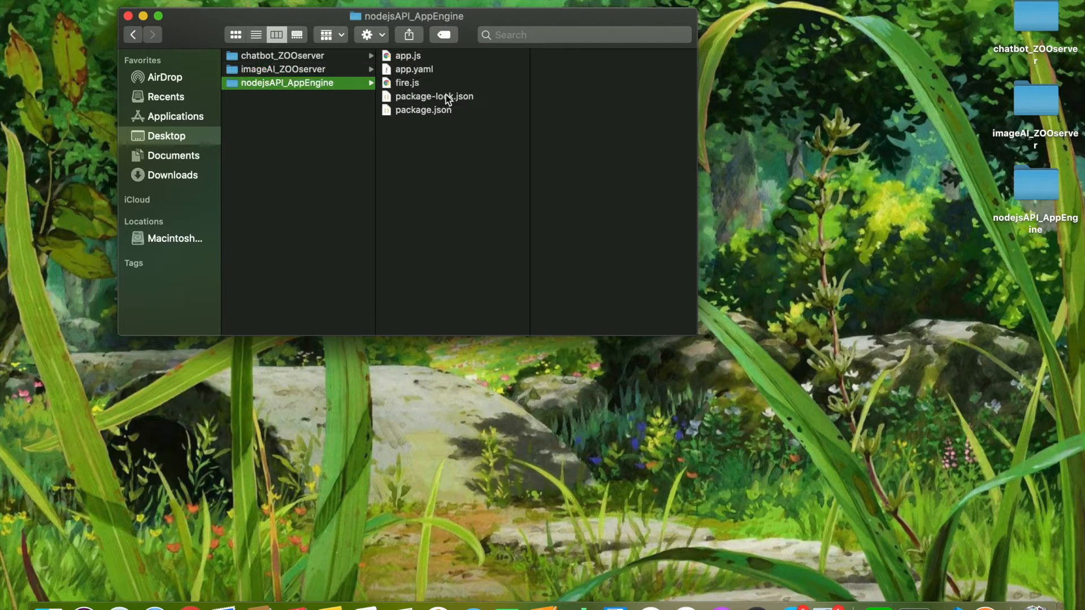
Preview app.js, fire.js and app.yaml in the nodejsAPI_AppEngine folder
click(426, 56)
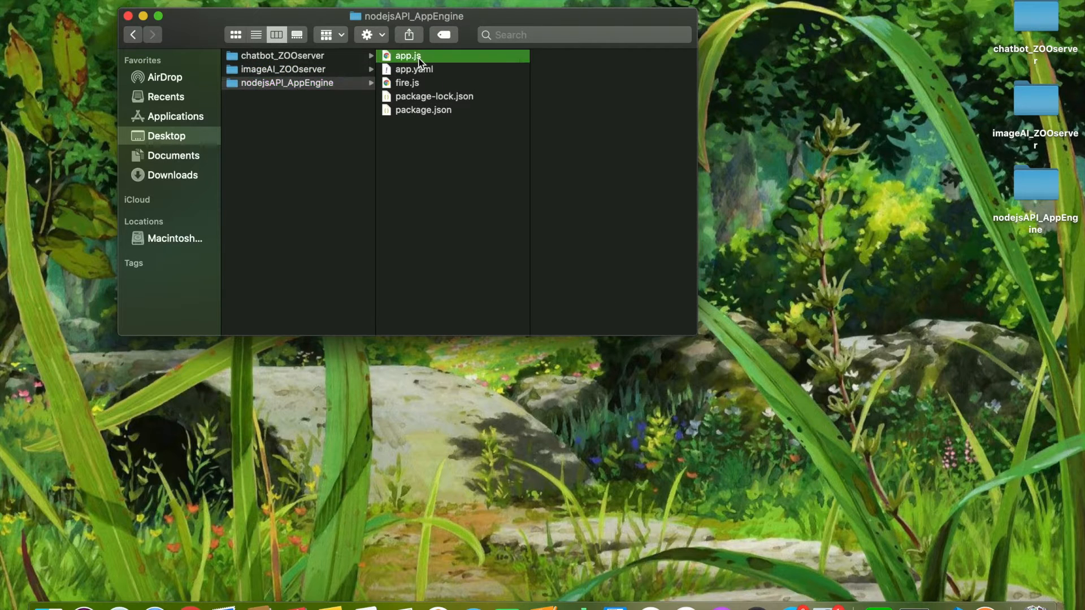
click(403, 85)
scroll(279, 88, left, 1)
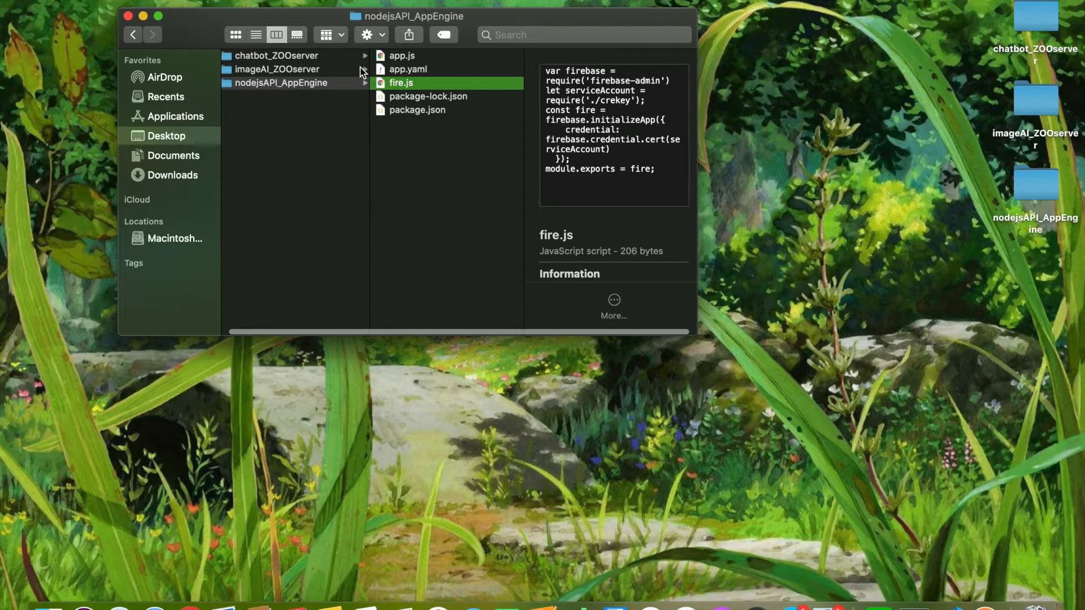
click(401, 56)
click(408, 70)
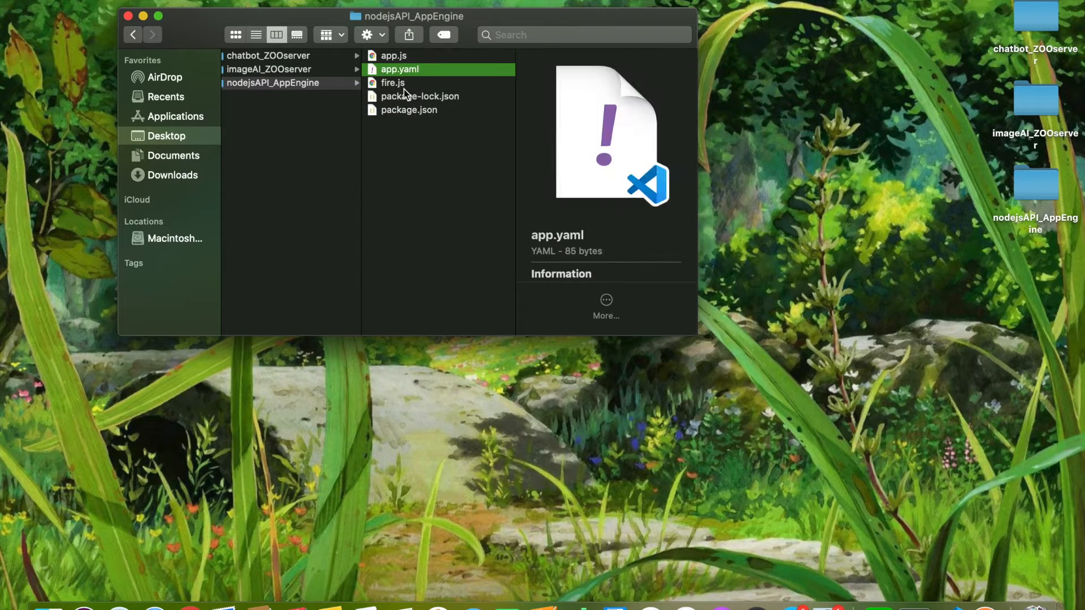
click(403, 84)
Open chatprocess.py from the chatbot_ZOOserver folder in Visual Studio Code
click(266, 56)
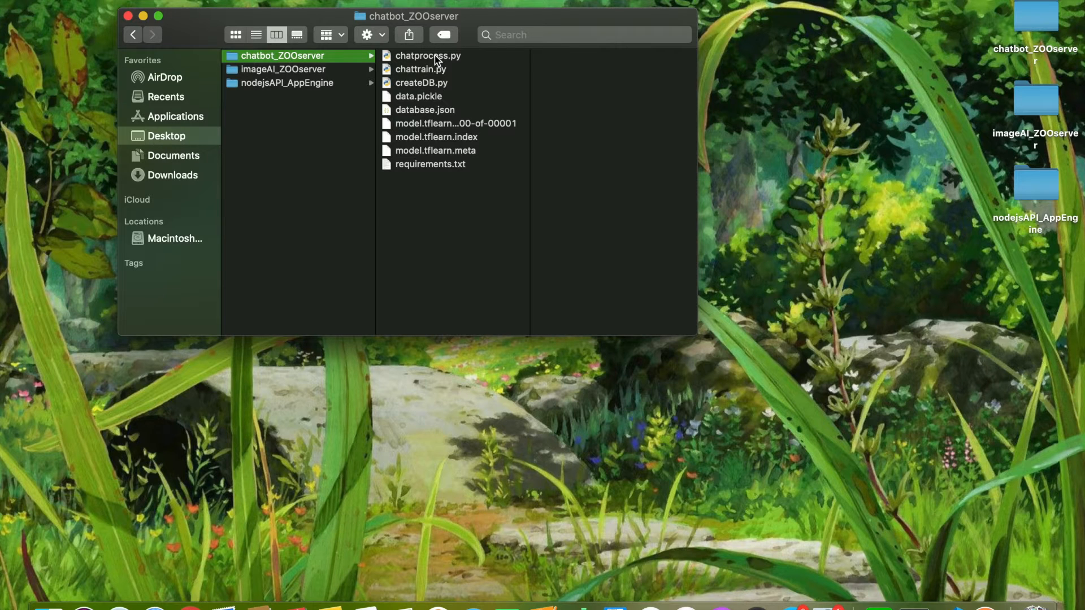
click(435, 55)
right_click(435, 56)
mouse_move(485, 77)
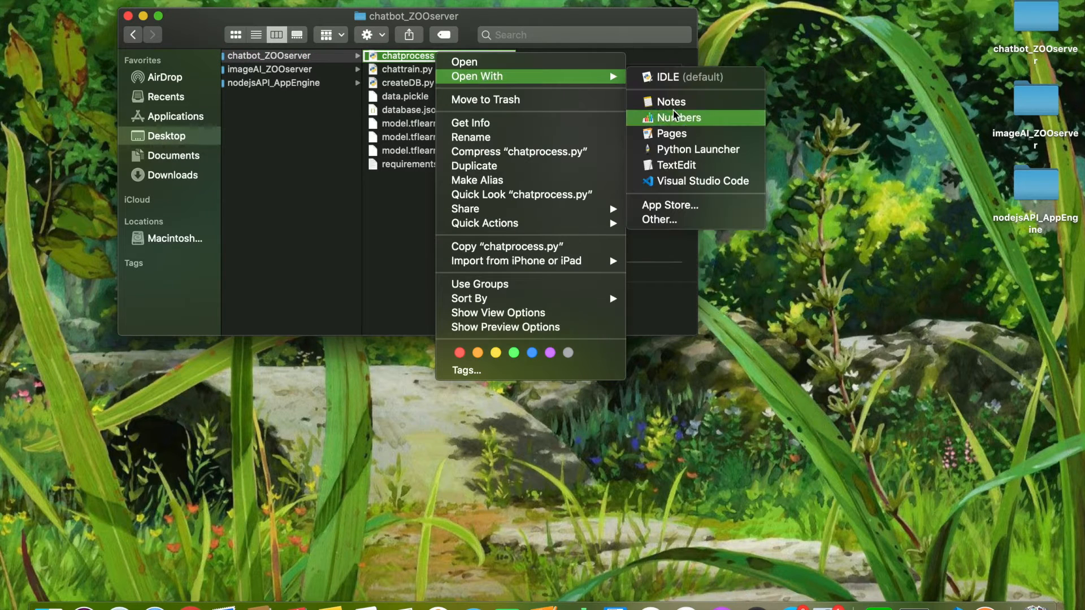
click(690, 180)
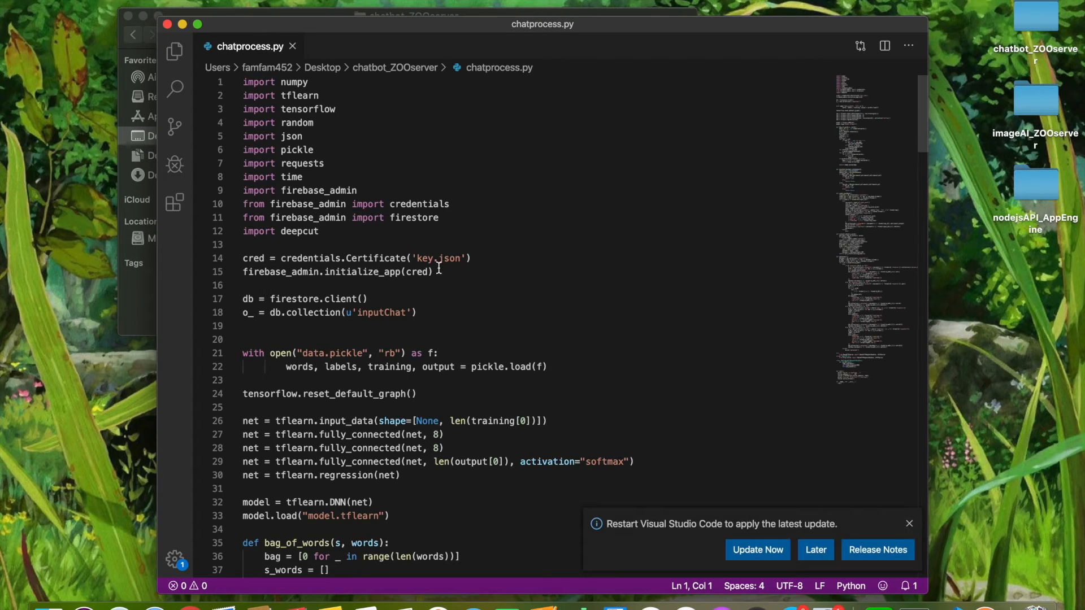
Examine the Firebase credential lines in chatprocess.py, including the key.json certificate reference
scroll(439, 268, down, 1)
scroll(438, 267, up, 1)
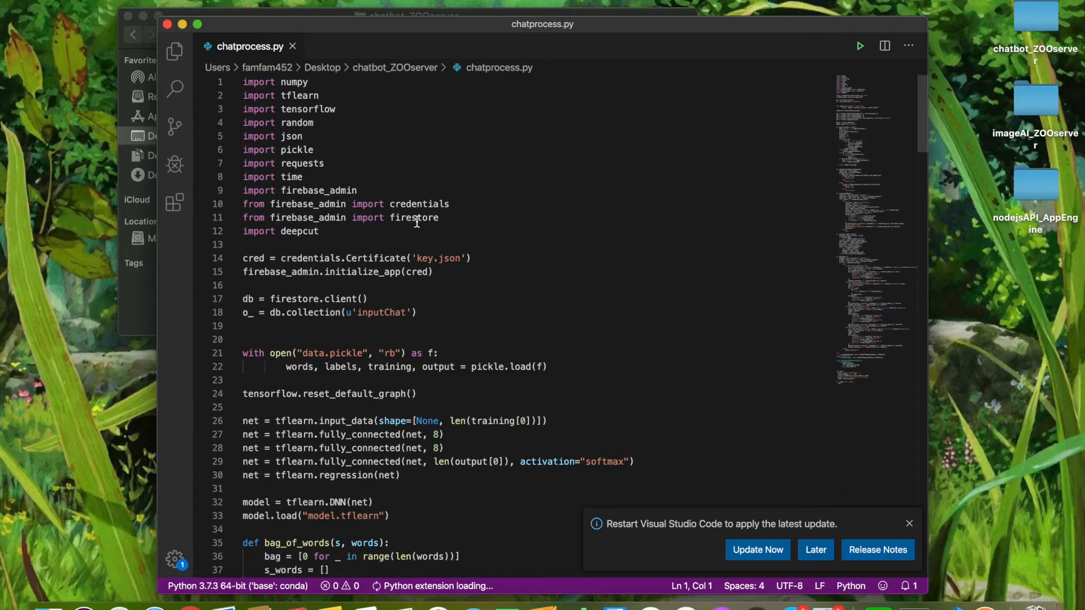
click(434, 258)
mouse_move(435, 258)
mouse_down()
mouse_move(415, 259)
mouse_move(453, 260)
mouse_move(427, 259)
mouse_up()
drag(346, 258, 341, 260)
click(275, 272)
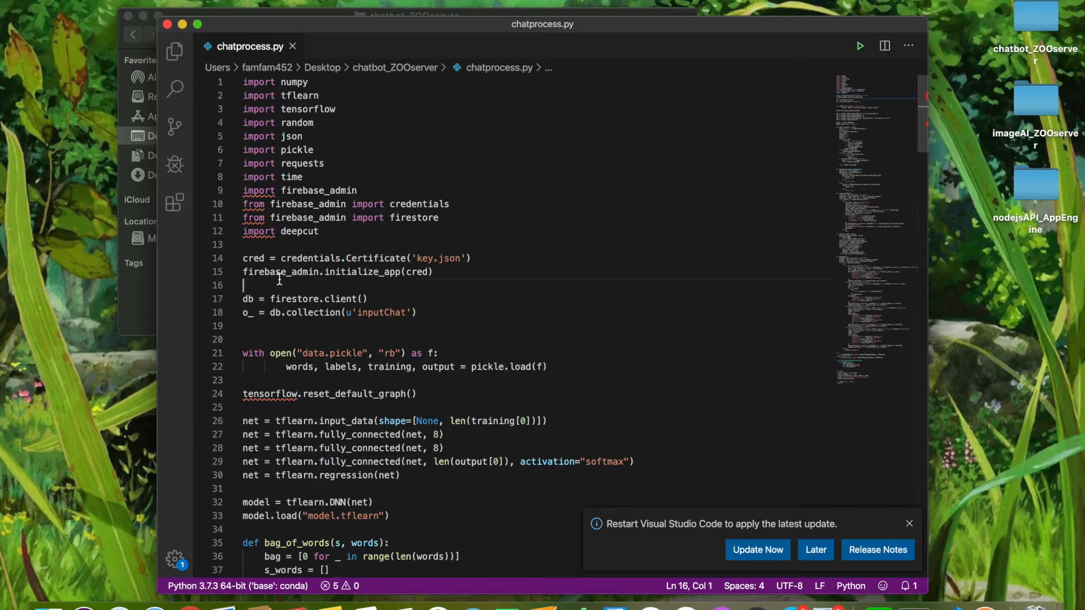
scroll(298, 292, down, 1)
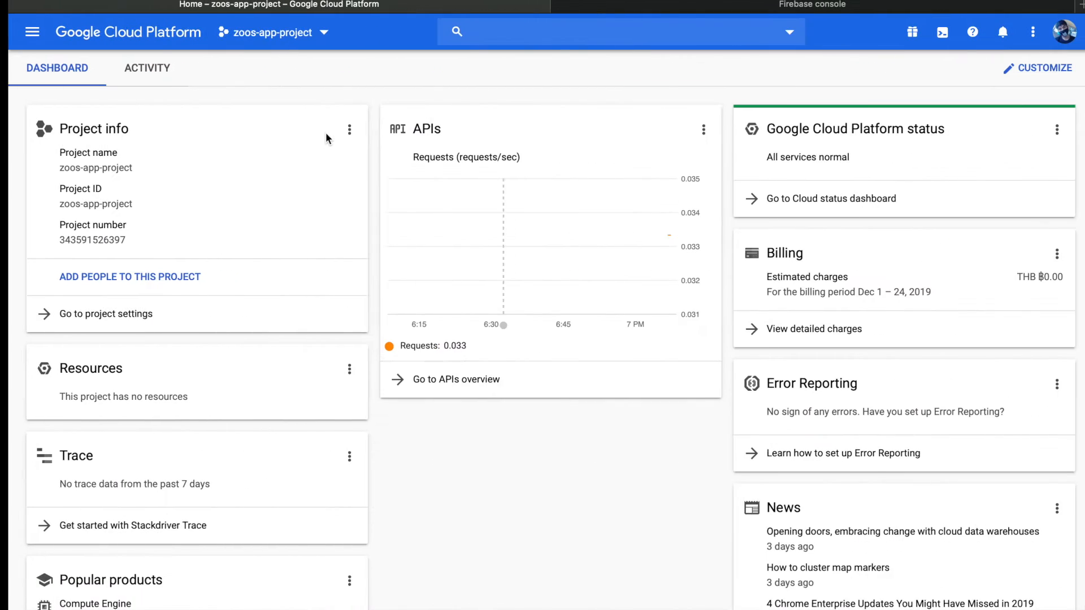
Return to the Firebase console in the browser and continue to the overview of zoos-app-project
click(804, 4)
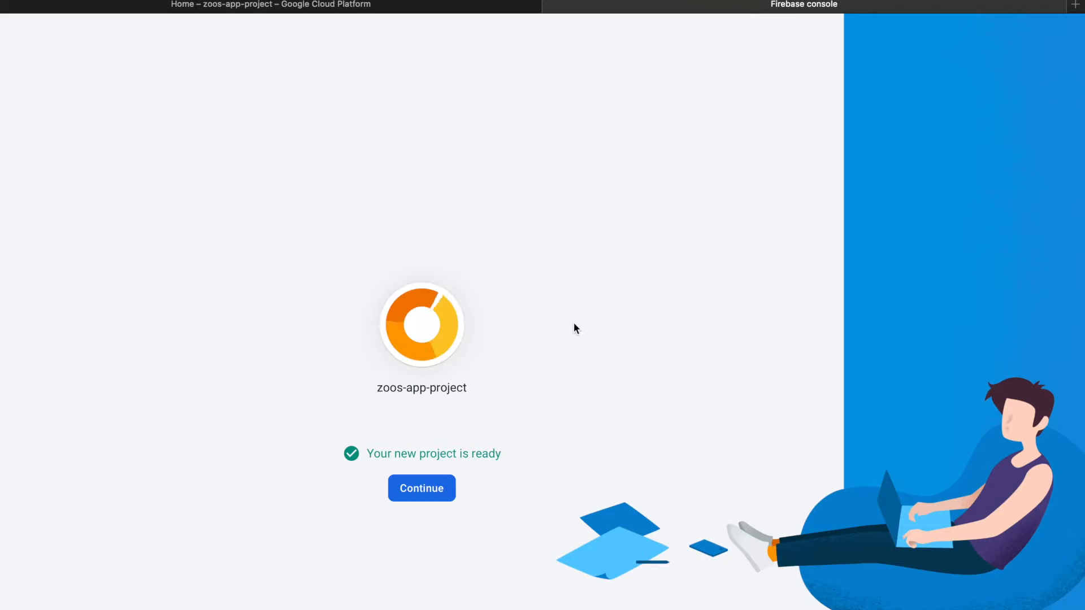
click(426, 489)
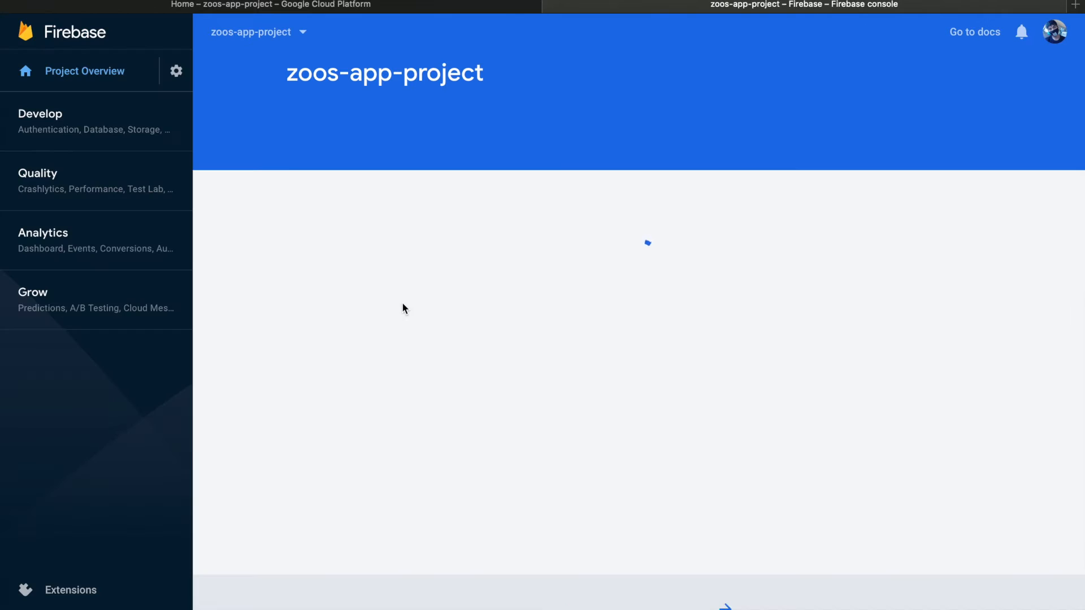
scroll(613, 264, down, 8)
scroll(613, 265, up, 8)
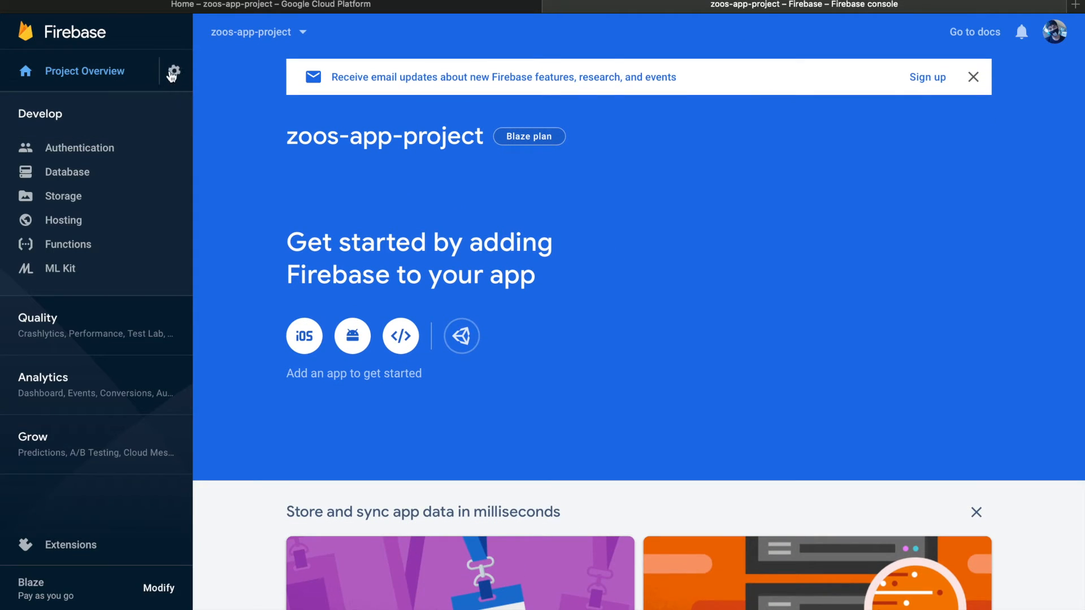
Open the service accounts settings of zoos-app-project at the Firebase Admin SDK configuration snippet
click(175, 71)
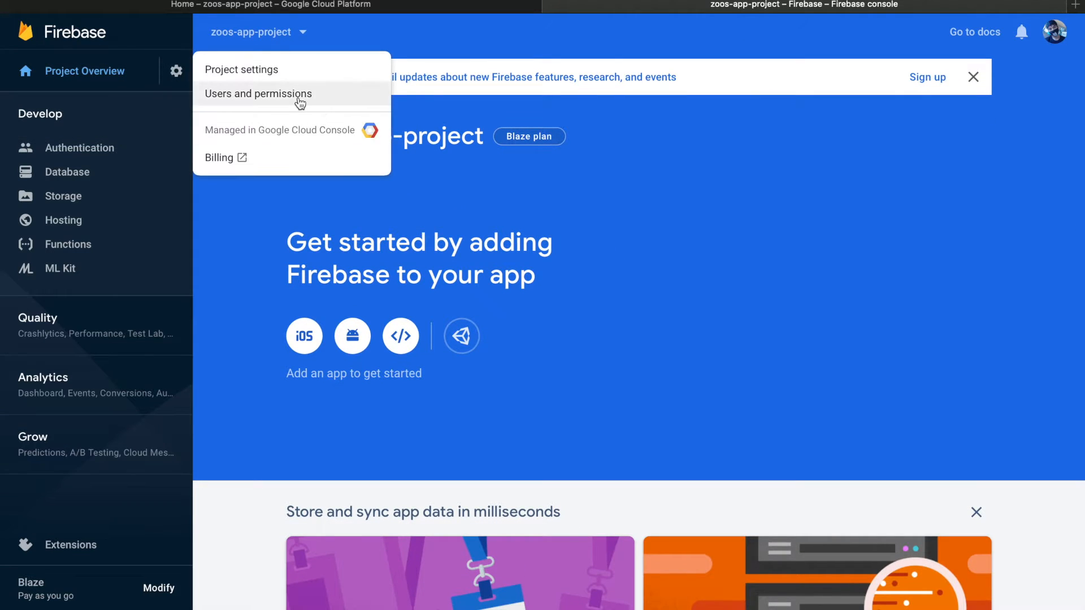
click(298, 97)
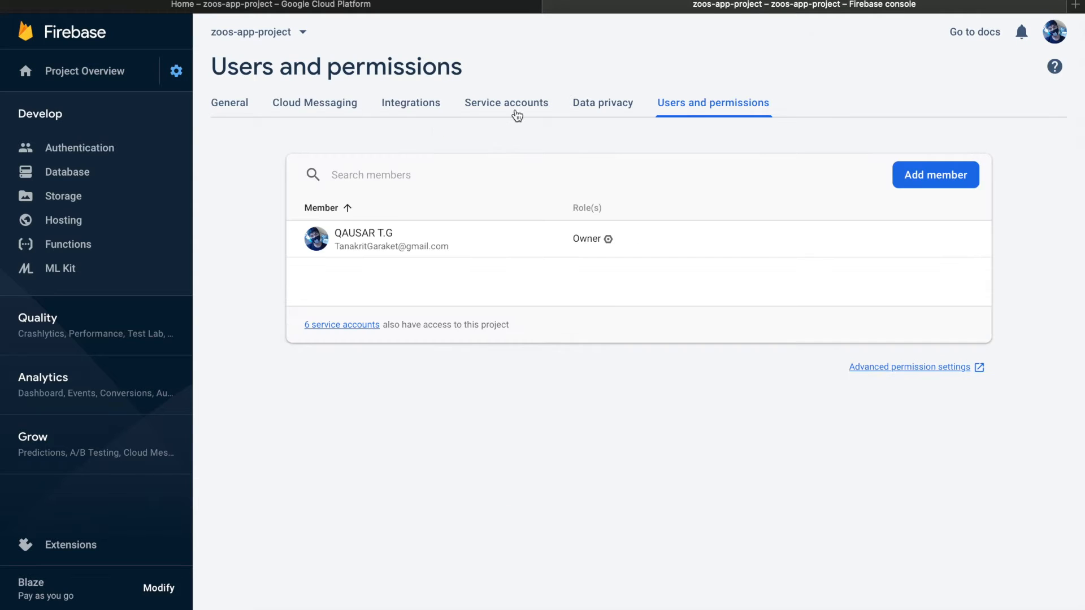
click(513, 106)
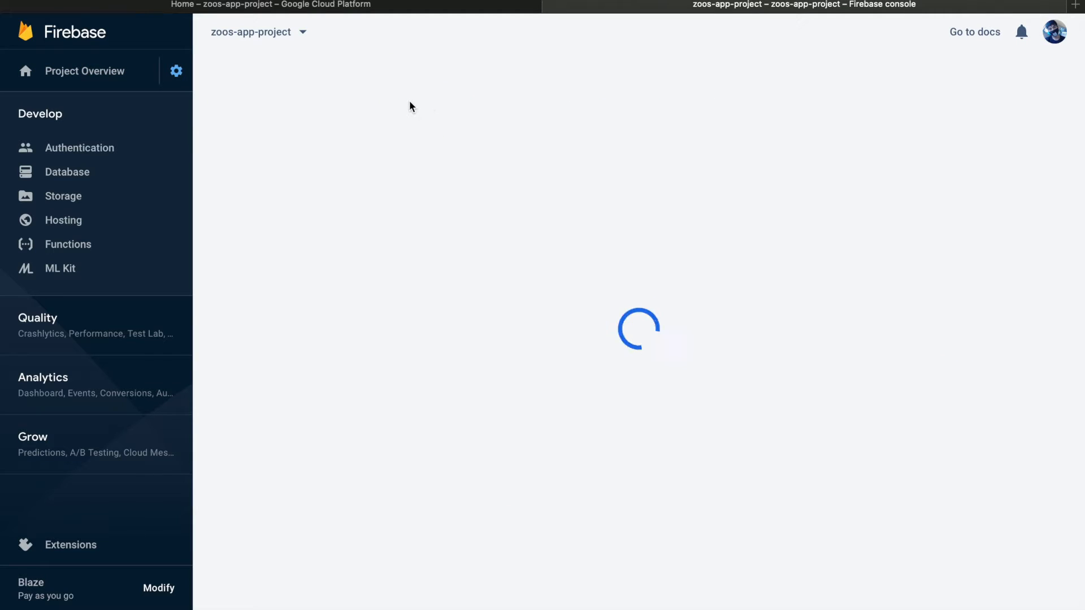
scroll(509, 246, down, 1)
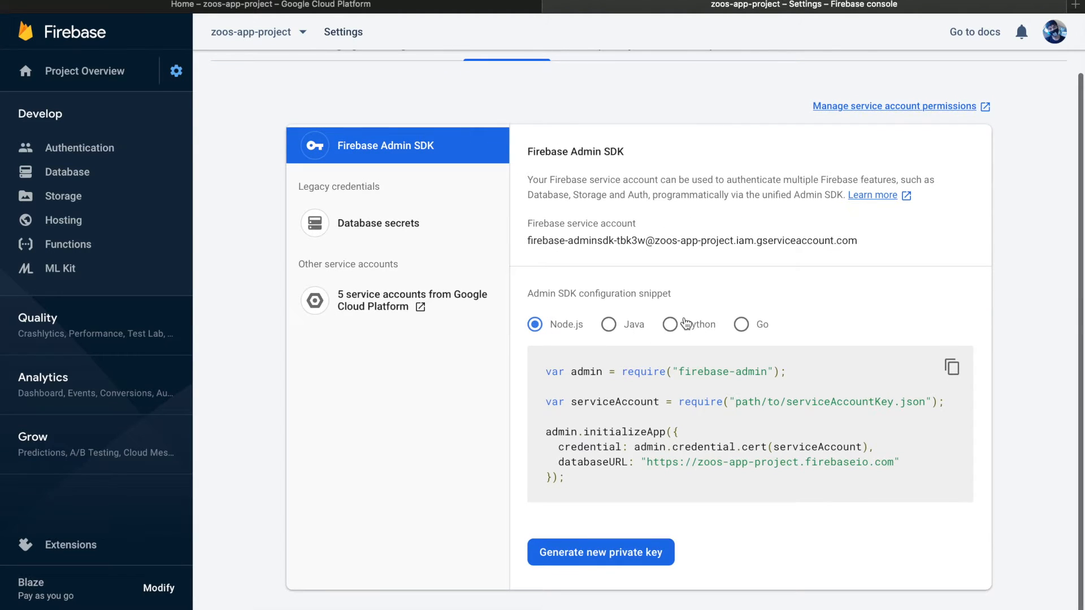
Compare the Node.js and Python versions of the Admin SDK configuration snippet, ending on Python
click(685, 324)
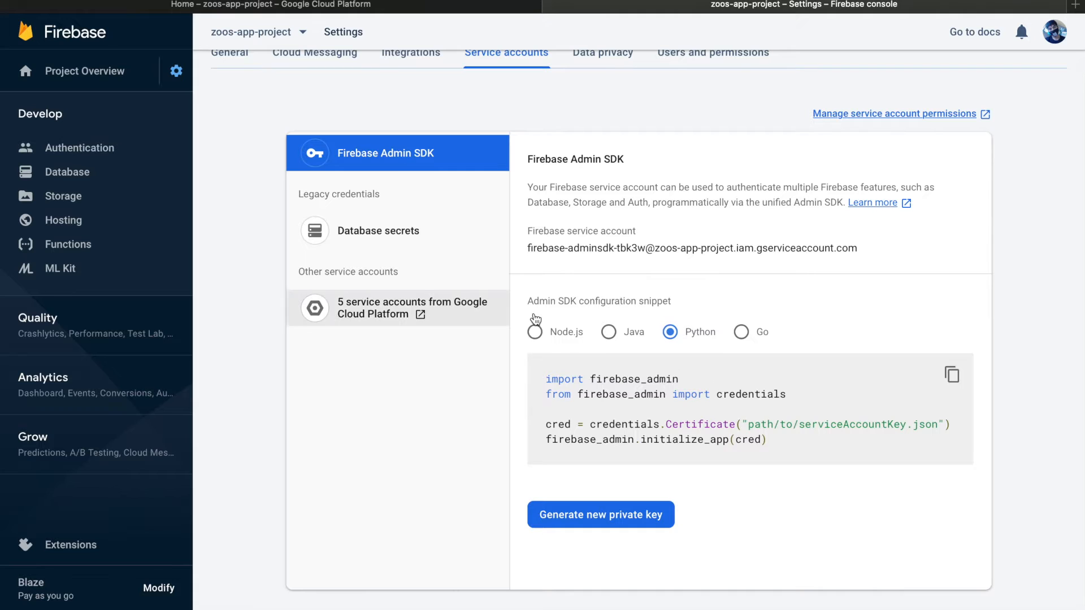
click(552, 340)
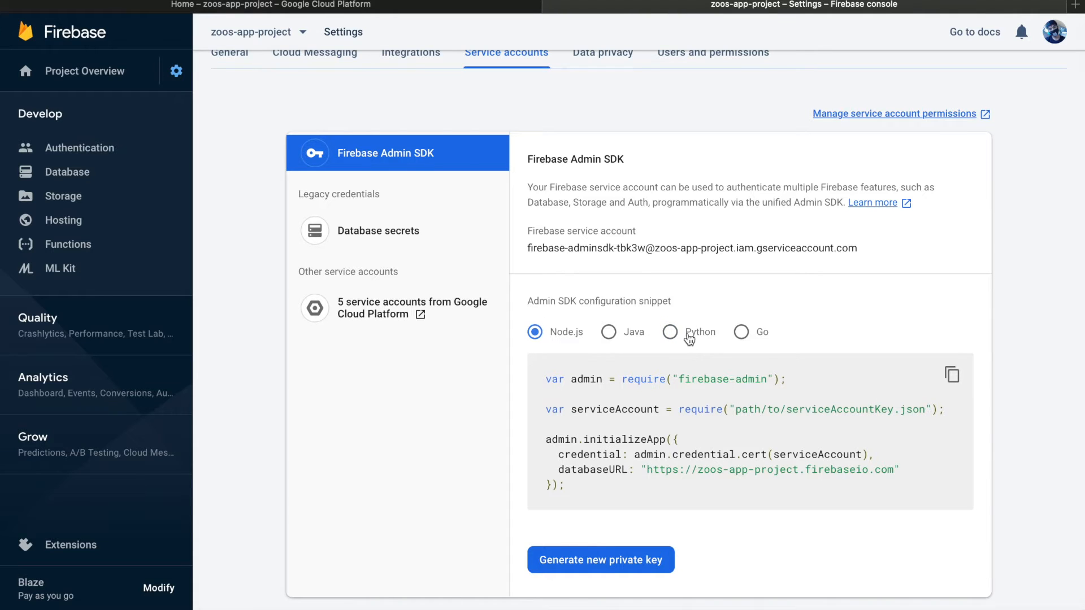
click(686, 335)
click(561, 342)
click(671, 336)
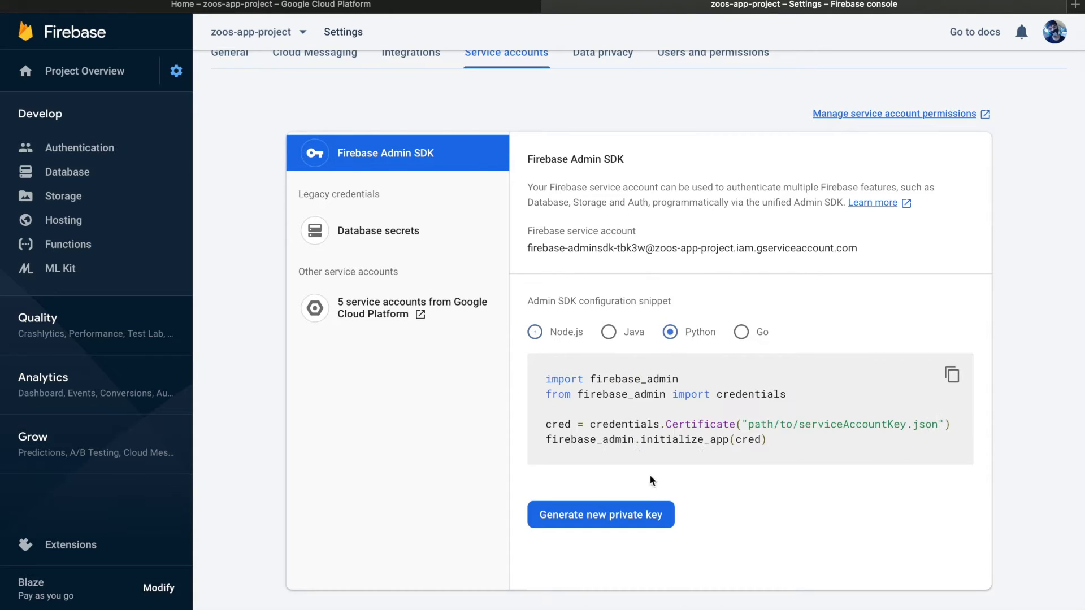
Generate and download a new Firebase Admin SDK private key and reveal the downloaded JSON file in Finder
click(625, 517)
click(612, 407)
click(999, 0)
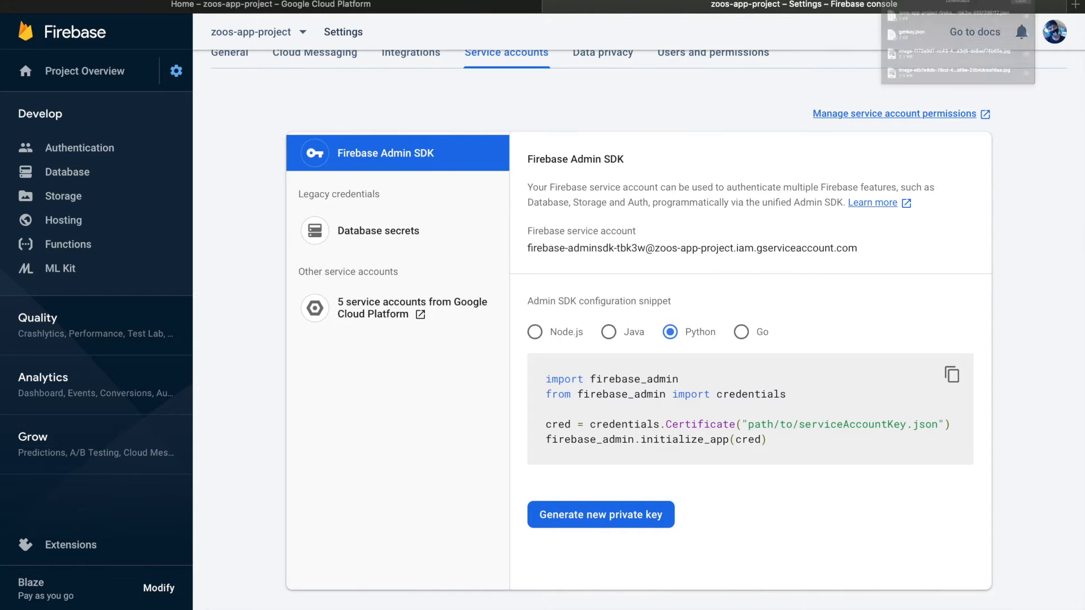
right_click(917, 42)
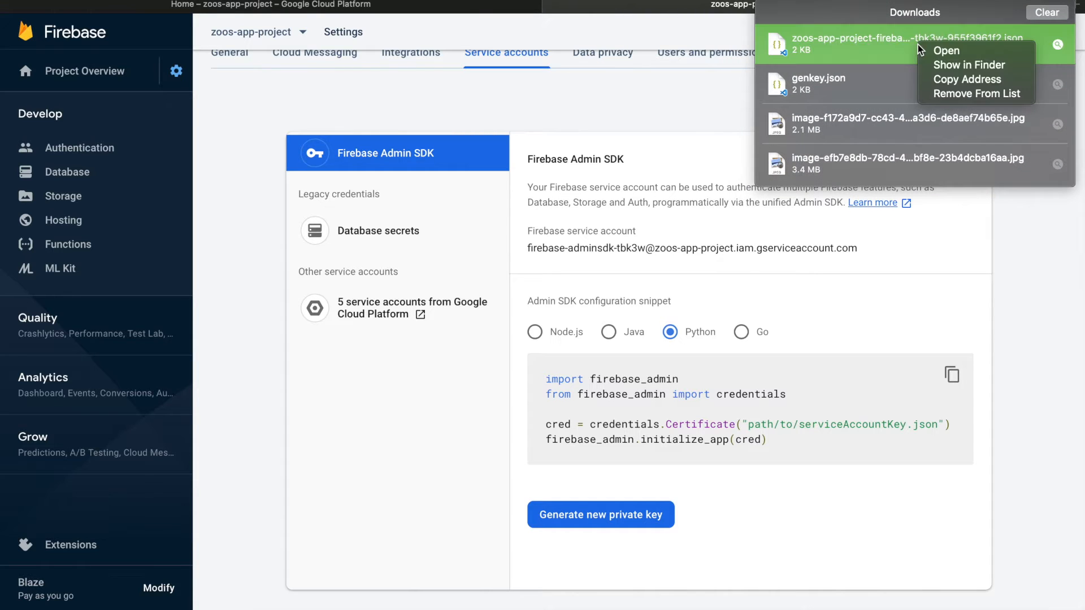
click(968, 65)
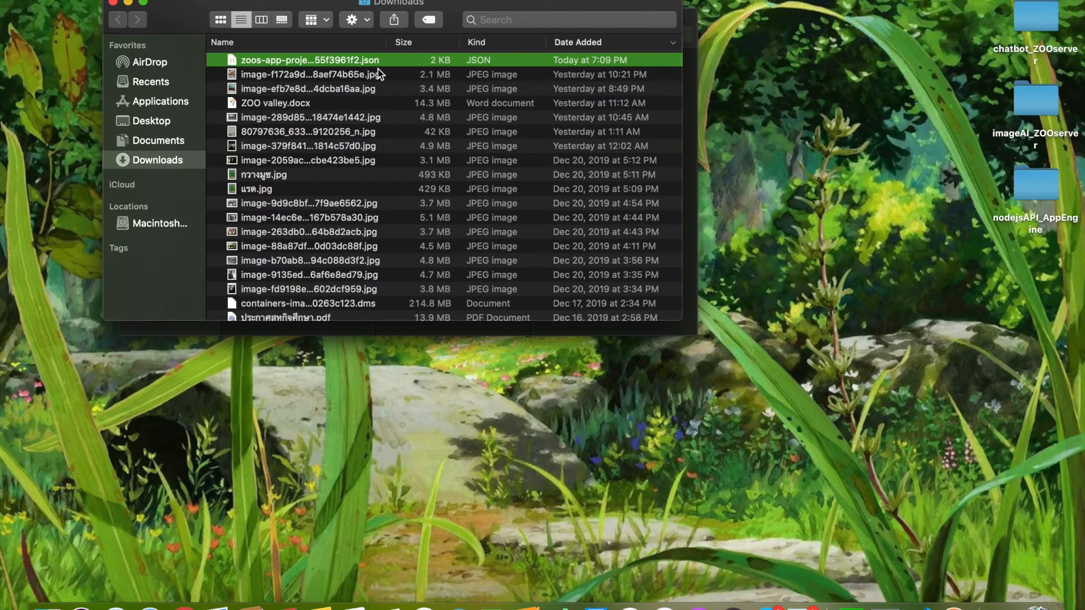
Rename the downloaded service account key file as key.json
right_click(378, 63)
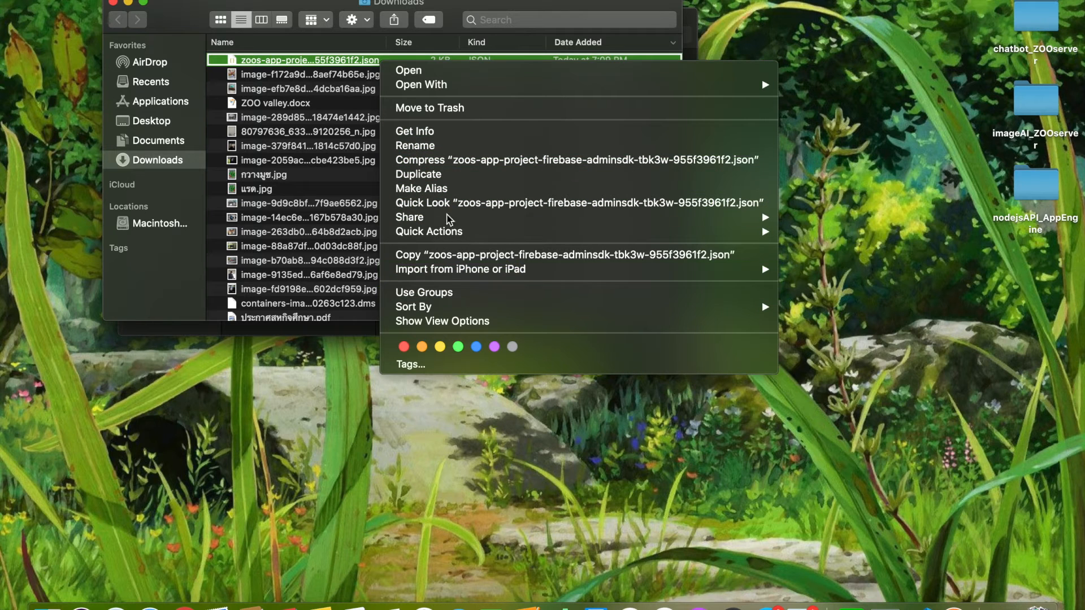
click(439, 146)
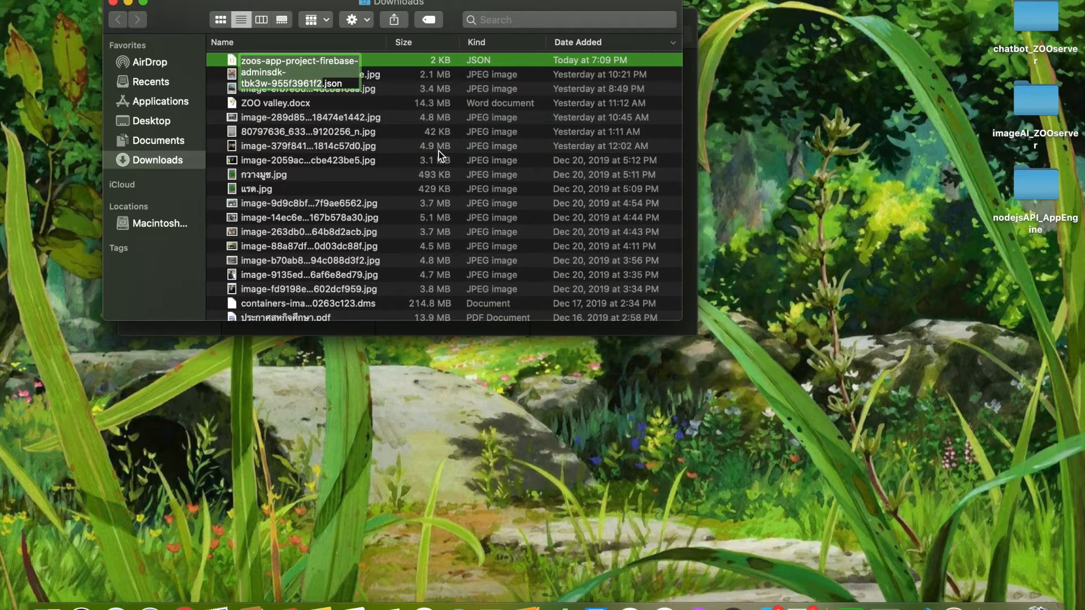
text(key)
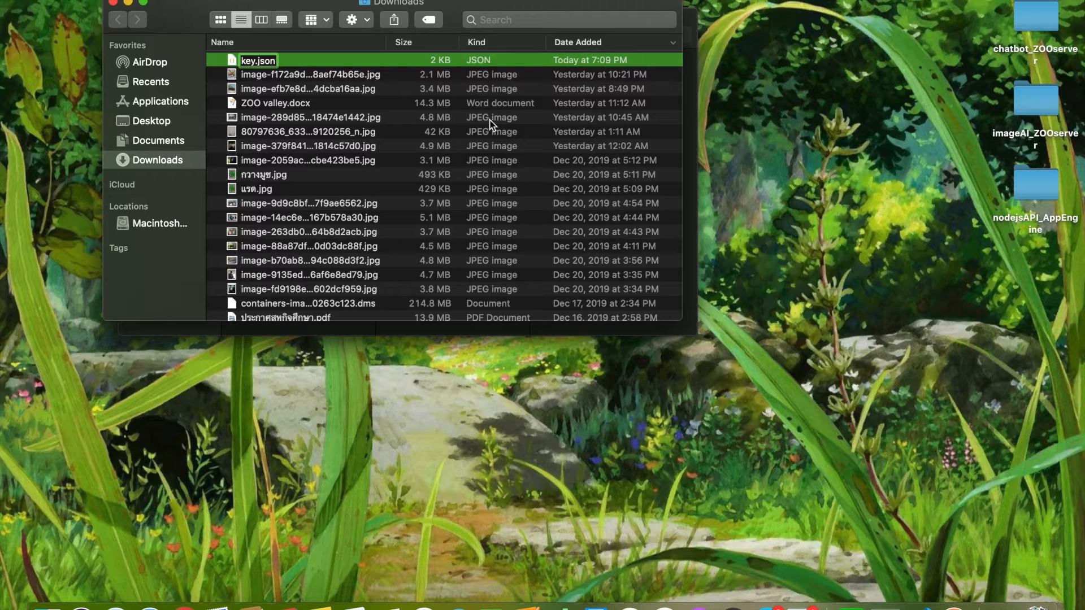
click(512, 75)
Copy key.json from Downloads into the chatbot_ZOOserver folder and close the Downloads window
click(399, 60)
click(1016, 155)
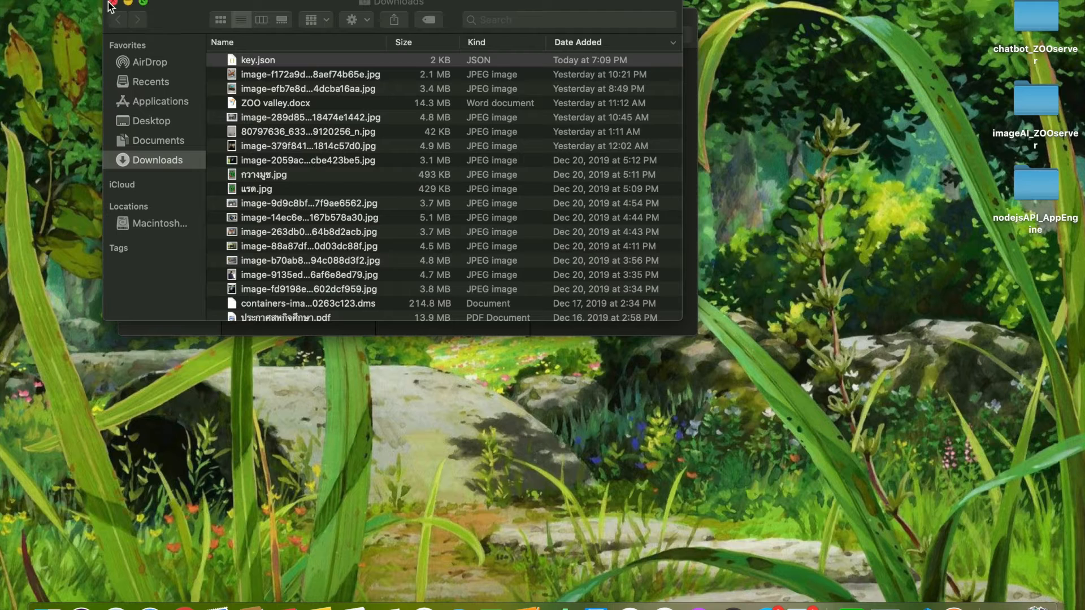
click(195, 6)
click(113, 4)
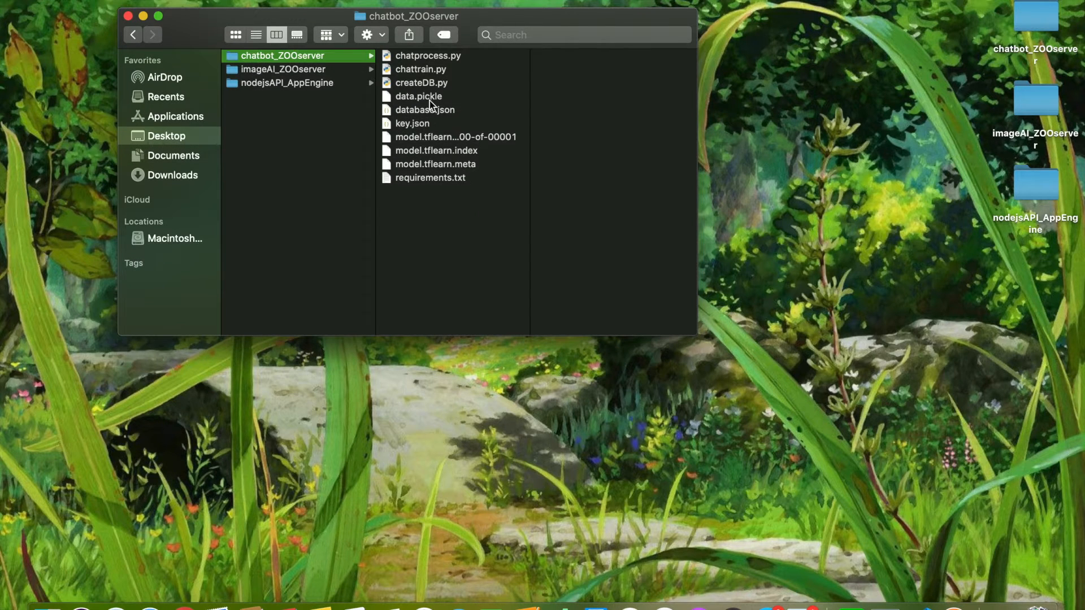
click(419, 120)
Paste key.json into the imageAI_ZOOserver and nodejsAPI_AppEngine folders and preview the pasted file in each
click(303, 68)
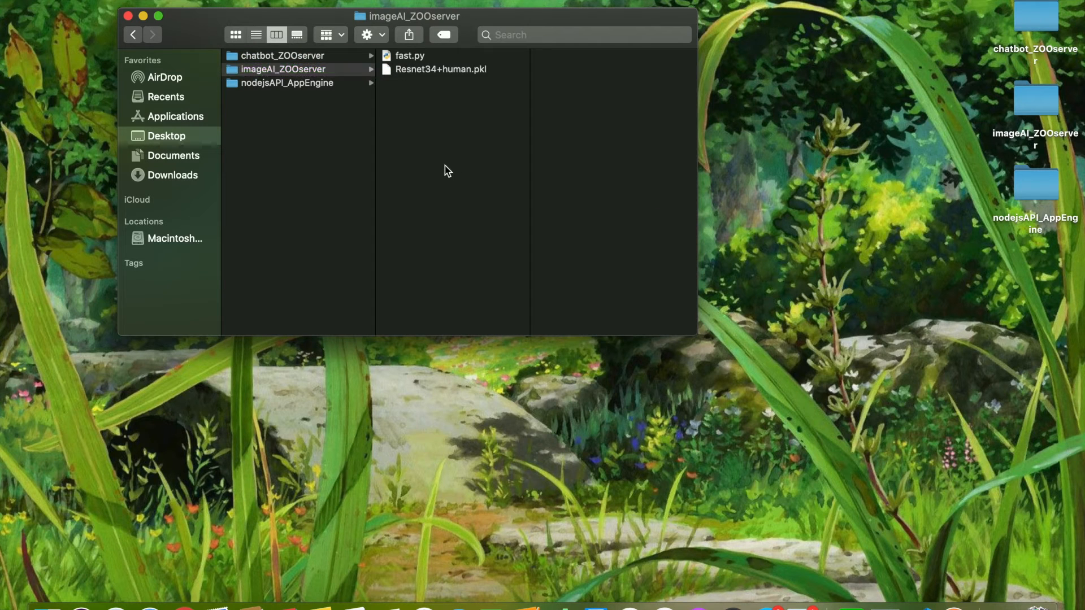
key(super+v)
click(412, 70)
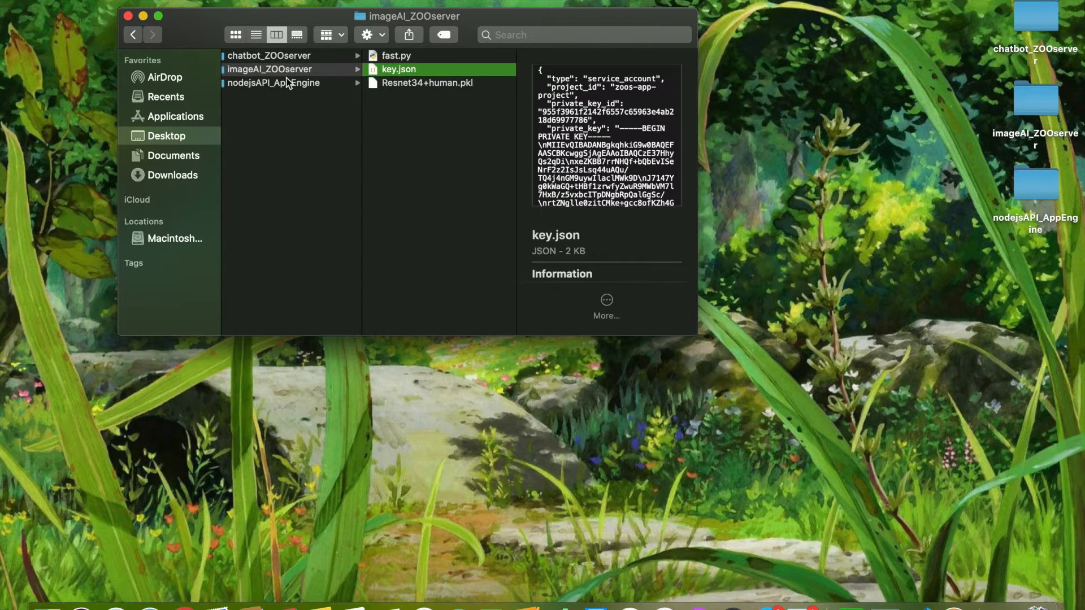
click(280, 83)
key(super+v)
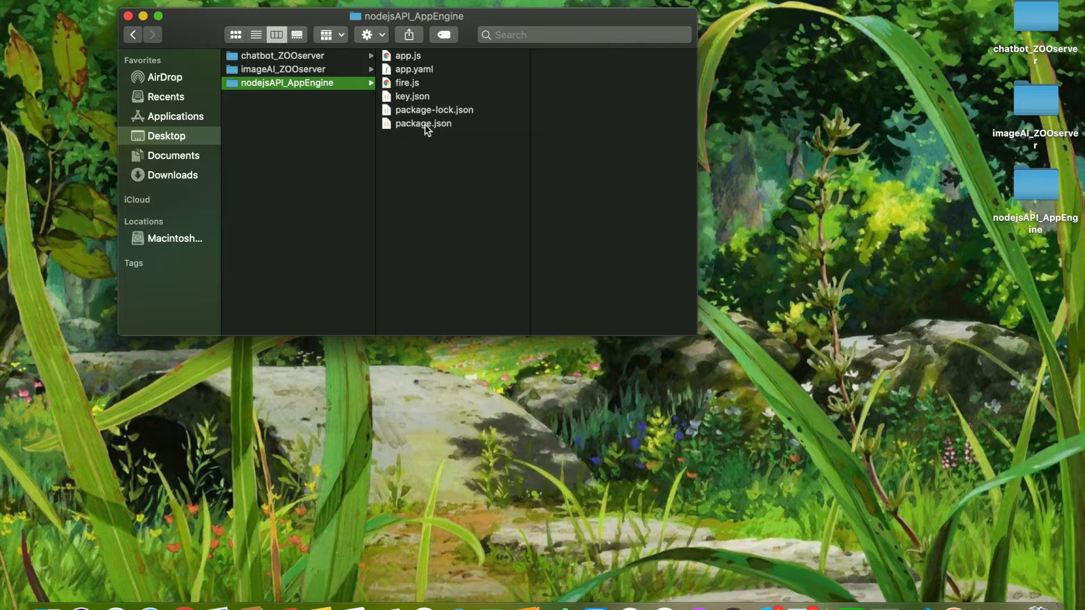
click(409, 92)
scroll(578, 172, down, 5)
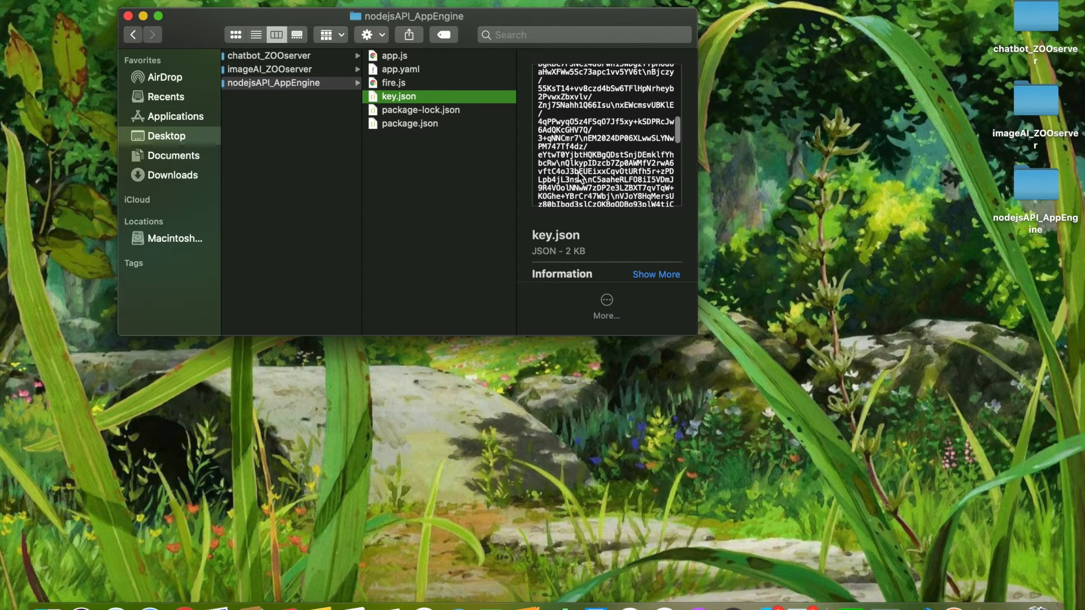
Preview app.js and fire.js in nodejsAPI_AppEngine to find which key file name the code requires
click(390, 70)
click(393, 58)
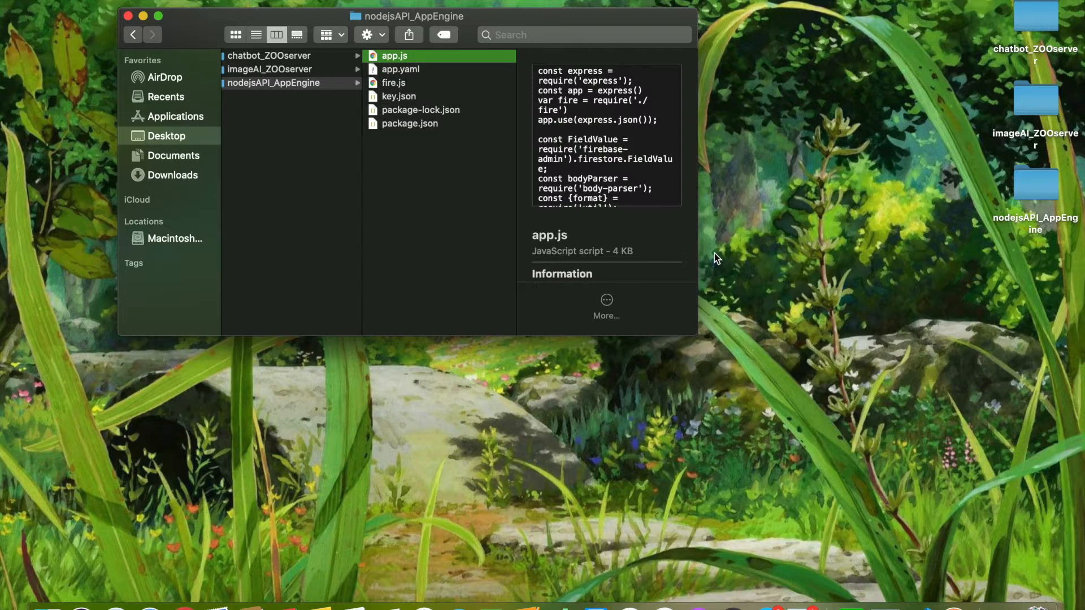
scroll(651, 163, down, 10)
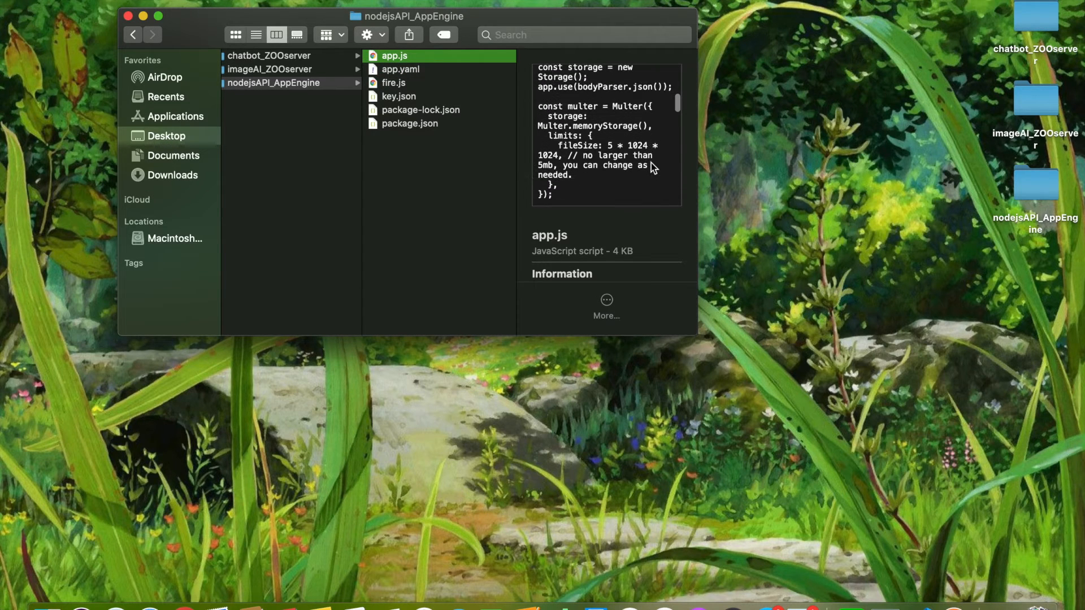
scroll(651, 131, up, 10)
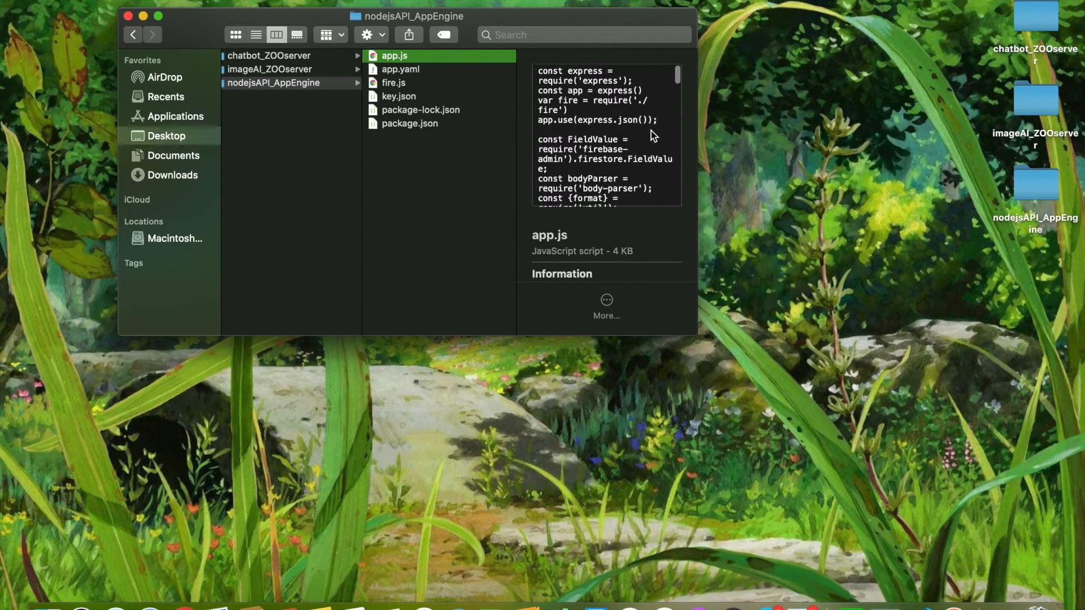
click(397, 86)
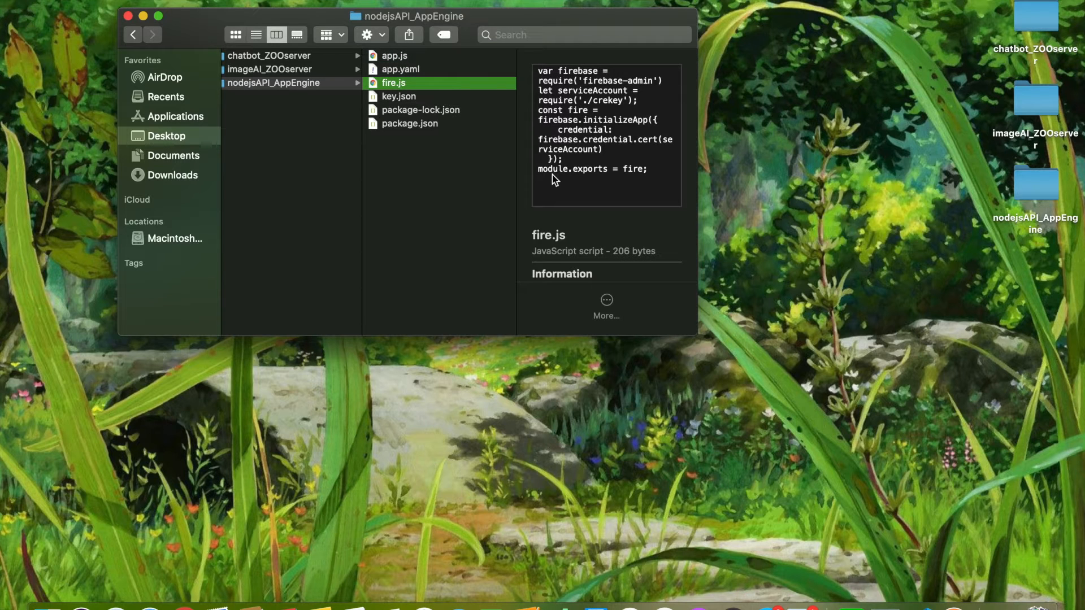
Rename key.json in the nodejsAPI_AppEngine folder as crekey.json
right_click(399, 97)
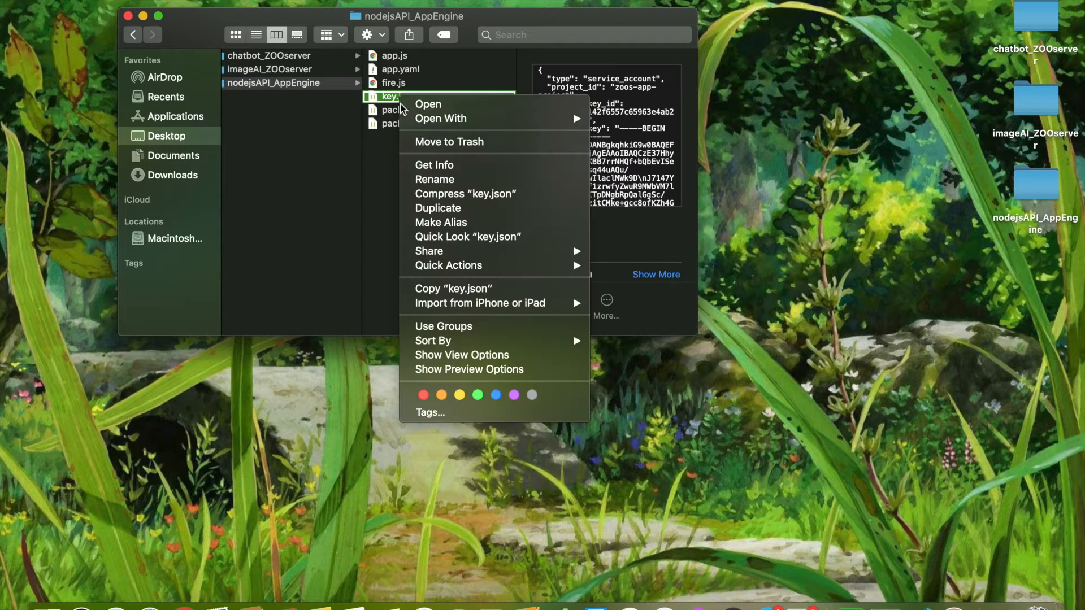
click(445, 179)
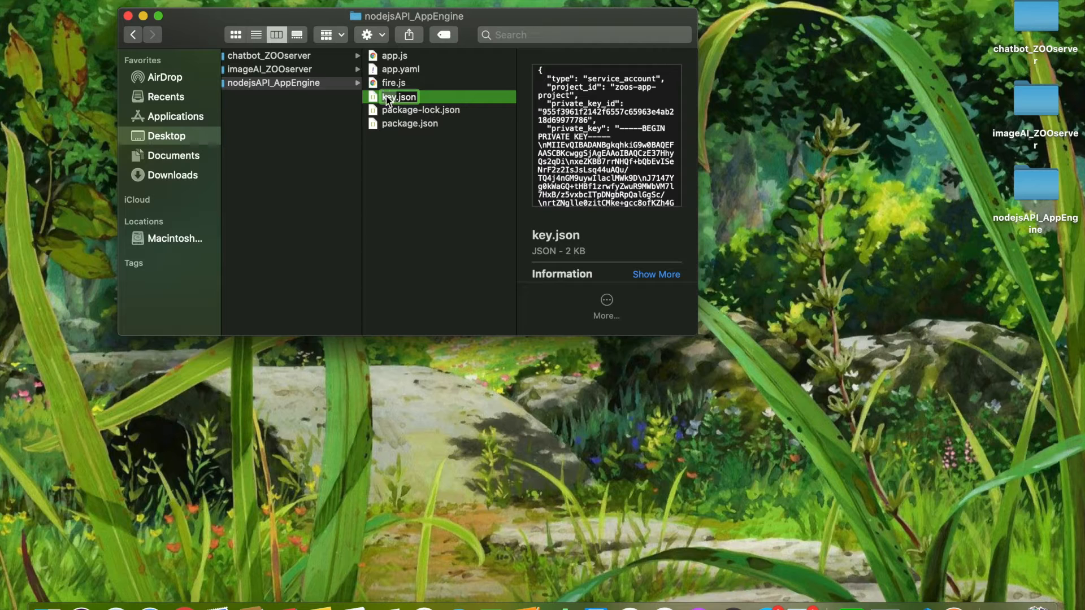
text(cre)
click(411, 176)
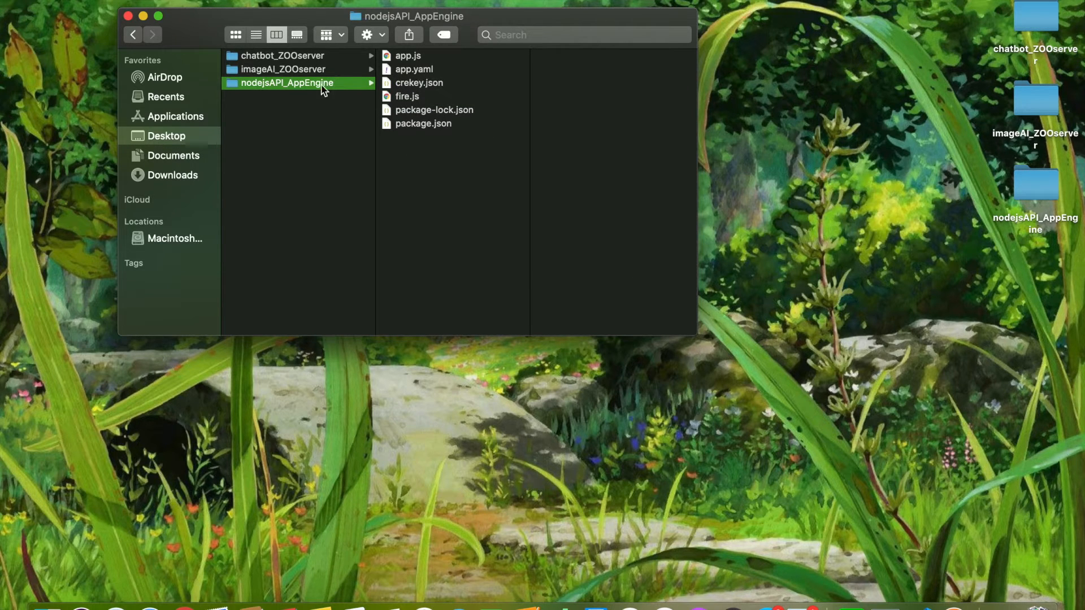
Check the imageAI_ZOOserver and chatbot_ZOOserver folders and return to the service accounts settings in the Firebase console
click(315, 69)
click(317, 57)
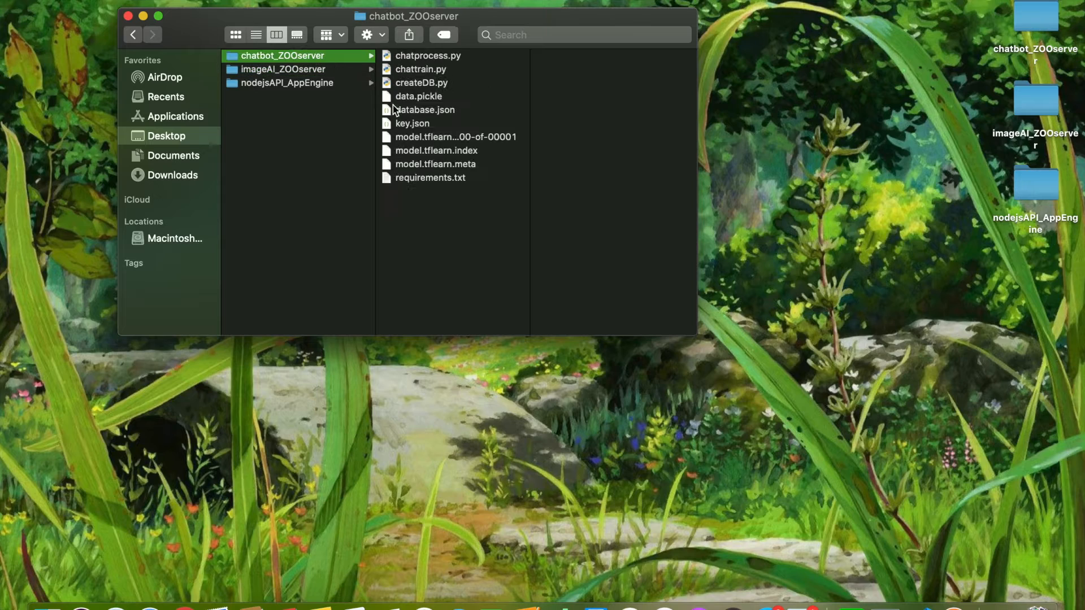
click(144, 16)
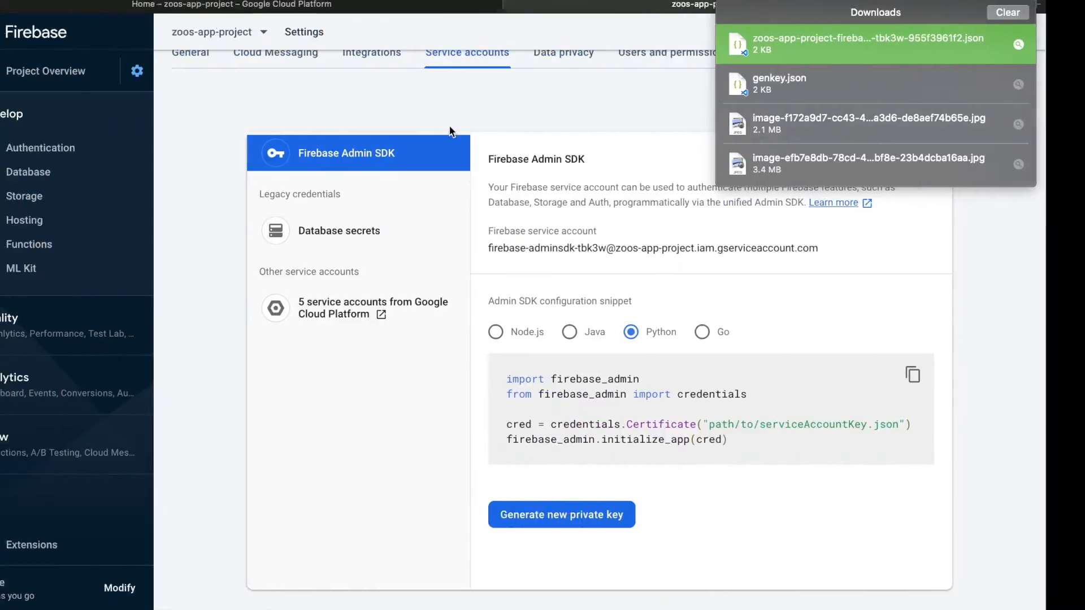
click(498, 96)
scroll(409, 102, up, 2)
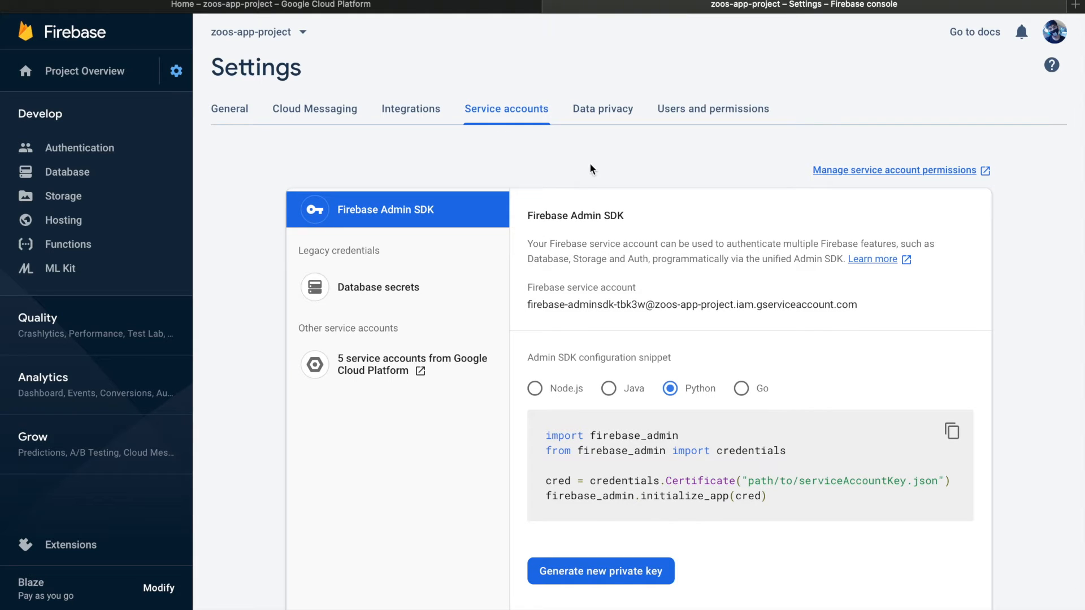
Open the Compute Engine VM instances page of zoos-app-project in Google Cloud Platform and check the initialization progress in its notifications
click(494, 7)
scroll(379, 285, down, 1)
scroll(380, 285, up, 1)
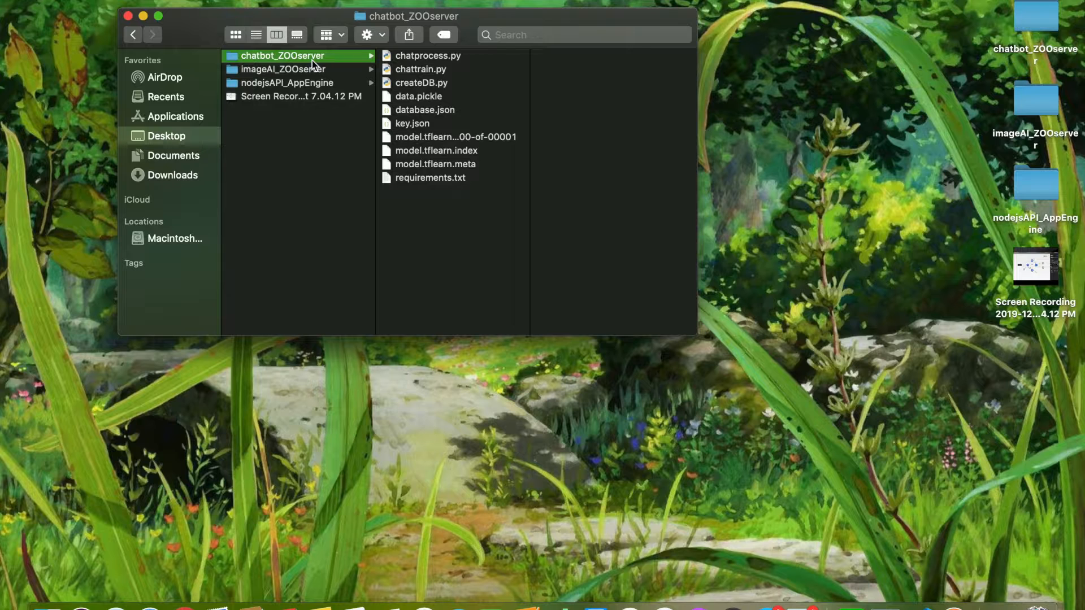
click(315, 82)
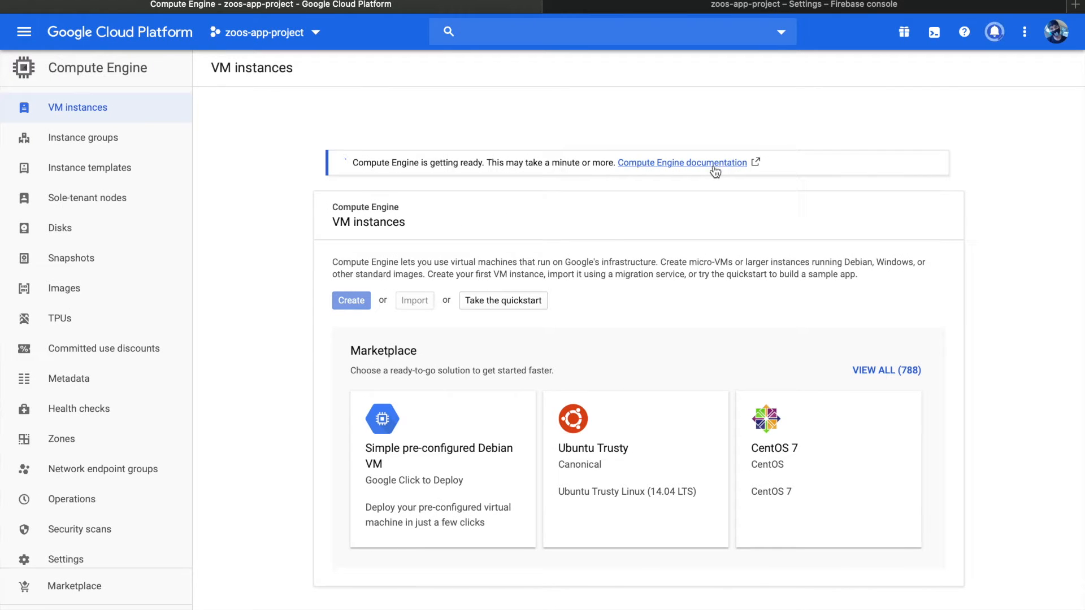
click(1001, 35)
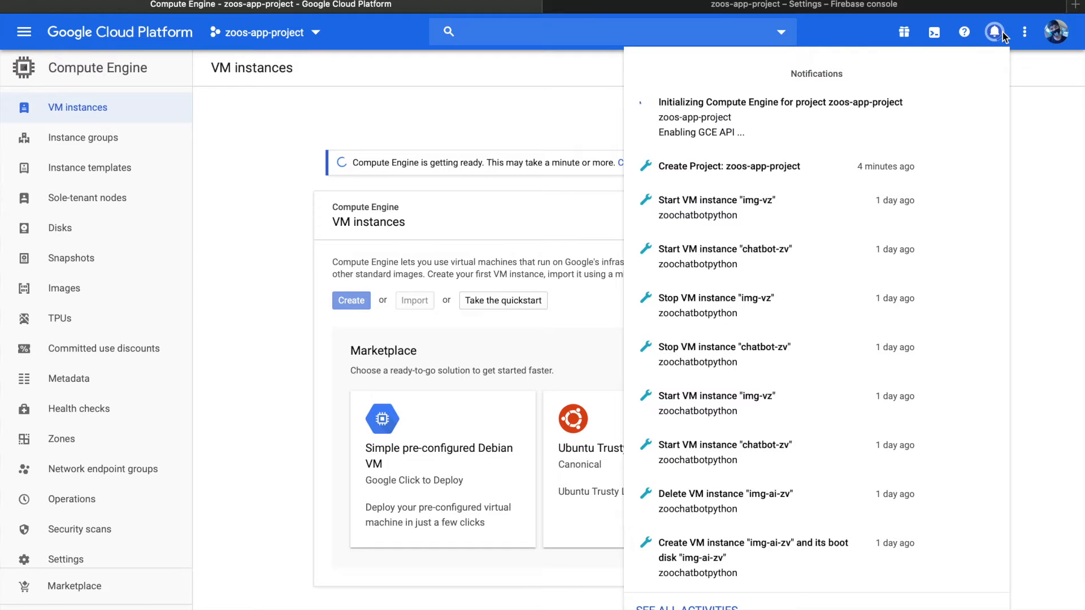
click(1003, 37)
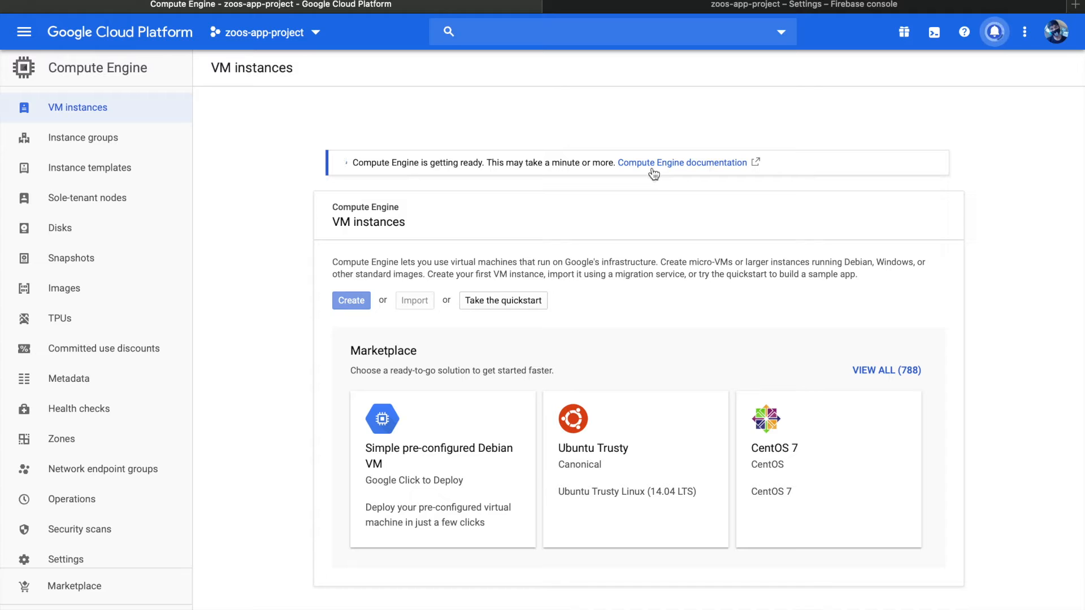
Create a Cloud Firestore database in production mode at nam5 (us-central) in the Firebase console and return to the Compute Engine VM instances page
click(770, 7)
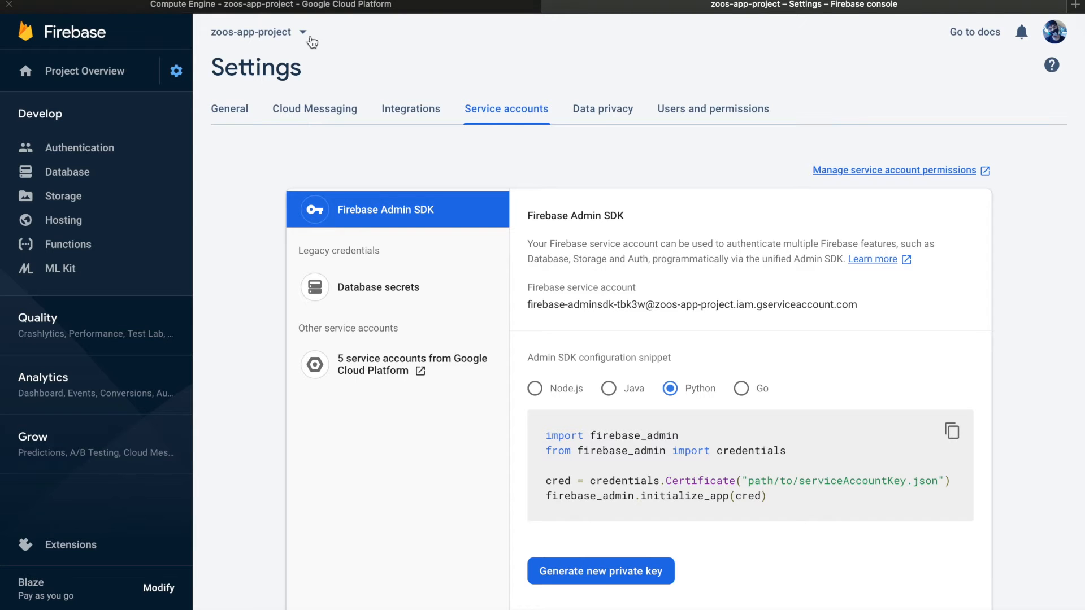
click(99, 173)
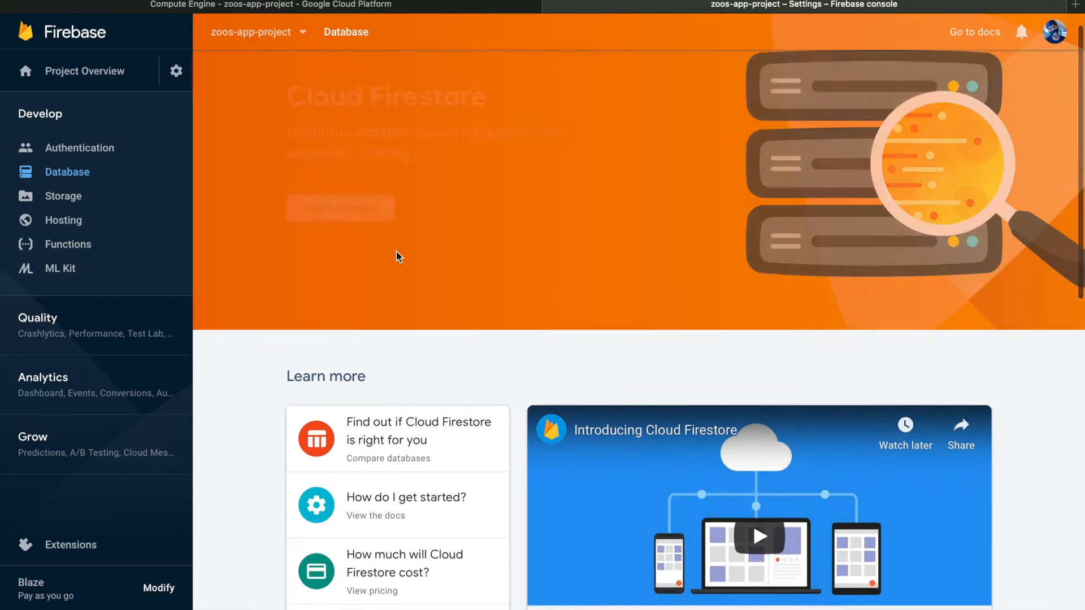
click(373, 243)
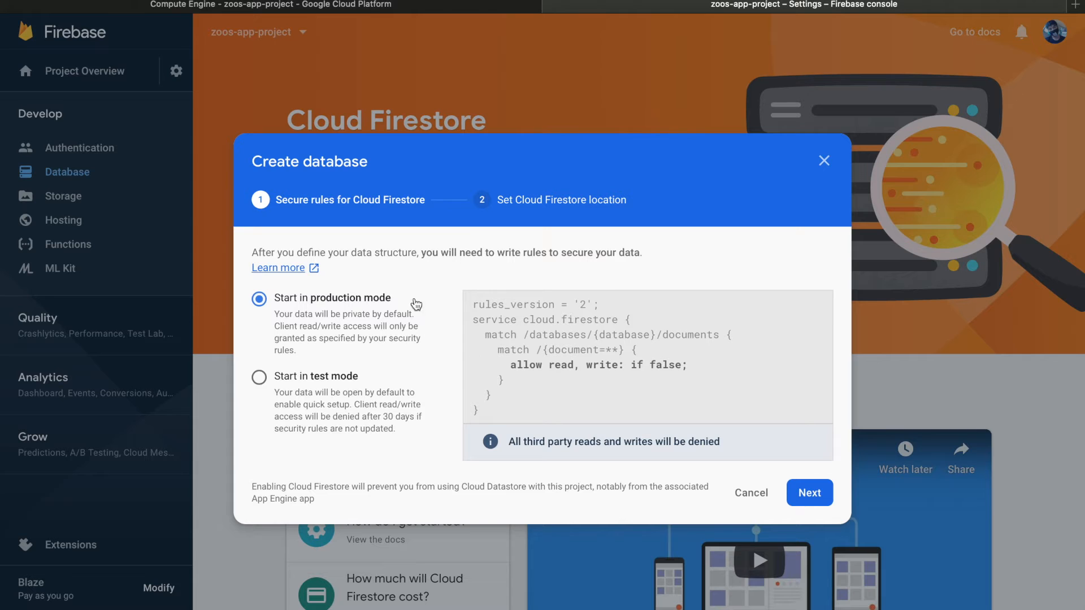
click(800, 489)
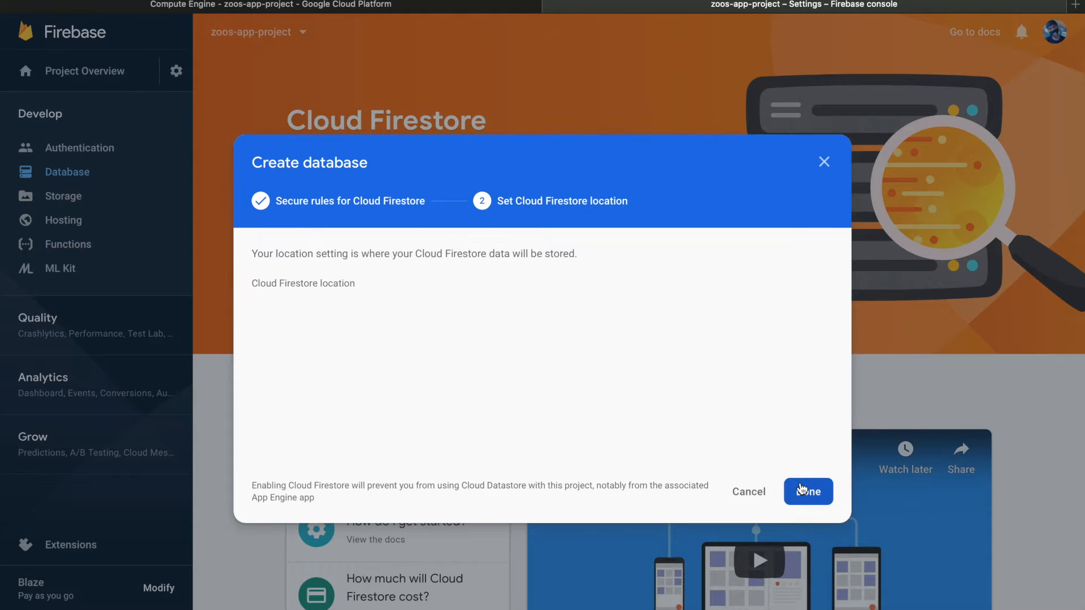
click(802, 490)
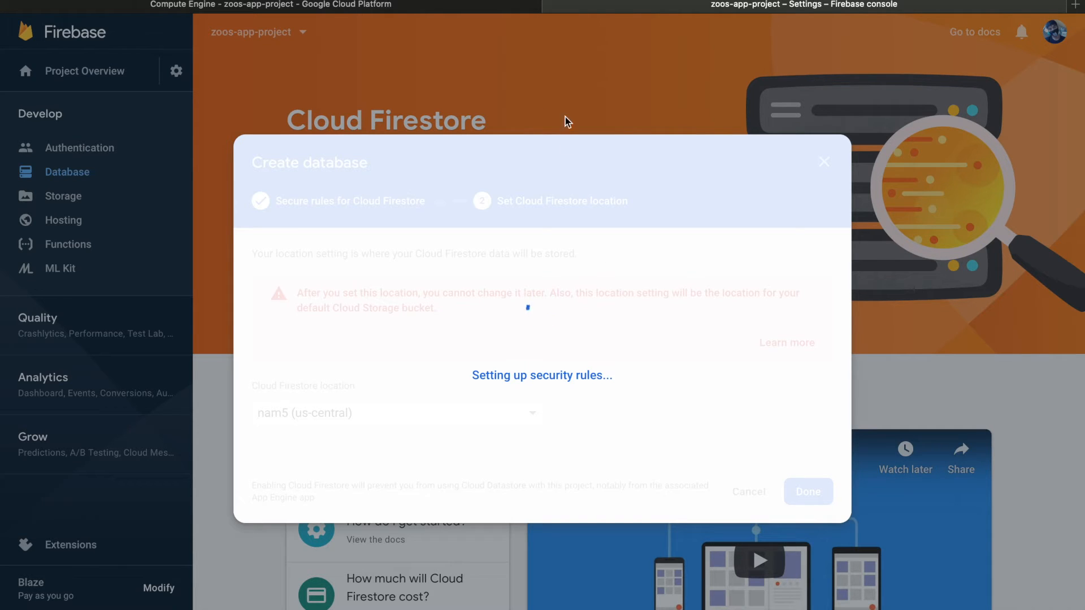
click(500, 10)
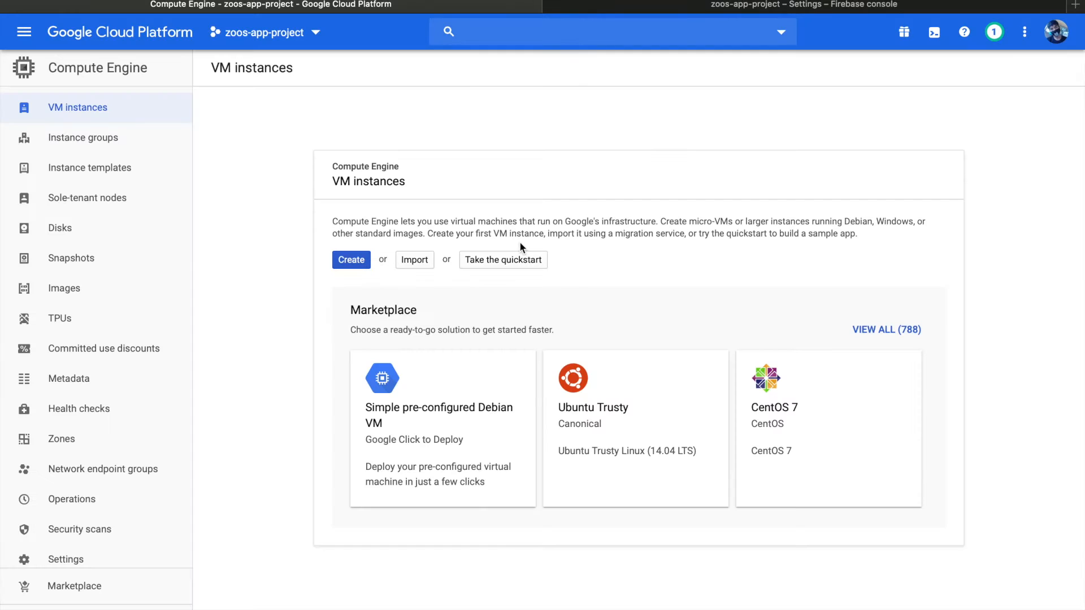
Start a new VM instance and name it chatbot-server
click(364, 259)
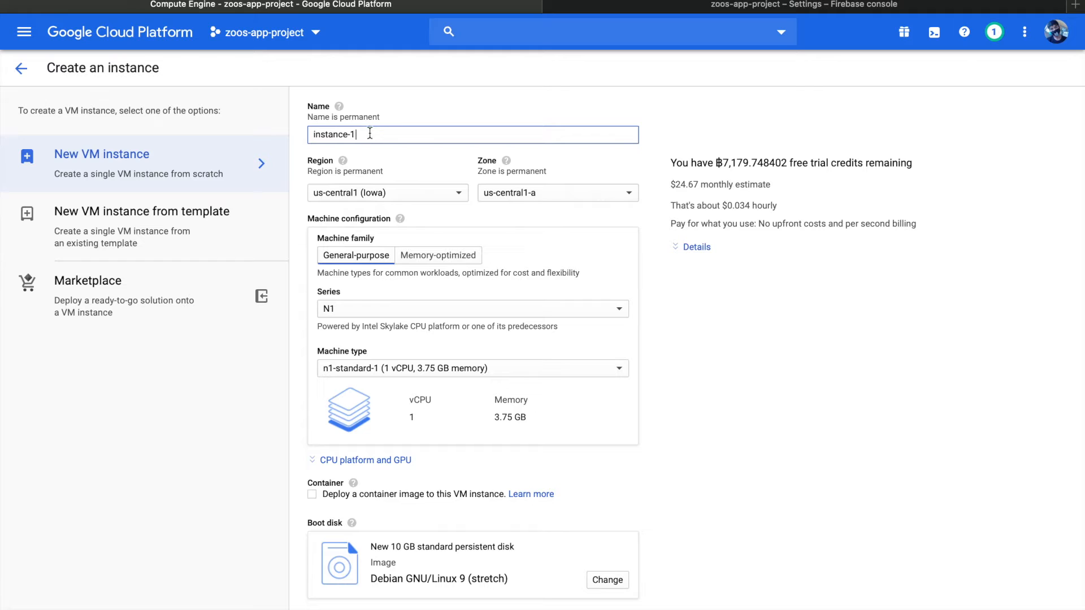
key(BackSpace)
key(BackSpace)
key(BackSpace)
key(BackSpace)
text(chatbot-server)
Set the instance's region to asia-southeast1 (Singapore) and its zone to asia-southeast1-a
click(426, 195)
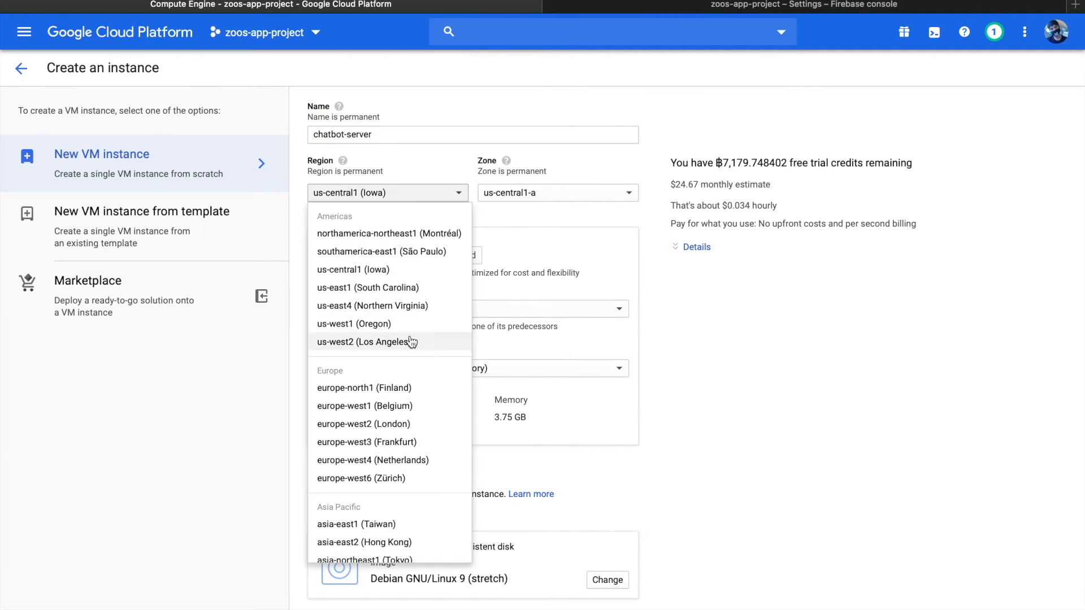
scroll(409, 362, down, 10)
click(405, 524)
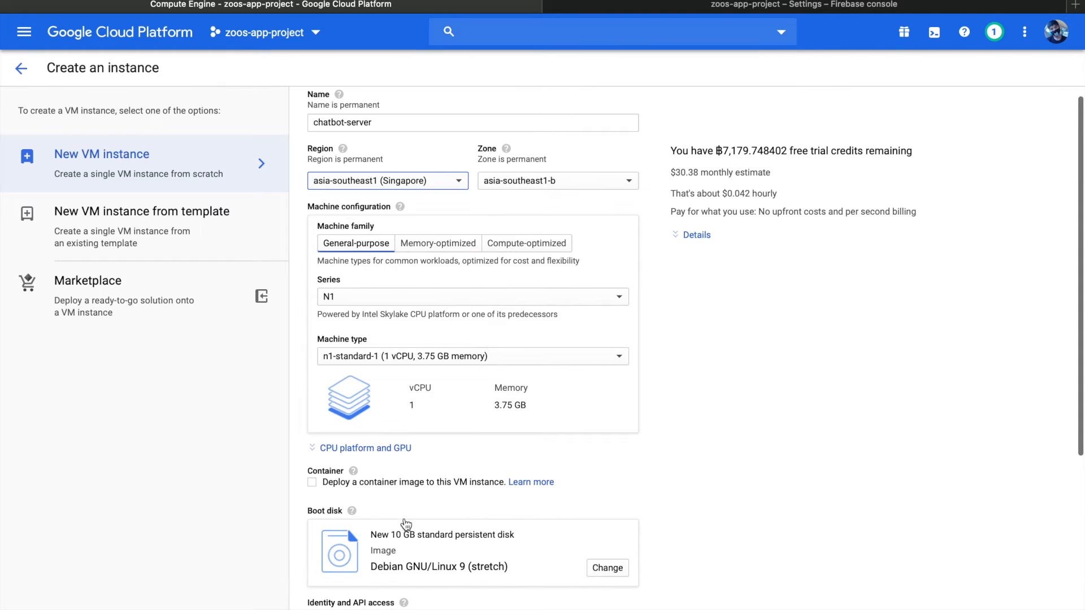
click(552, 179)
click(552, 204)
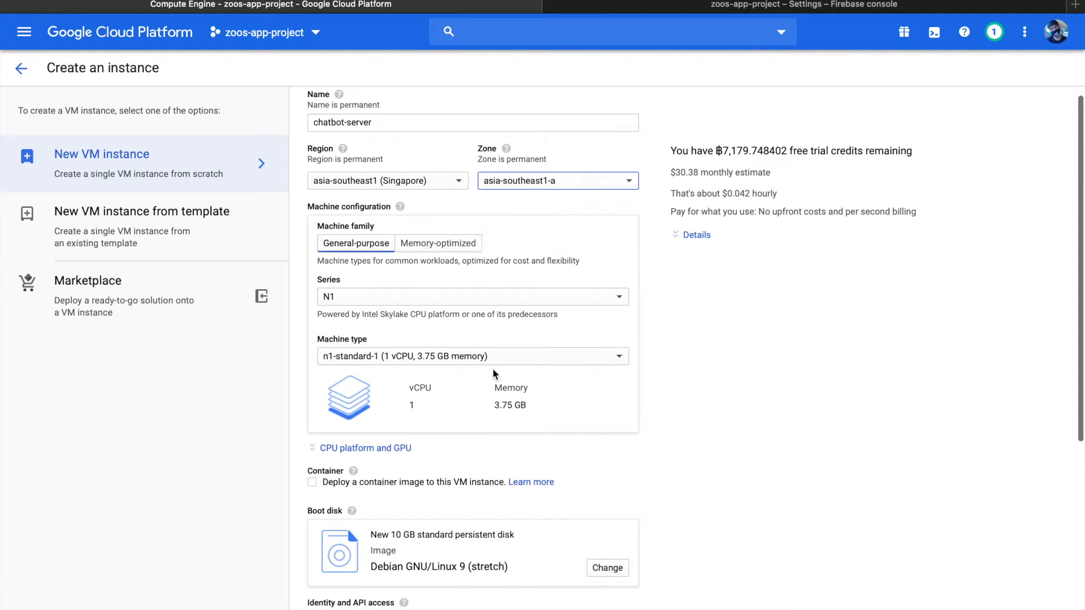
Allow HTTP traffic through the firewall and create the chatbot-server instance
scroll(493, 368, down, 4)
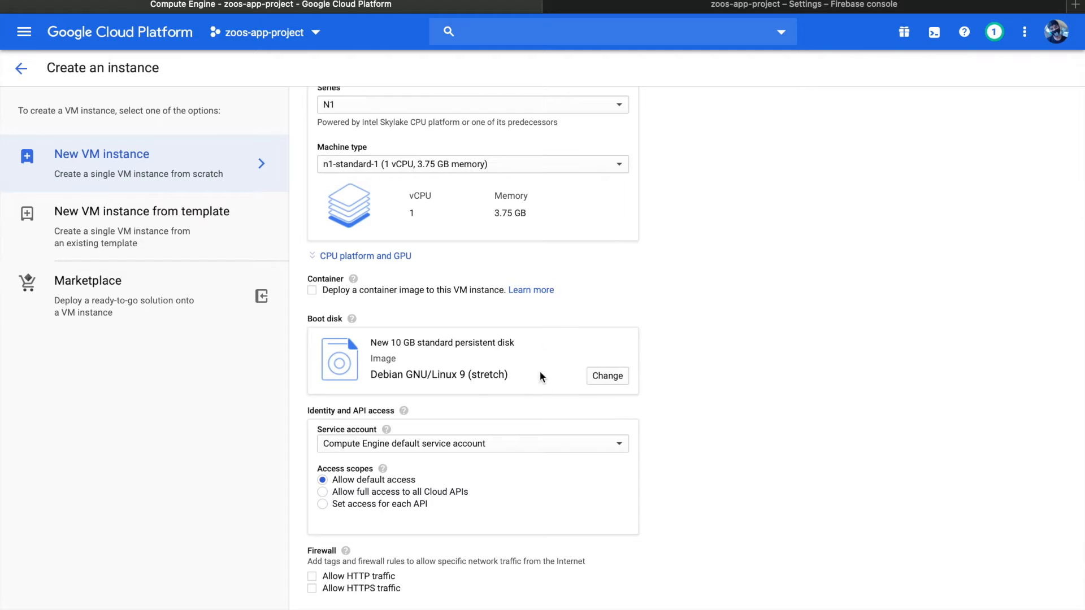
scroll(554, 367, down, 1)
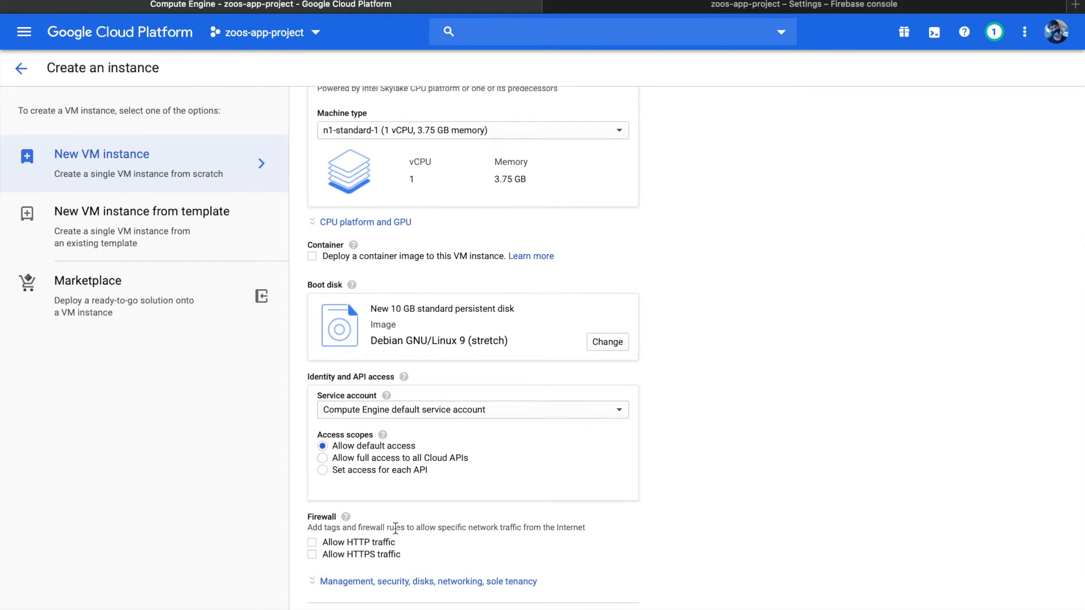
click(372, 544)
scroll(372, 548, down, 2)
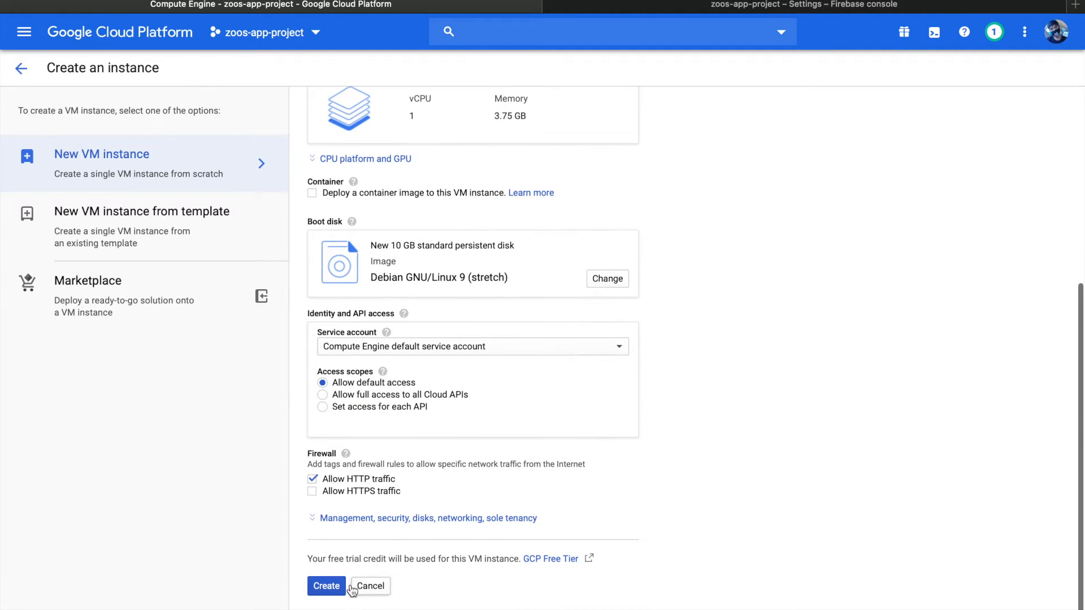
click(337, 590)
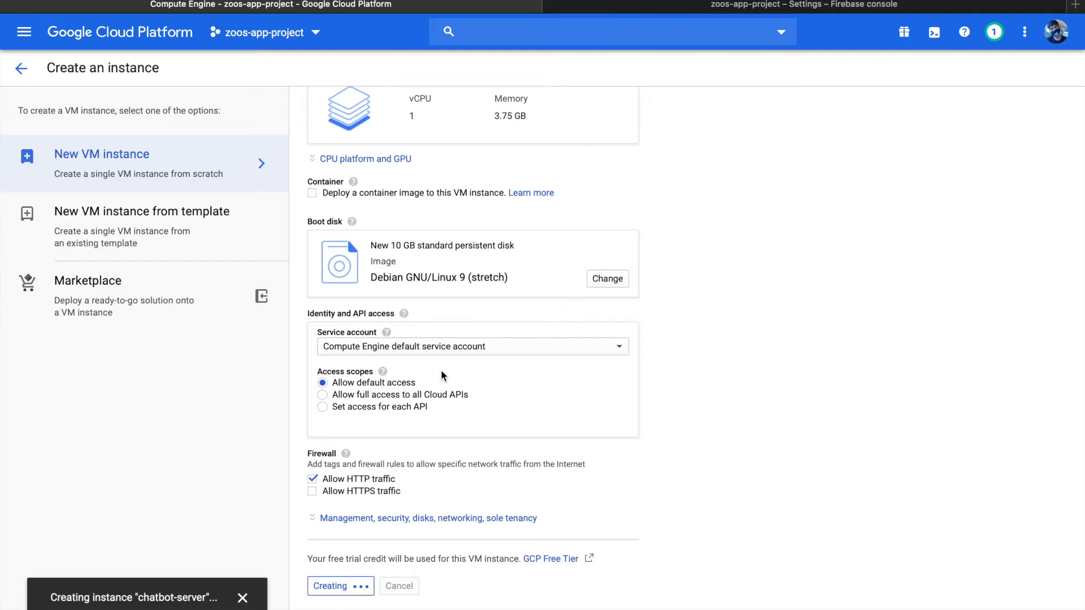
scroll(440, 370, up, 6)
scroll(442, 376, down, 1)
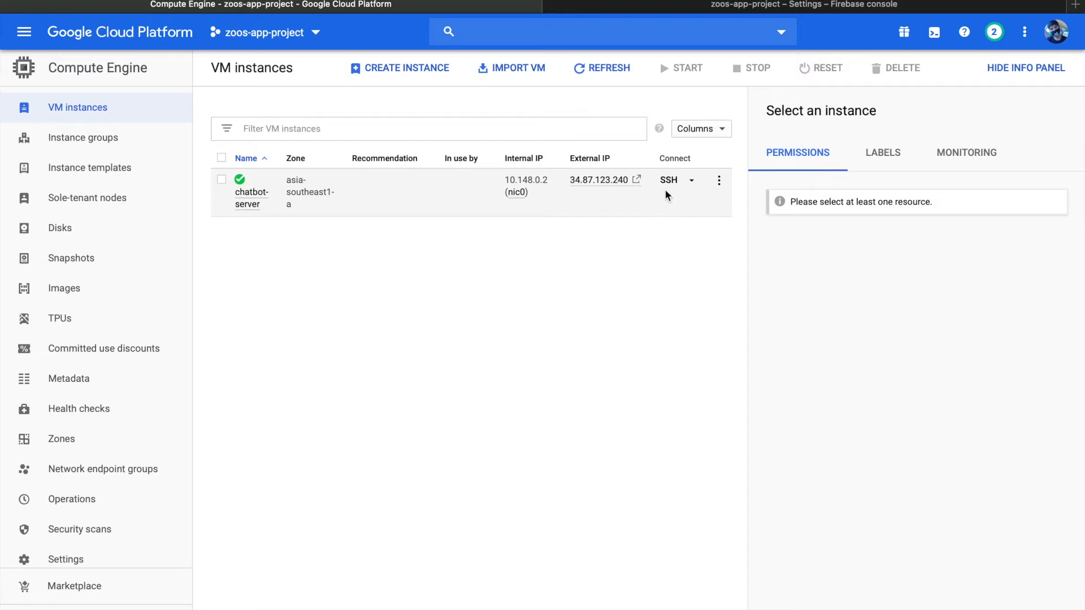
Open an SSH session to chatbot-server and try to run "sudo atp-get update"
click(666, 186)
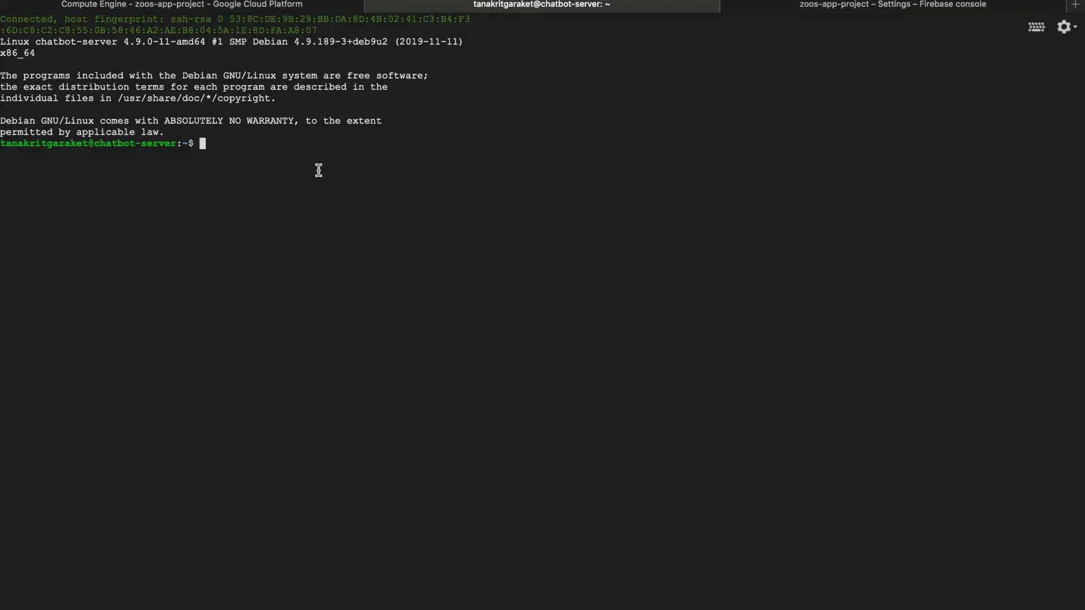
text(sudo atp-get update)
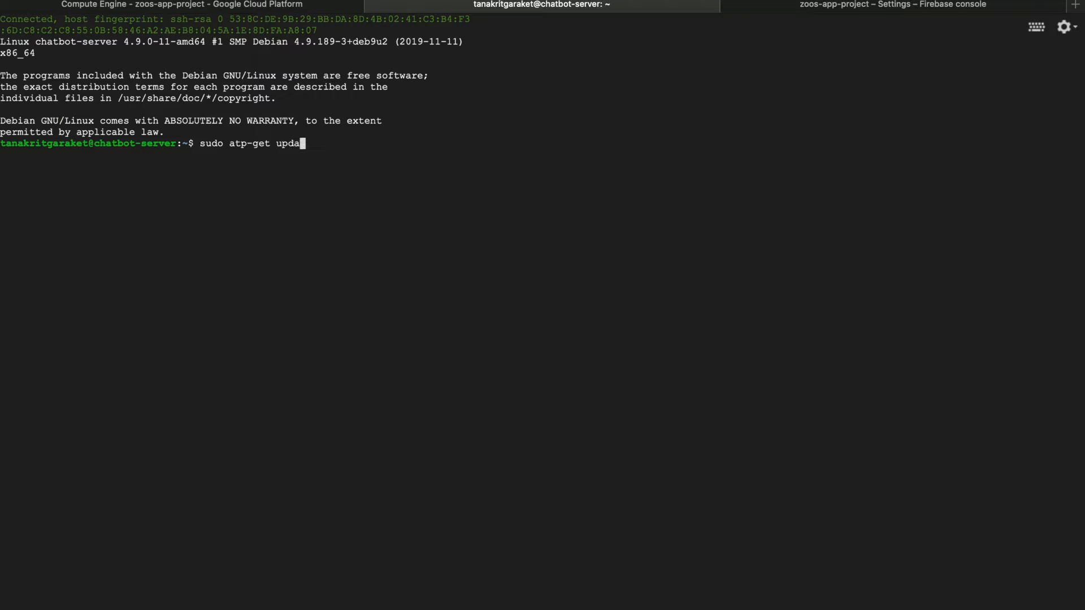
key(Return)
Correct the misspelled command to "sudo apt-get update" and run it to refresh the package lists
key(Up)
key(Left)
key(Left)
key(Left)
key(Left)
key(Left)
key(Left)
key(Left)
key(Left)
key(Left)
key(Left)
key(Left)
key(Left)
key(BackSpace)
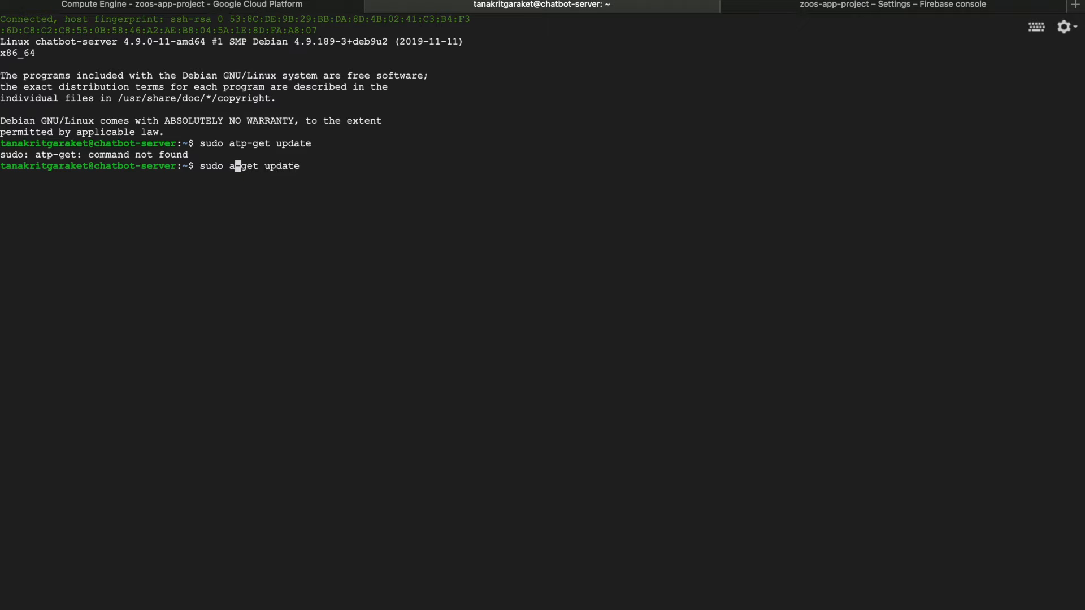
text(t)
key(Return)
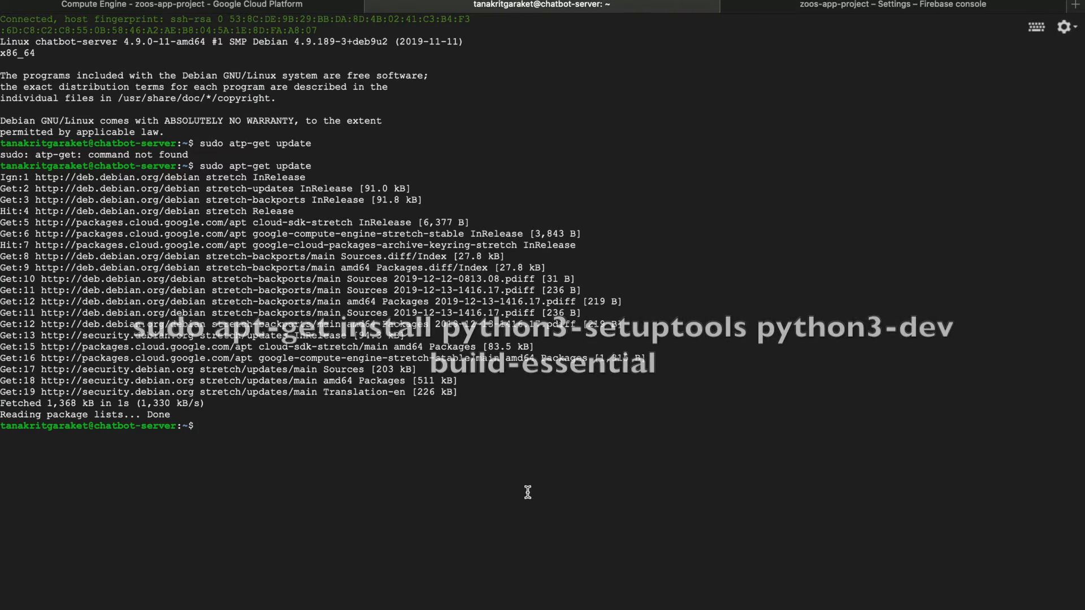
Try to run "sudo apt-get install python3-setuptools python3-dev build-essentail"
text(sudo apt-get install python3-setuptools python3-dev build-essentail)
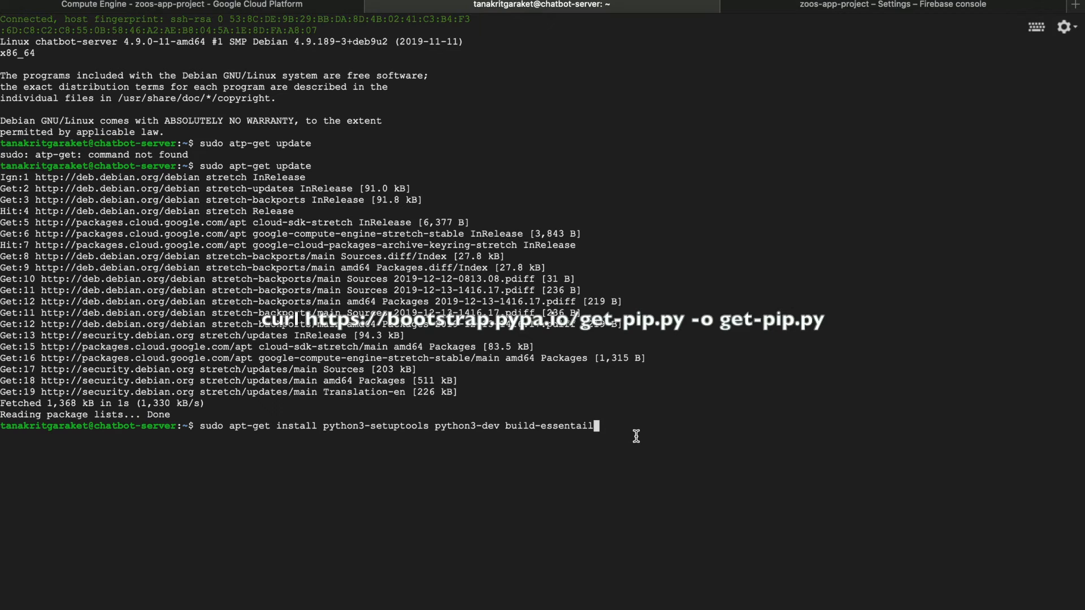
key(Return)
text(curl https://bootstrap.pypa.io/get-pip.py -o get-pip.py)
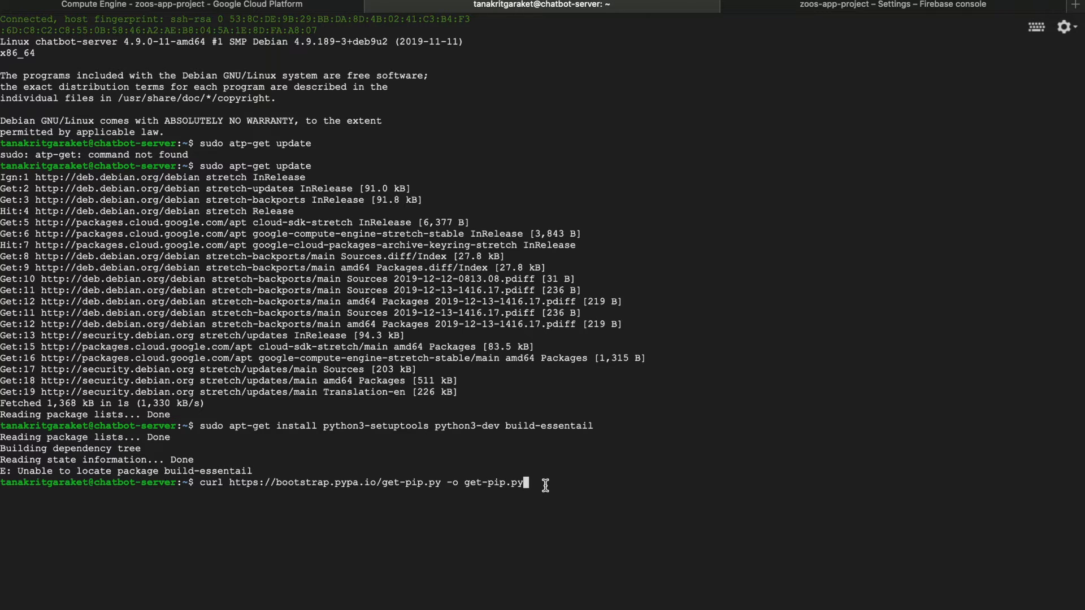
key(Return)
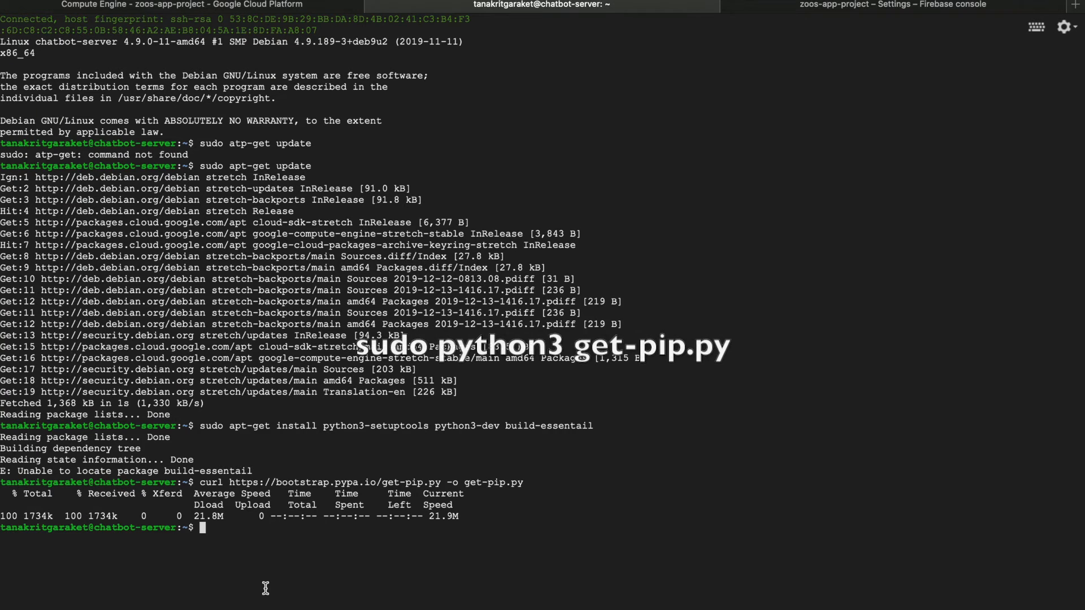
text(sudo python3 get-pip.py)
key(Return)
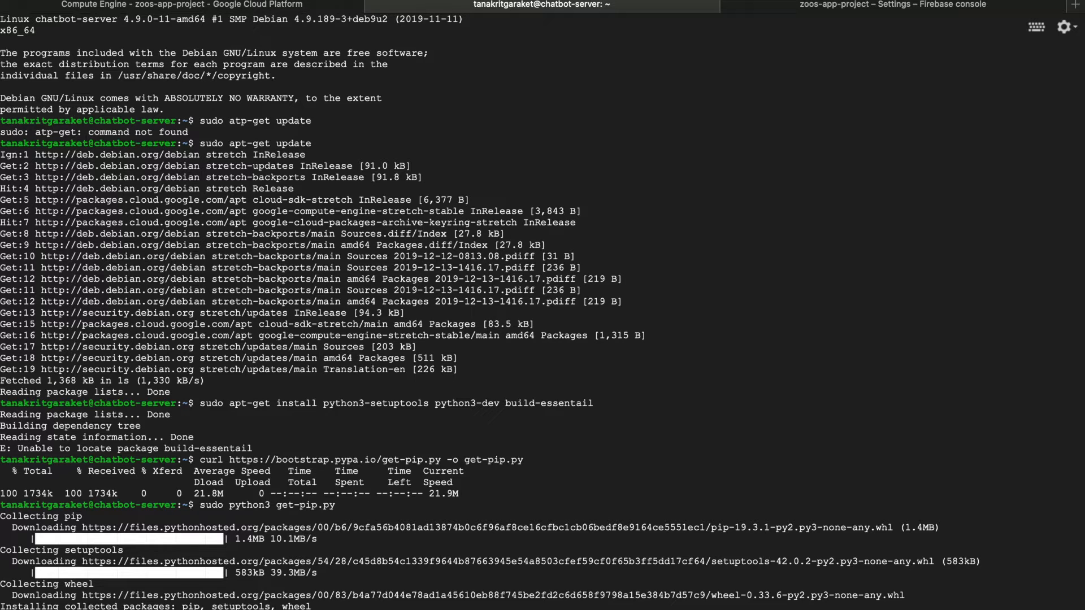
Check the installed versions with "pip --version" and "python3 --version"
text(pip --version)
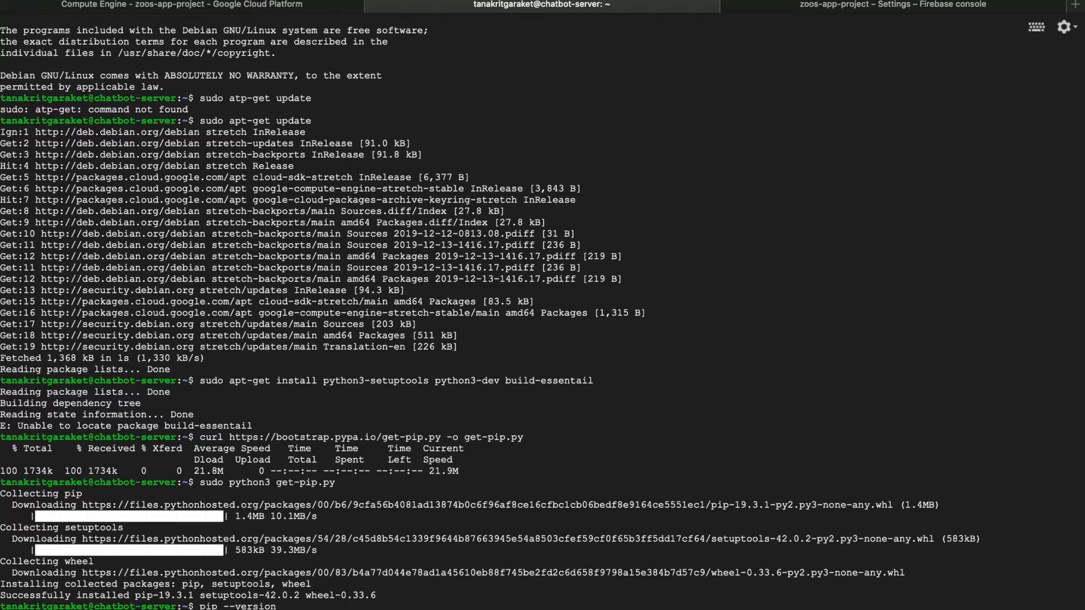
key(Return)
text(python3 --version)
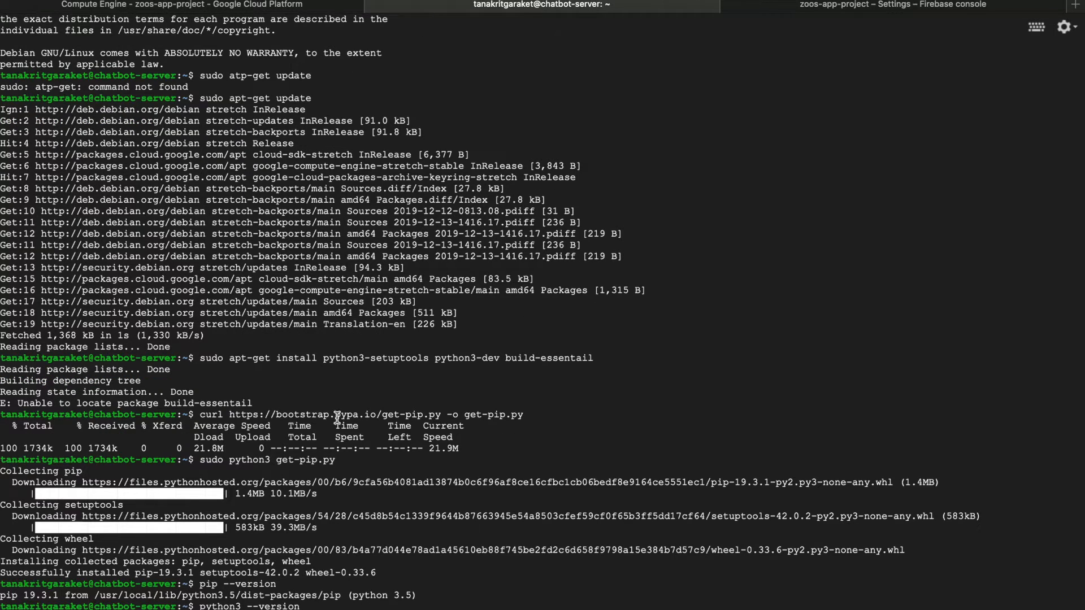
Return to the Google Cloud Platform console and open the Storage browser of zoos-app-project
click(282, 5)
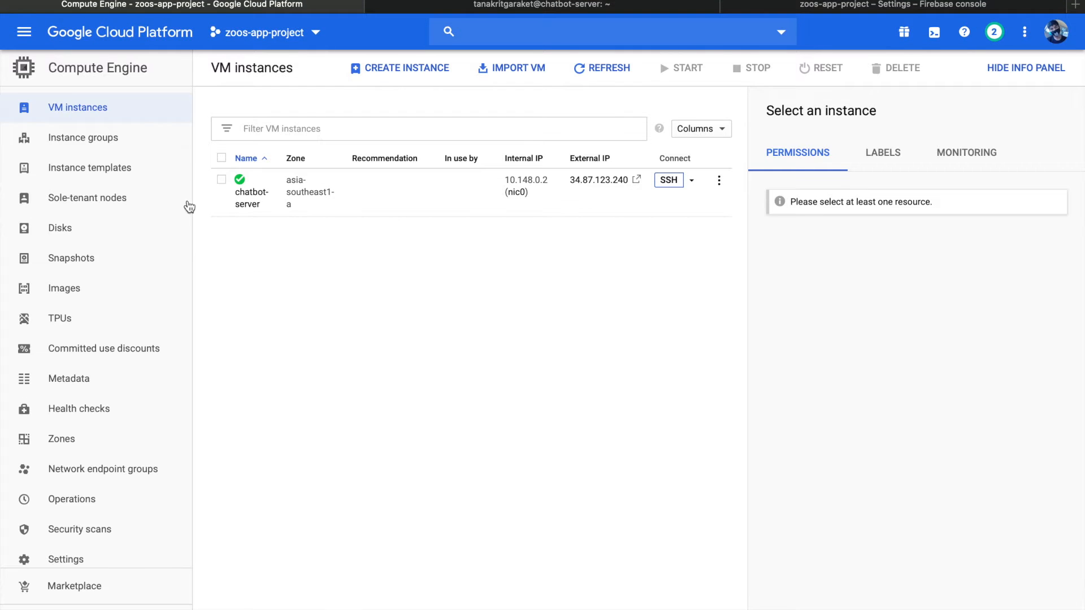
click(24, 32)
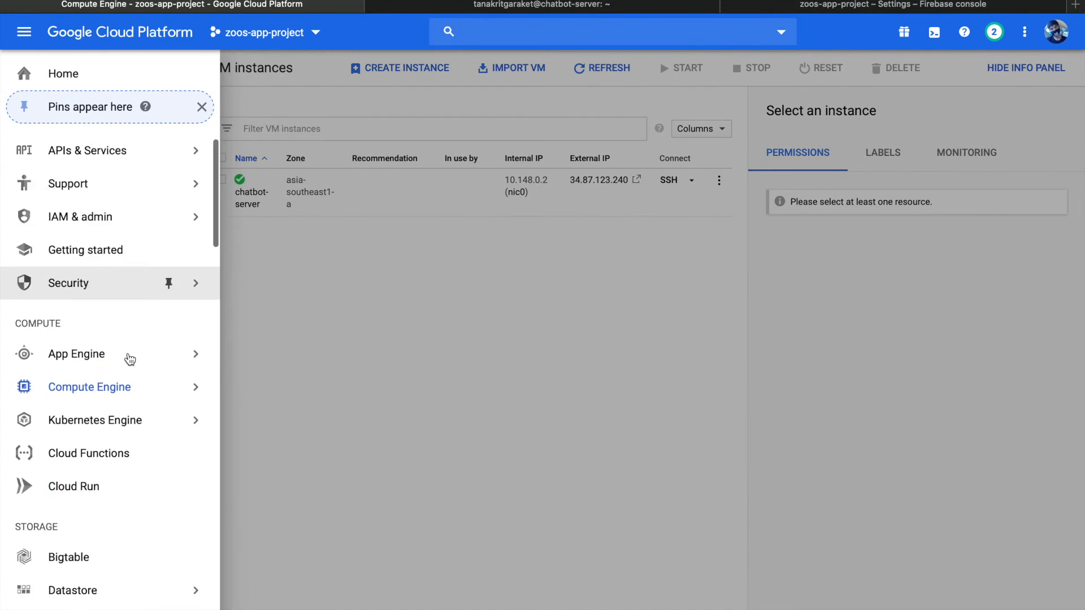
scroll(130, 359, down, 5)
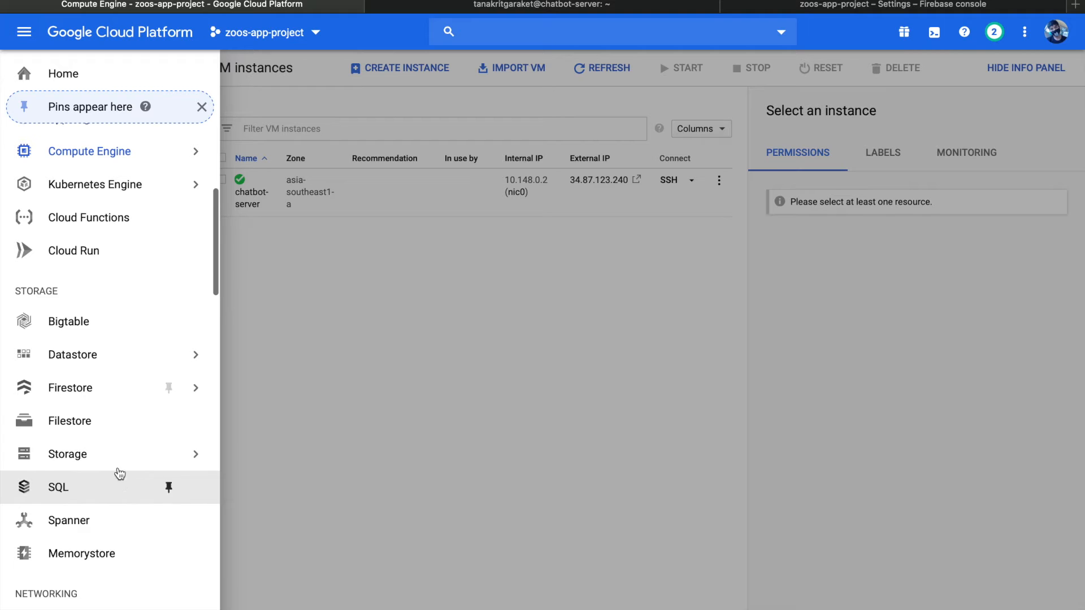
mouse_move(141, 454)
click(284, 466)
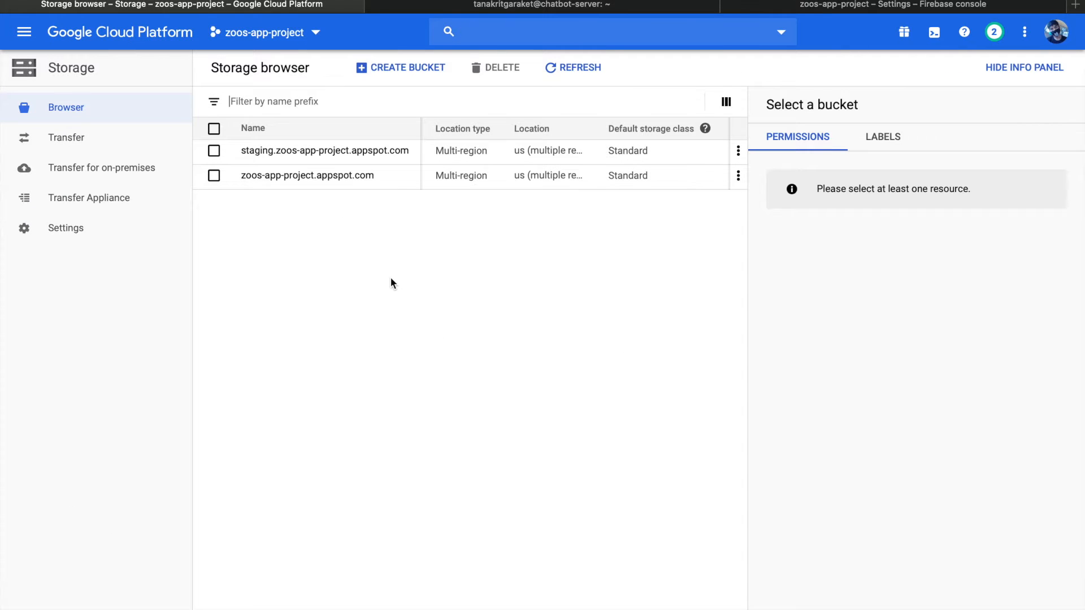
Start creating a storage bucket and name it filebucketzoo
click(423, 80)
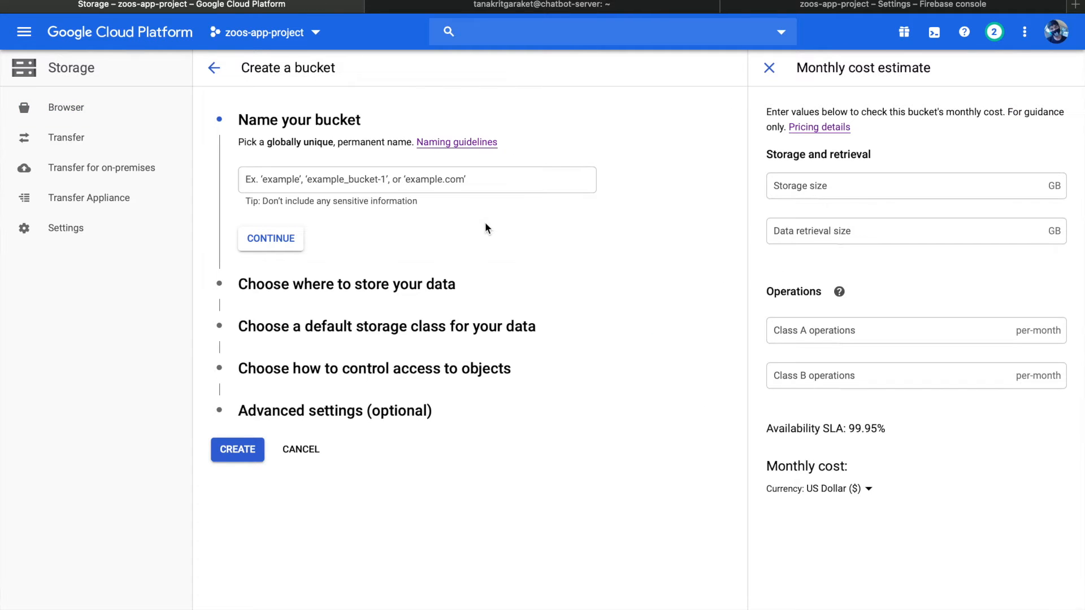
click(421, 188)
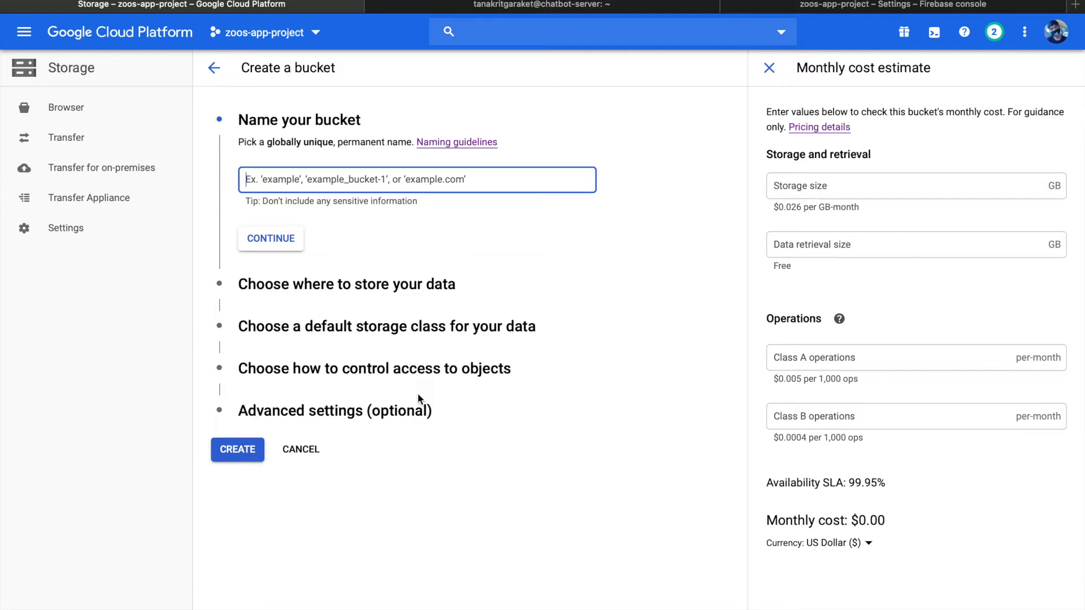
text(file)
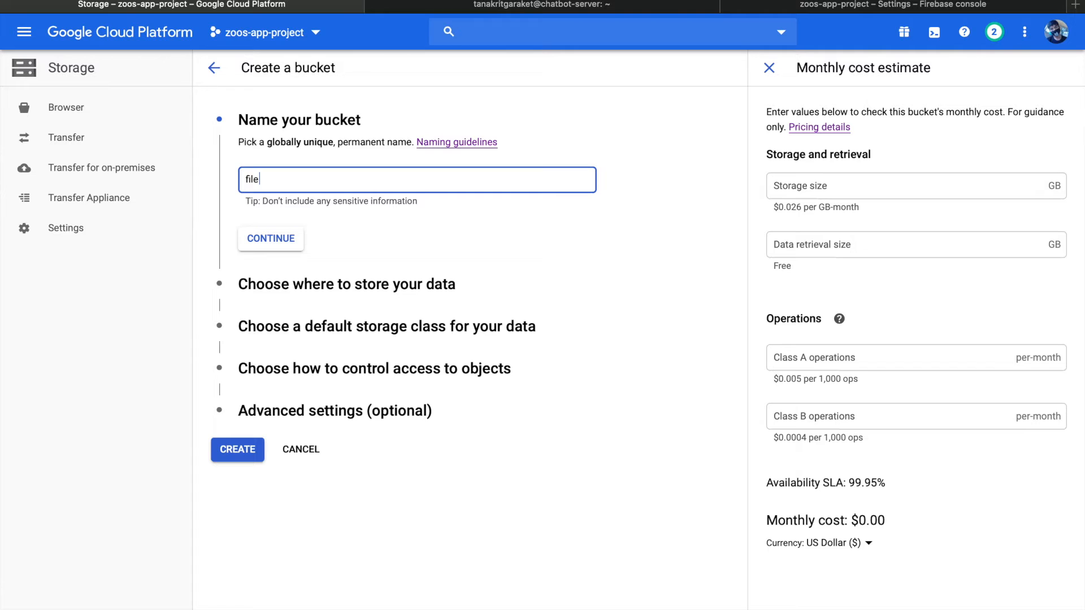
text(bucket)
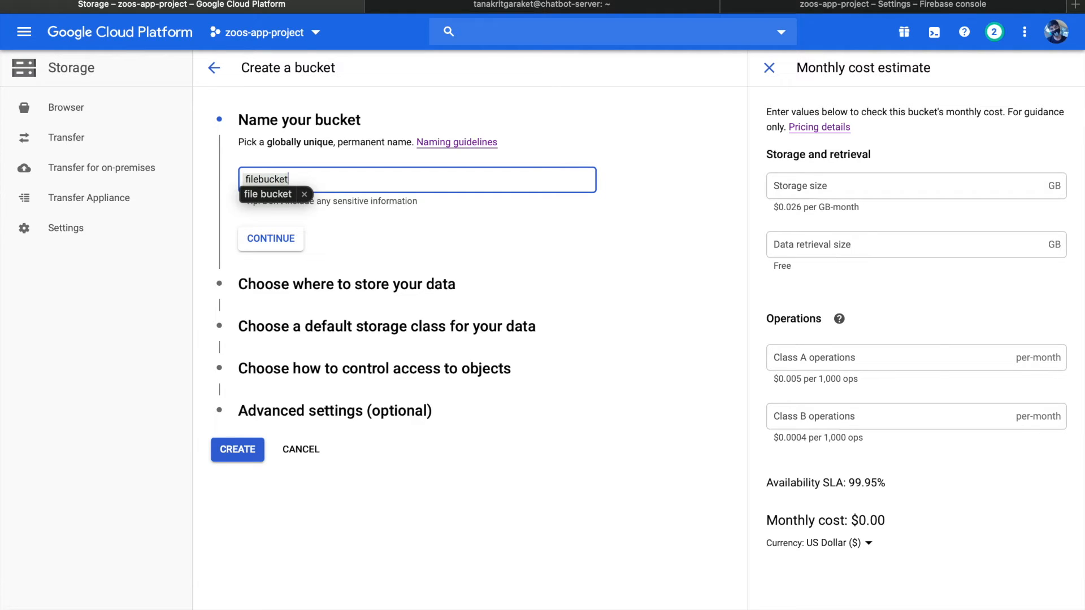
text(zoo)
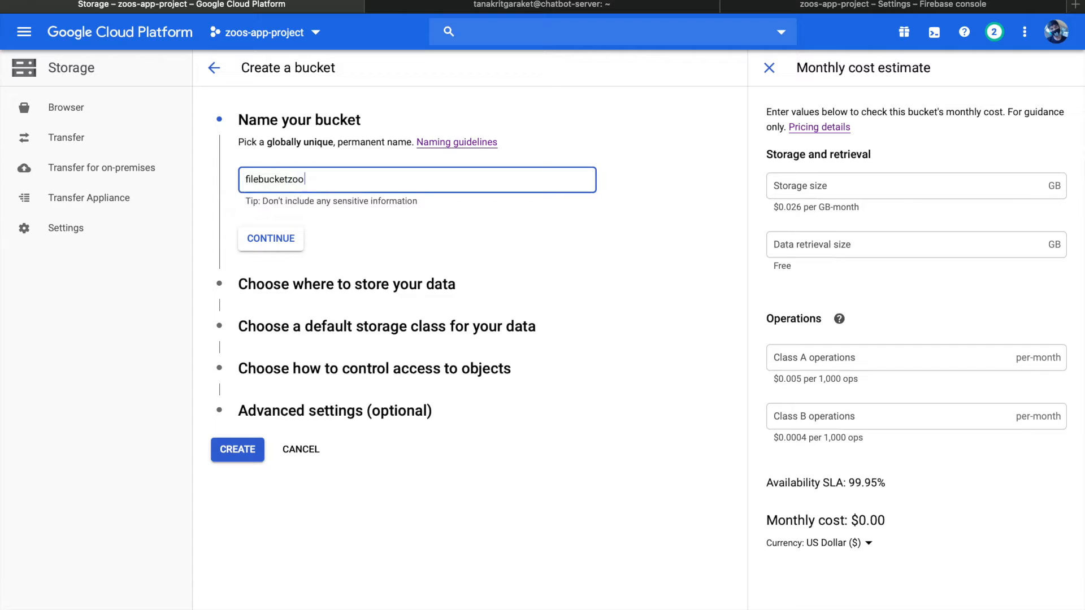
click(270, 246)
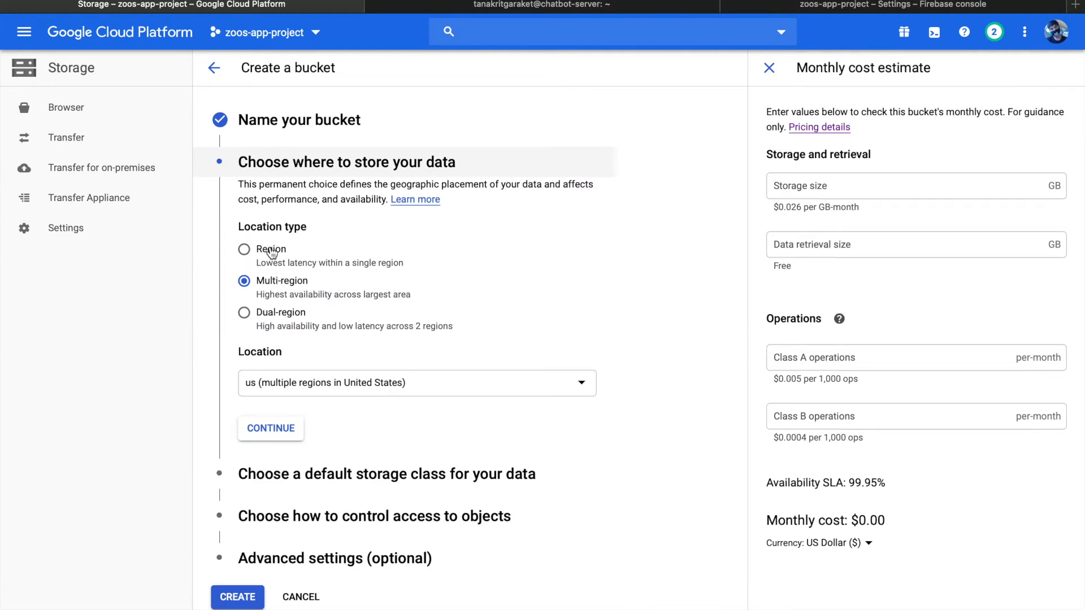
Set the bucket's location type to Region and its location to asia-southeast1 (Singapore)
click(281, 264)
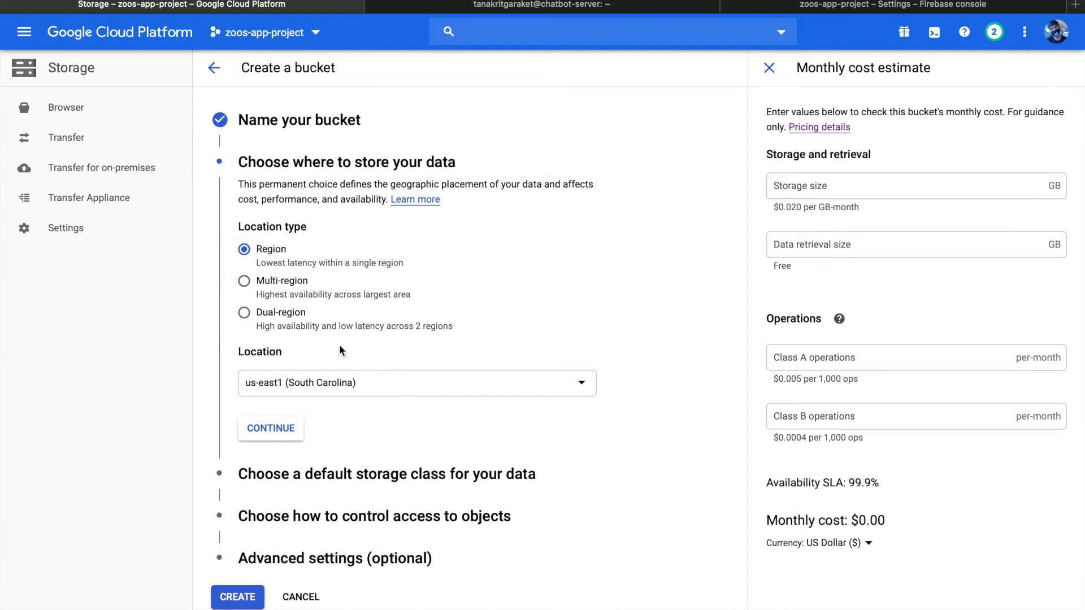
click(315, 391)
scroll(339, 449, down, 8)
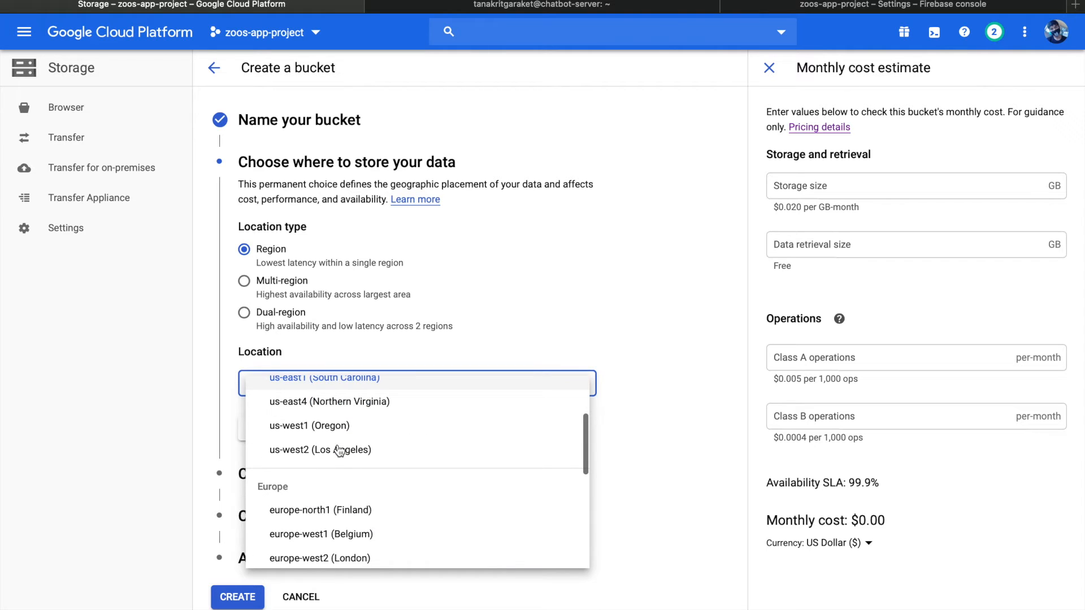
scroll(339, 450, down, 2)
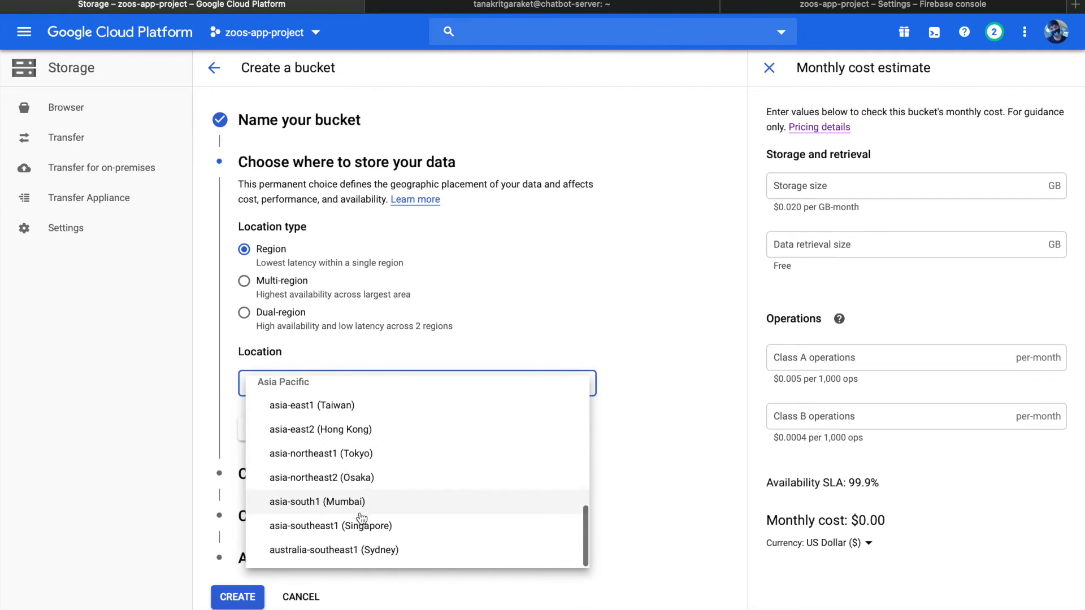
click(361, 521)
click(298, 439)
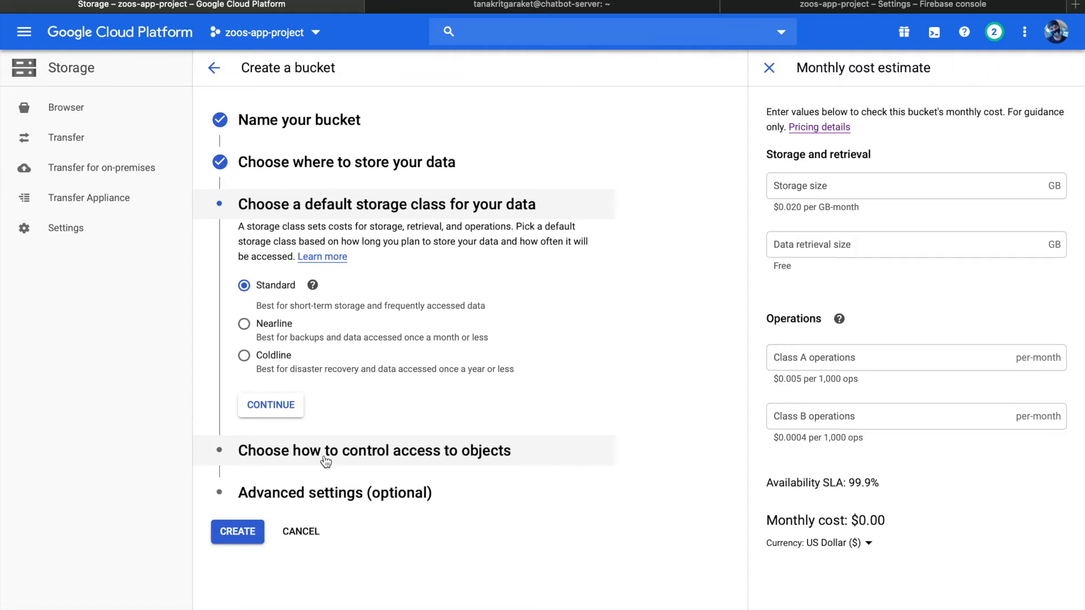
Keep the bucket's default access control and advanced settings, and create the bucket
click(258, 453)
click(288, 535)
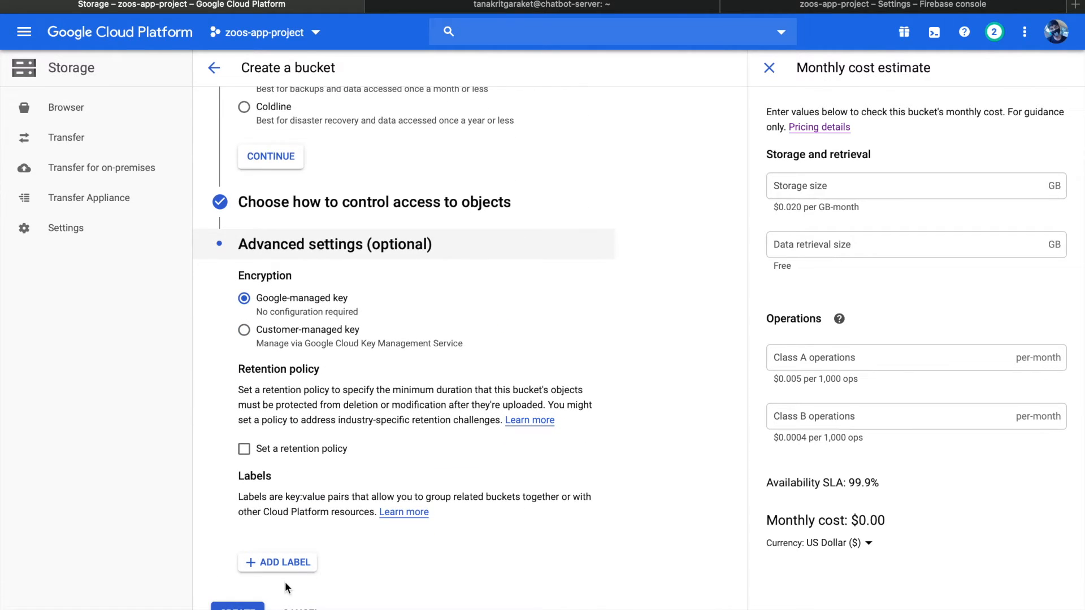
click(250, 607)
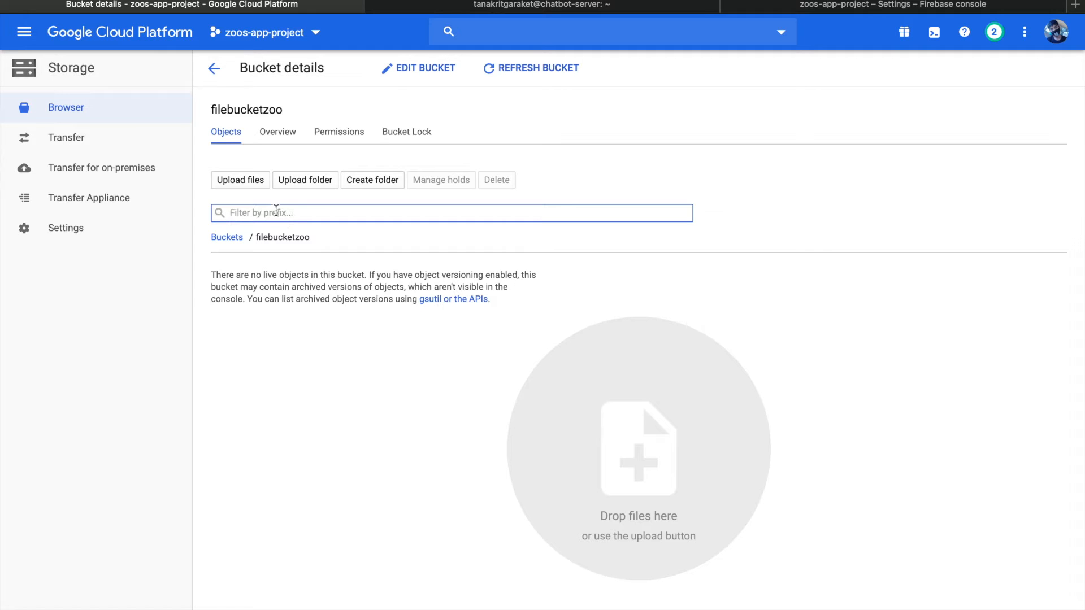
Create a folder named chat_zoo in the filebucketzoo bucket and open it
click(348, 186)
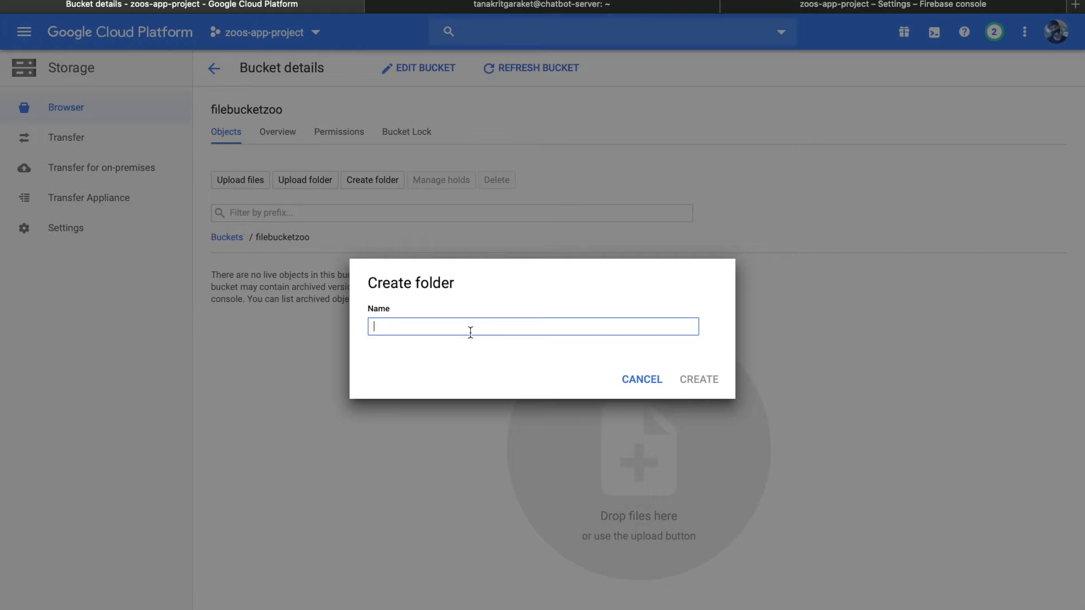
text(chat_zoo)
click(703, 388)
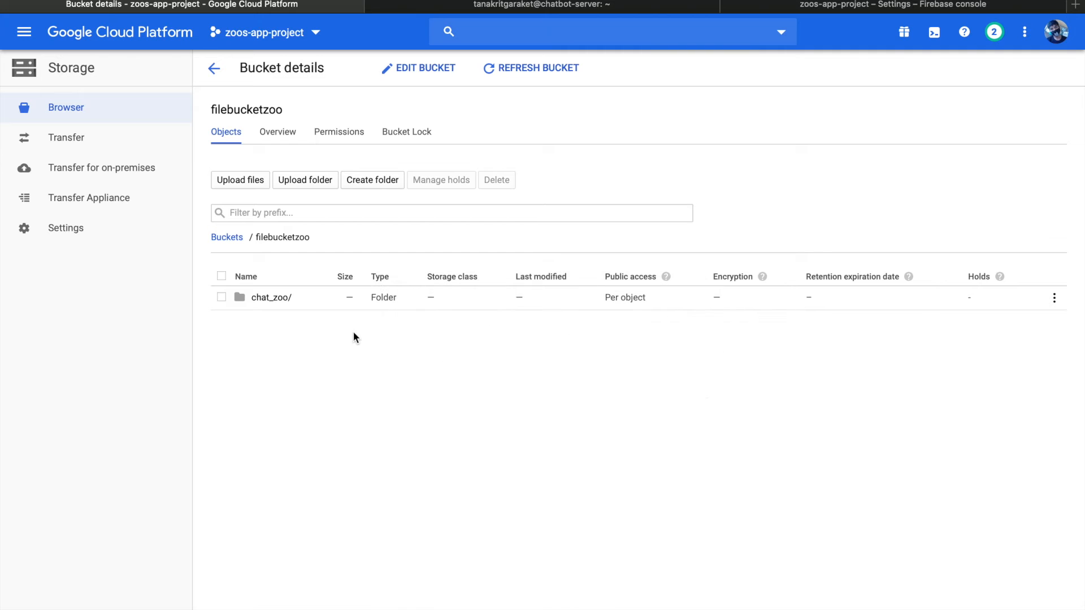
click(271, 298)
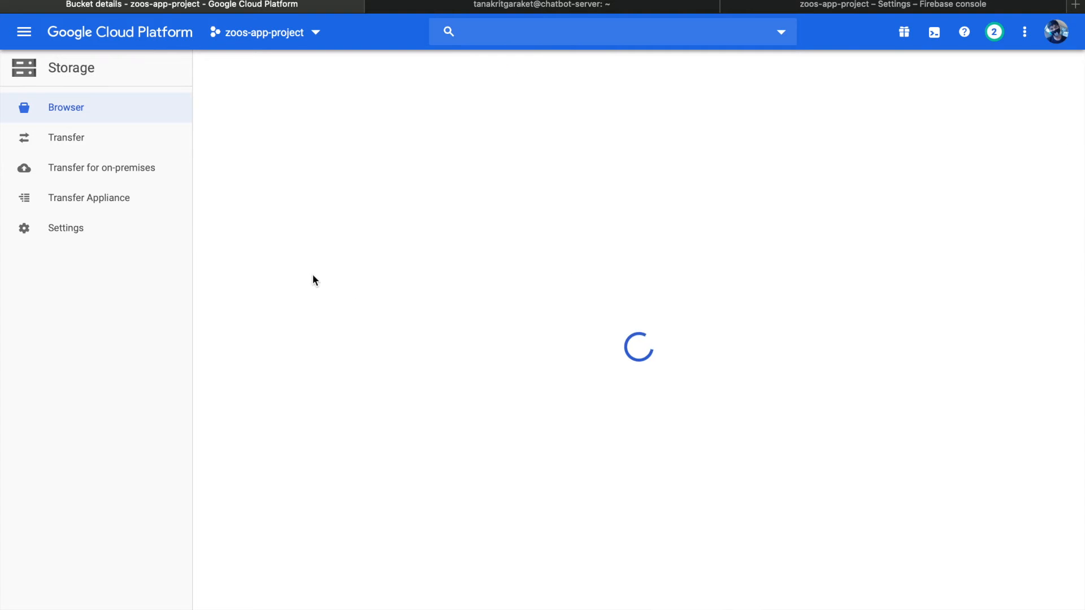
Upload all files from the Desktop folder chatbot_ZOOserver into the bucket's chat_zoo folder and dismiss the upload summary
click(260, 186)
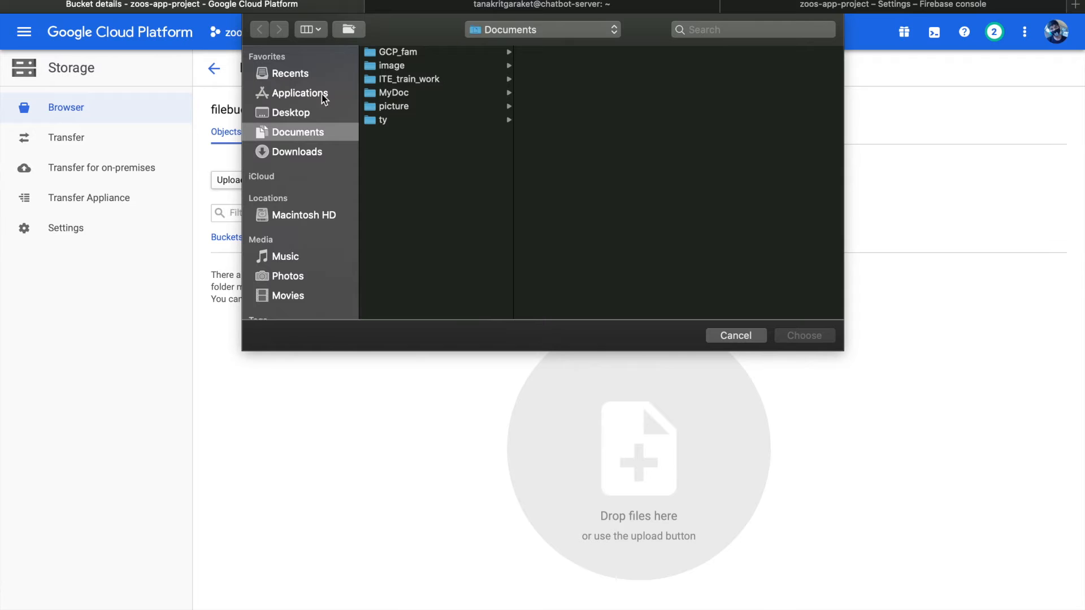
click(300, 116)
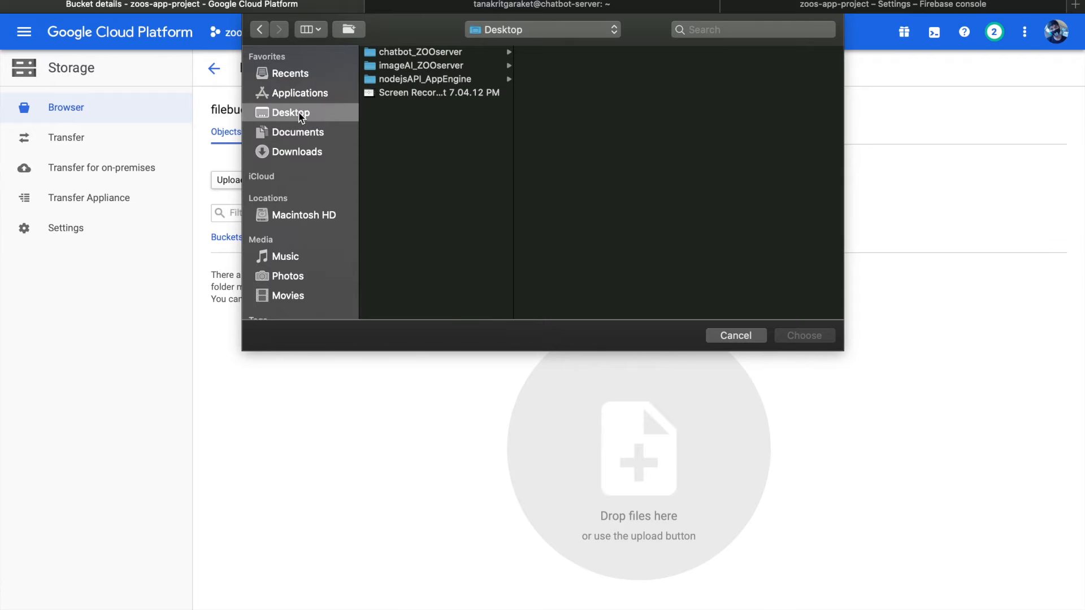
click(439, 55)
click(567, 209)
drag(568, 209, 569, 50)
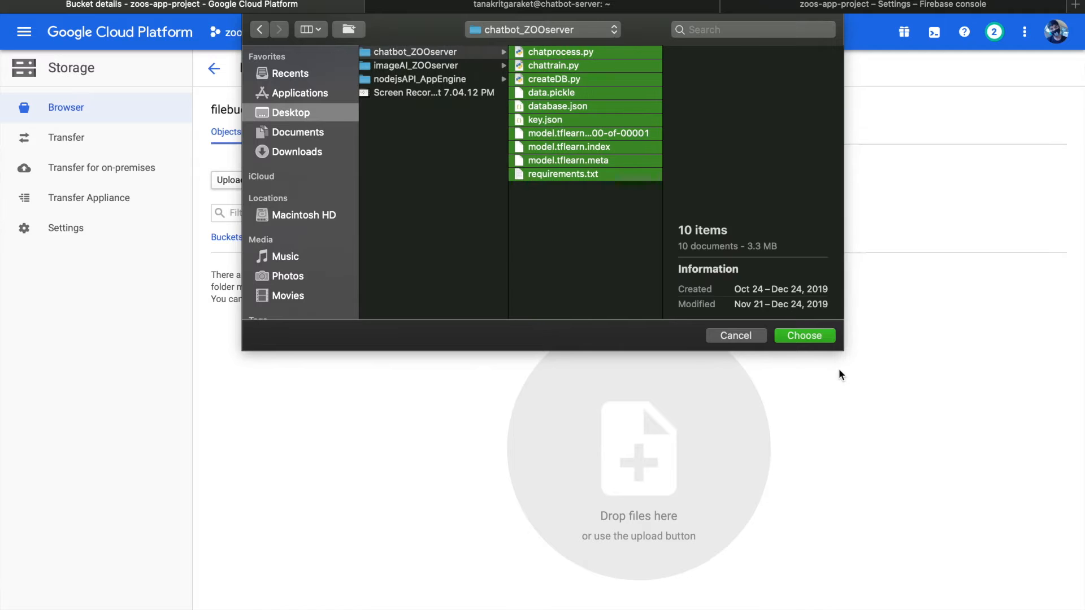
click(816, 336)
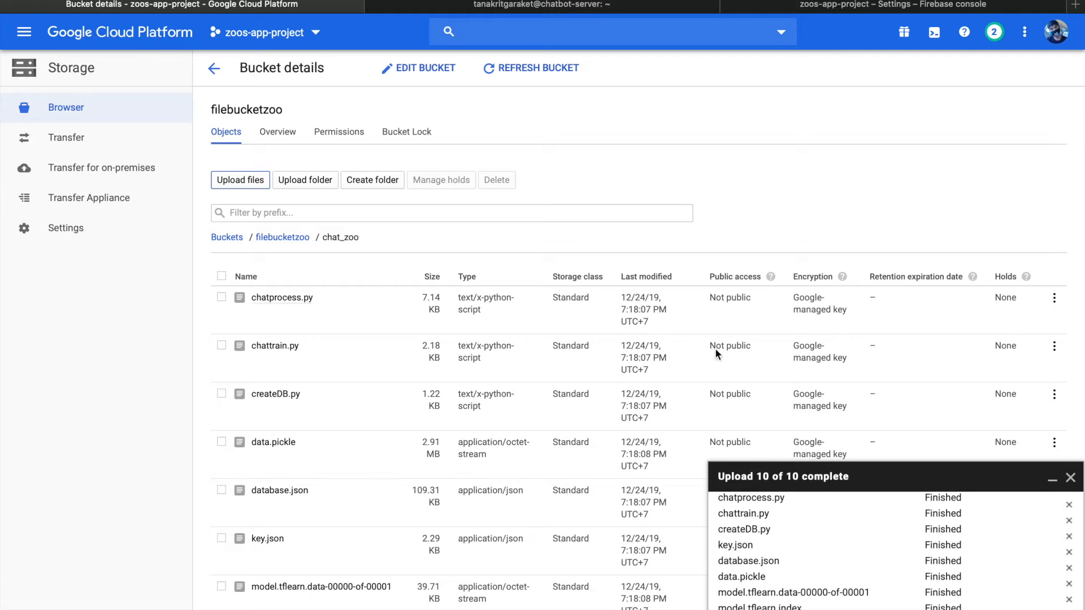
click(1070, 479)
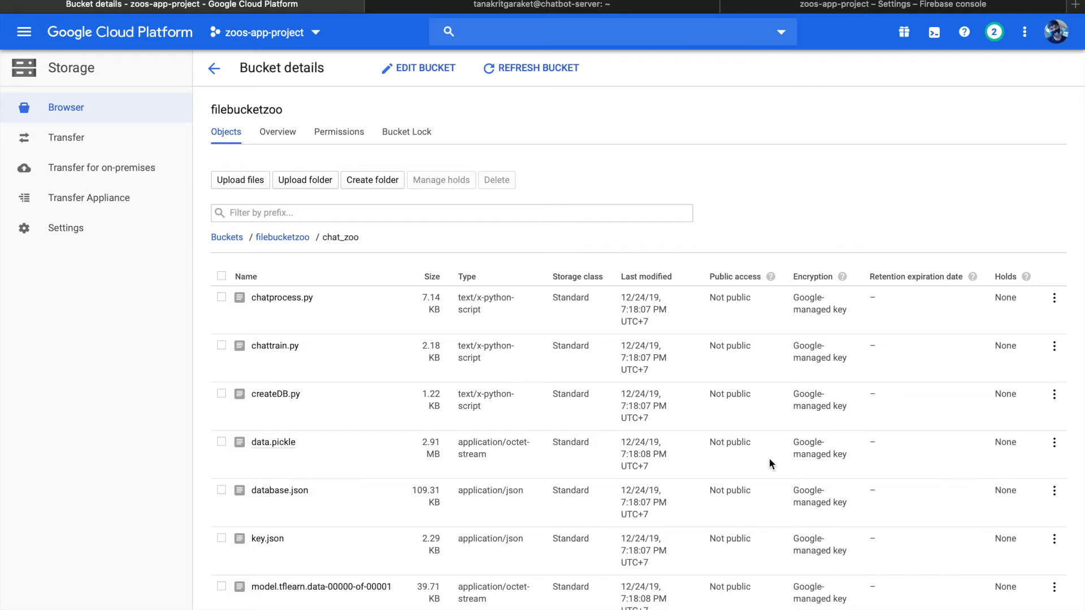
scroll(768, 458, down, 2)
scroll(768, 459, up, 2)
scroll(769, 459, down, 2)
scroll(768, 459, up, 2)
scroll(769, 459, down, 2)
scroll(769, 459, up, 2)
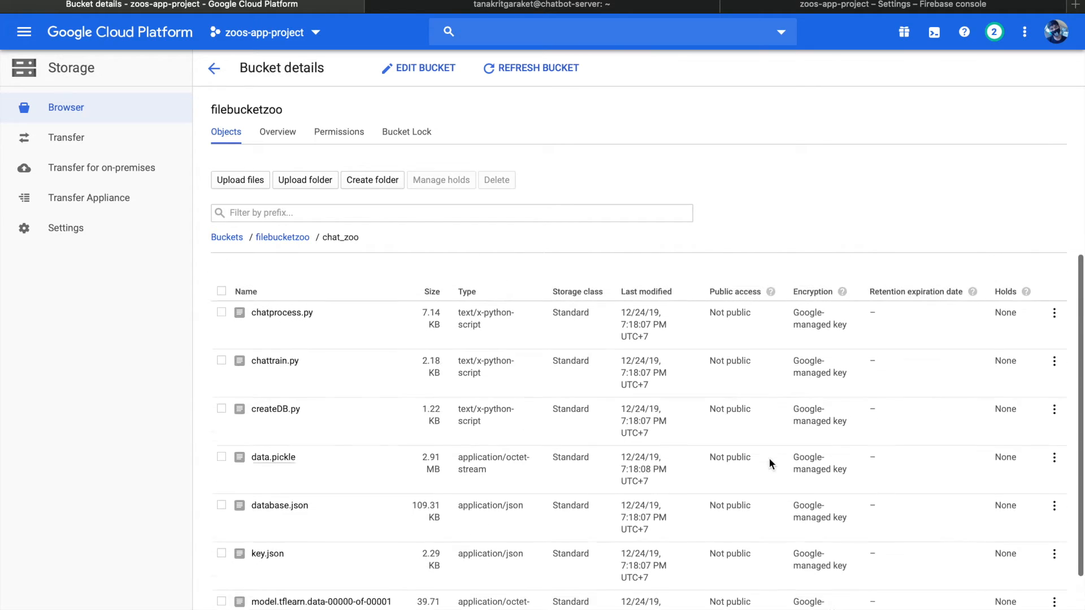
In the chatbot-server terminal, create and enter a chat_zoo directory, and copy gs://filebucketzoo/chat_zoo/* into ~/chat_zoo with gsutil cp -r
click(649, 8)
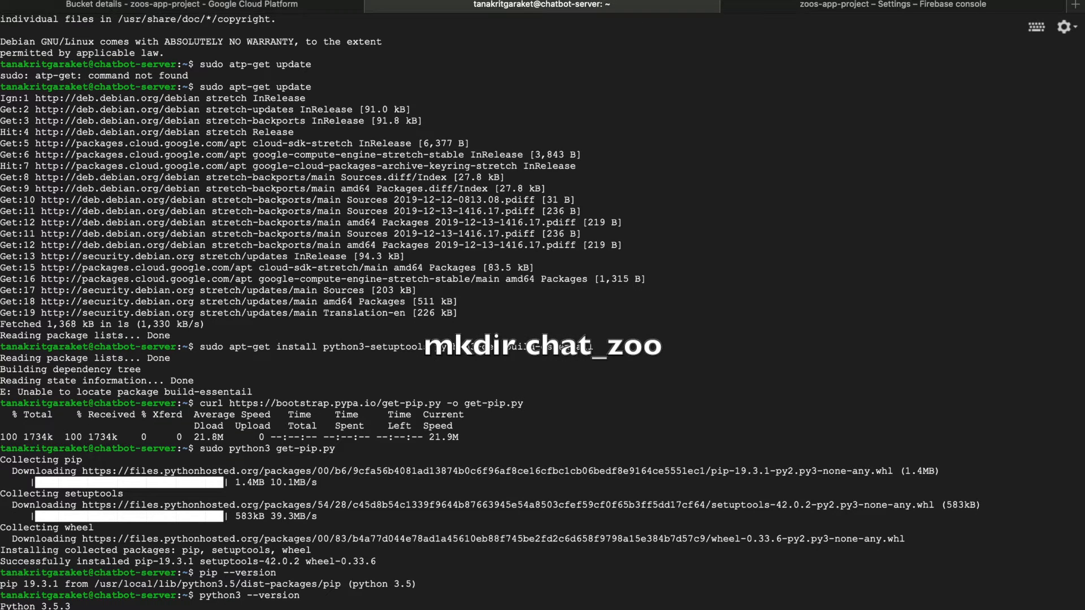
text(mkdir chat_zoo)
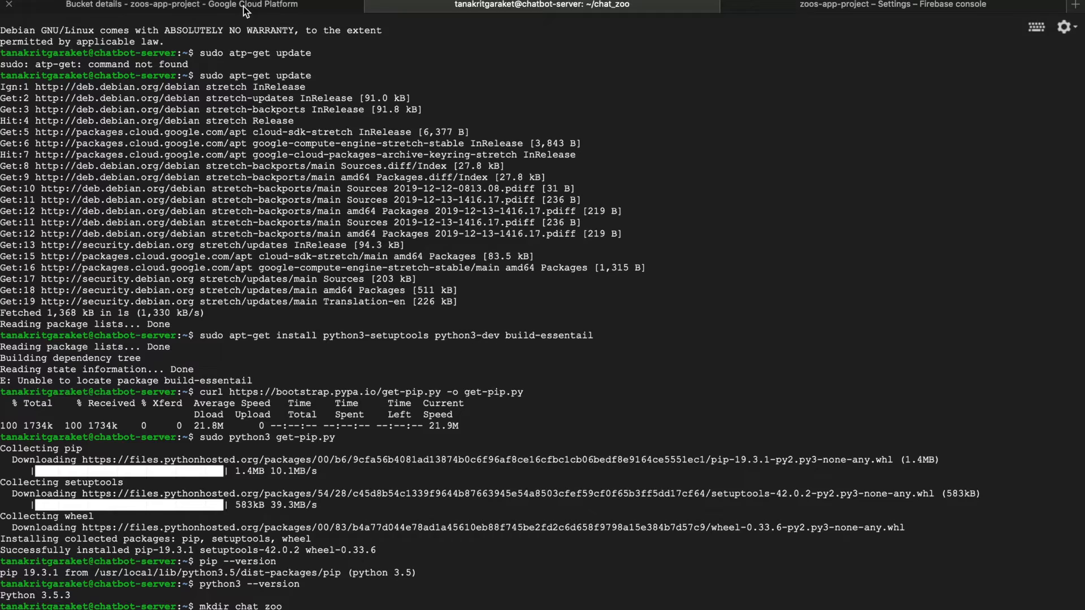
click(245, 9)
drag(364, 236, 252, 235)
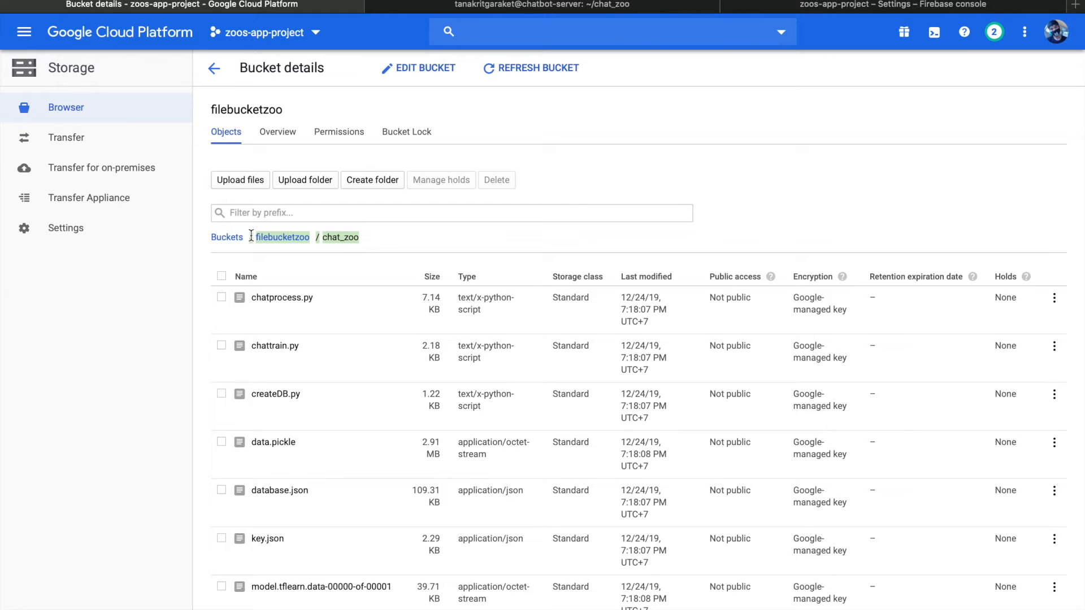
click(492, 5)
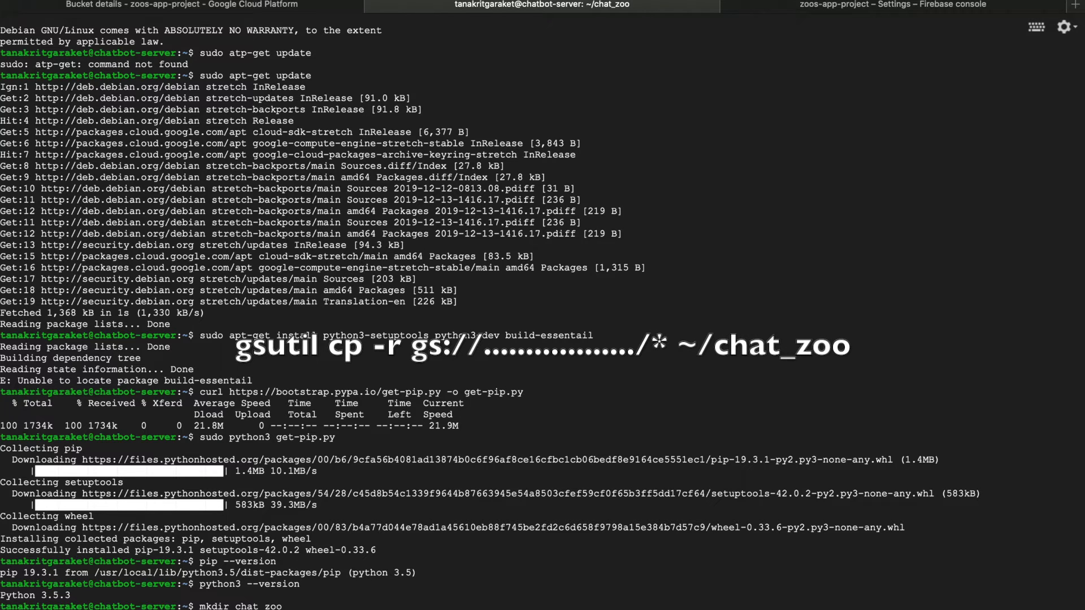
key(Return)
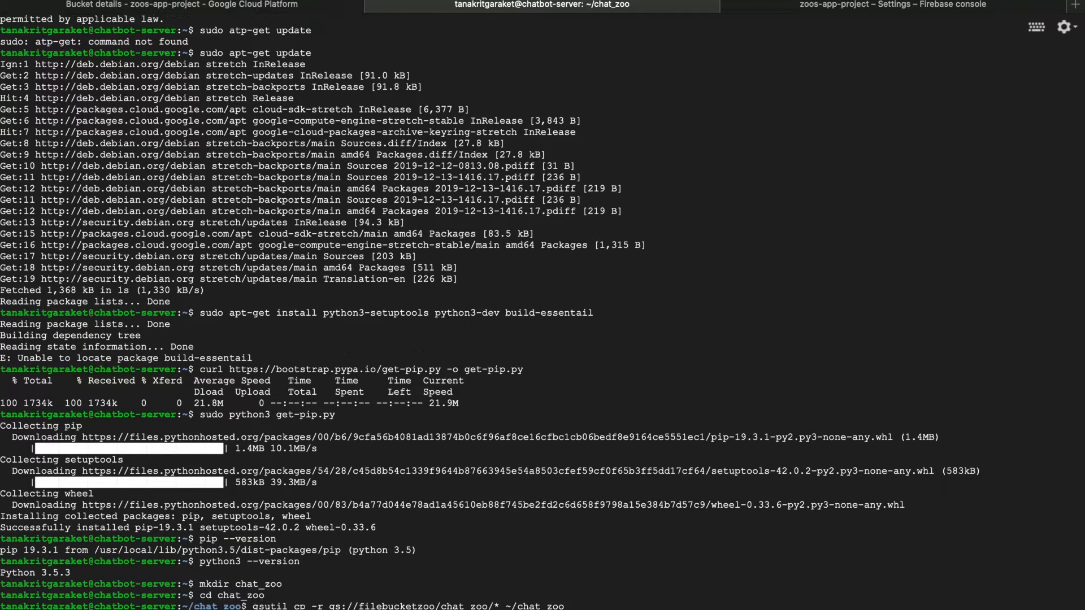
key(Return)
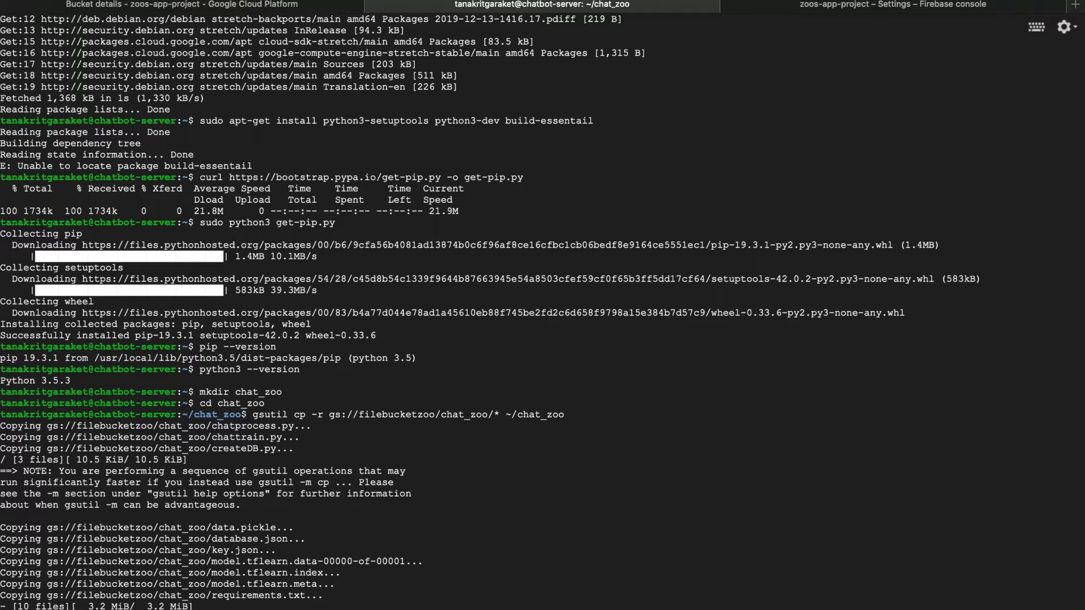
Install the packages in requirements.txt with sudo pip3, and run createDB.py with sudo python3 to fill the Firestore database
text(ls)
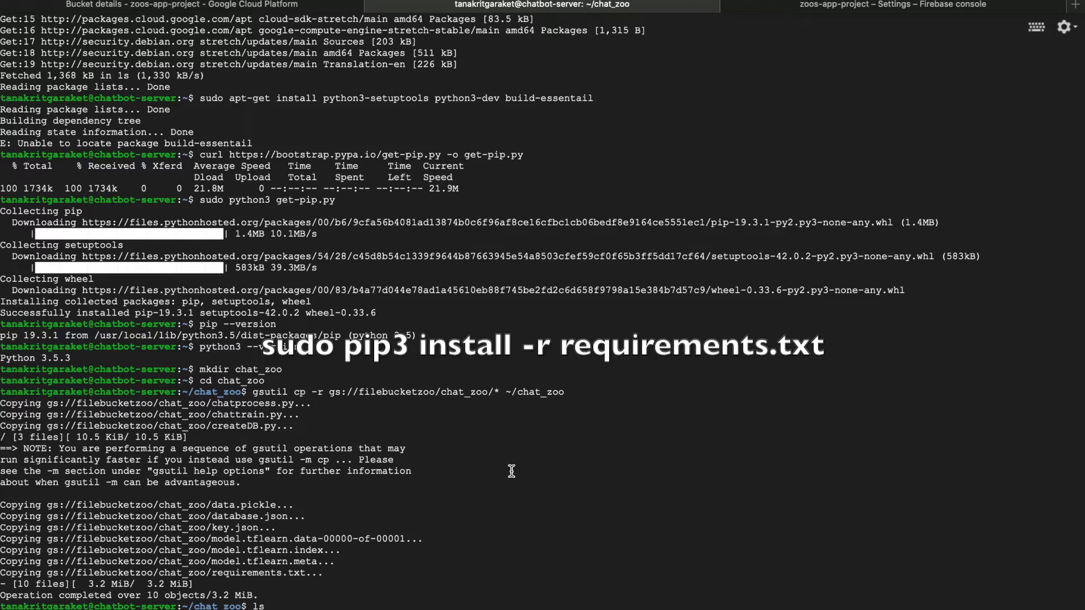
key(Return)
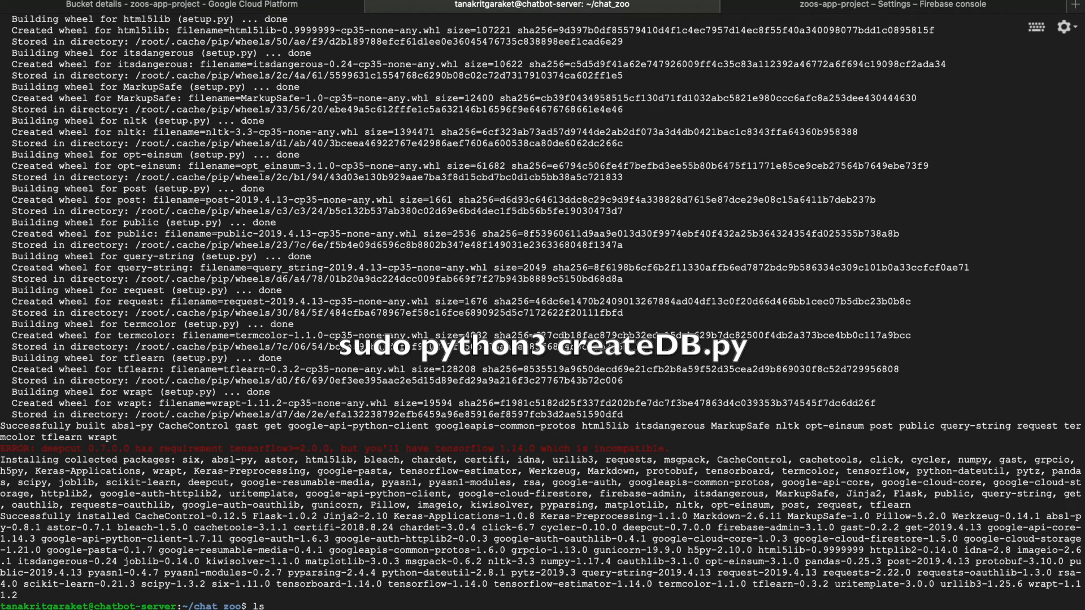
key(Return)
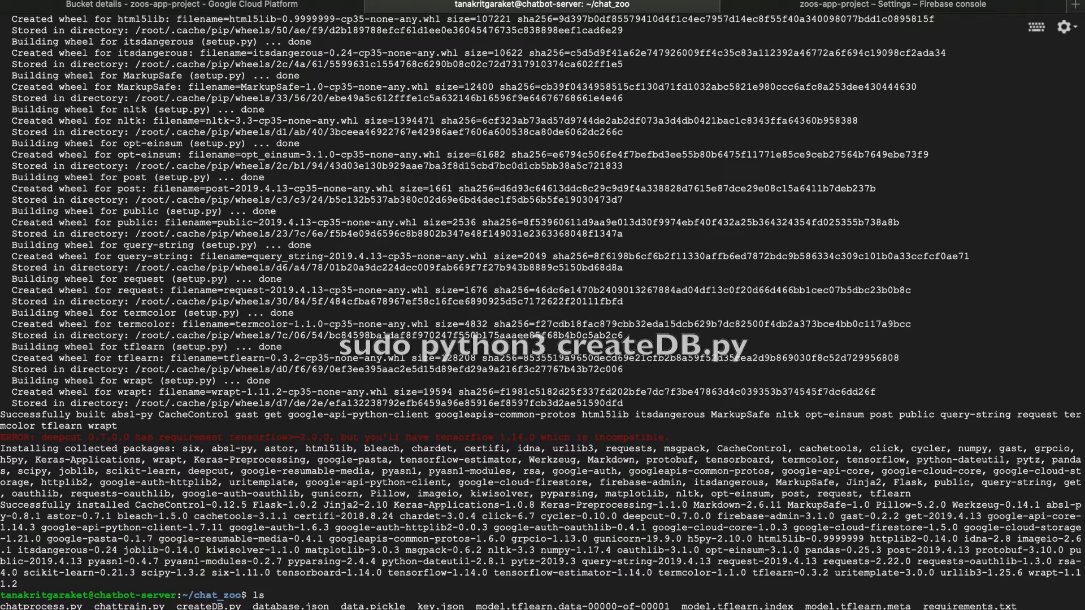
key(Return)
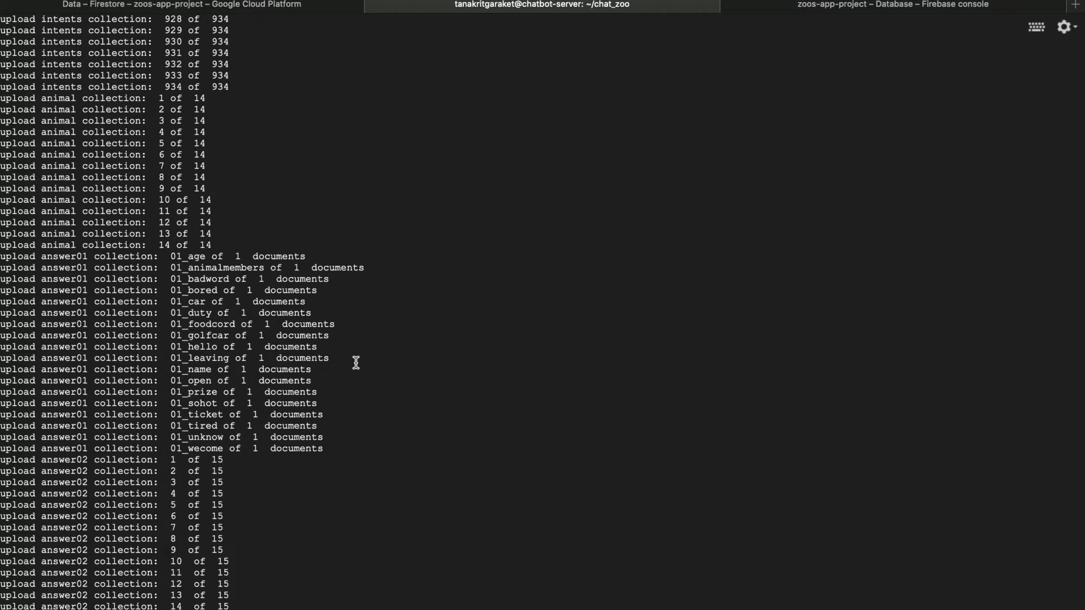
Refresh the Cloud Firestore data in the Firebase console and look through the animal, answer01 and answer02 collections
click(182, 5)
click(816, 7)
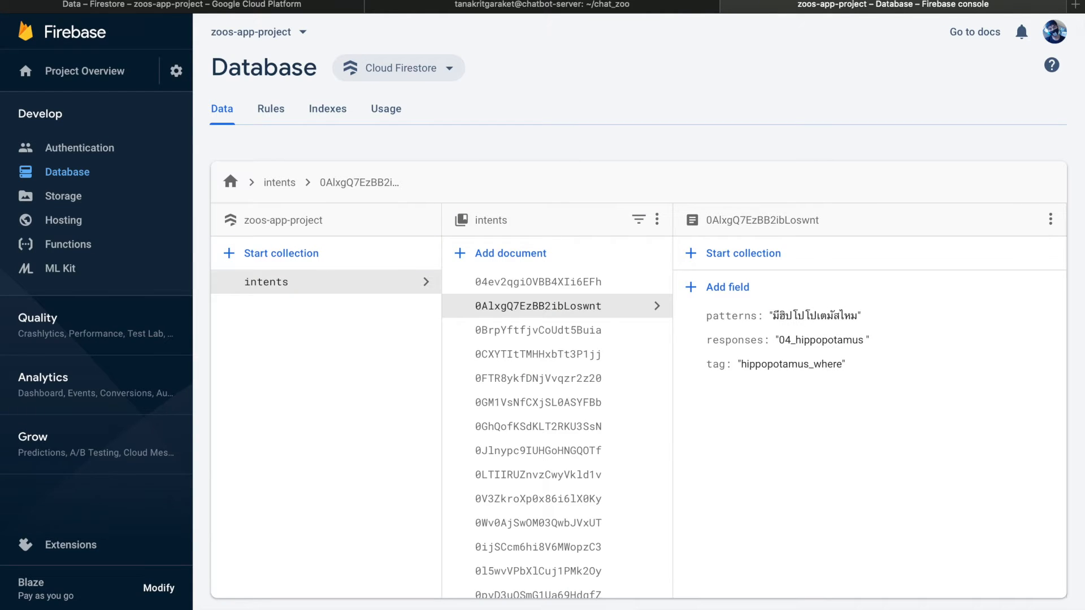
key(super+r)
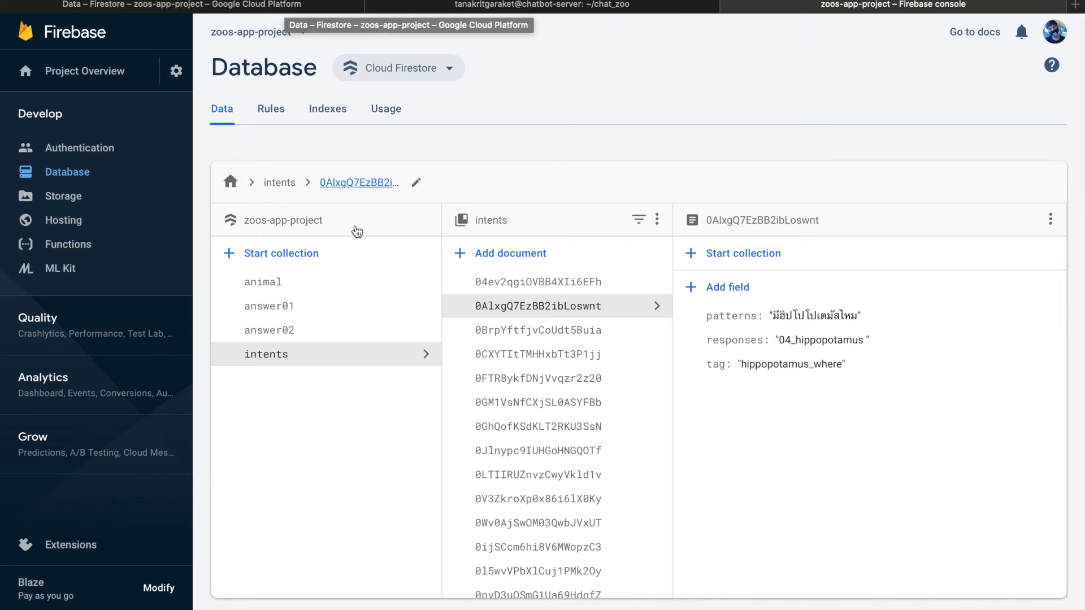
click(356, 313)
click(325, 289)
click(373, 331)
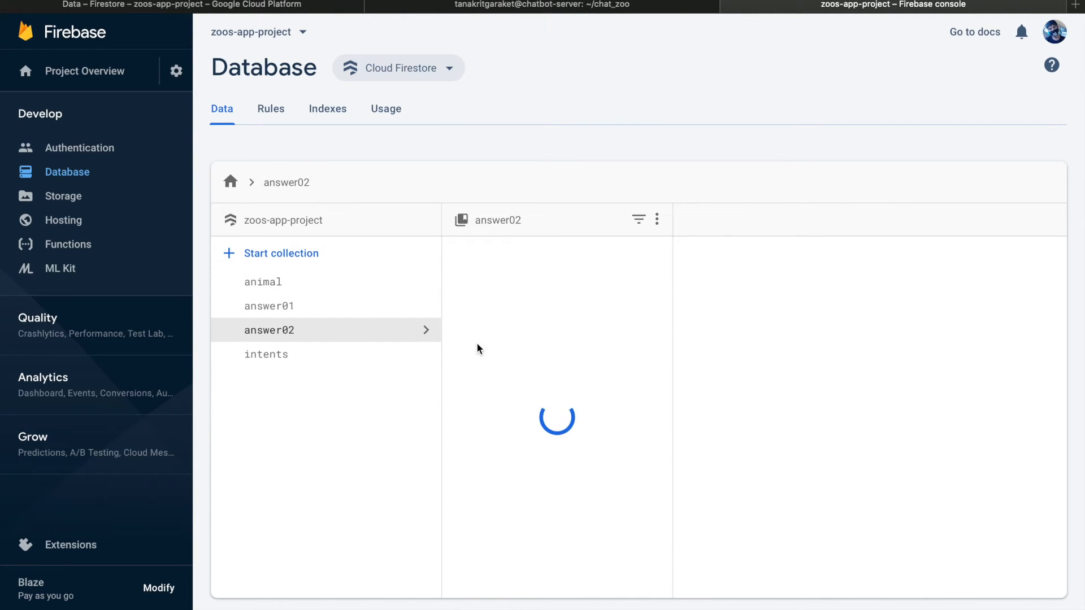
Check the answer01, answer02 and intents collections in the Firestore data view of the Google Cloud Platform console
click(356, 7)
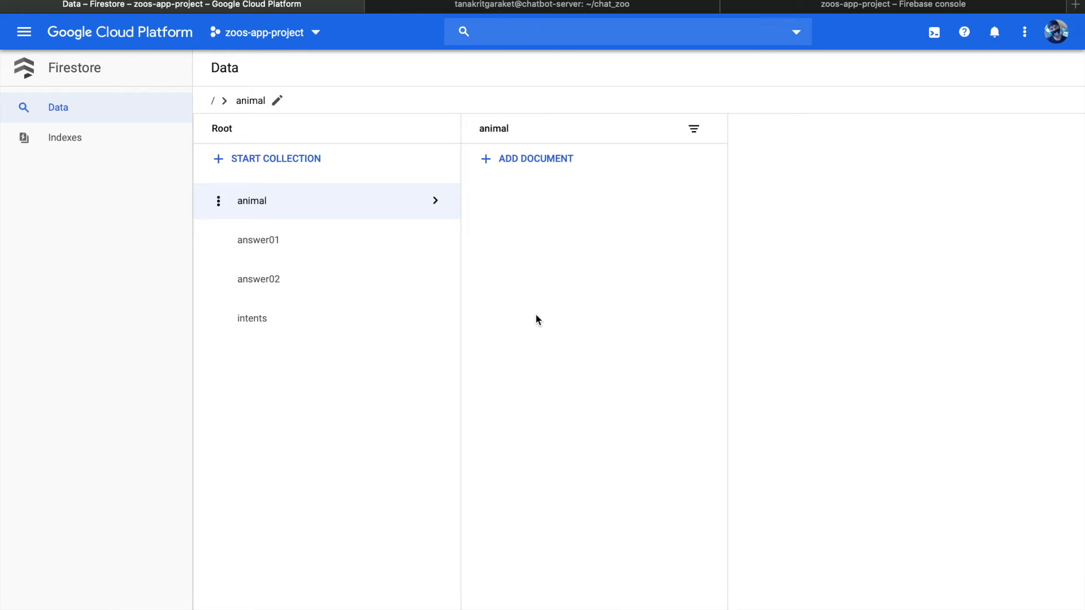
click(340, 236)
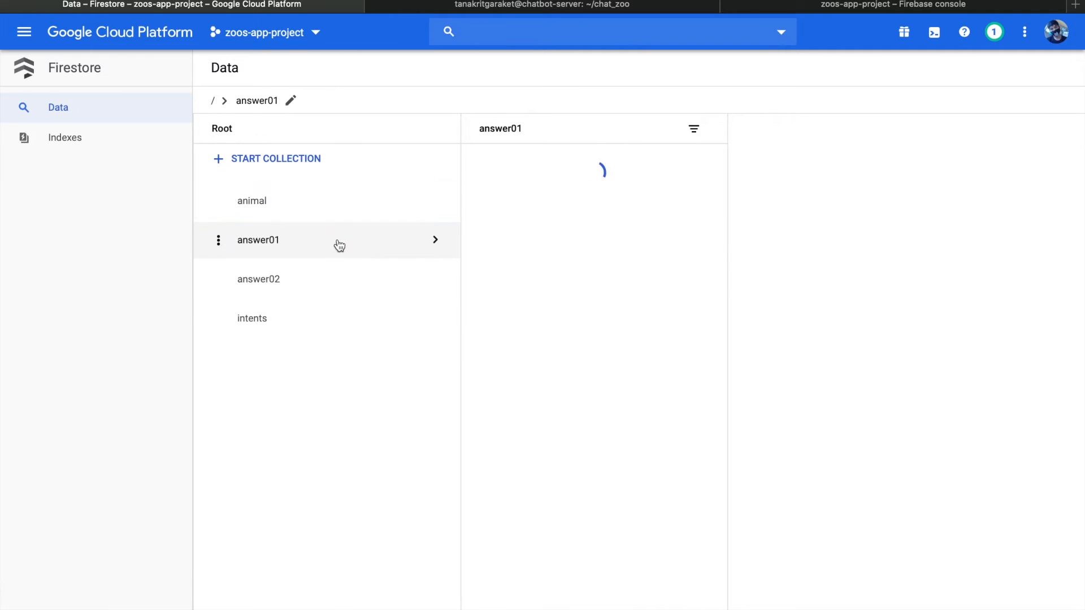
click(325, 280)
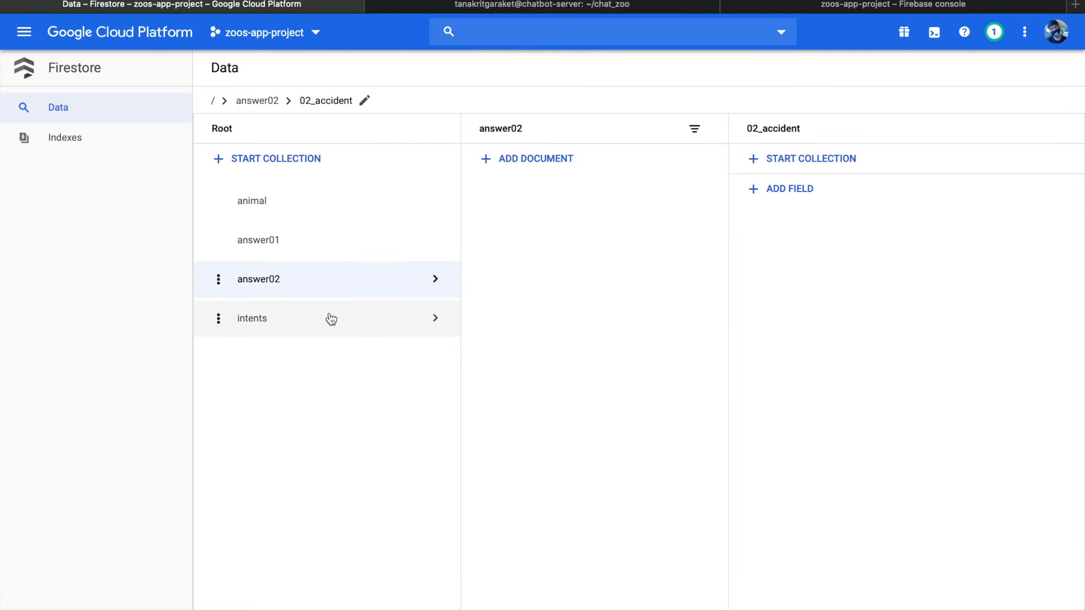
click(331, 319)
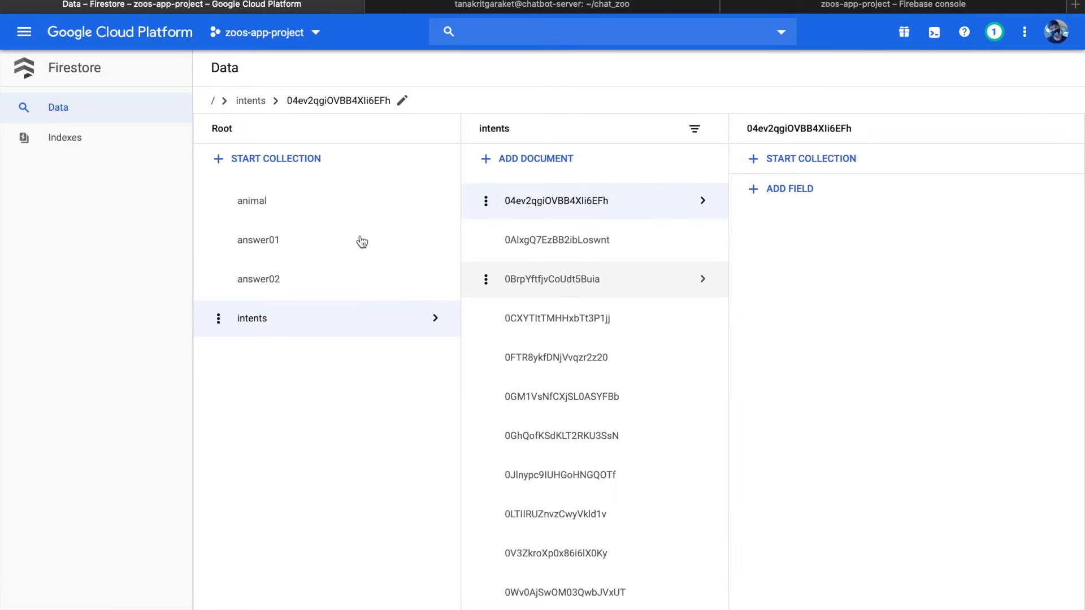
scroll(549, 252, down, 5)
scroll(525, 226, up, 5)
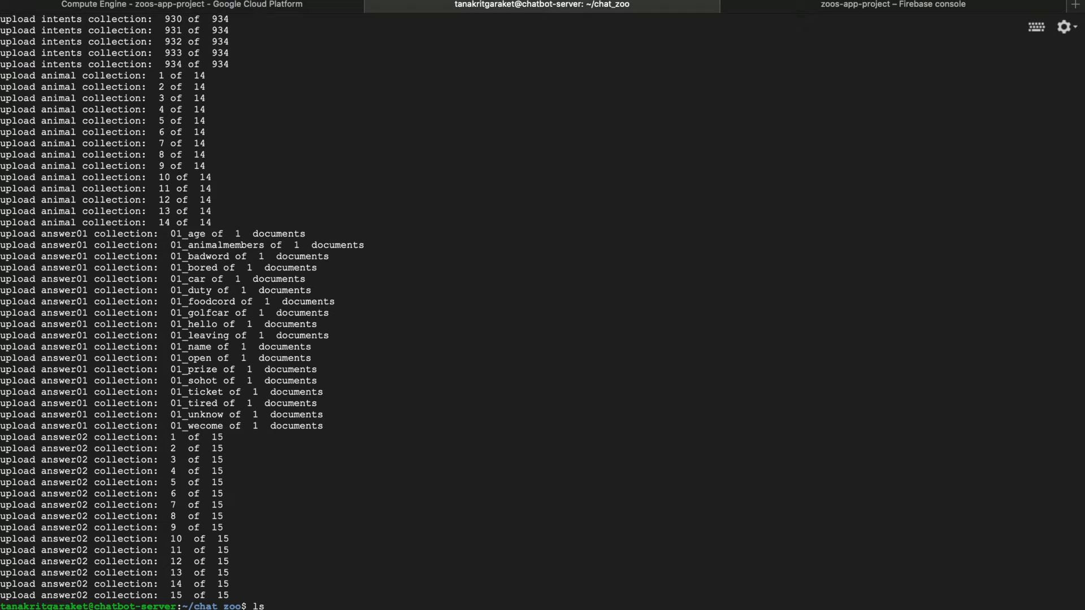
In the chatbot-server terminal, list the chat_zoo files, try running chatprocess.py with python3, and stop the server
key(Return)
text(sodo python3 chatprocess.py)
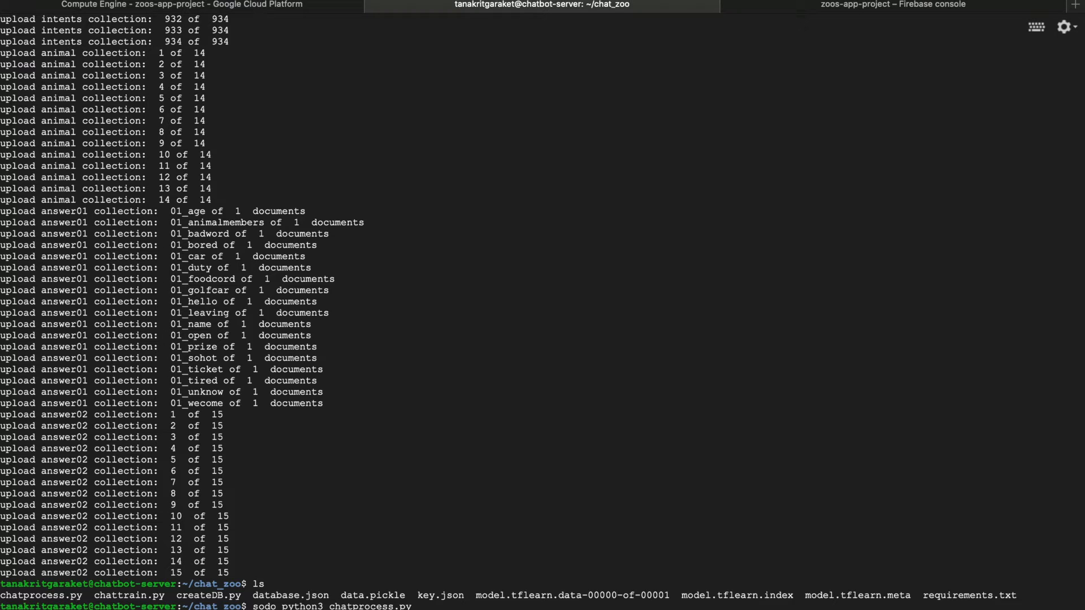
key(Return)
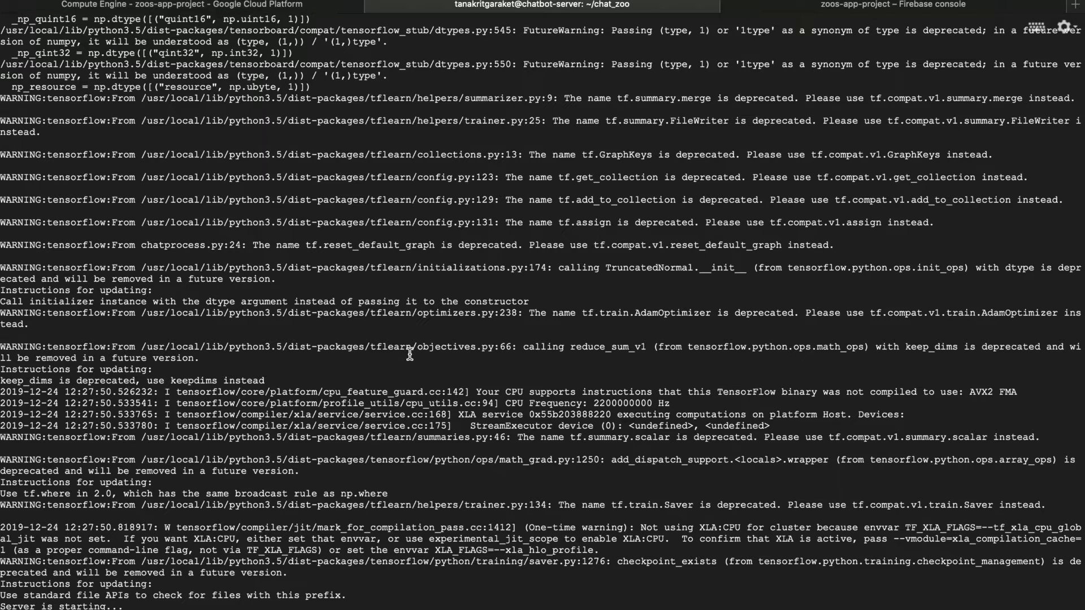
key(ctrl+c)
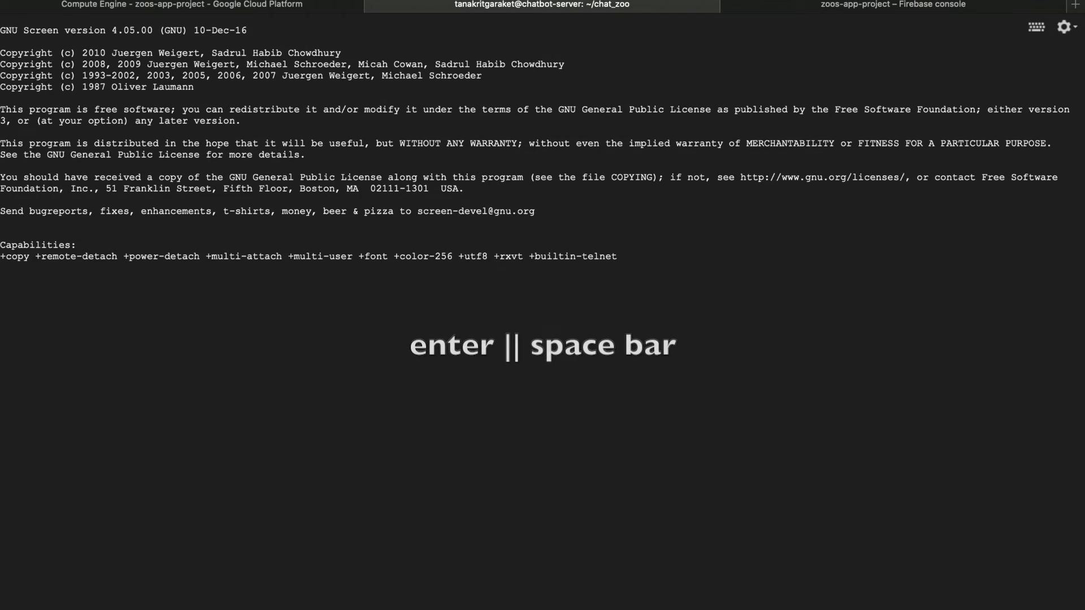
Start a screen session on chatbot-server and run sudo python3 chatprocess.py in it
key(Return)
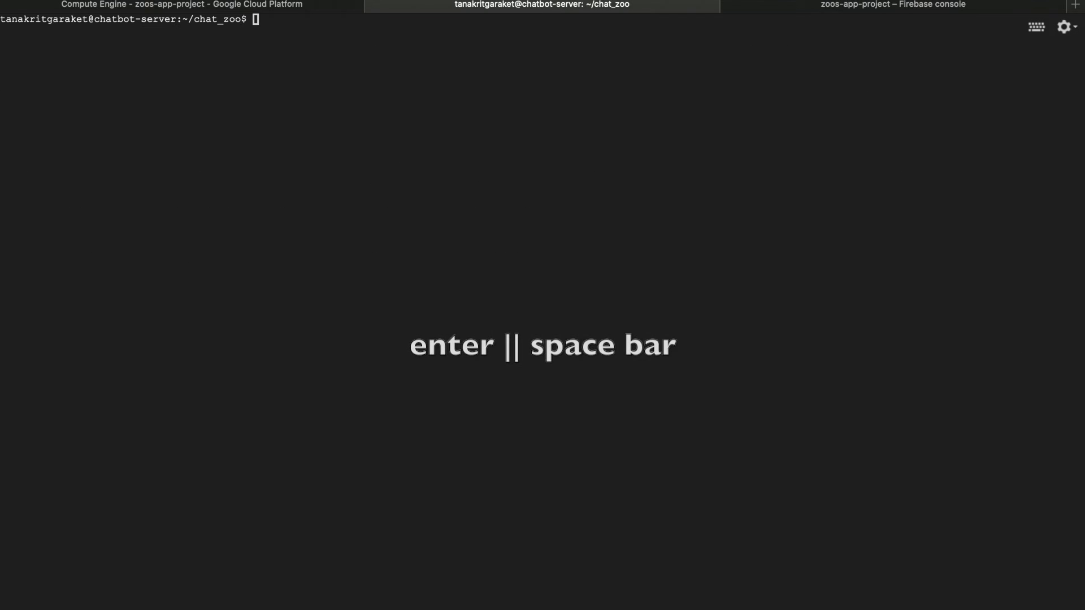
text(sudo python3 chatprocess.py)
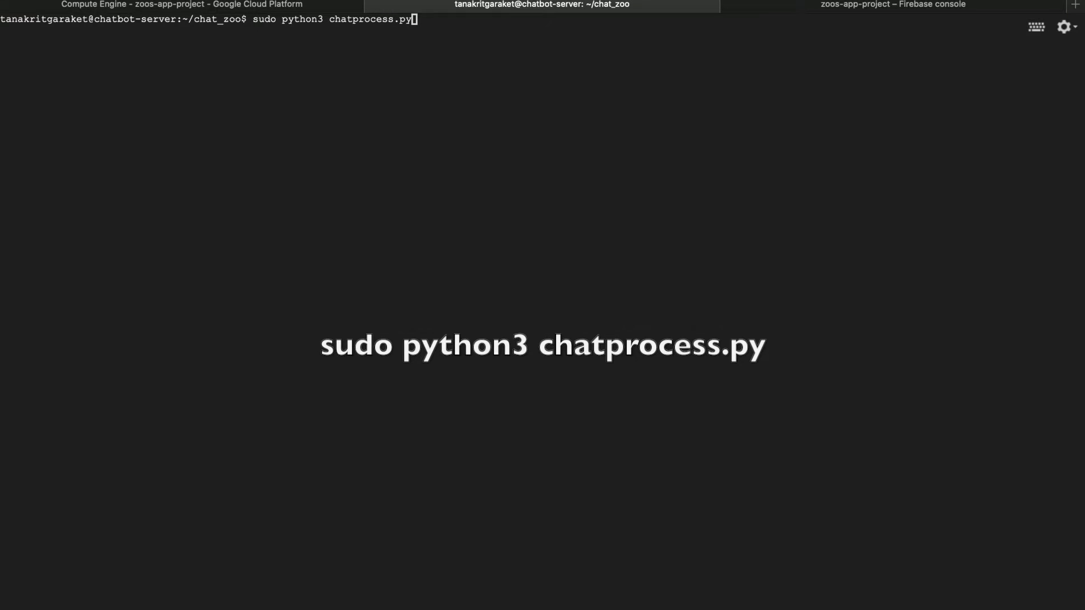
key(Return)
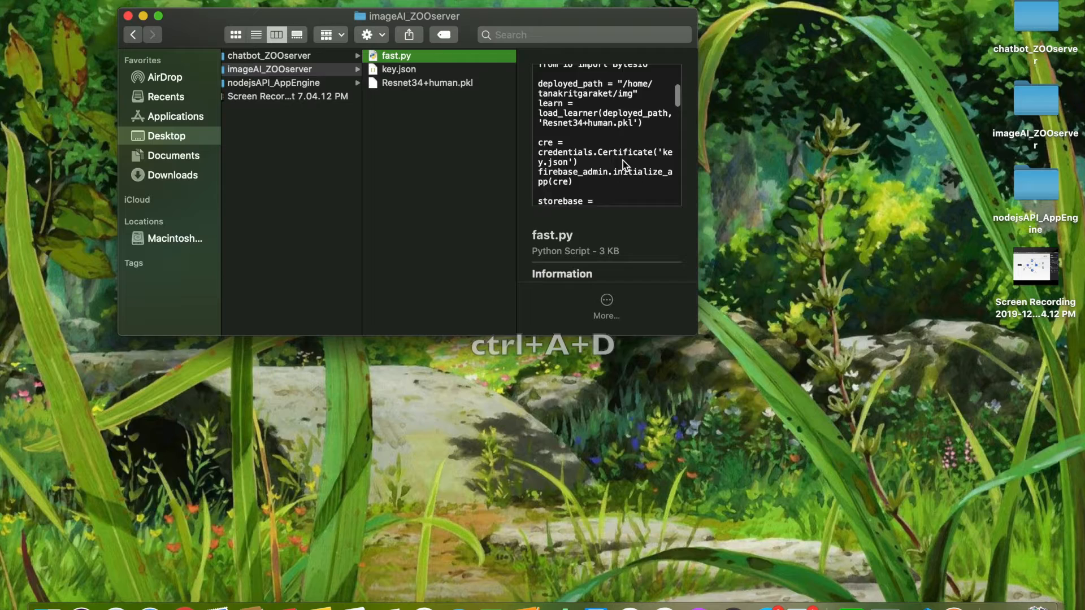
scroll(623, 161, down, 2)
scroll(622, 161, up, 3)
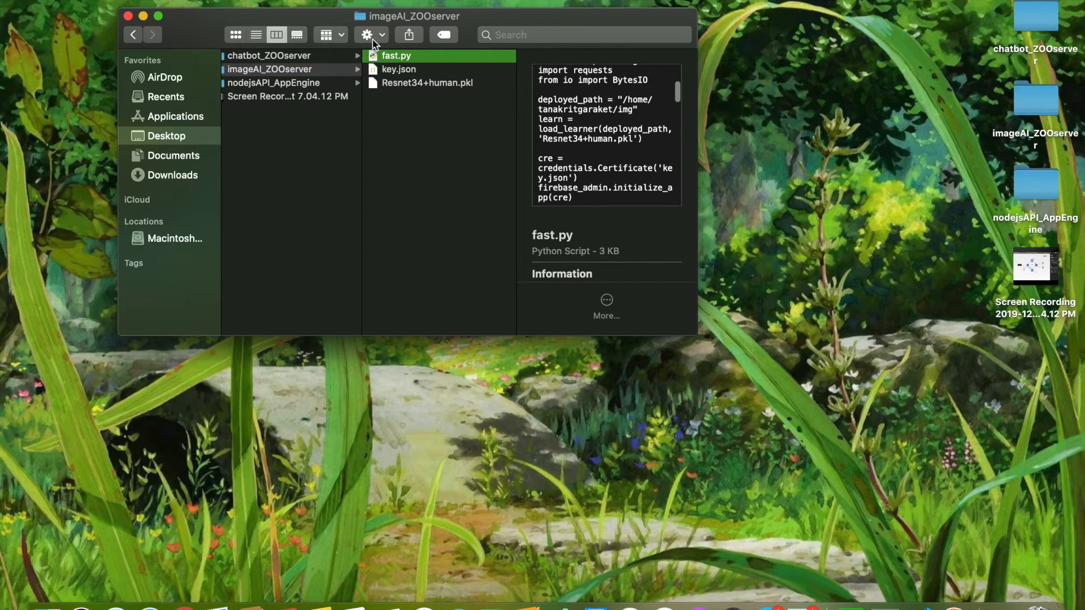
Open fast.py from the imageAI_ZOOserver folder in Visual Studio Code and check its deployed_path and model-loading lines
right_click(382, 52)
mouse_move(455, 73)
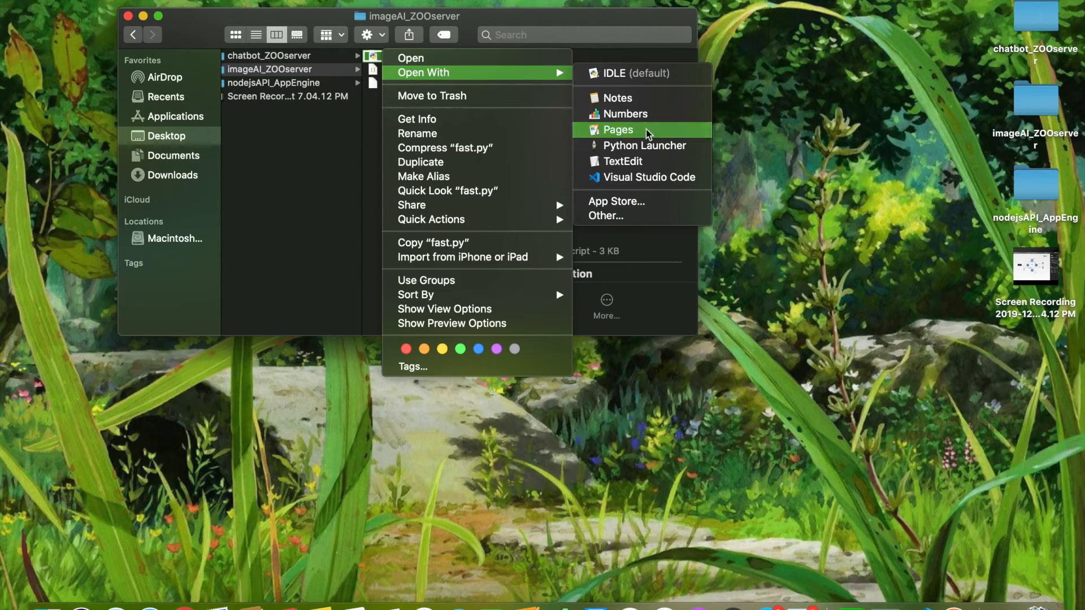
click(636, 177)
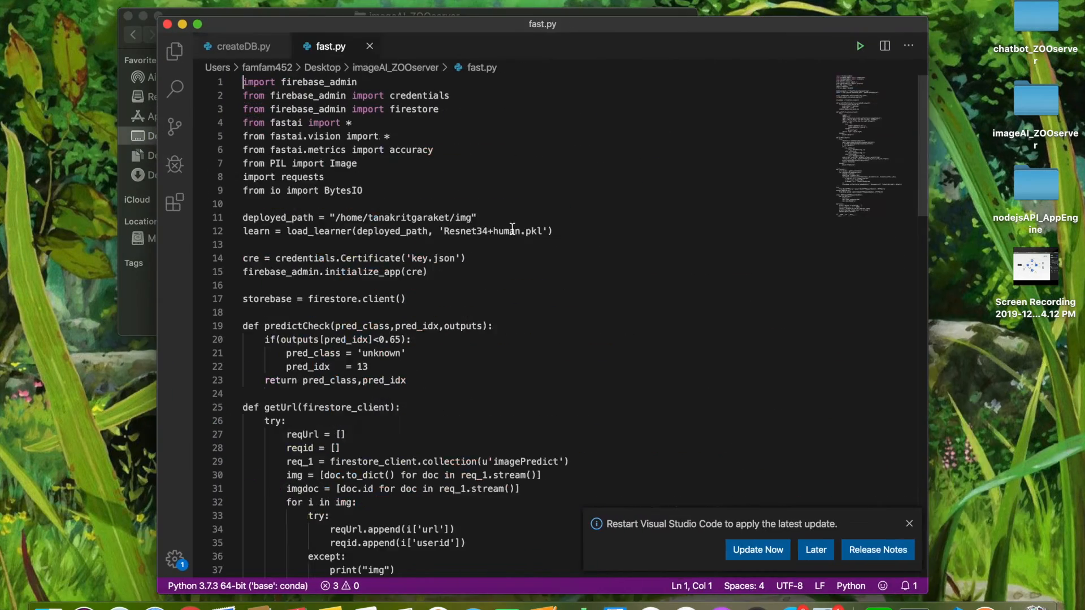
scroll(512, 228, down, 3)
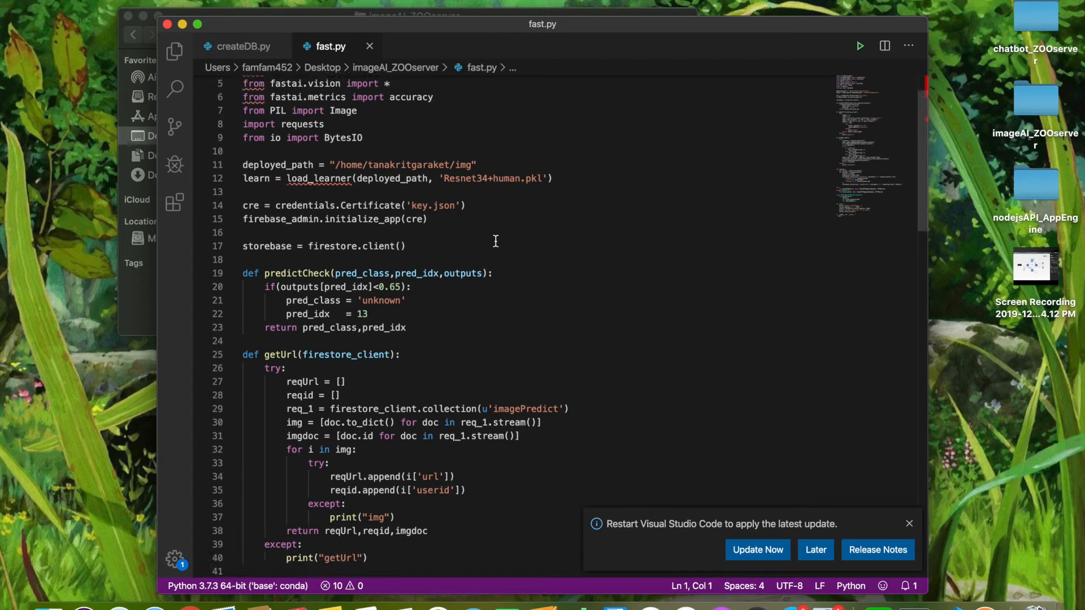
scroll(495, 241, down, 3)
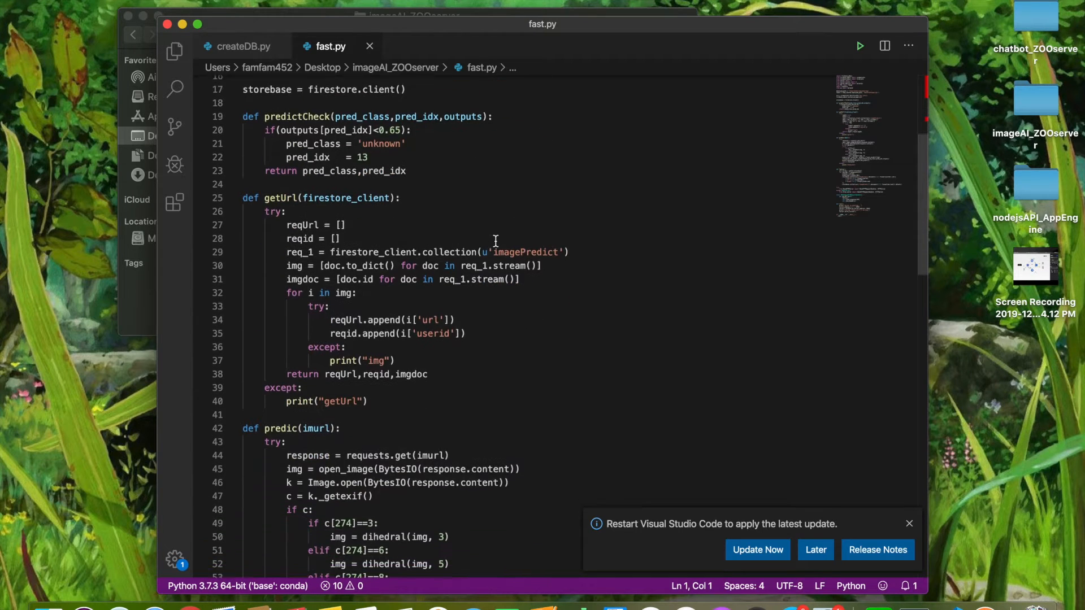
scroll(495, 242, up, 5)
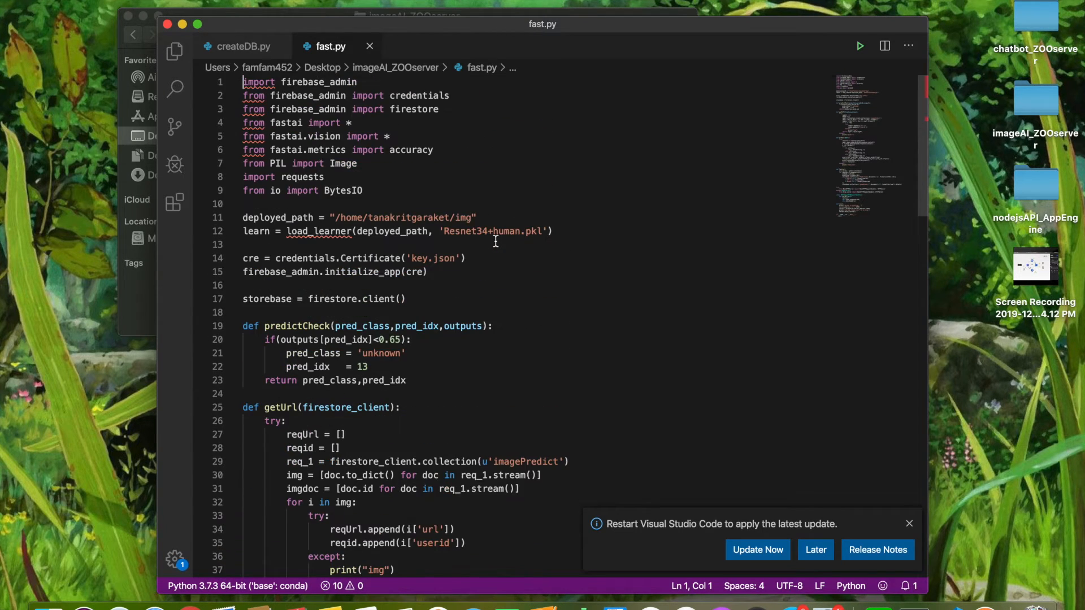
click(472, 218)
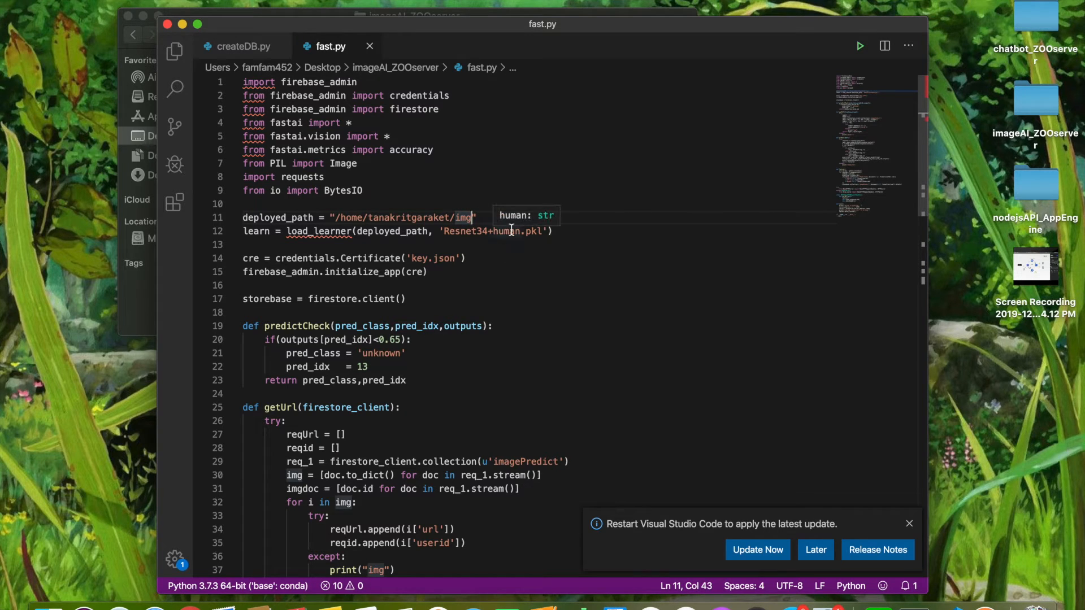
click(500, 278)
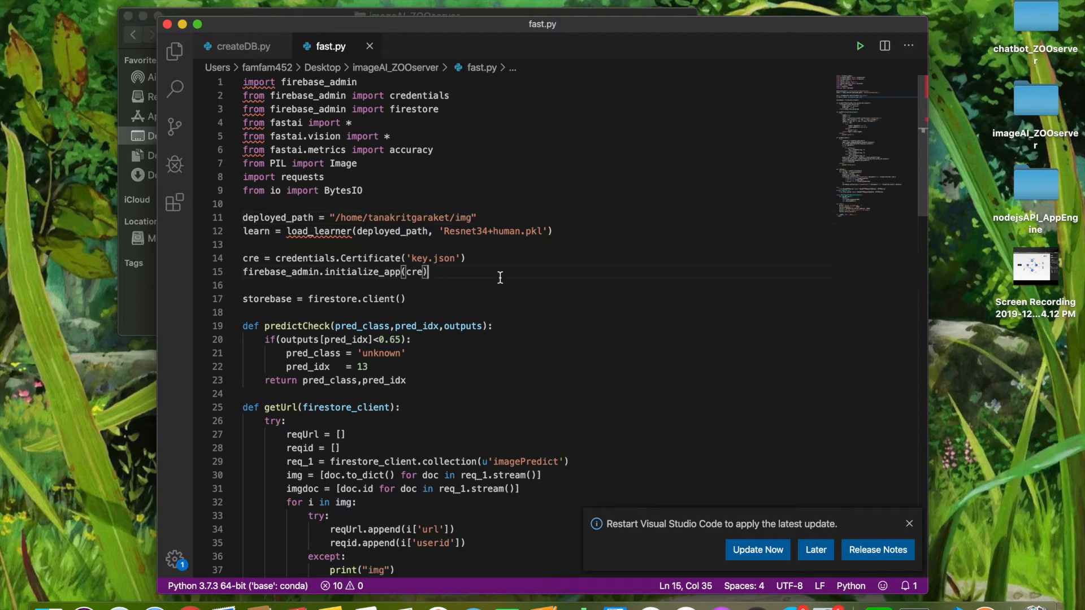
click(516, 245)
click(470, 218)
Look through the rest of fast.py down to the server address and port in the run function
scroll(518, 339, down, 2)
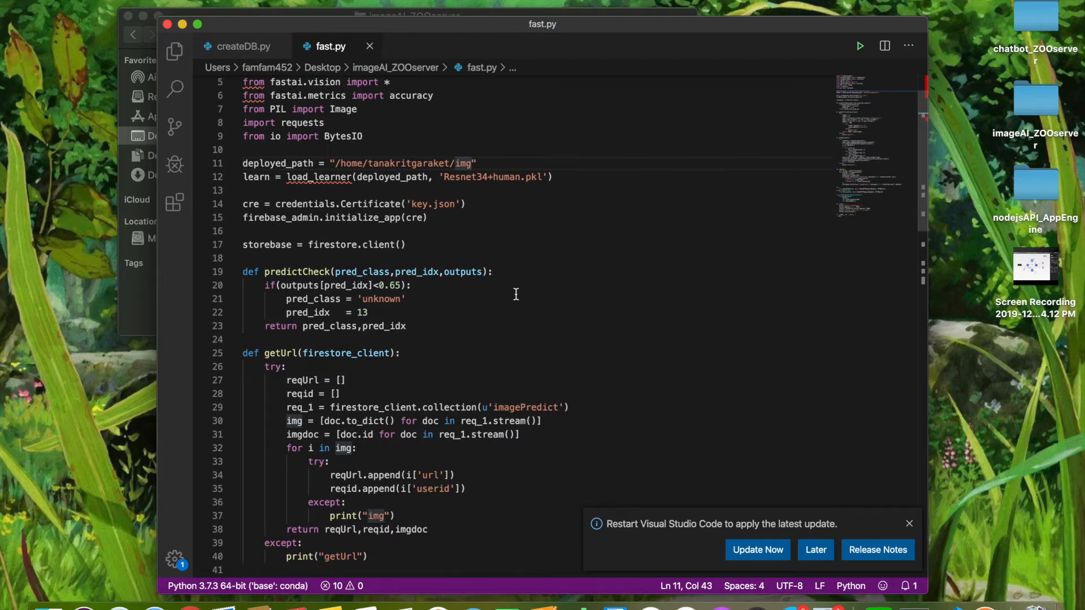
scroll(514, 268, down, 2)
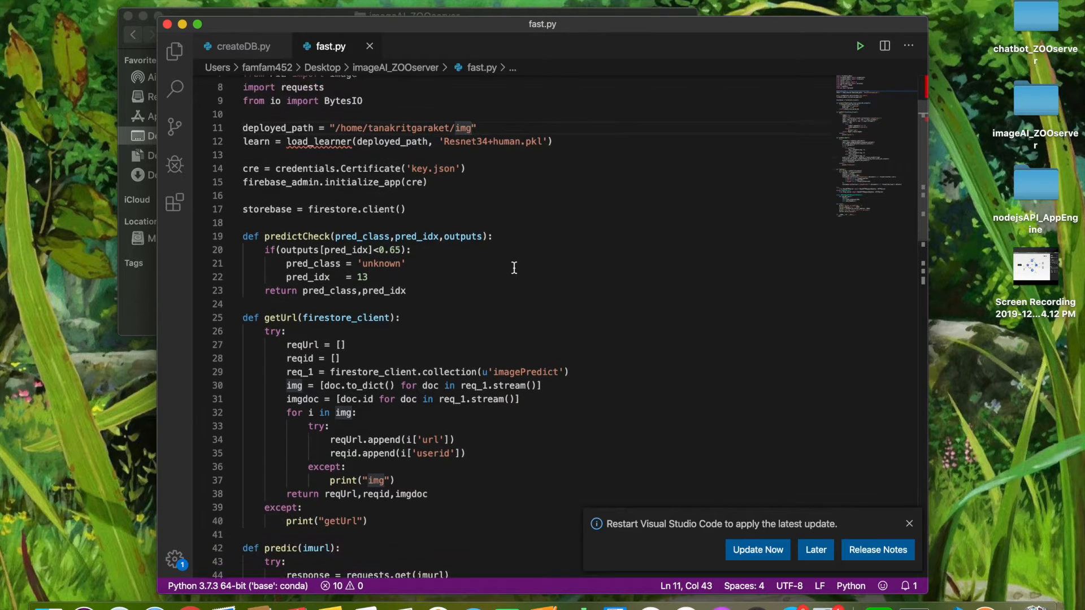
scroll(514, 268, down, 15)
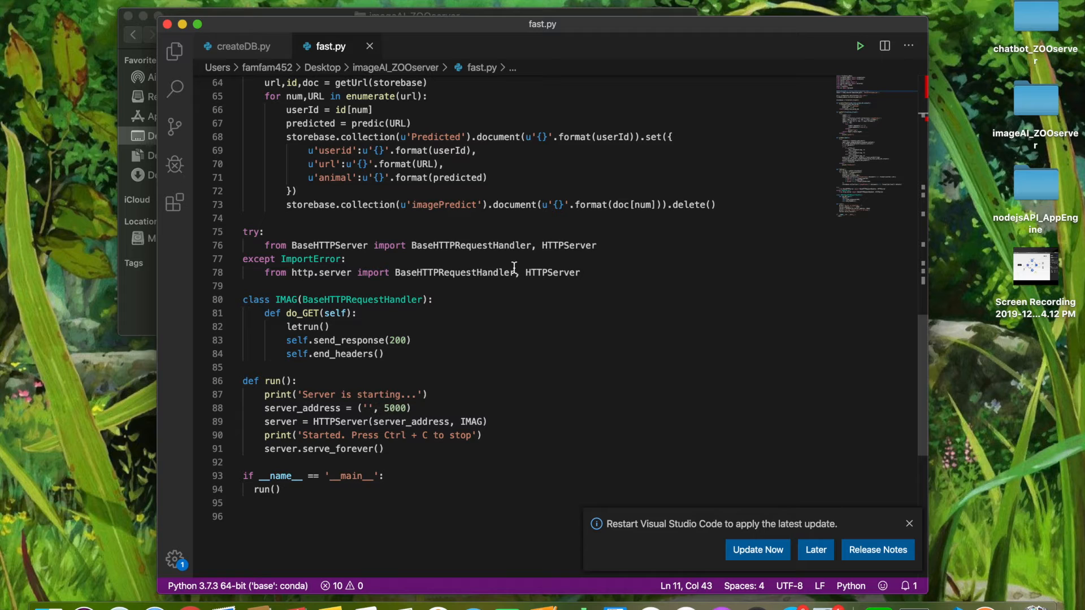
click(402, 408)
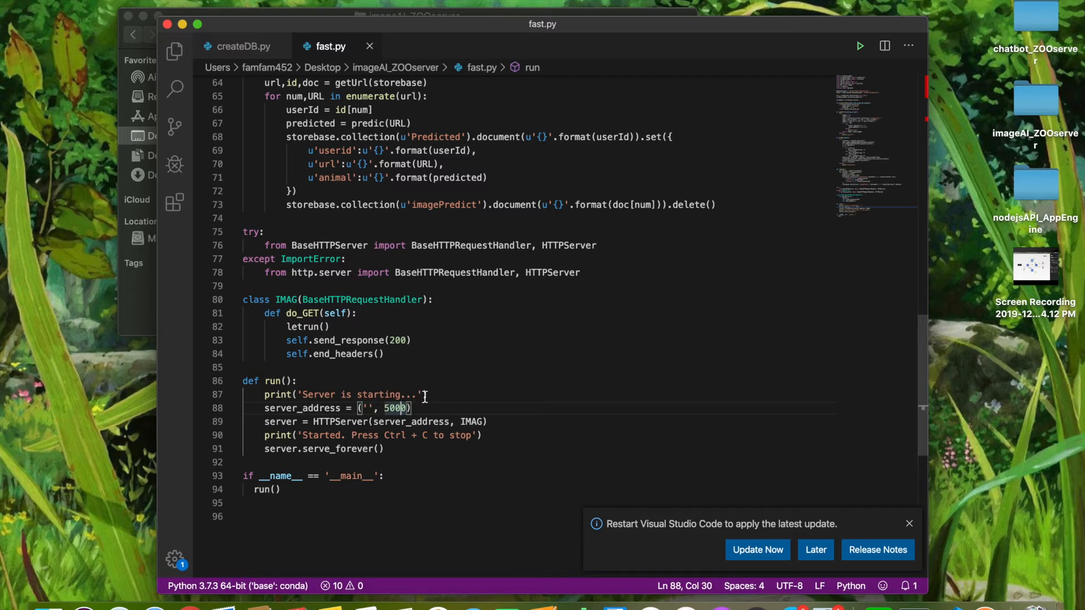
click(422, 407)
scroll(453, 348, up, 1)
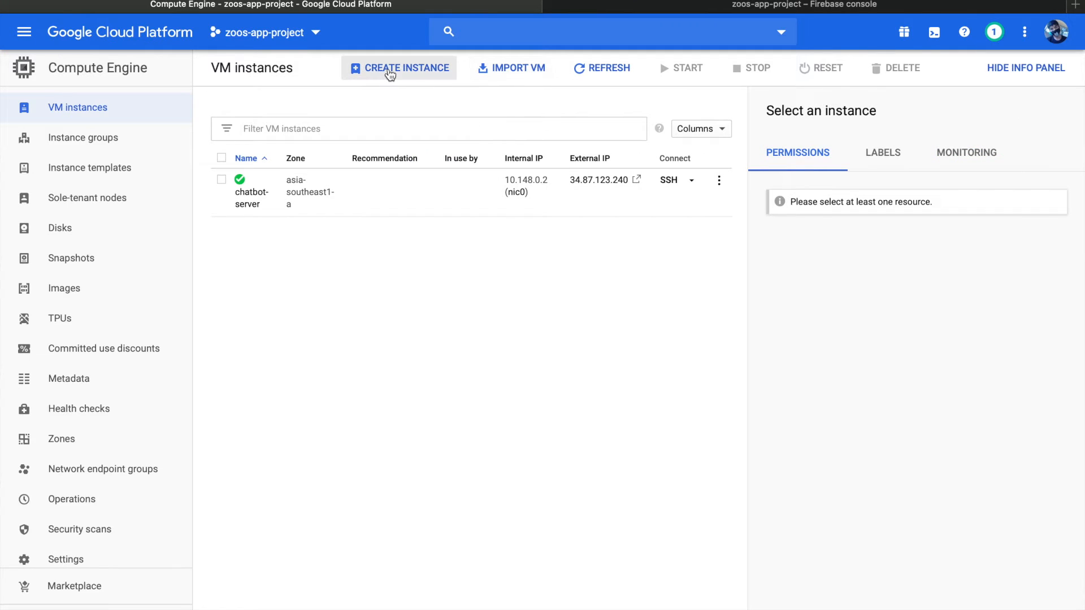
Start a new Compute Engine VM instance in zoos-app-project and name it image-server
click(390, 74)
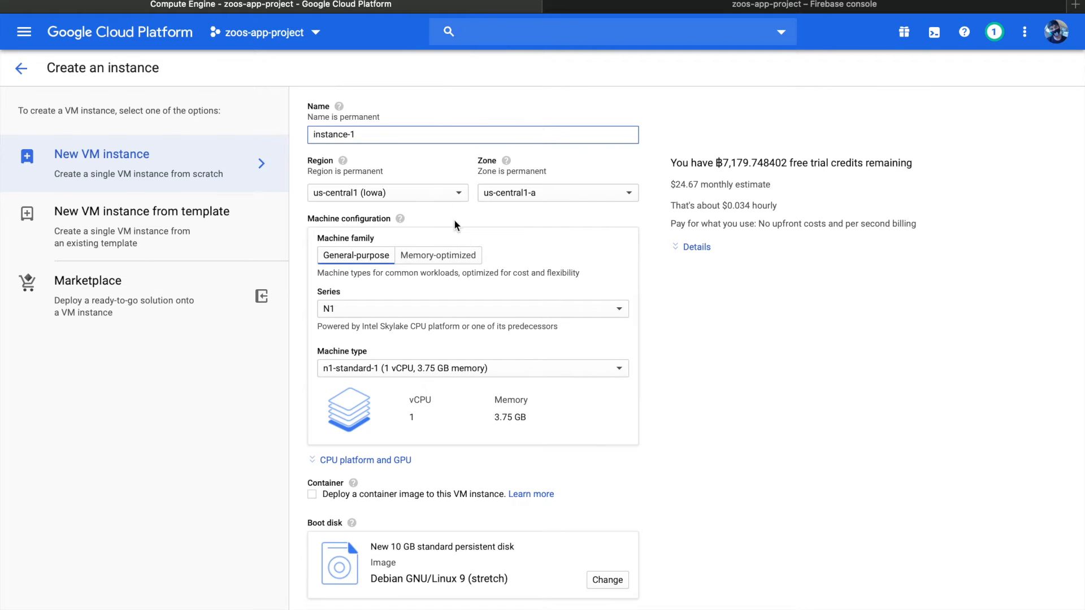
key(BackSpace)
key(BackSpace)
key(BackSpace)
key(BackSpace)
key(BackSpace)
key(BackSpace)
key(BackSpace)
key(BackSpace)
key(BackSpace)
key(BackSpace)
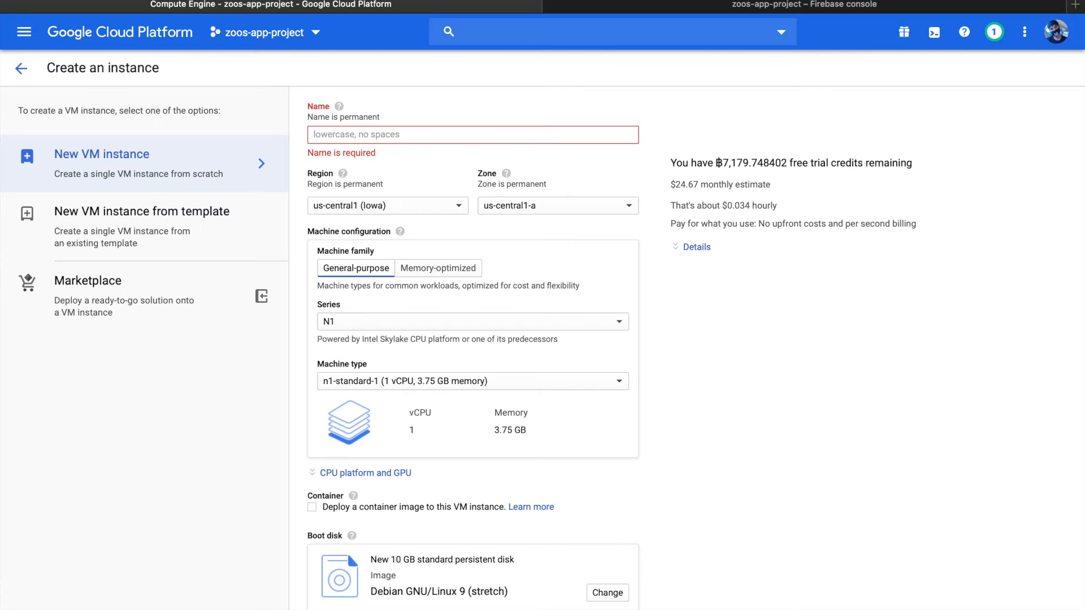
text(img)
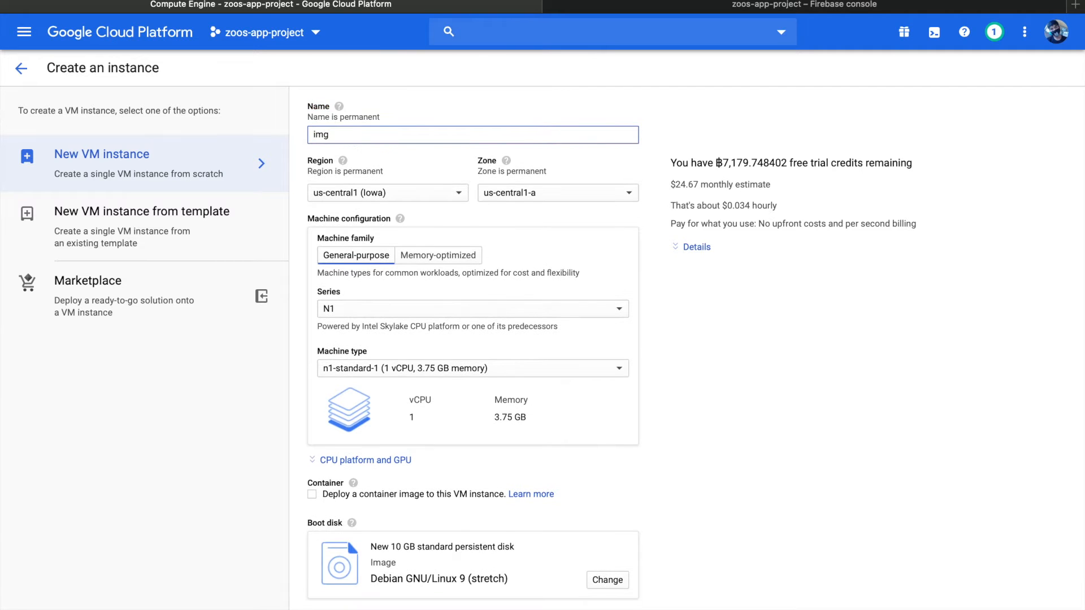
text(ai)
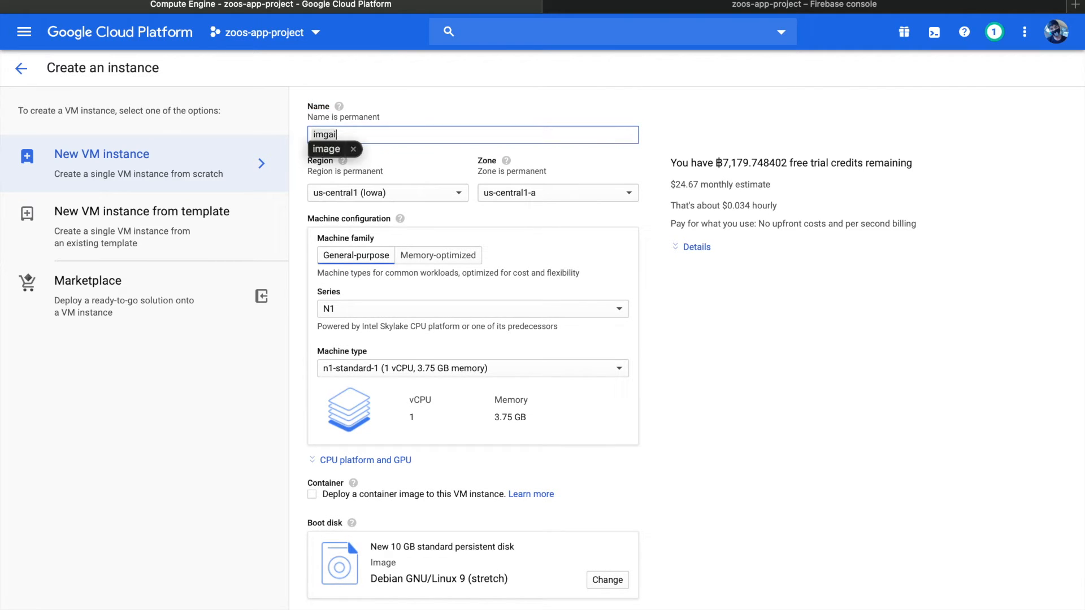
key(Down)
key(Return)
text(-server)
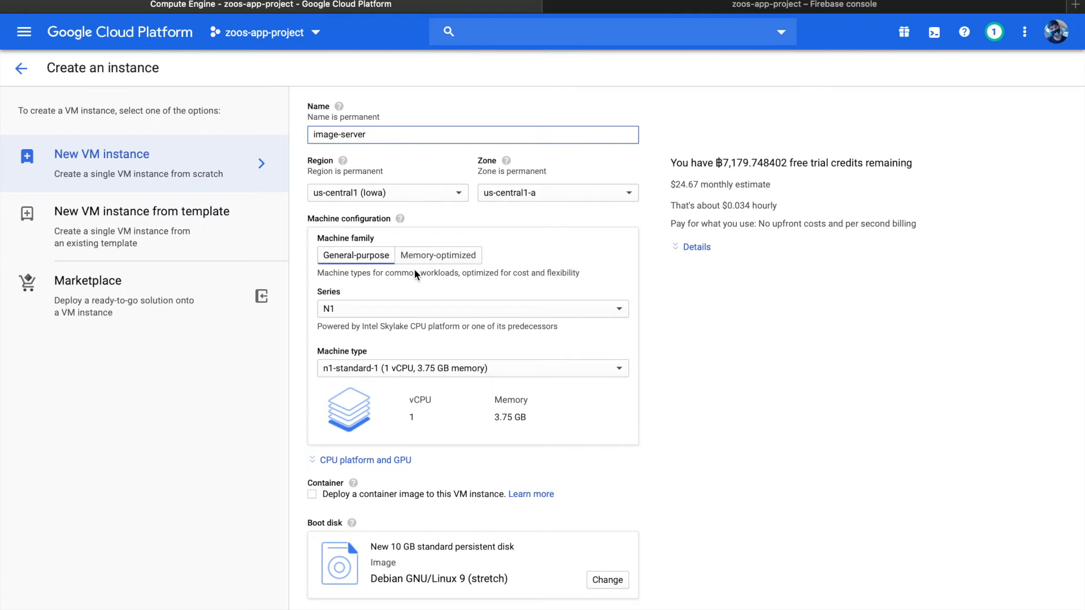
Set the instance's region to asia-southeast1 (Singapore) and its zone to asia-southeast1-a
click(439, 192)
scroll(411, 354, down, 2)
scroll(409, 449, down, 3)
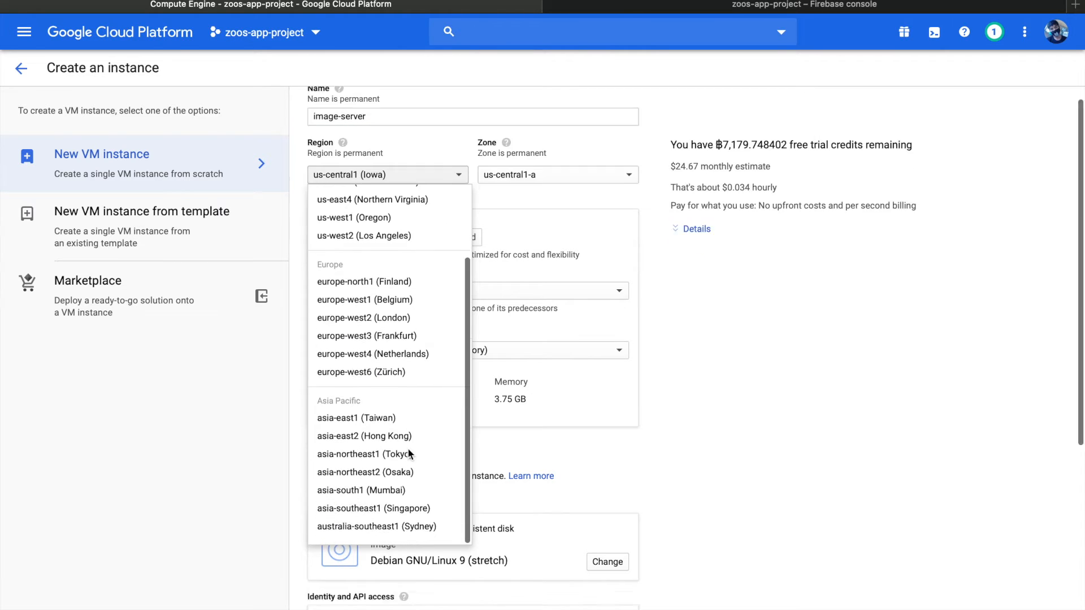
click(395, 455)
scroll(489, 316, up, 3)
scroll(489, 316, down, 1)
click(602, 193)
click(539, 214)
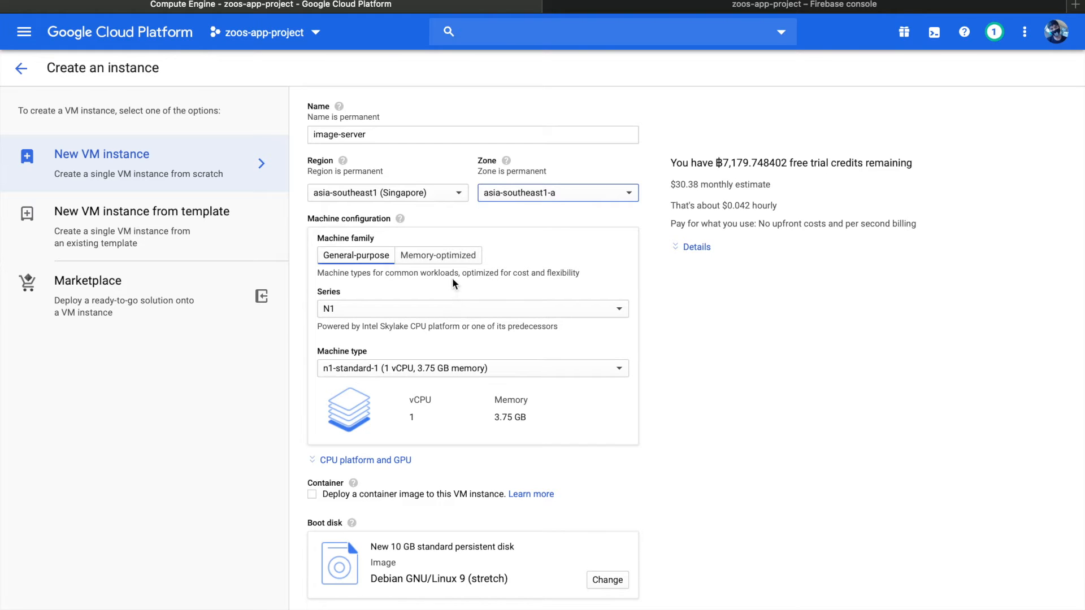
Change the boot disk to Deep Learning on Linux with the version Deep Learning Image: PyTorch 1.3.0 and fastai m39
scroll(446, 316, down, 2)
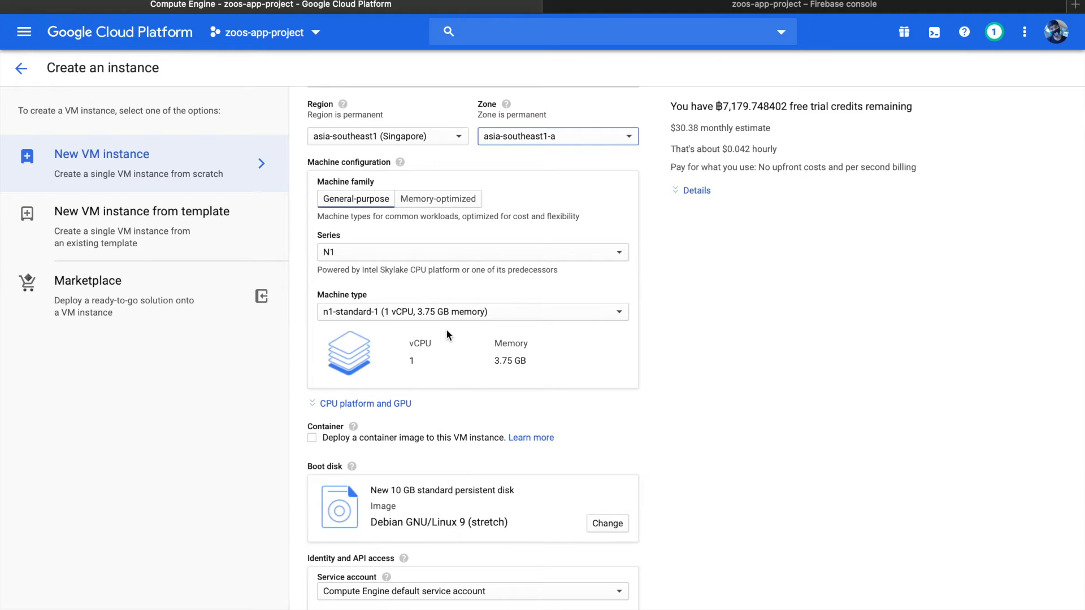
scroll(460, 362, down, 3)
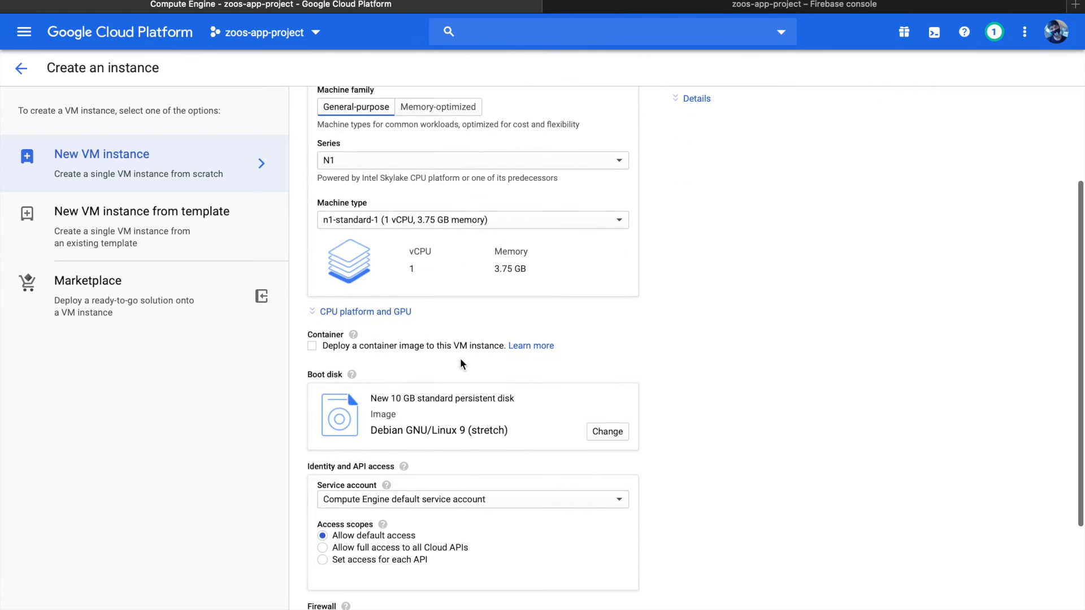
click(607, 432)
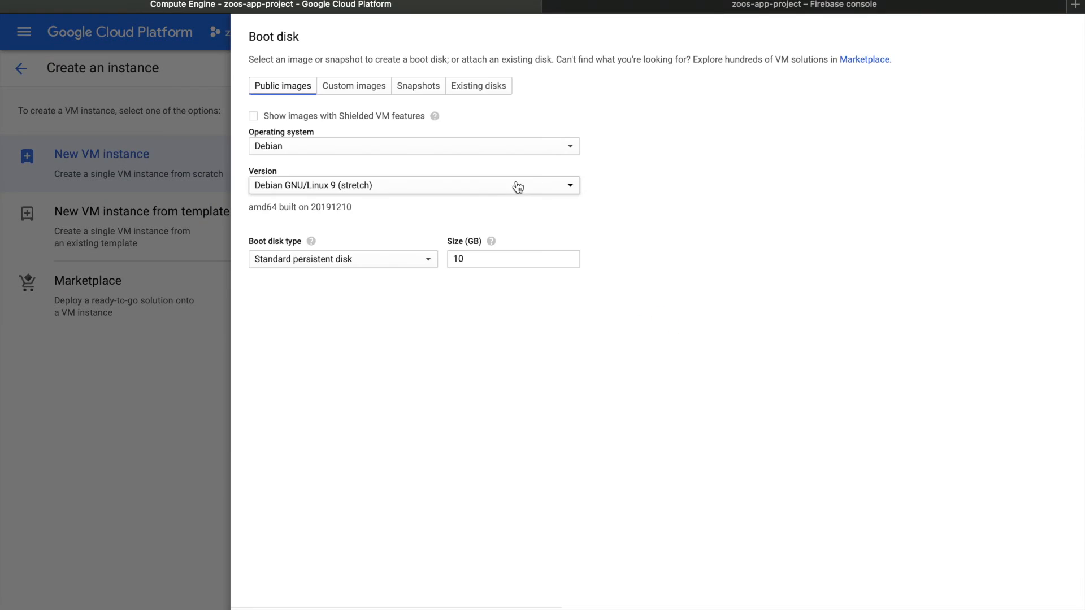
click(397, 147)
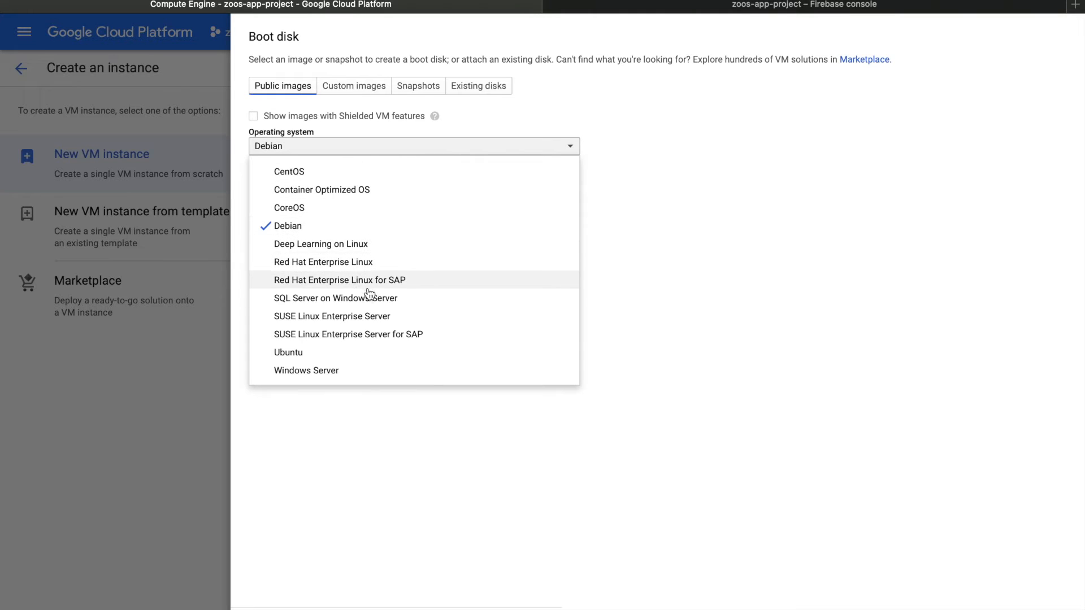
click(365, 247)
click(376, 186)
scroll(368, 319, down, 1)
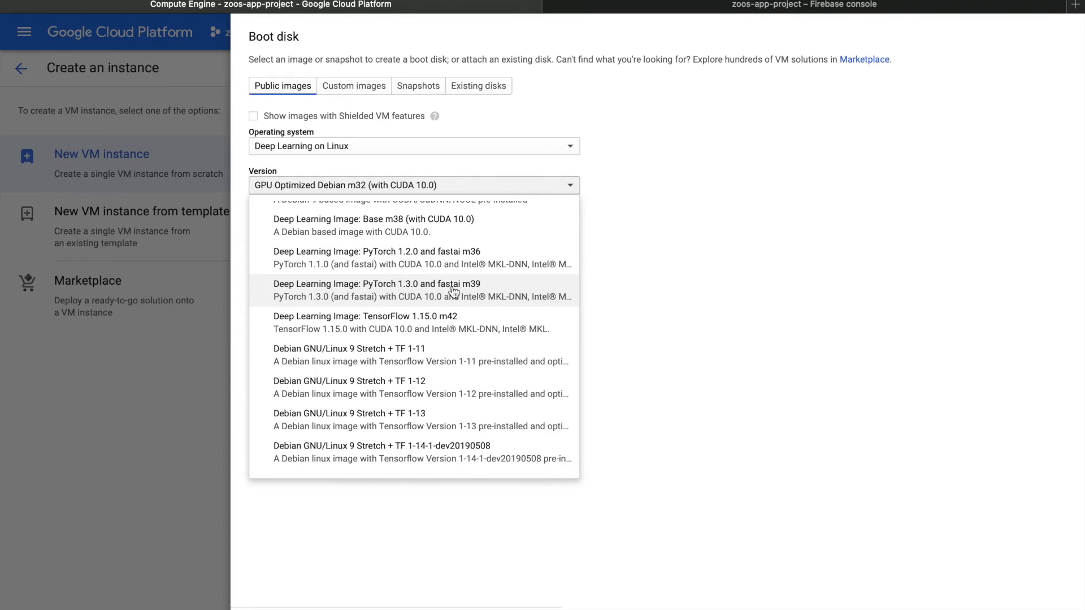
click(454, 291)
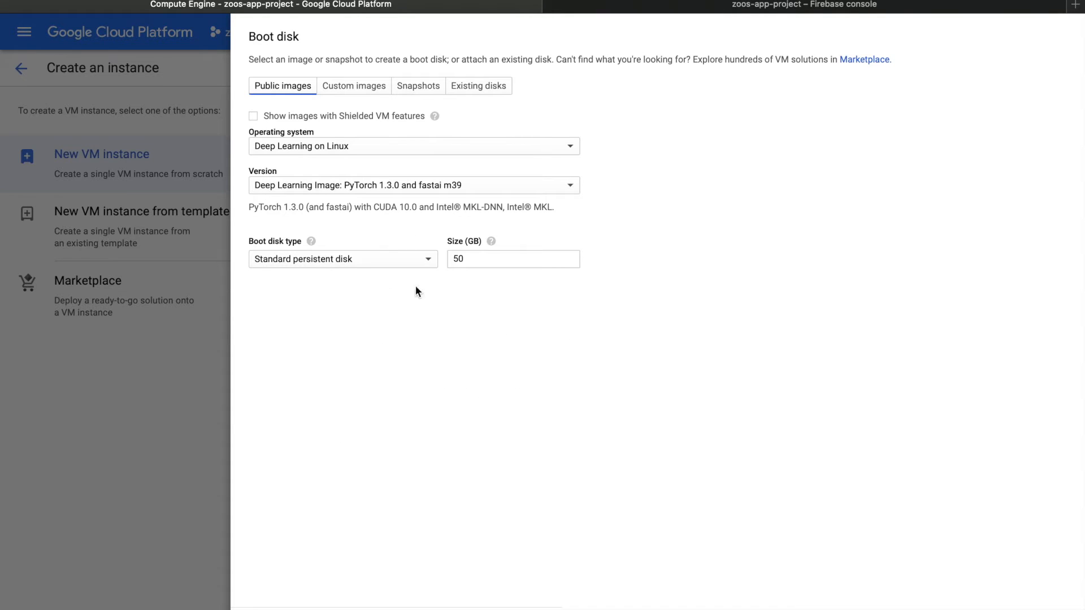
click(296, 591)
Set the machine type to n1-standard-2 with 2 vCPU and 7.5 GB memory
scroll(463, 371, up, 3)
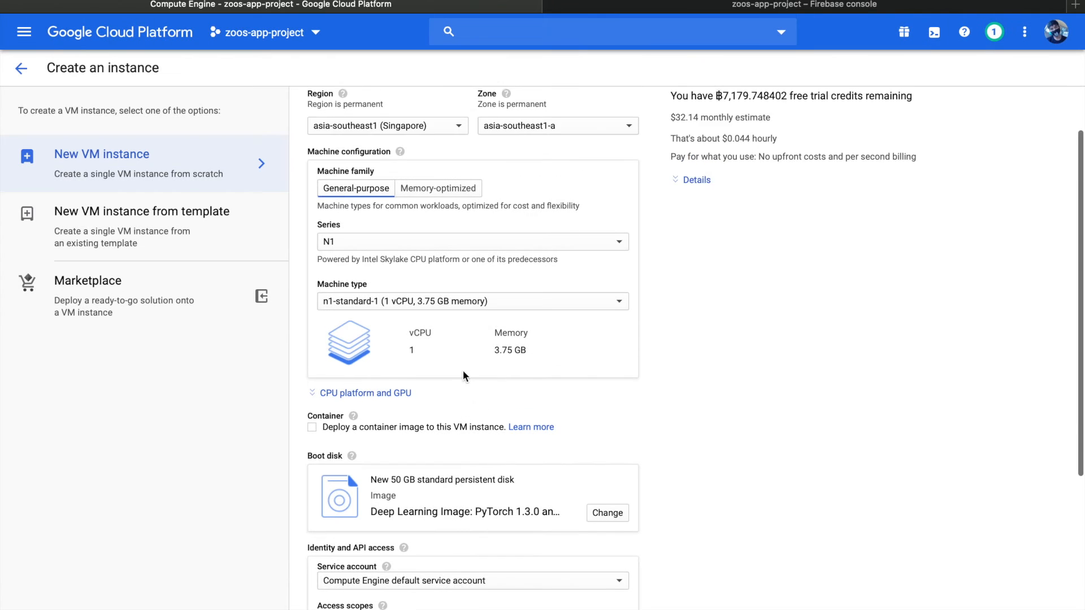
click(462, 364)
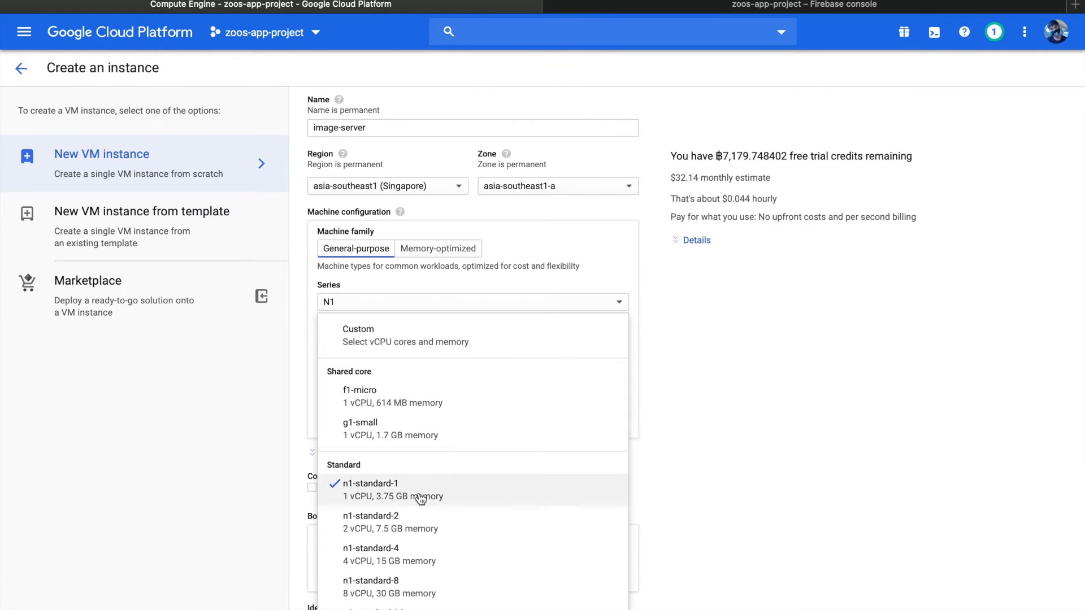
click(417, 517)
Allow HTTP traffic through the firewall and create the image-server instance
scroll(474, 439, down, 1)
scroll(497, 384, down, 5)
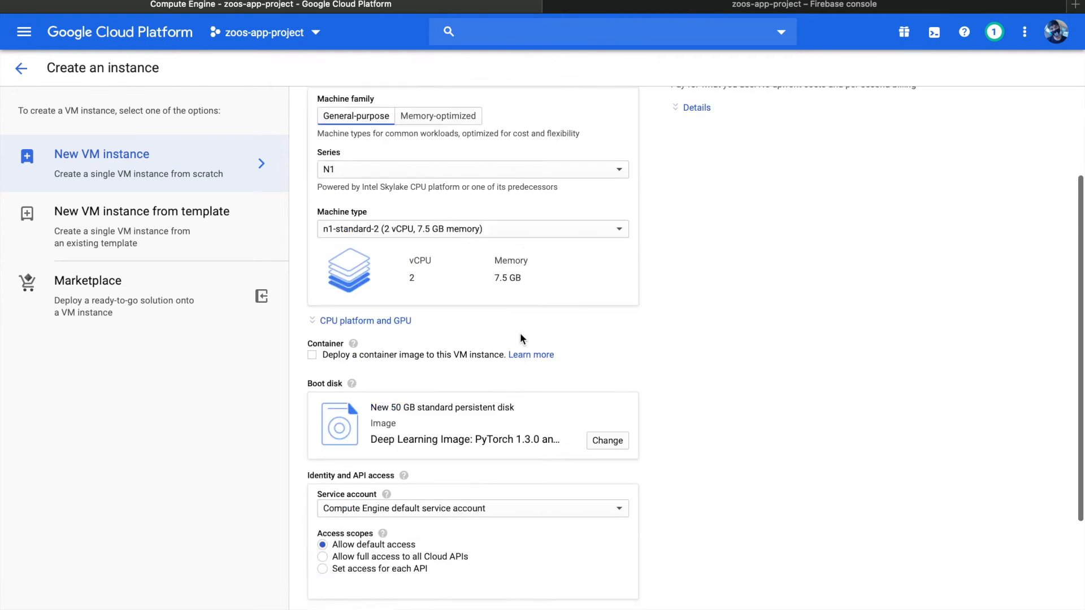
click(337, 481)
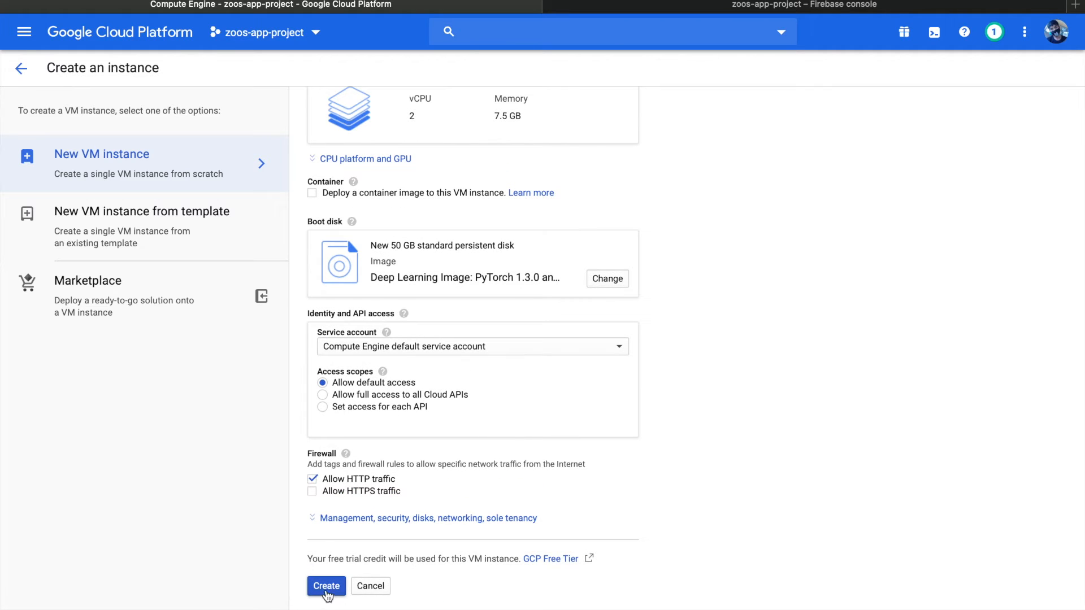
click(326, 586)
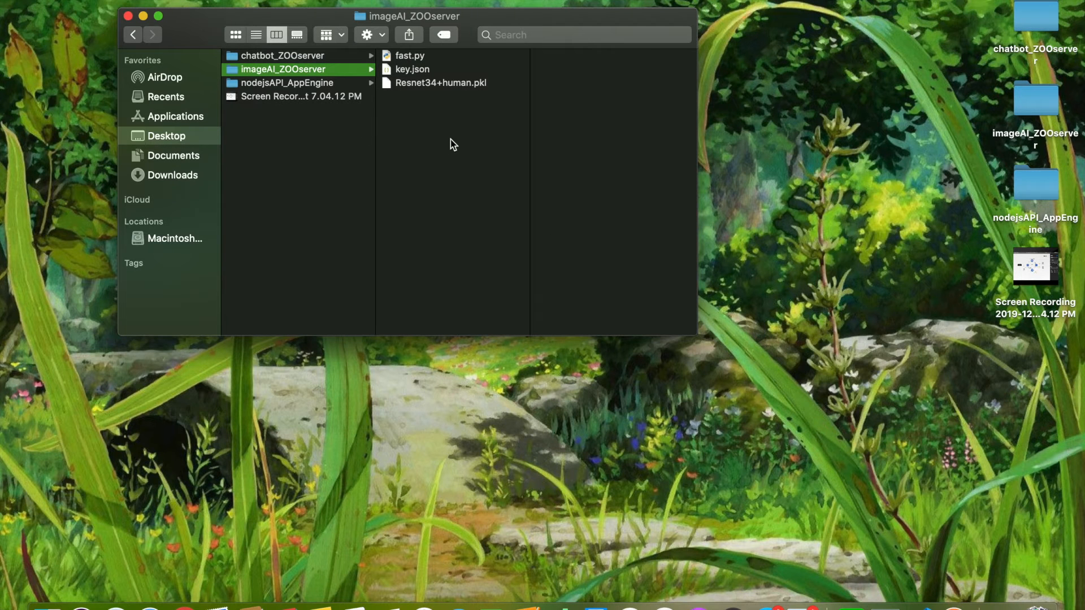
Look over the files fast.py, key.json and Resnet34+human.pkl in the imageAI_ZOOserver folder in Finder
click(408, 56)
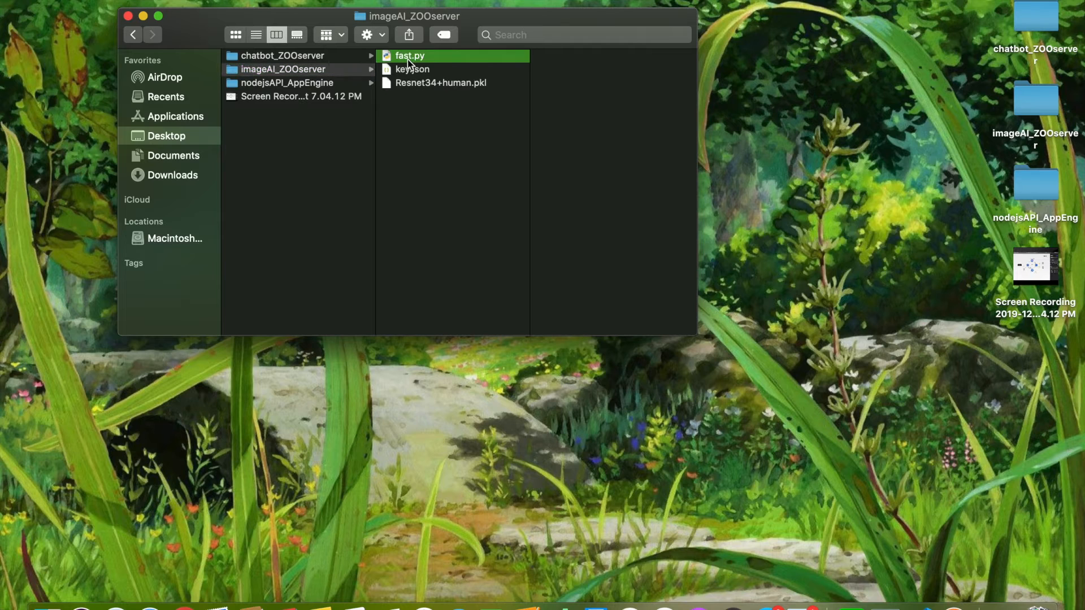
click(408, 74)
click(413, 85)
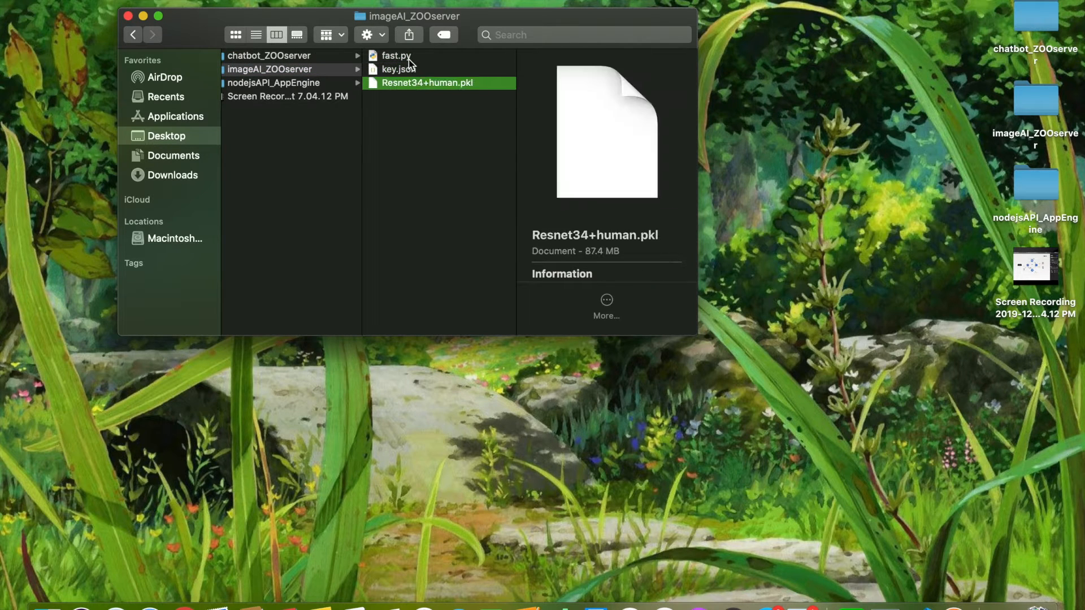
click(409, 59)
Check the contents of the filebucketzoo bucket in Cloud Storage and return to fast.py in Visual Studio Code
key(ctrl+Right)
key(ctrl+Right)
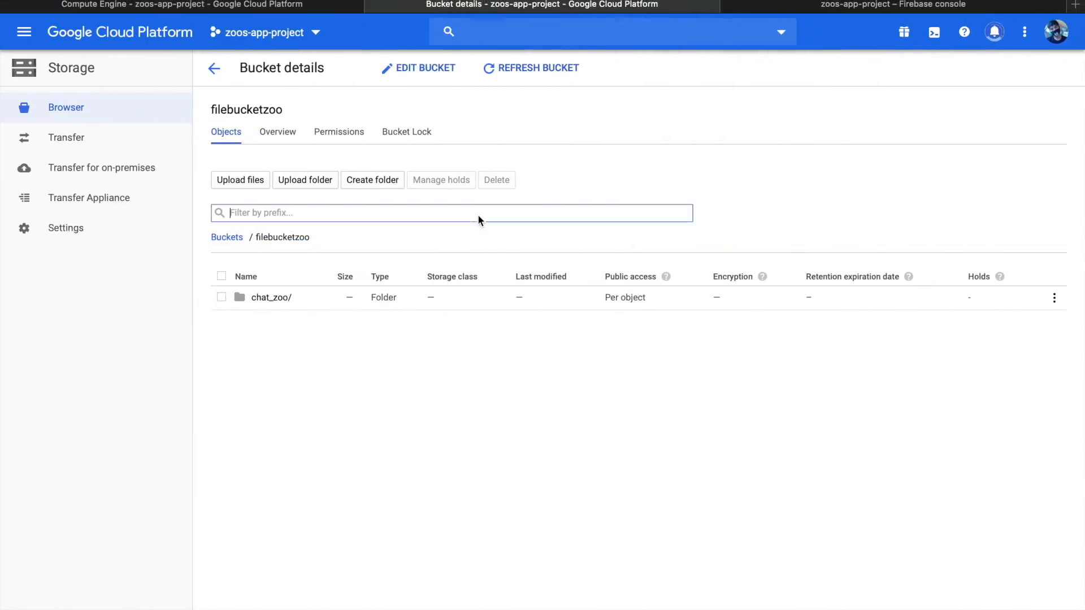
key(ctrl+Left)
key(ctrl+Left)
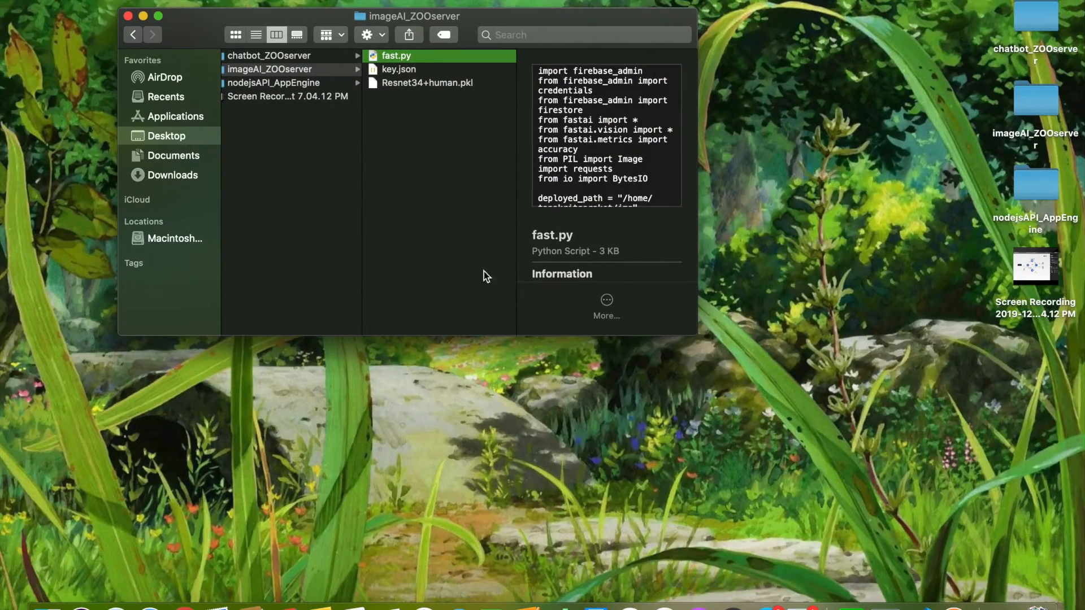
click(993, 604)
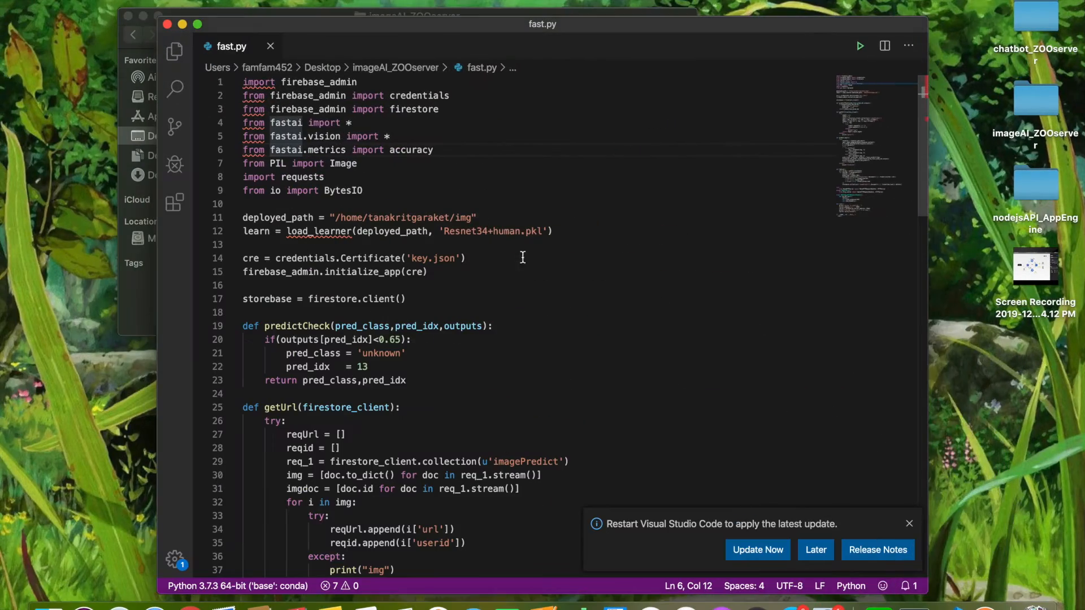
Create a folder named img_zoo in the filebucketzoo bucket in Cloud Storage and open it
key(ctrl+Right)
key(ctrl+Right)
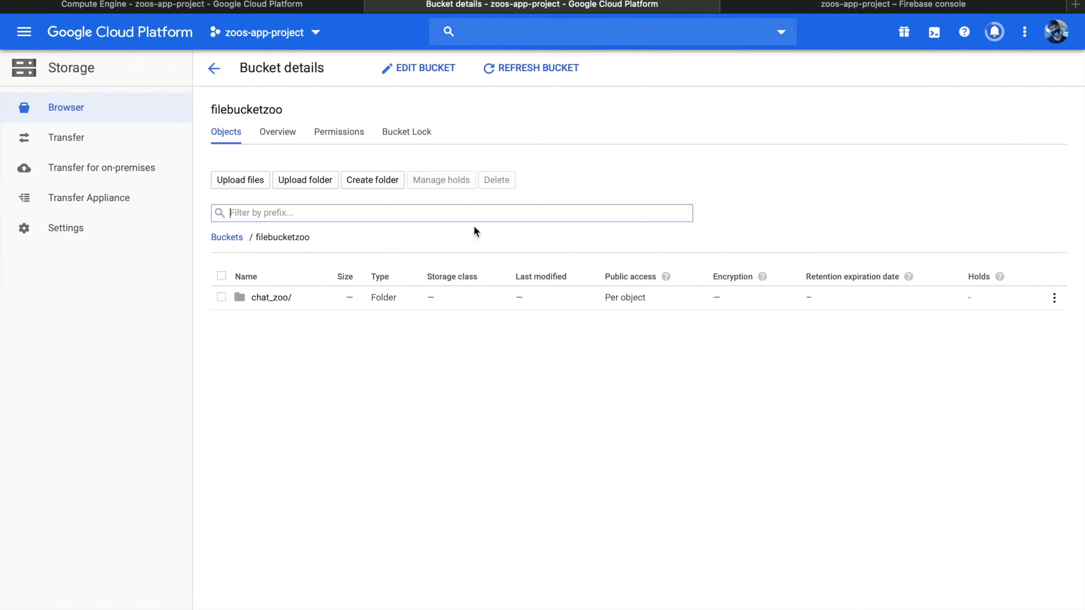
click(374, 179)
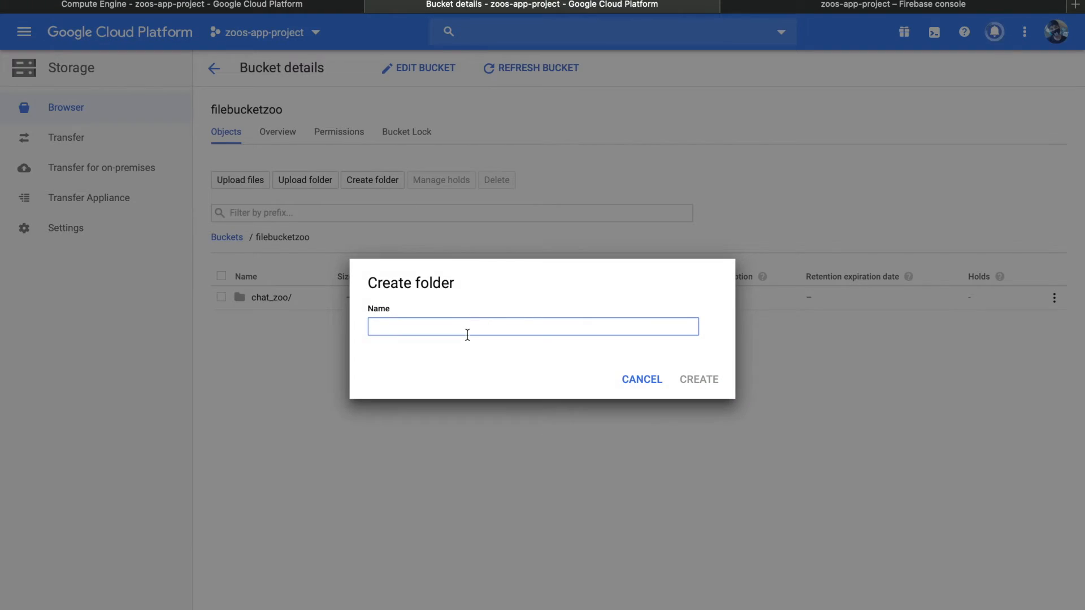
text(img_zoo)
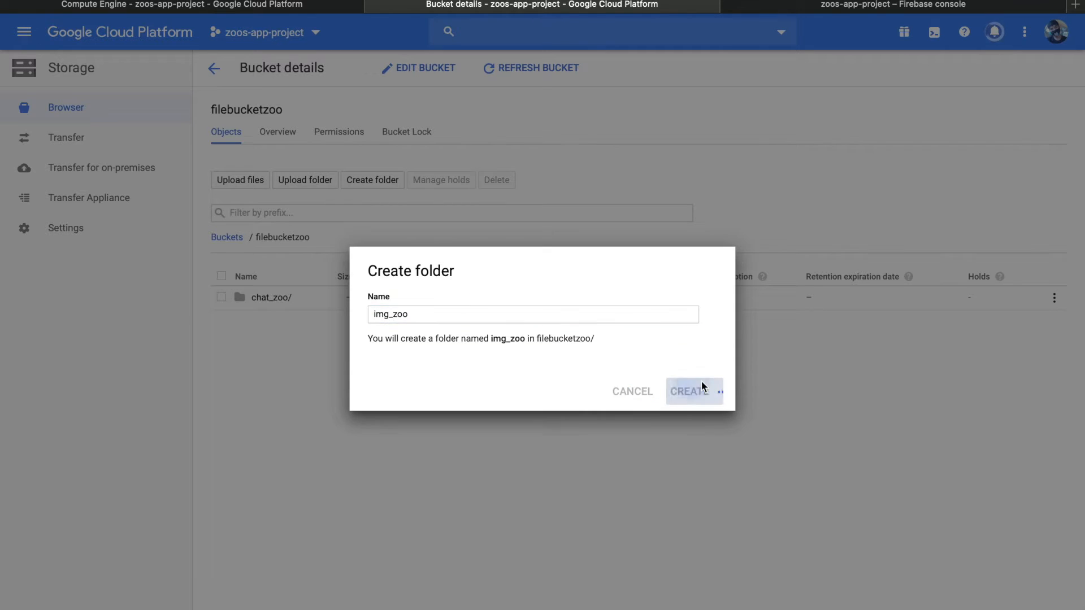
click(699, 379)
click(278, 323)
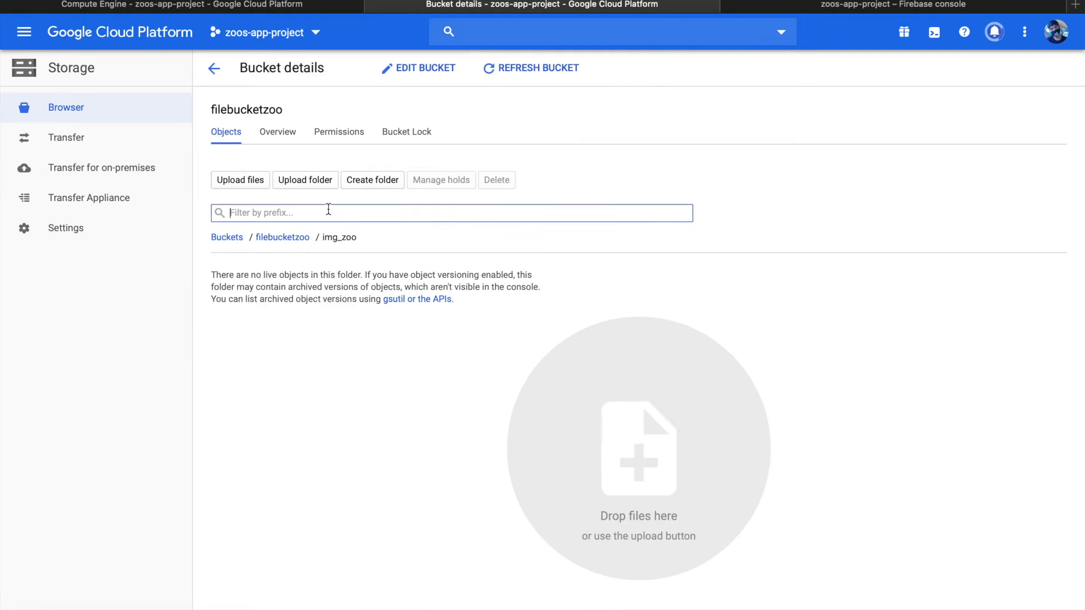
Upload fast.py, key.json and Resnet34+human.pkl from the desktop's imageAI_ZOOserver folder into img_zoo
click(241, 191)
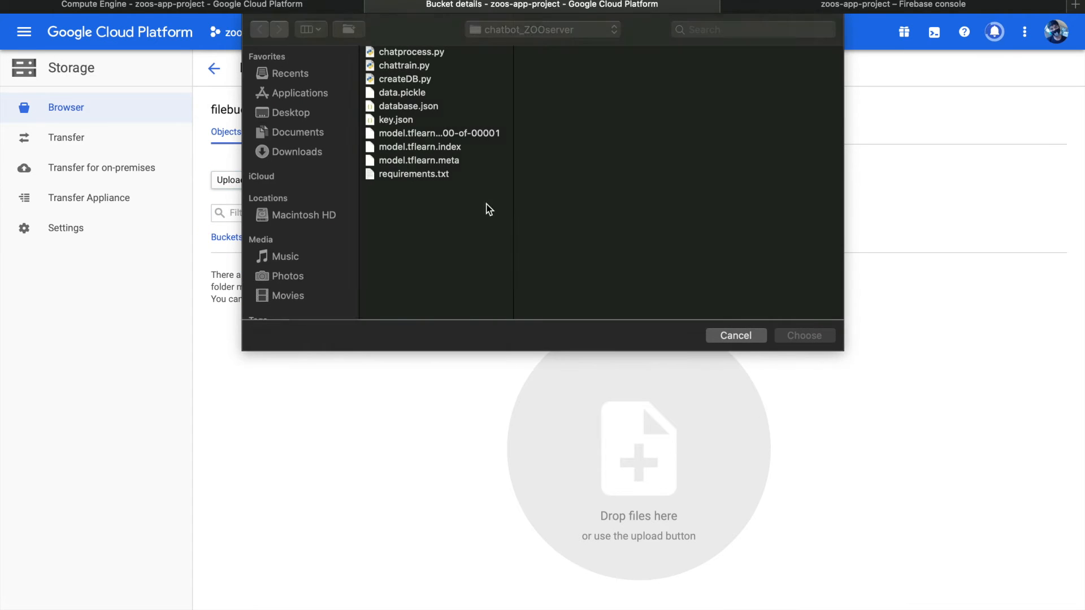
click(504, 31)
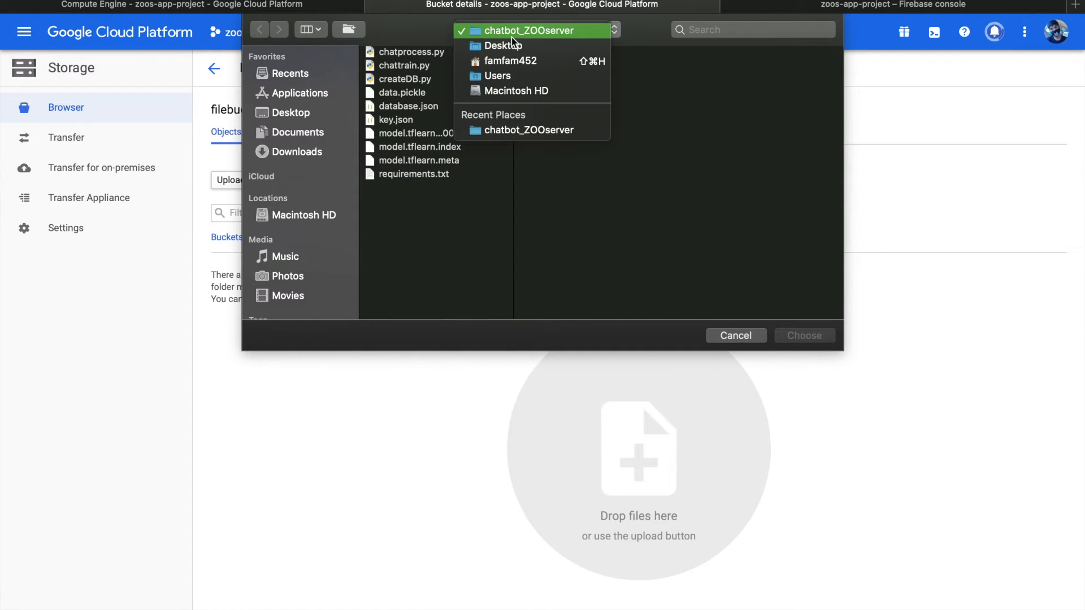
click(300, 131)
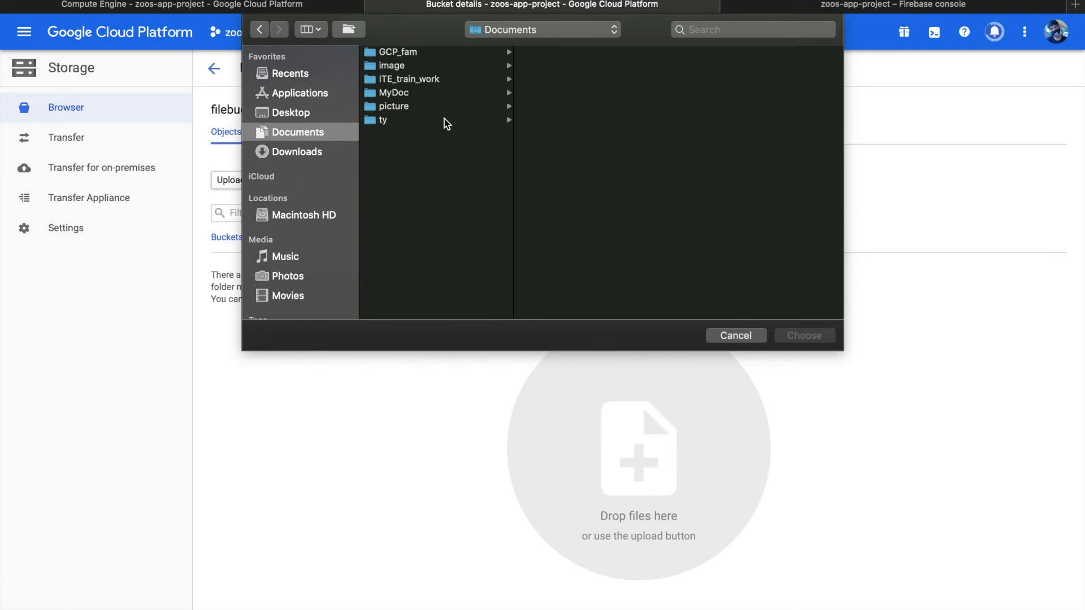
click(299, 112)
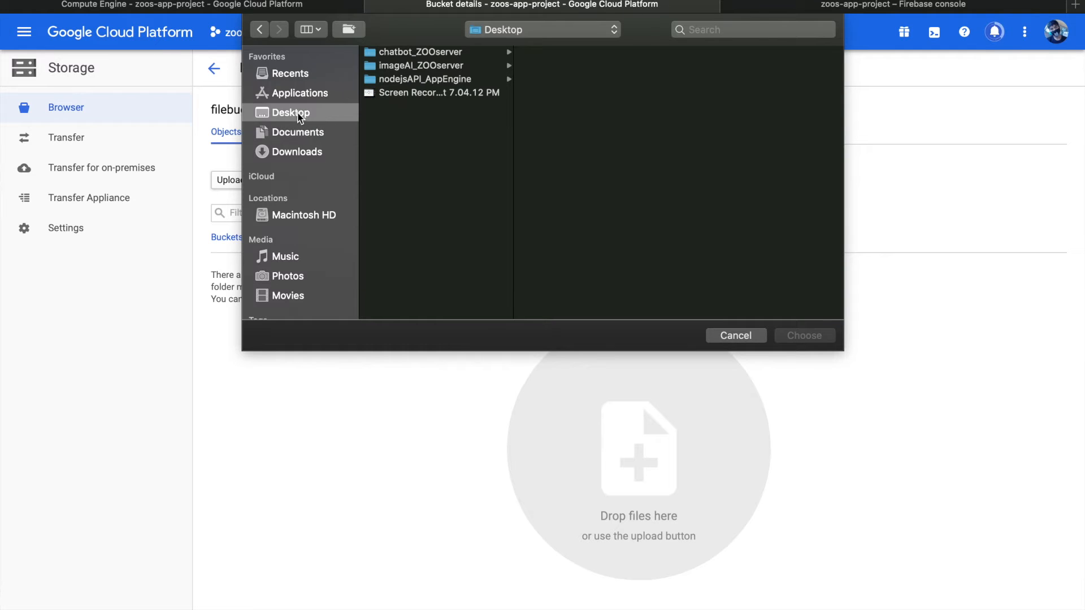
click(433, 67)
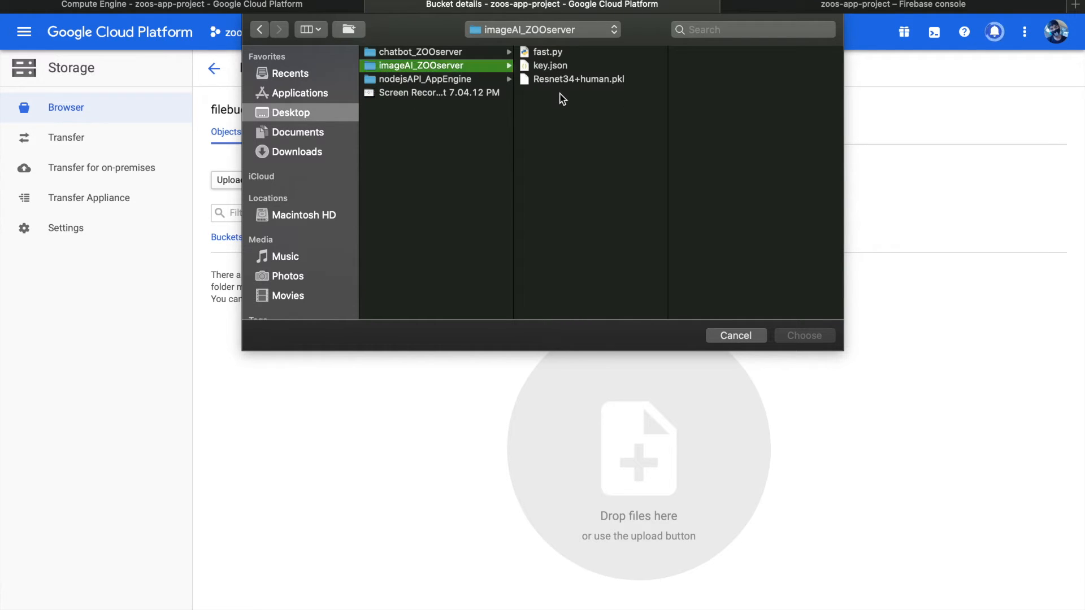
drag(559, 97, 549, 23)
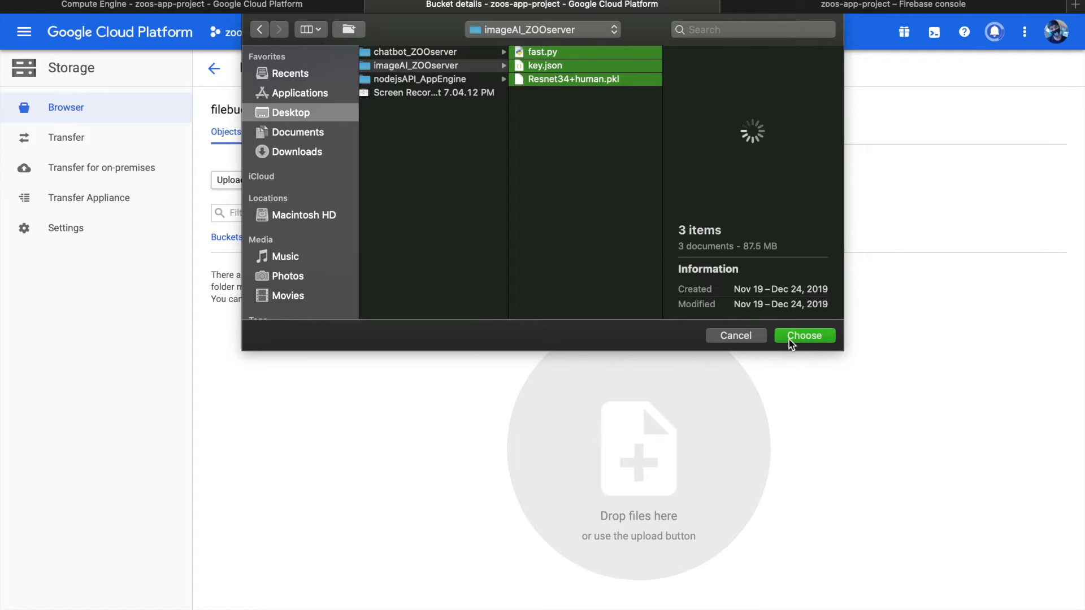
click(790, 338)
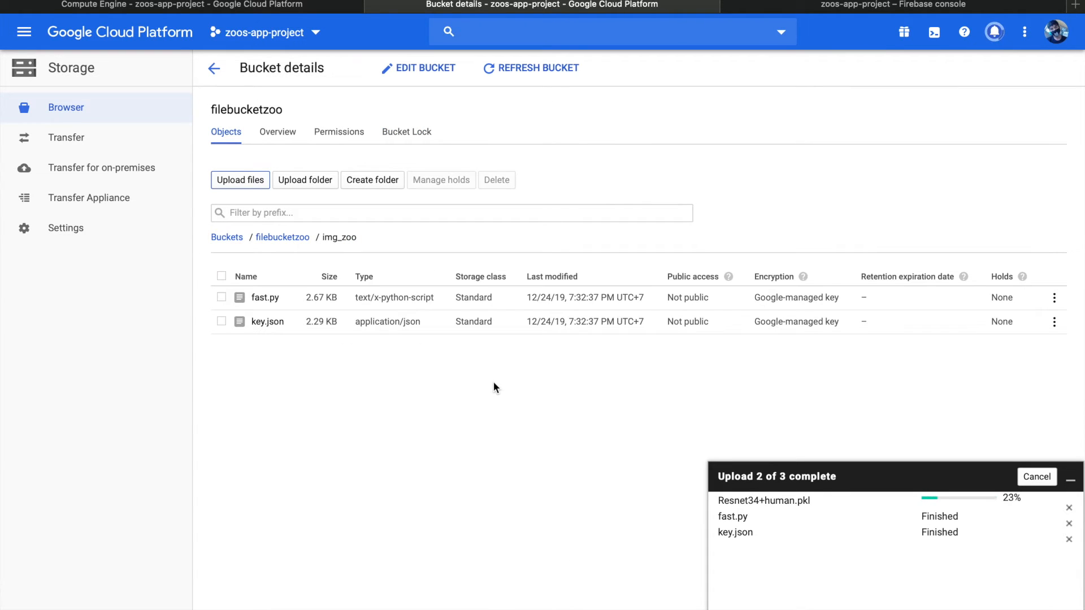
Open an SSH session to the image-server instance from the Compute Engine VM list, leaving the command line empty
click(264, 8)
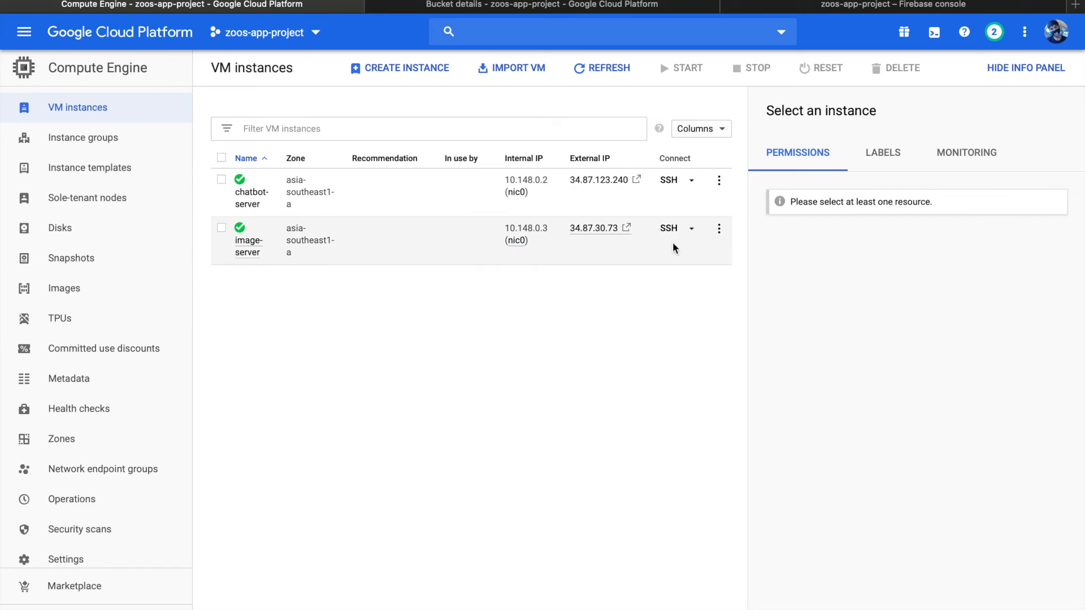
click(667, 228)
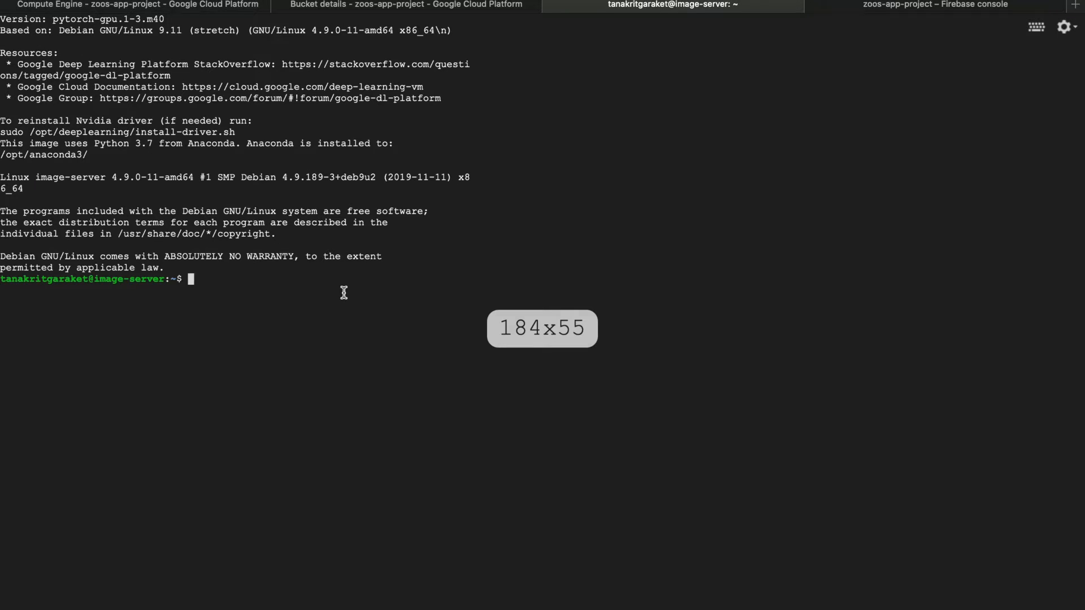
text(ls)
key(BackSpace)
key(BackSpace)
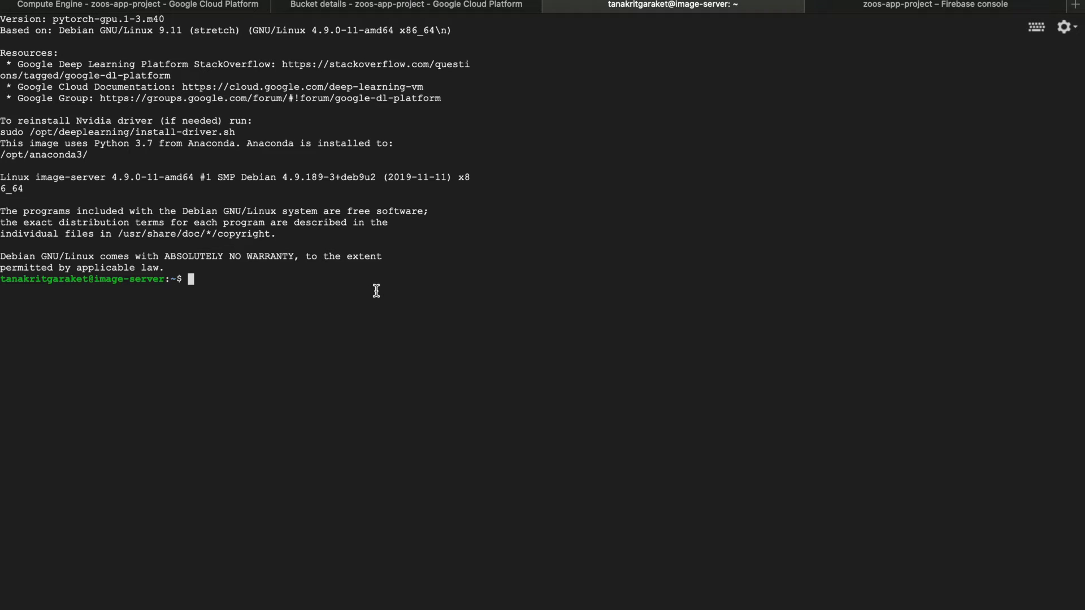
Check the default pip and Python versions on image-server with pip --version and python --version
text(pip --version)
key(Return)
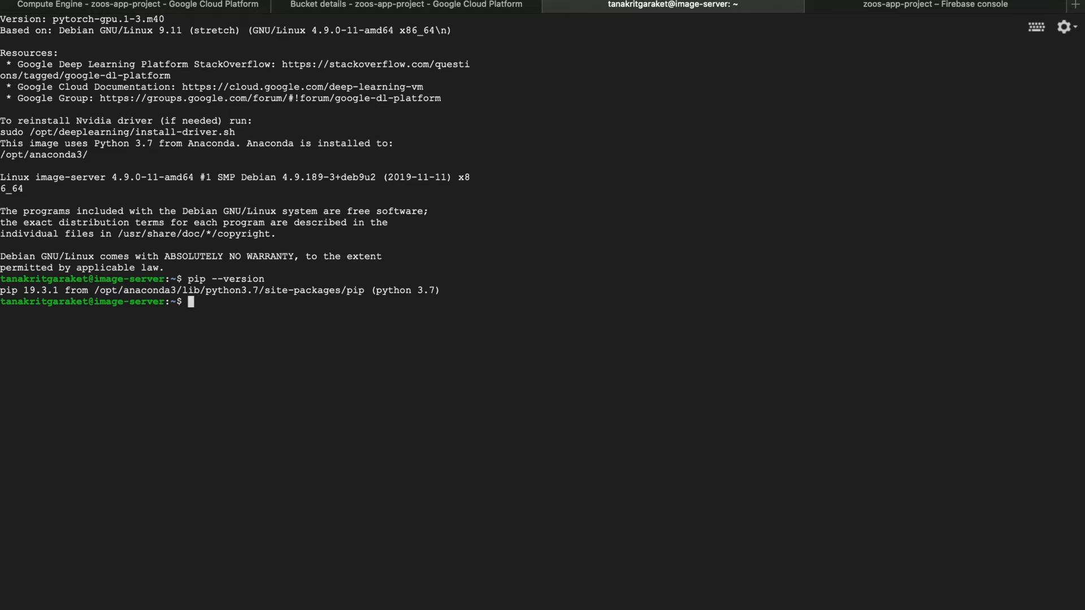
text(python --version)
key(Return)
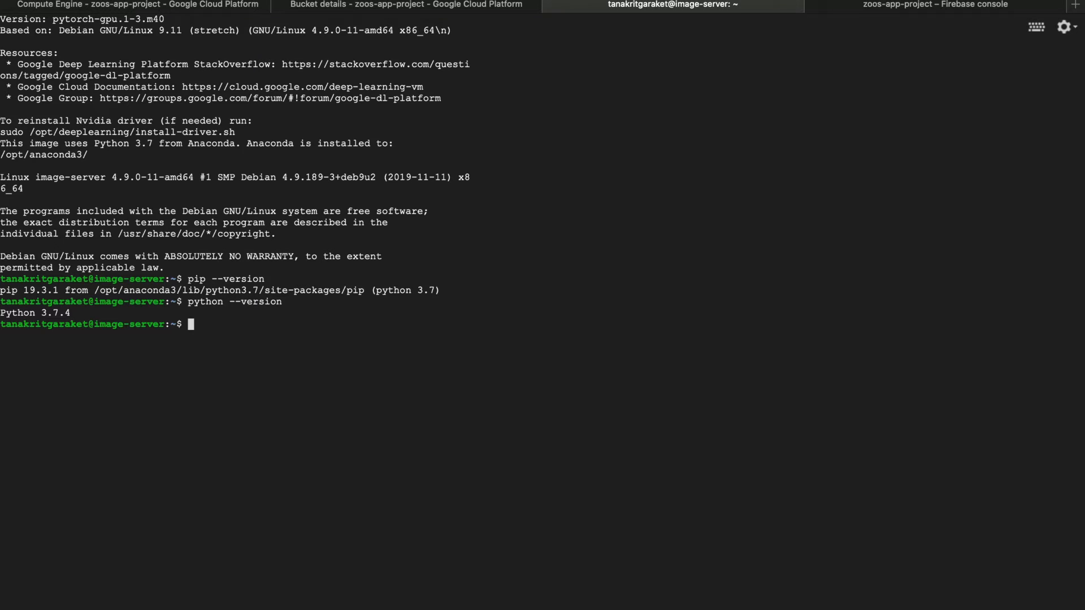
Check the superuser Python versions with sudo python --version and sudo python3 --version for comparison with the default Python
text(sudo python --version)
key(Return)
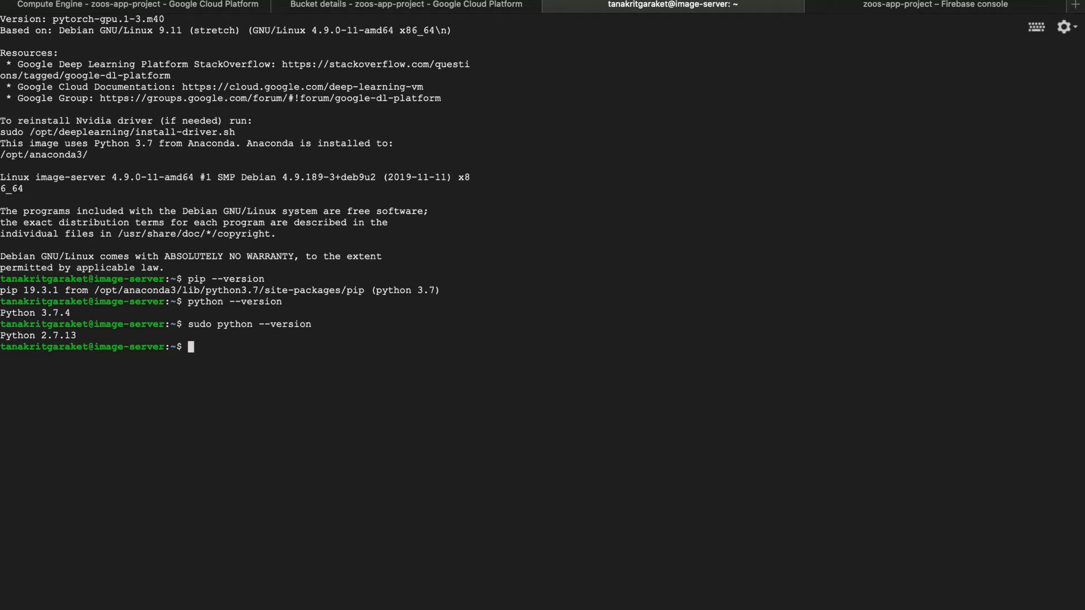
text(sudo python3 --version)
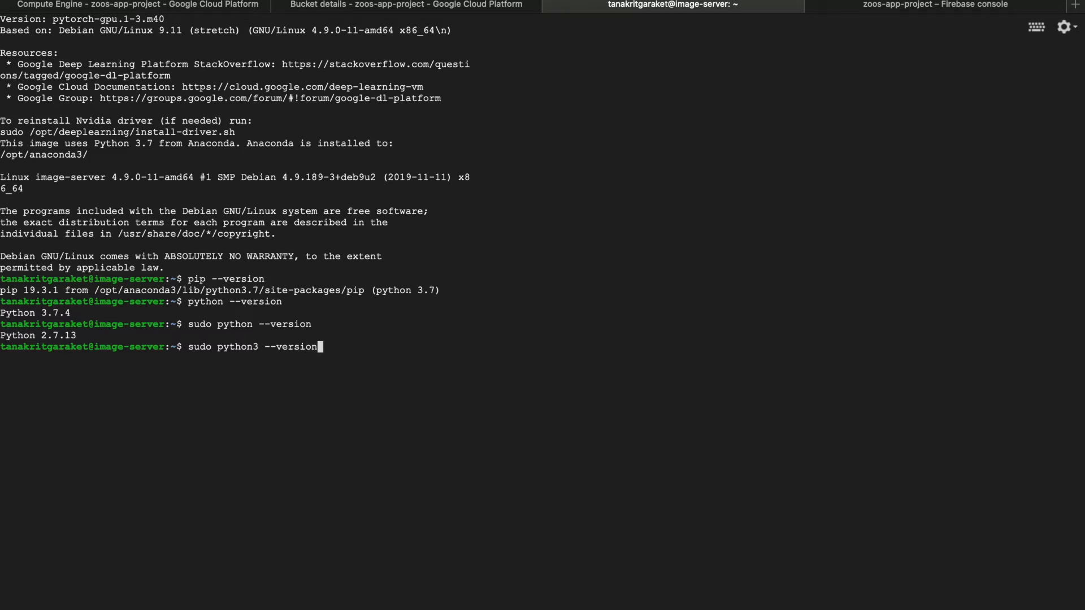
key(Return)
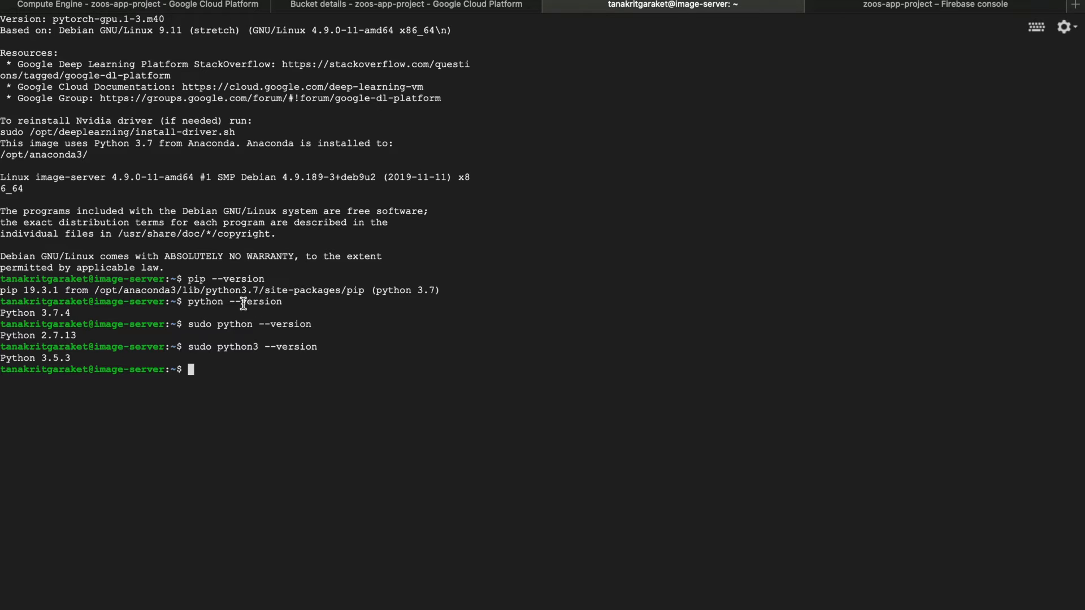
drag(59, 311, 43, 309)
click(170, 326)
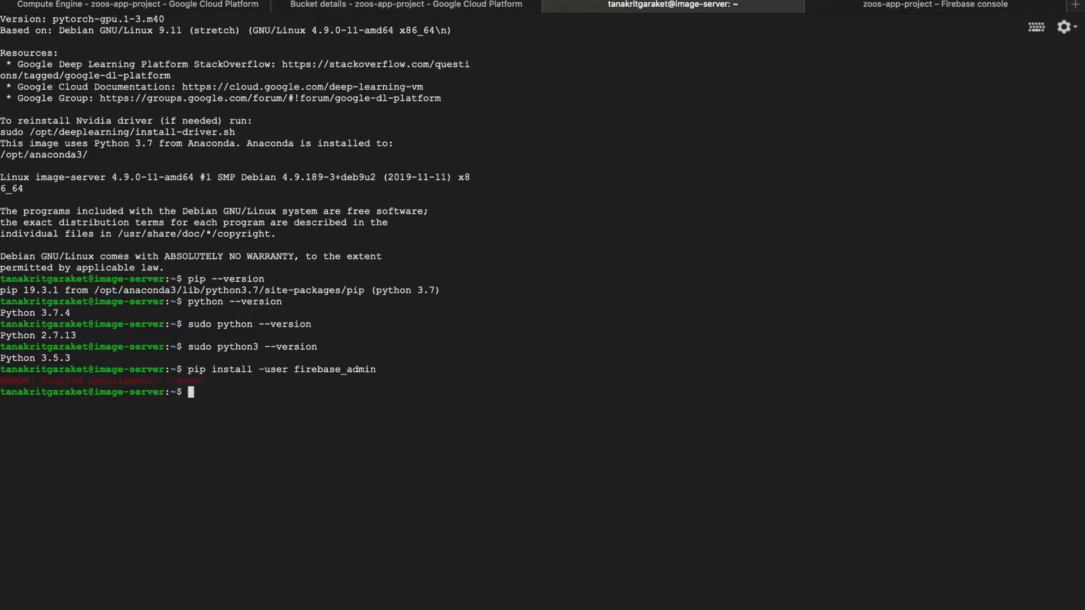
Install the Firebase Admin package for the current account with pip install --user firebase_admin
text(pip install --user)
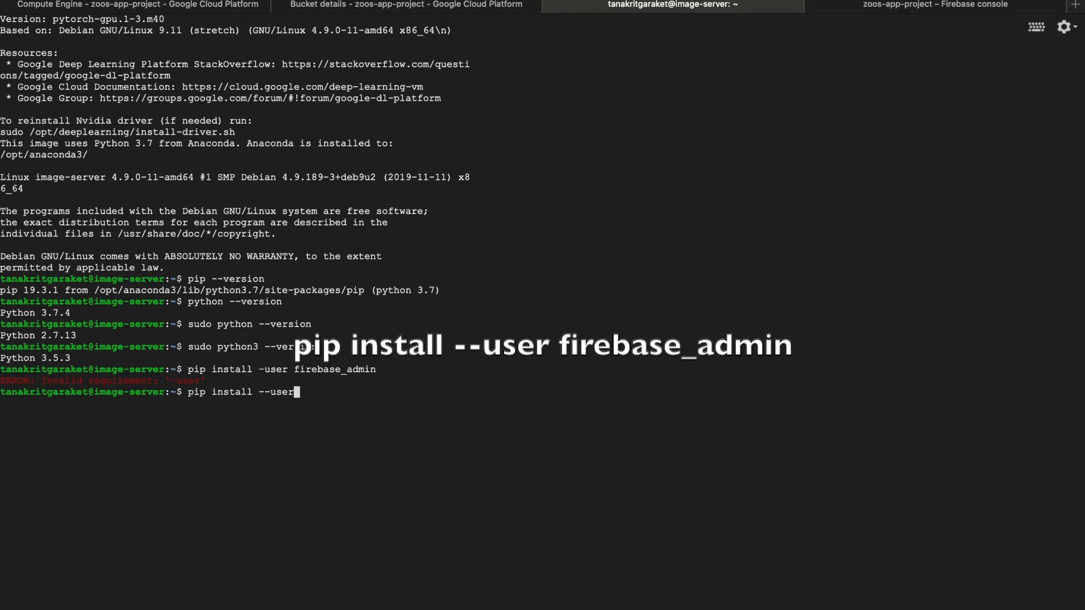
text( firebas)
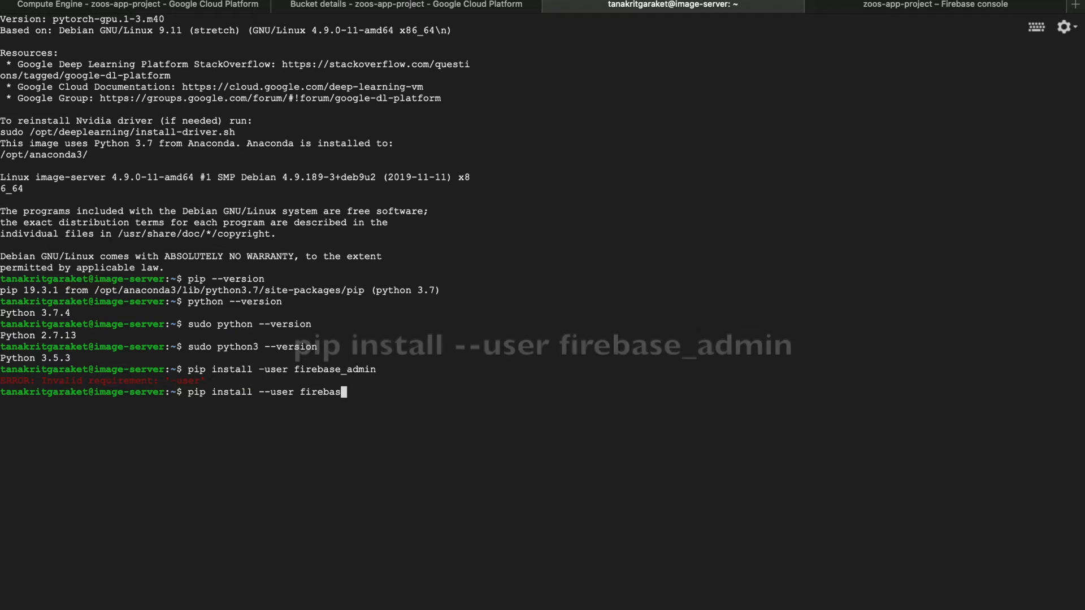
text(e_admin)
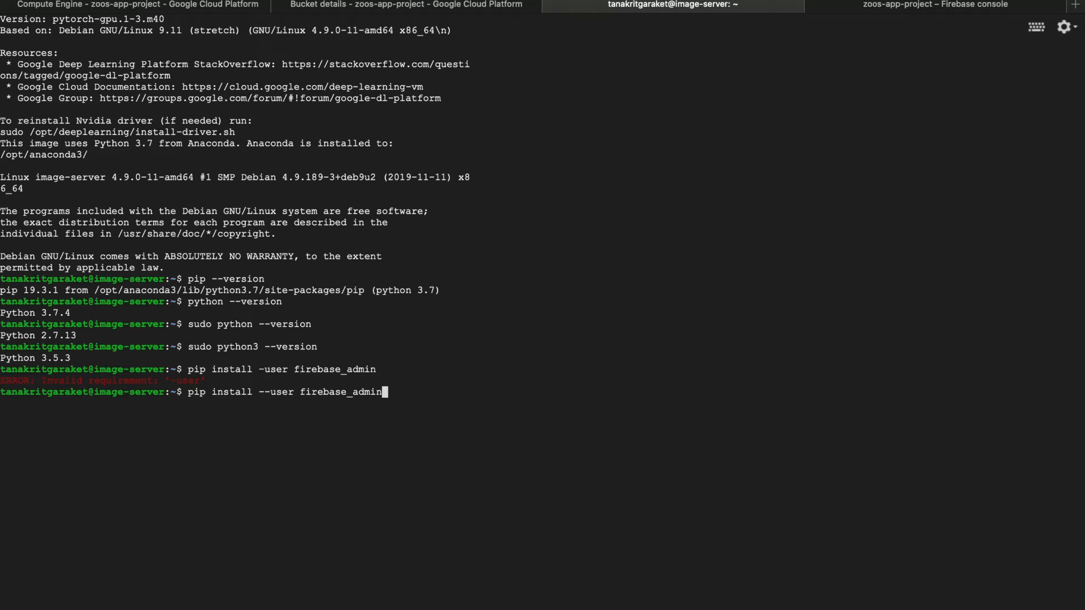
key(Return)
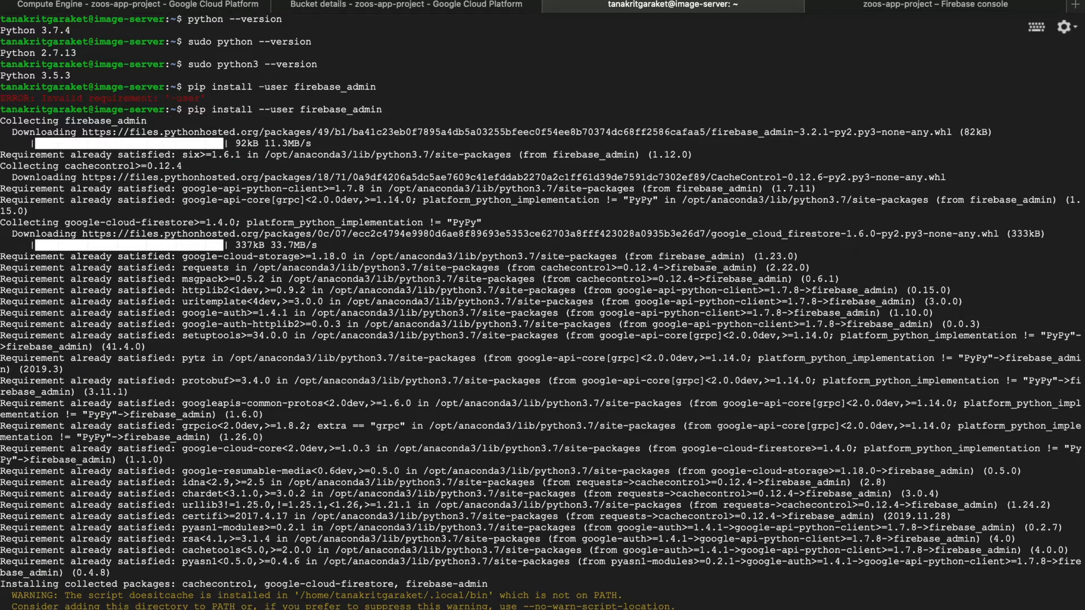
Print the home directory path with pwd, and create and enter a directory named img there
text(pwd)
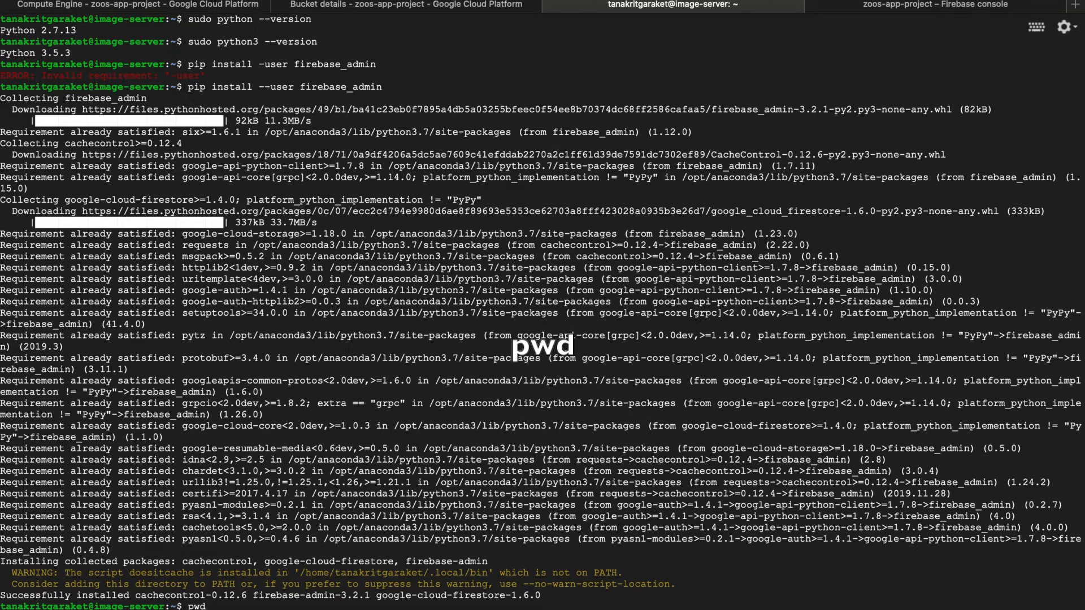
key(Return)
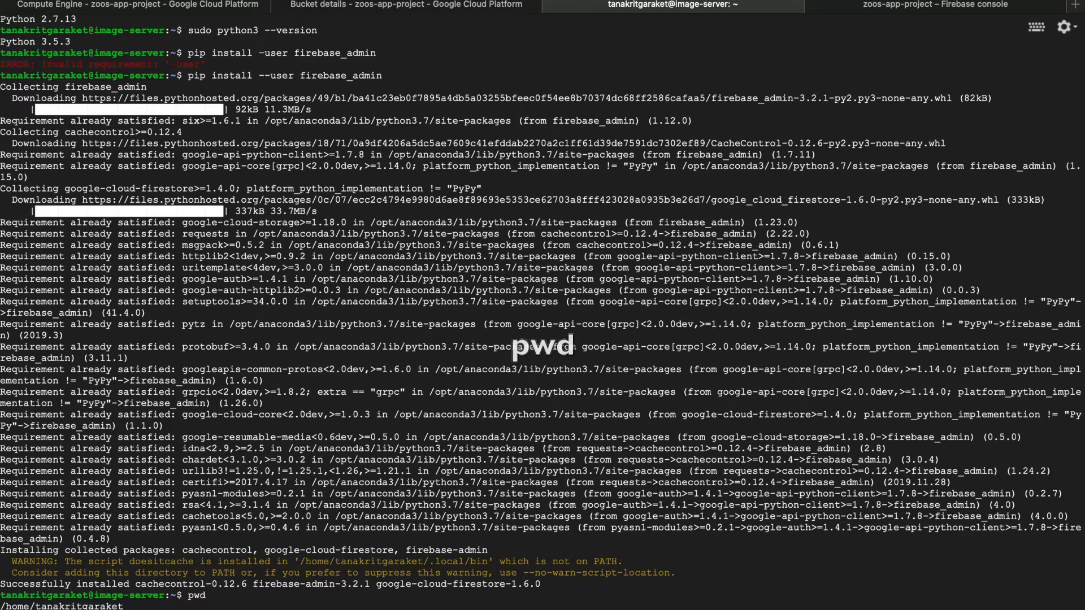
text(mkdir img)
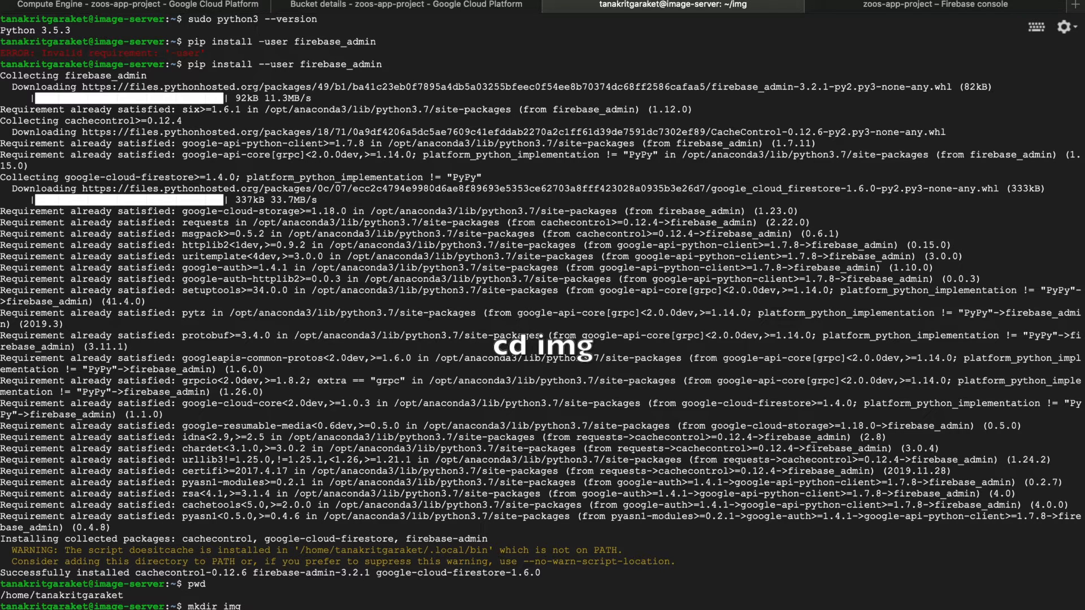
key(Return)
text(cd img)
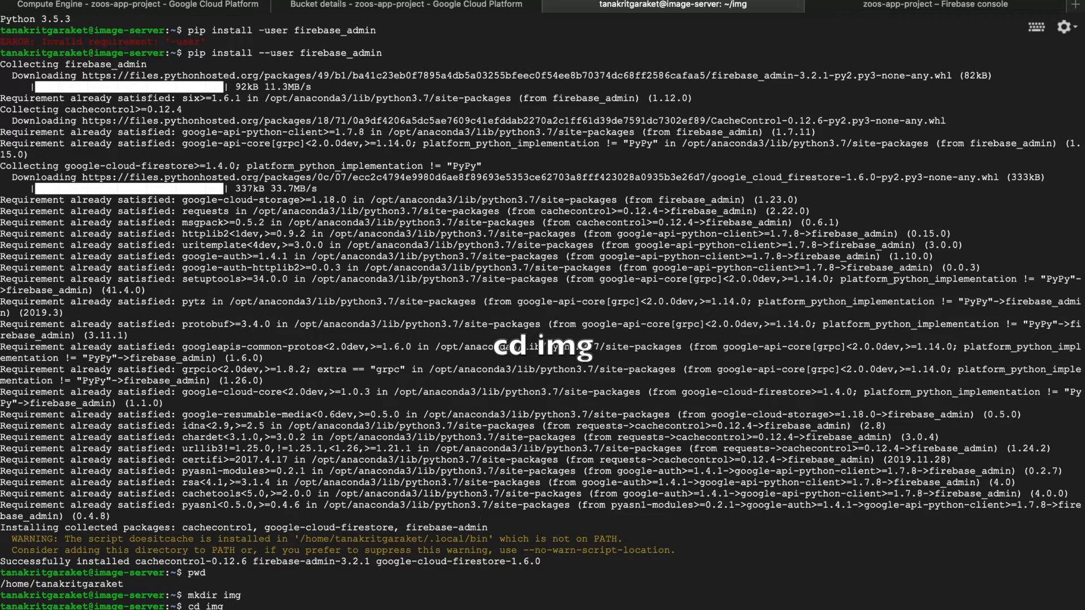
key(Return)
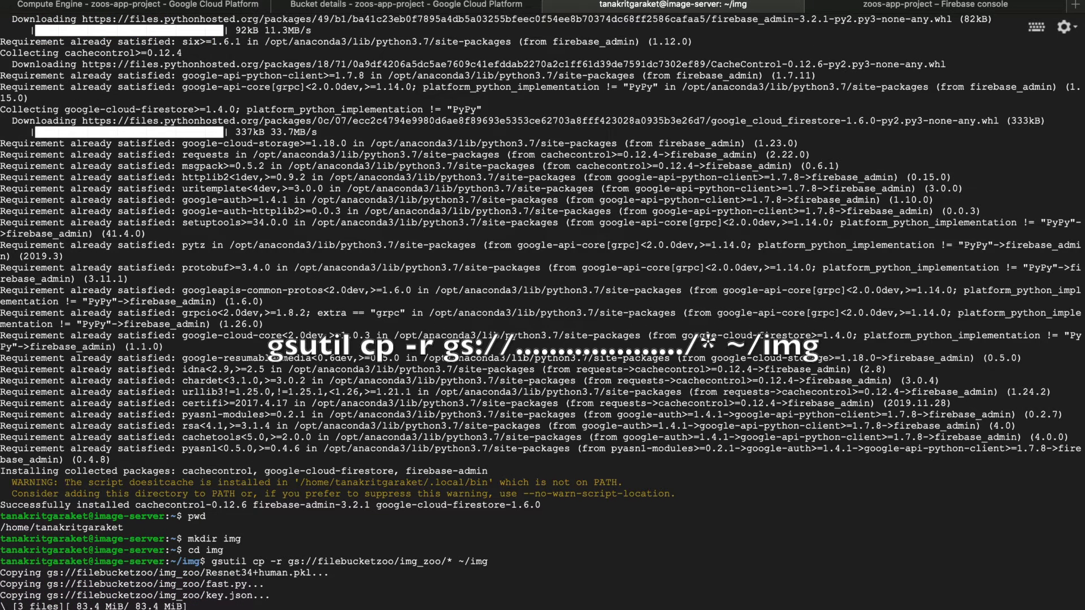
Print the img directory's path and compare it with the deployed_path value in fast.py in Visual Studio Code
text(pwd)
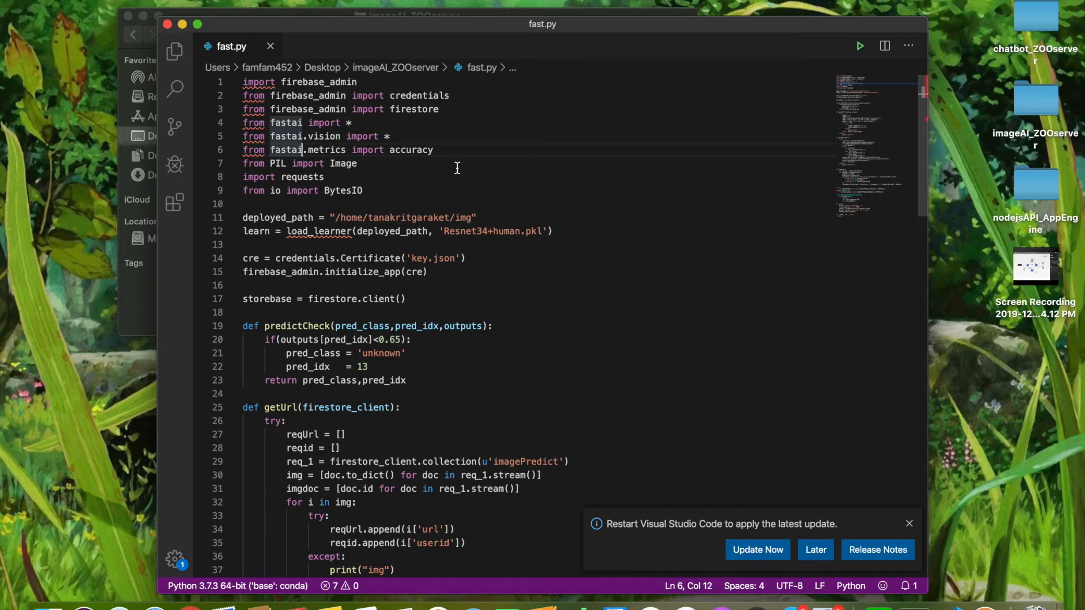
drag(475, 219, 334, 217)
text(/home/tanakritgaraket/img)
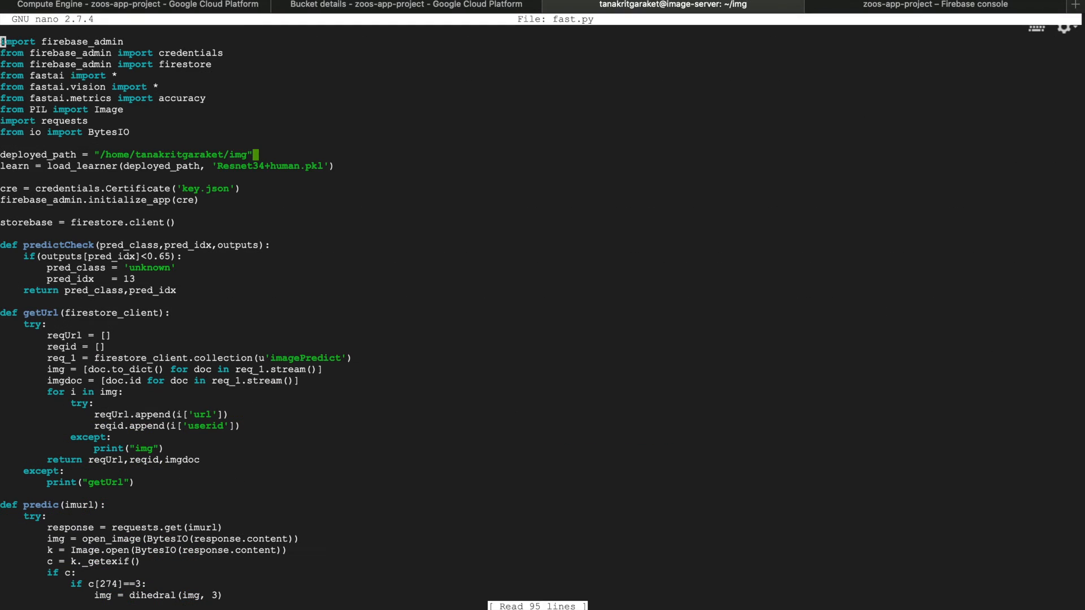
Check the deployed_path line of the server's fast.py in nano
key(Down)
key(Down)
key(Down)
key(Down)
key(Down)
key(Down)
key(Down)
key(Down)
key(Down)
key(Down)
key(Right)
key(Right)
key(Right)
key(Right)
key(Right)
key(Right)
key(Right)
key(Right)
key(Right)
key(Right)
key(Right)
key(Right)
key(Right)
key(Right)
key(Right)
key(Right)
key(Right)
key(Right)
key(Right)
key(Right)
key(Right)
key(Right)
key(Right)
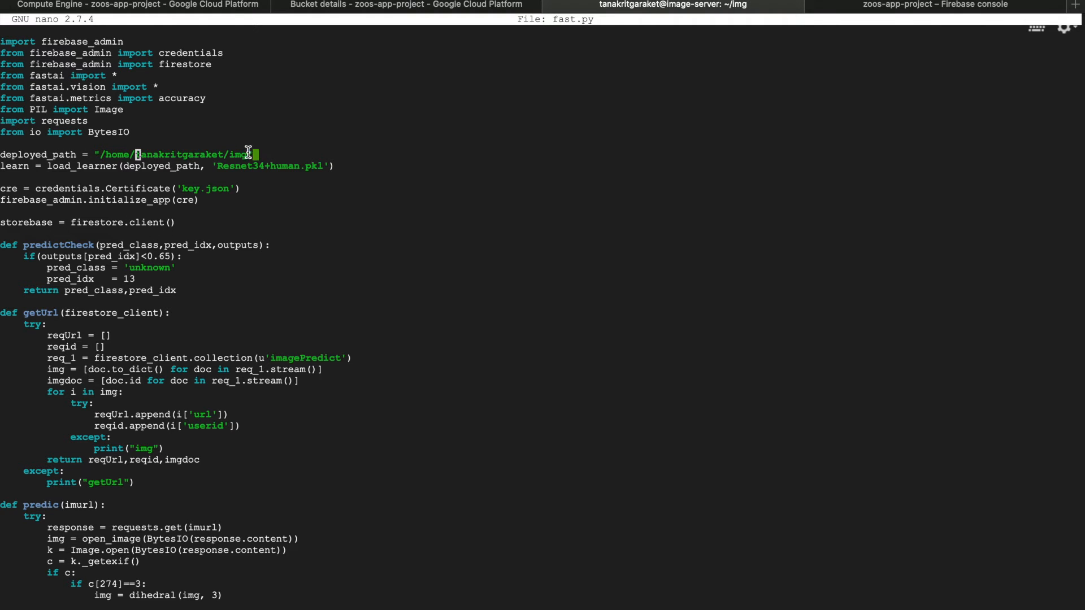
drag(249, 153, 104, 152)
click(305, 142)
Review the rest of fast.py down to the HTTP server code and exit nano
scroll(305, 142, down, 20)
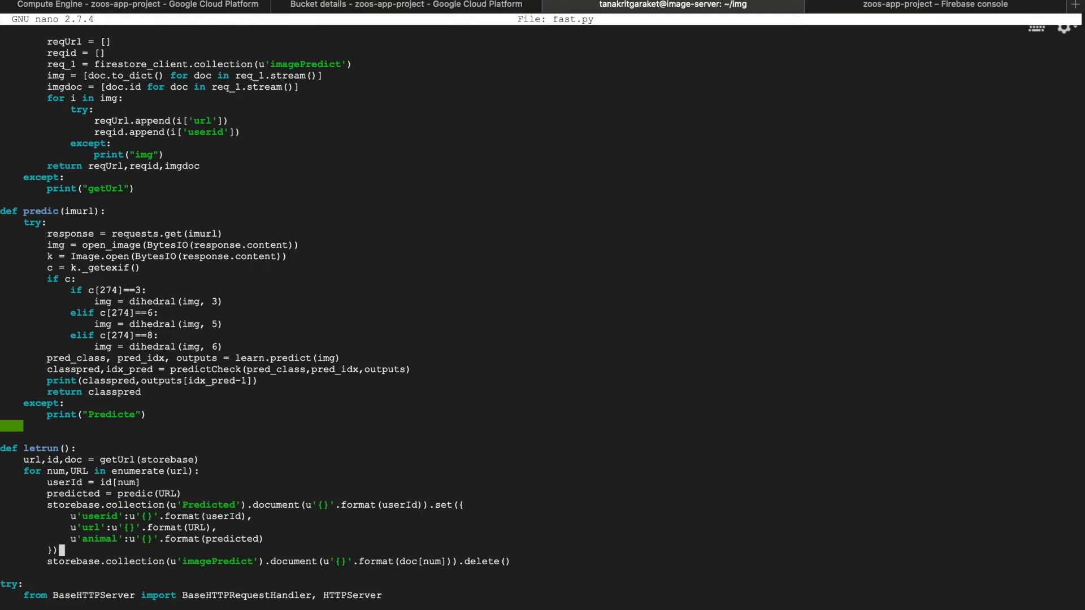
key(Down)
key(Down)
key(Down)
key(Down)
key(Down)
key(Down)
key(Down)
key(Down)
key(Down)
key(Down)
key(Down)
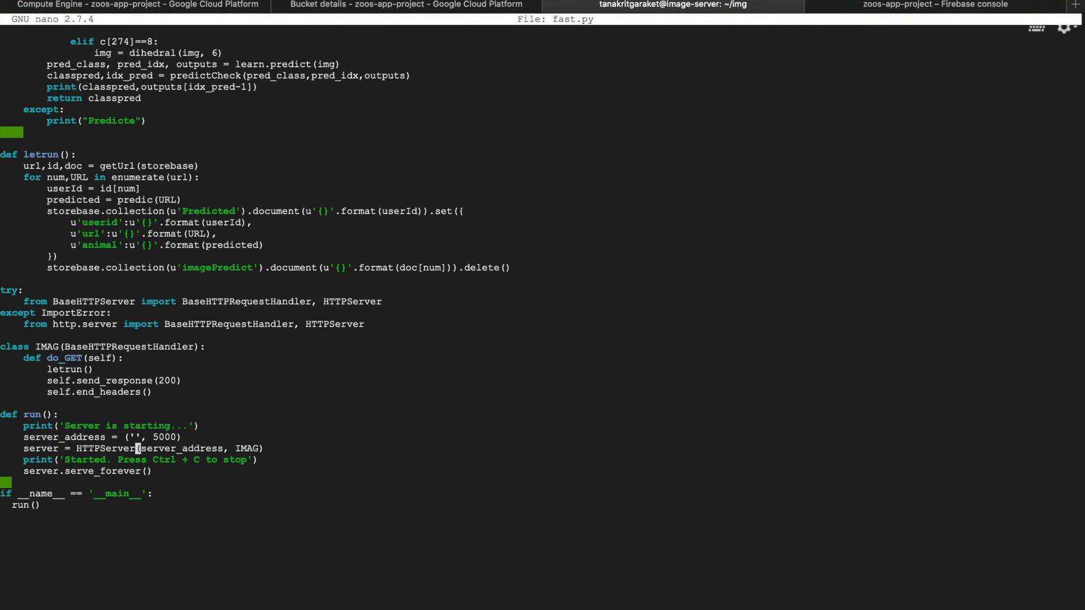
key(ctrl+x)
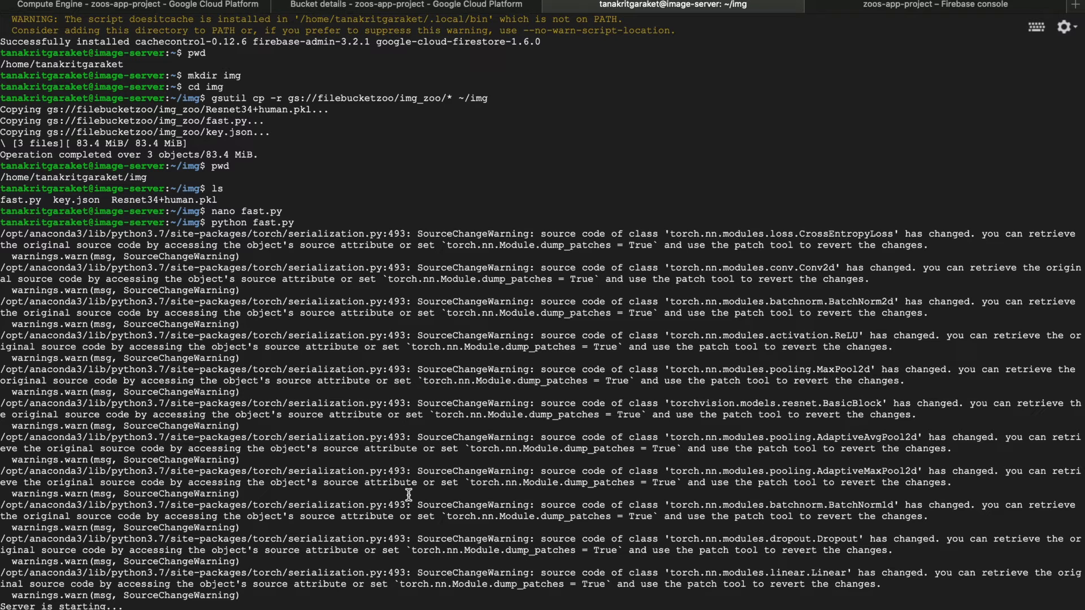
Stop the running fast.py server and open a new screen session in the img directory
key(ctrl+c)
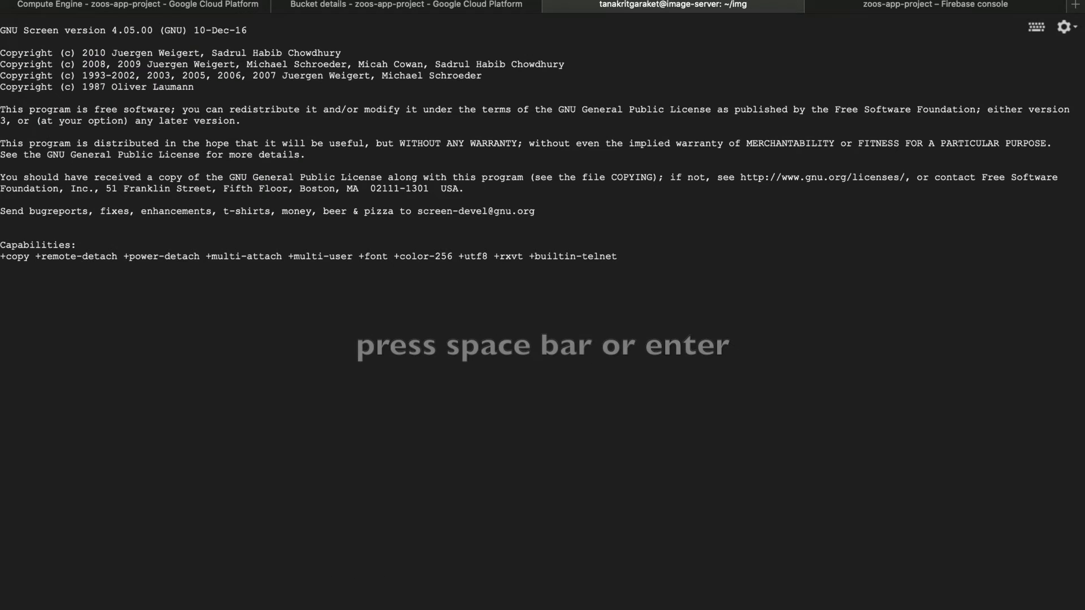
key(Return)
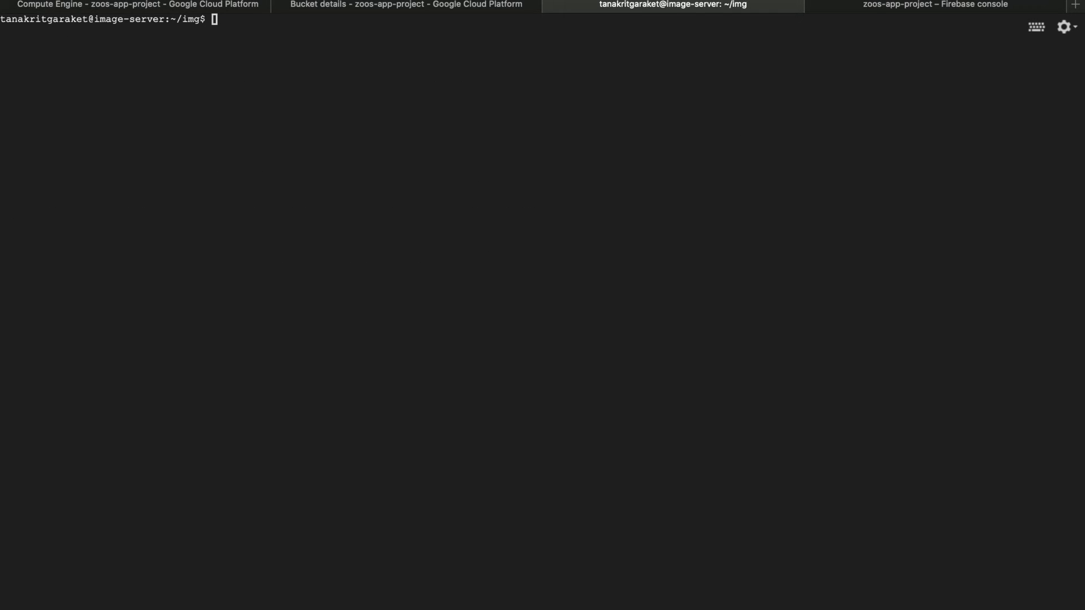
Run python fast.py inside the screen session and detach from the session
text(python fast.py)
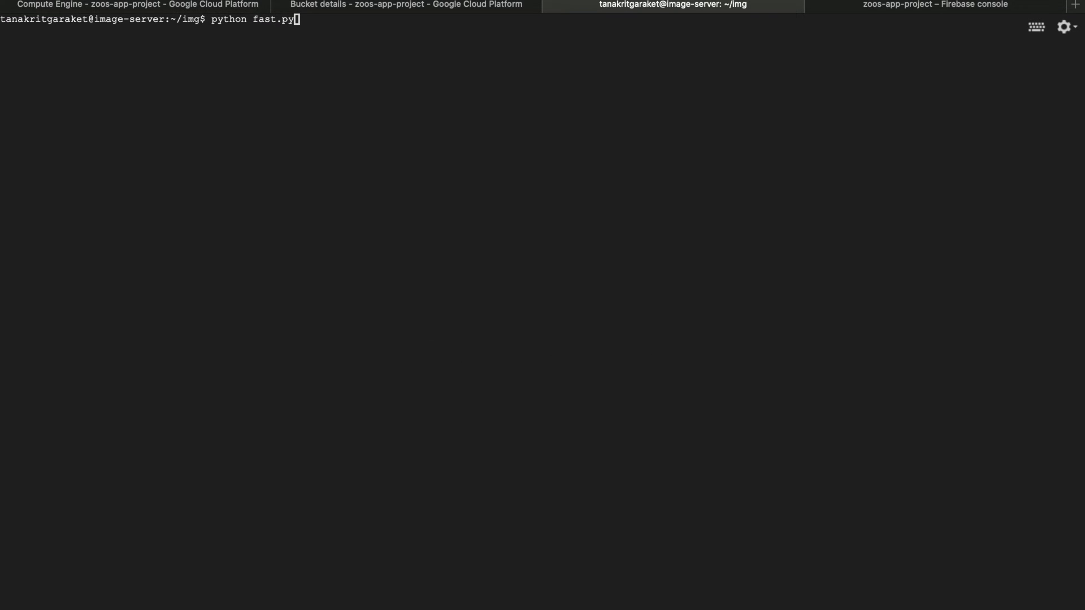
key(Return)
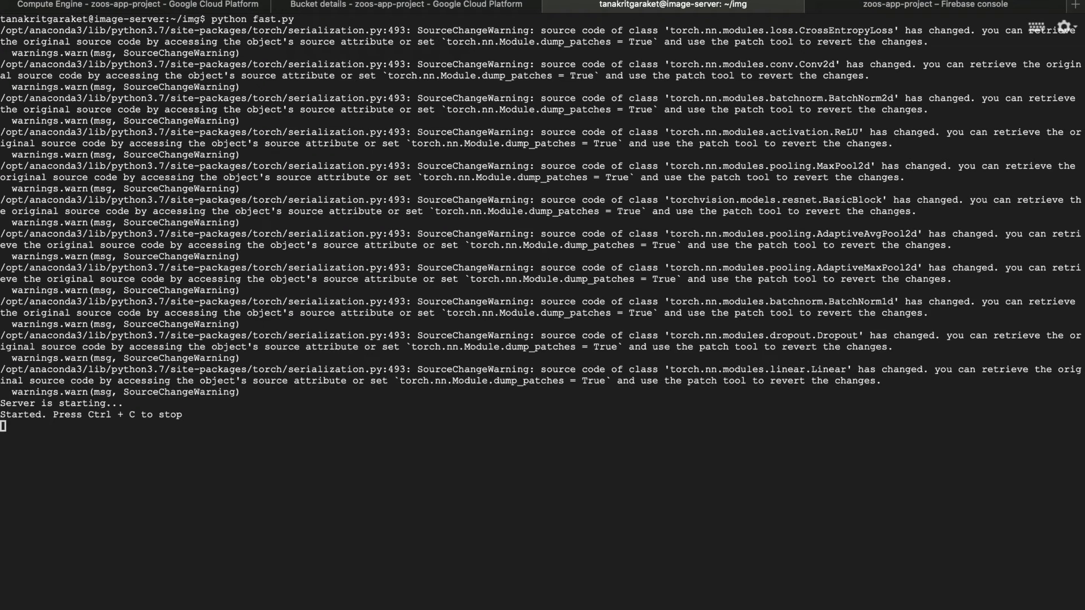
key(ctrl+a)
key(d)
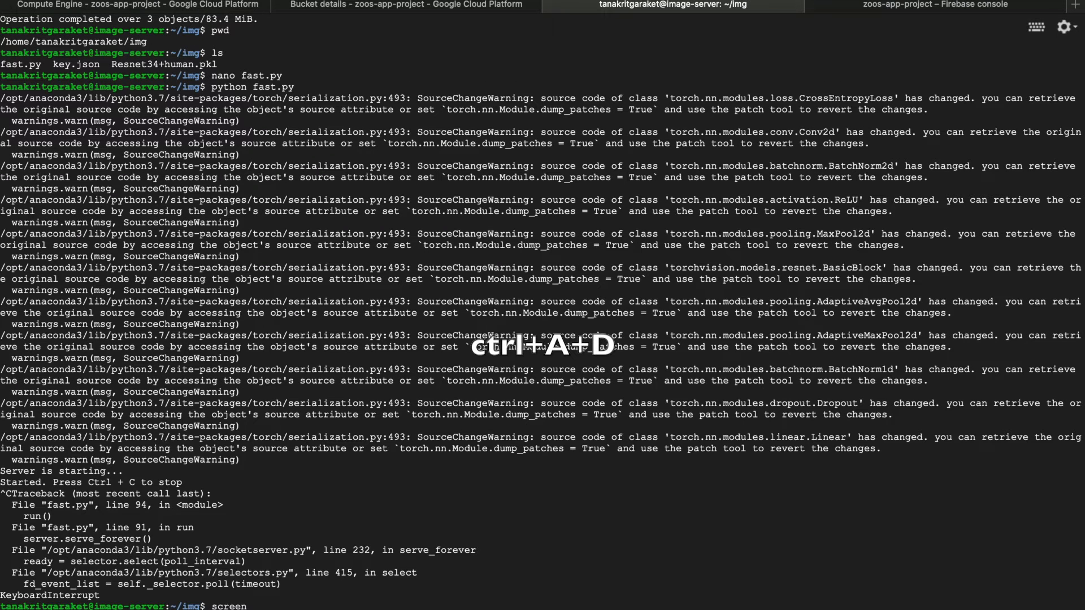
Switch to the Google Cloud console, open image-server's network details and go to the VPC network's firewall rules
click(551, 4)
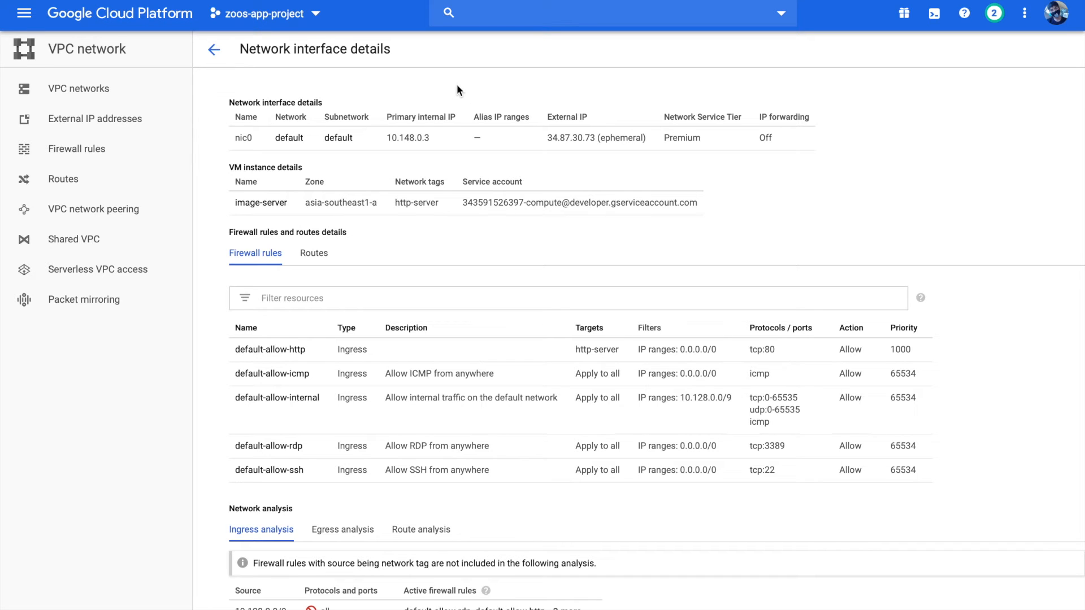
click(215, 50)
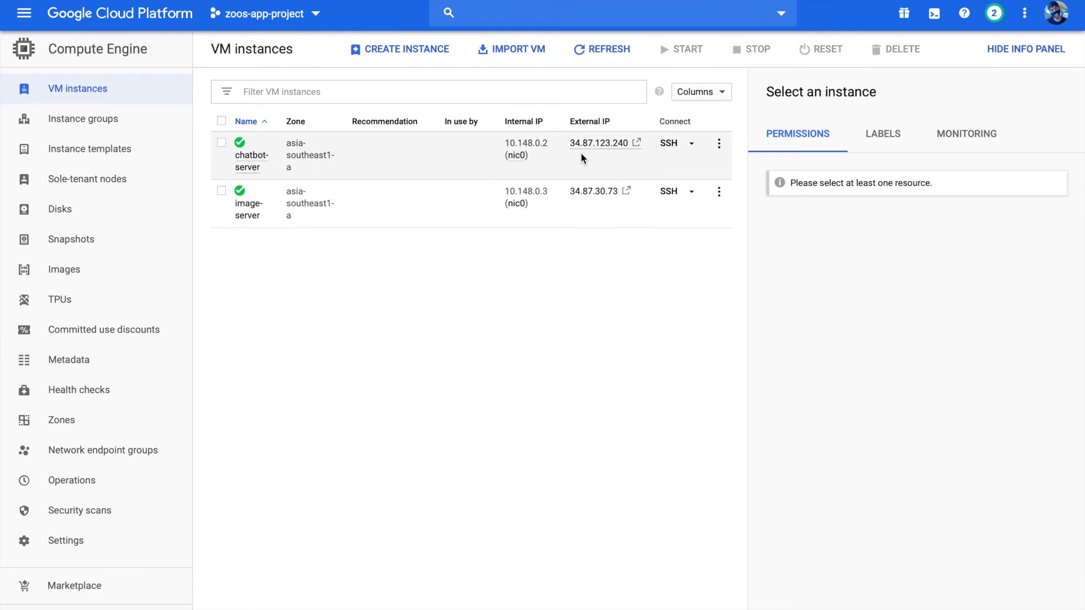
click(719, 194)
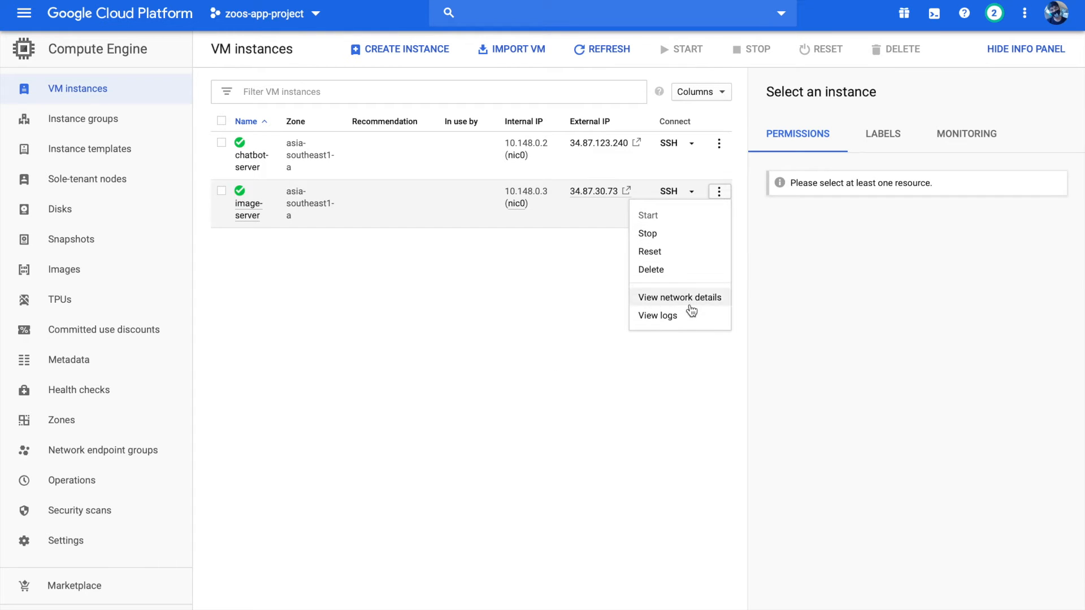
click(690, 304)
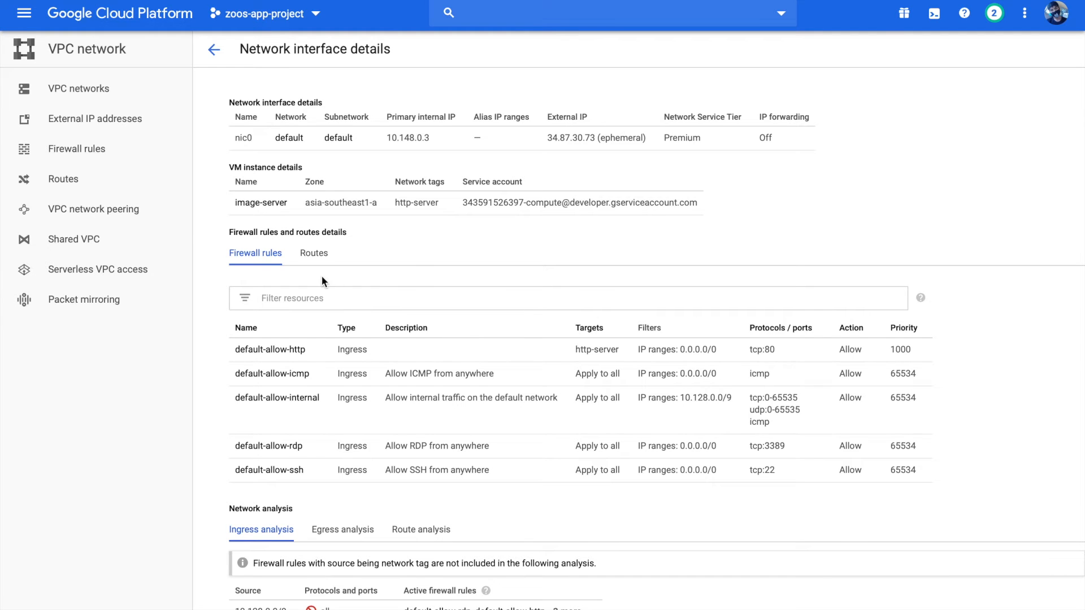
click(113, 149)
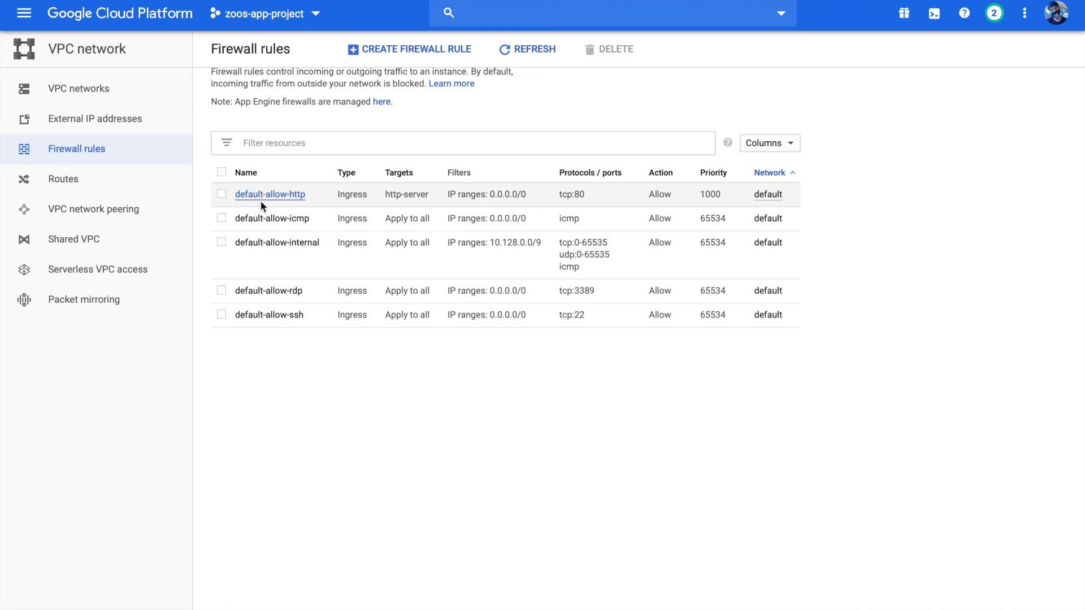
Start a new firewall rule and name it http-5000
click(422, 51)
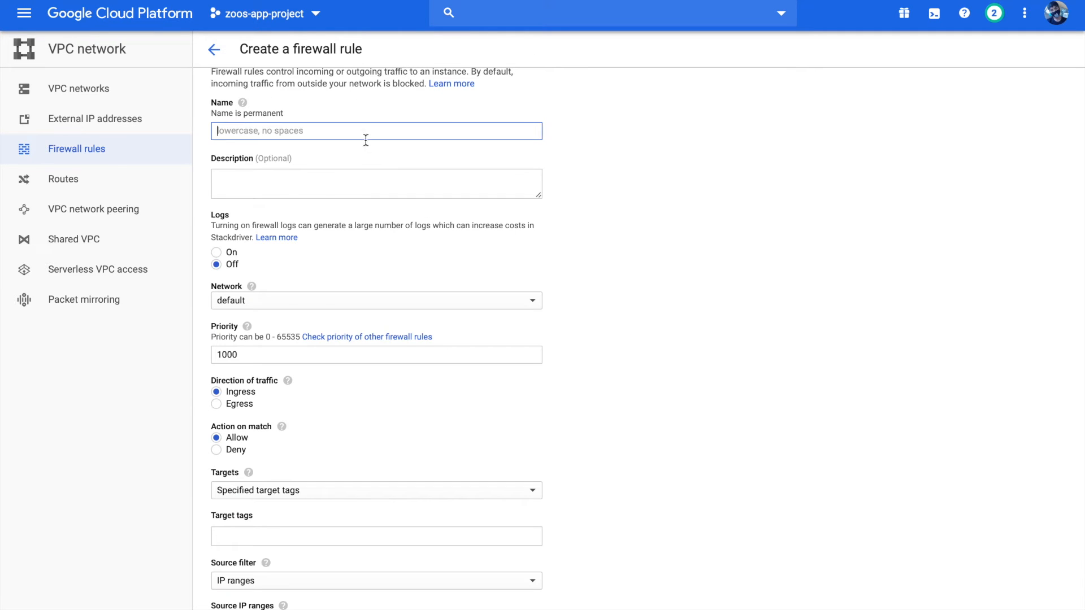
scroll(365, 119, up, 1)
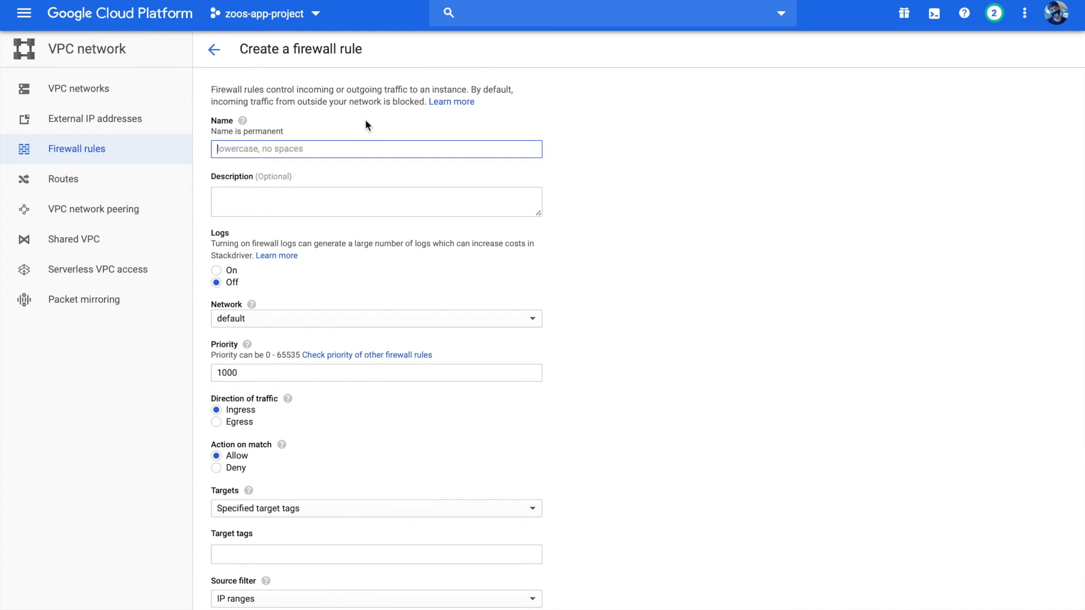
text(http-5000)
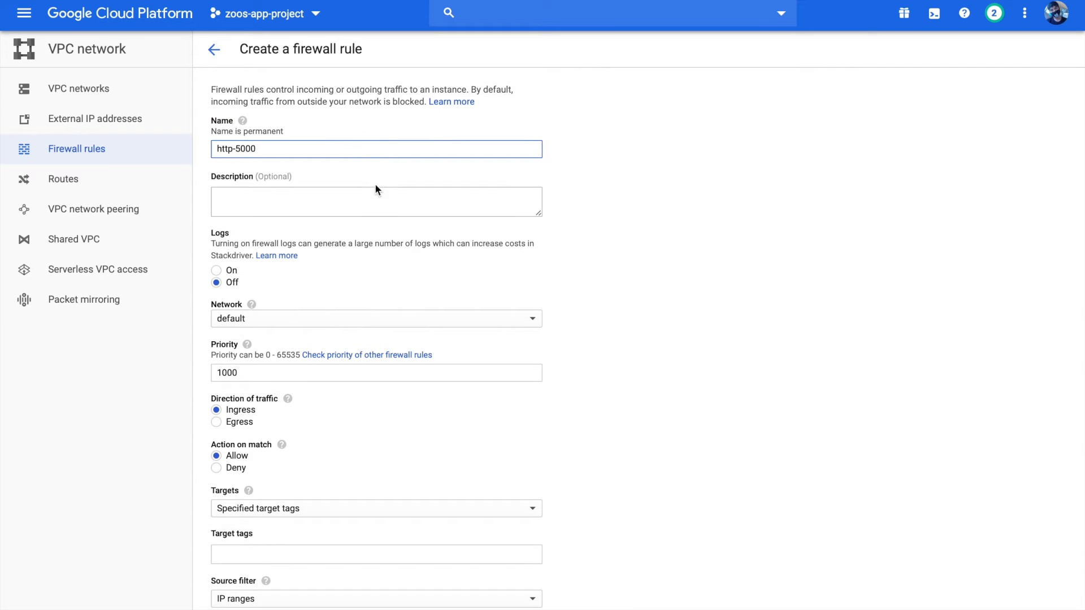
Keep the default network and specified target tags for the firewall rule, and enter http-server as its target tag
scroll(375, 186, down, 1)
scroll(322, 262, down, 1)
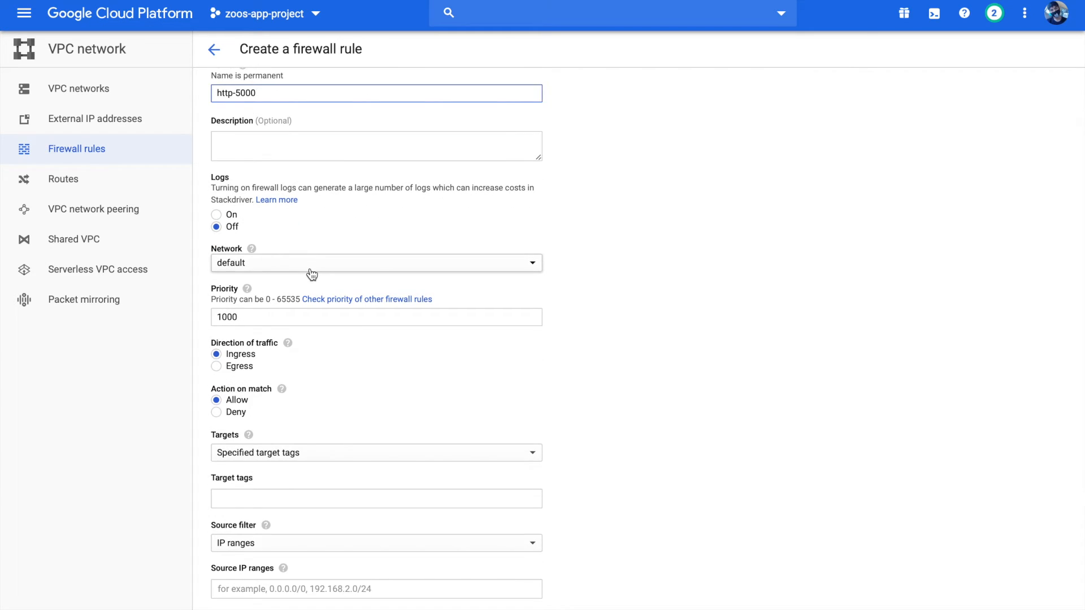
scroll(310, 278, down, 1)
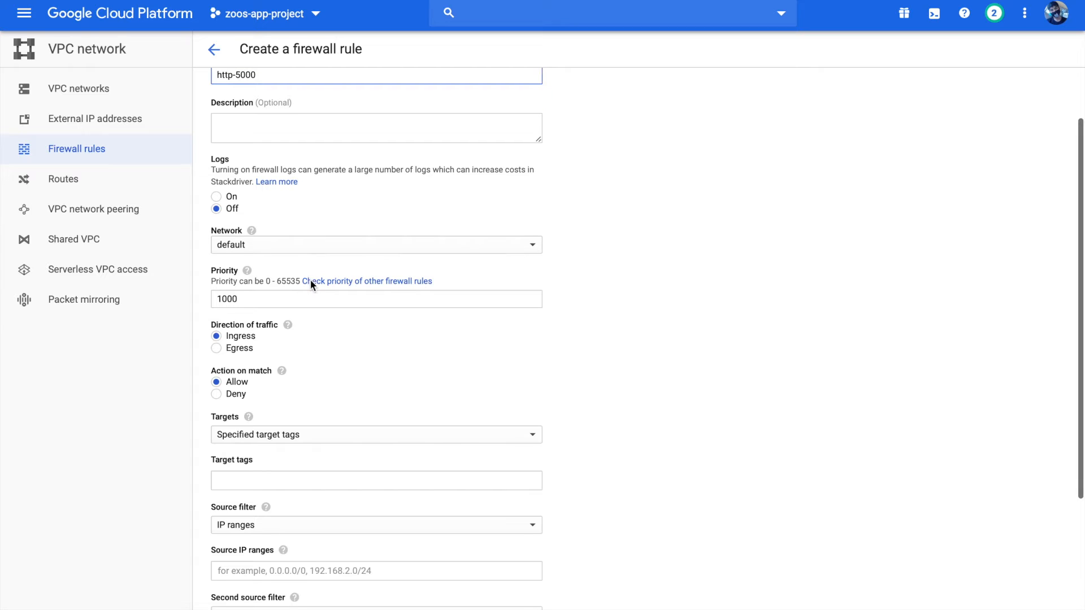
click(315, 256)
click(311, 255)
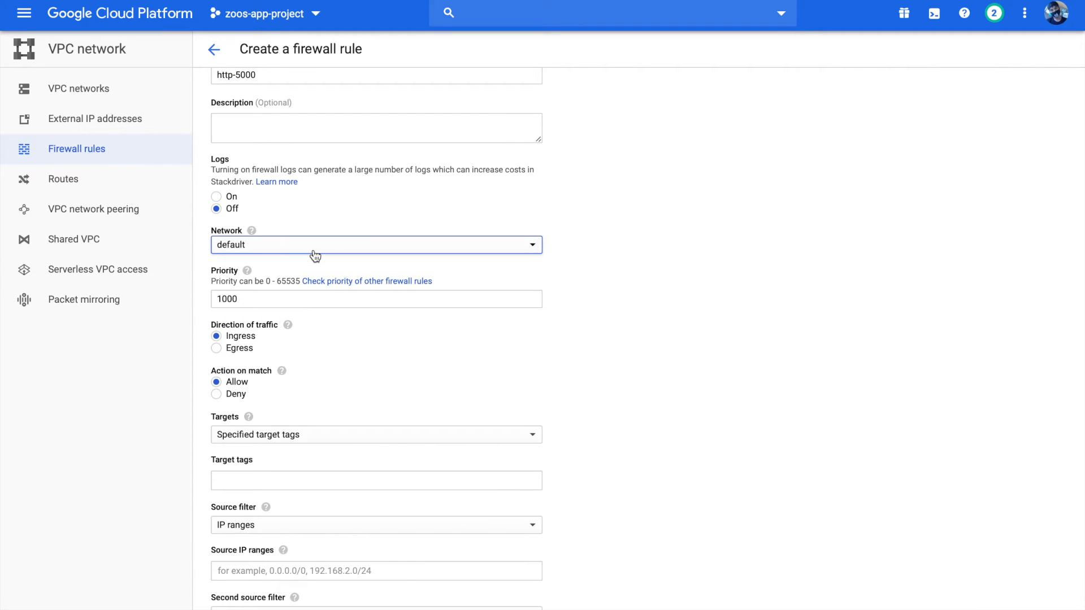
scroll(305, 282, down, 1)
scroll(287, 339, down, 2)
click(290, 332)
click(300, 334)
click(293, 374)
text(http-server)
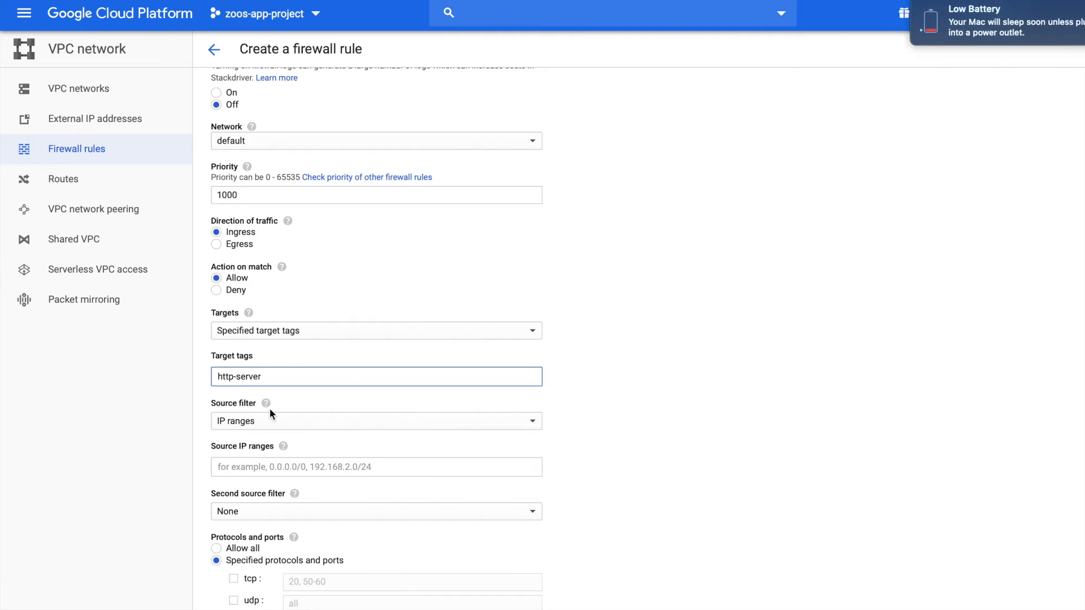
Set the firewall rule's source IP ranges to 0.0.0.0/0
scroll(269, 408, down, 2)
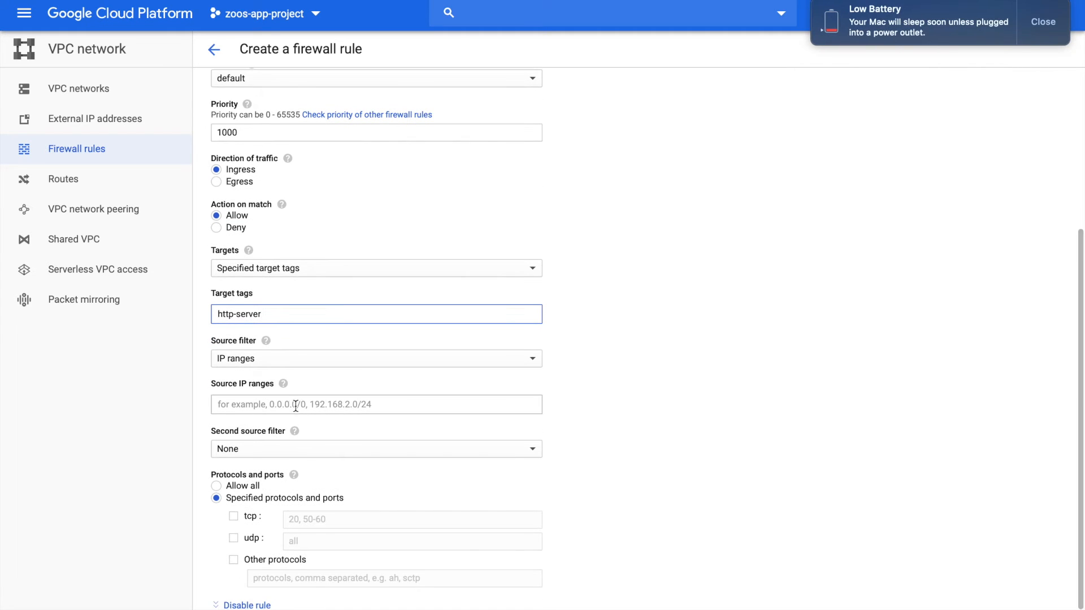
click(295, 411)
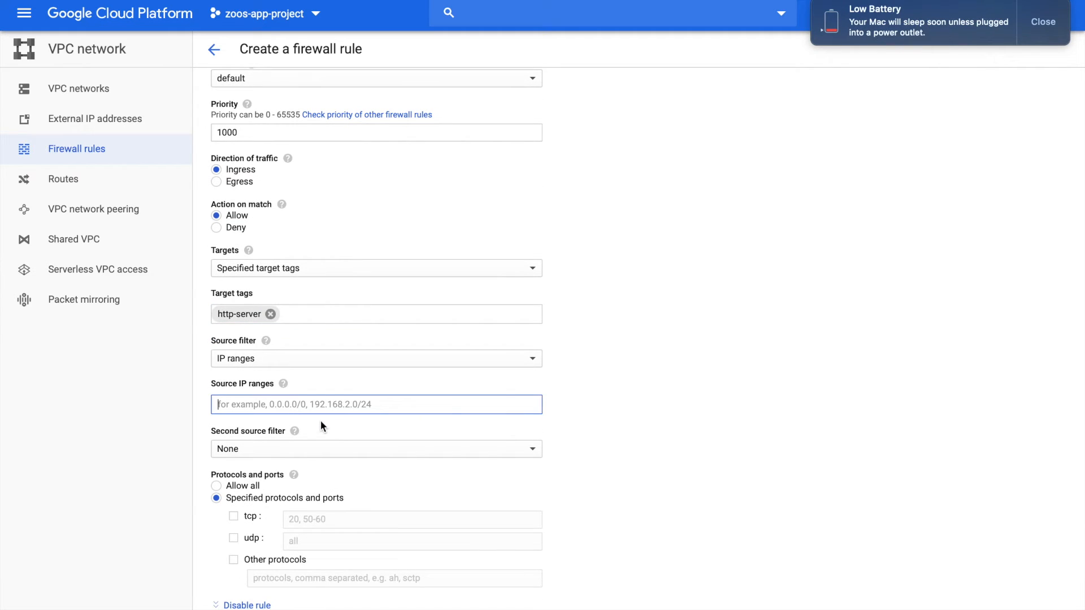
text(0.0.0)
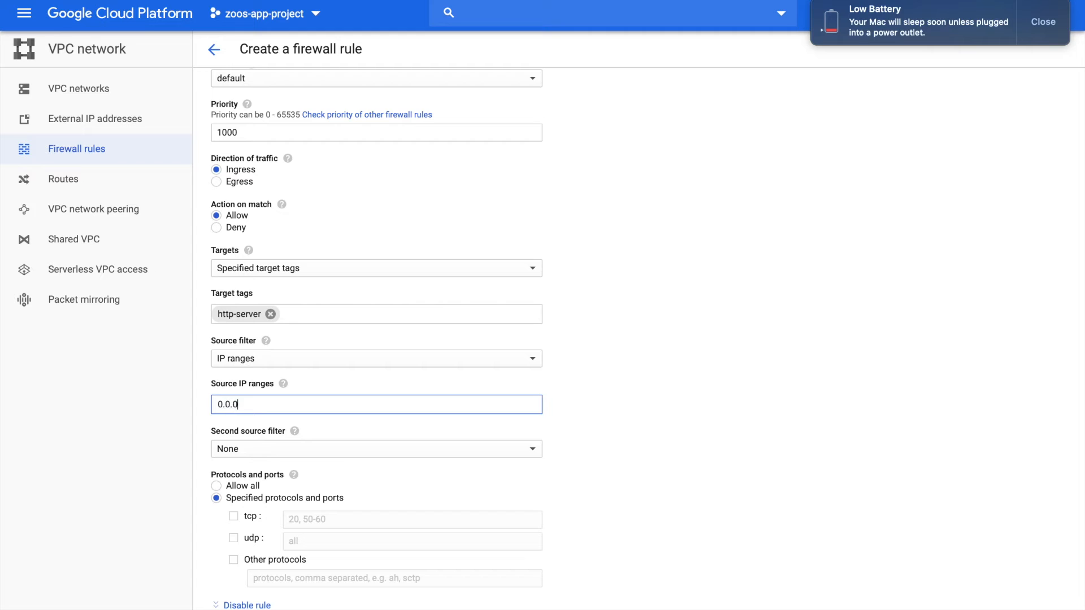
text(.0/0)
Allow TCP port 5000 in the rule's specified protocols and create the firewall rule
scroll(315, 496, down, 2)
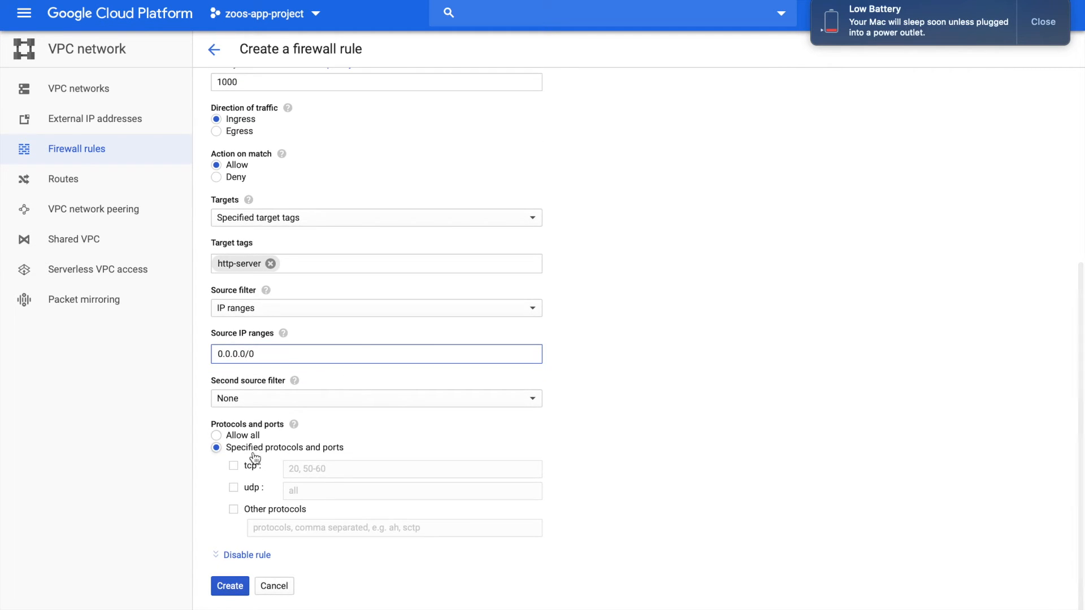
click(255, 472)
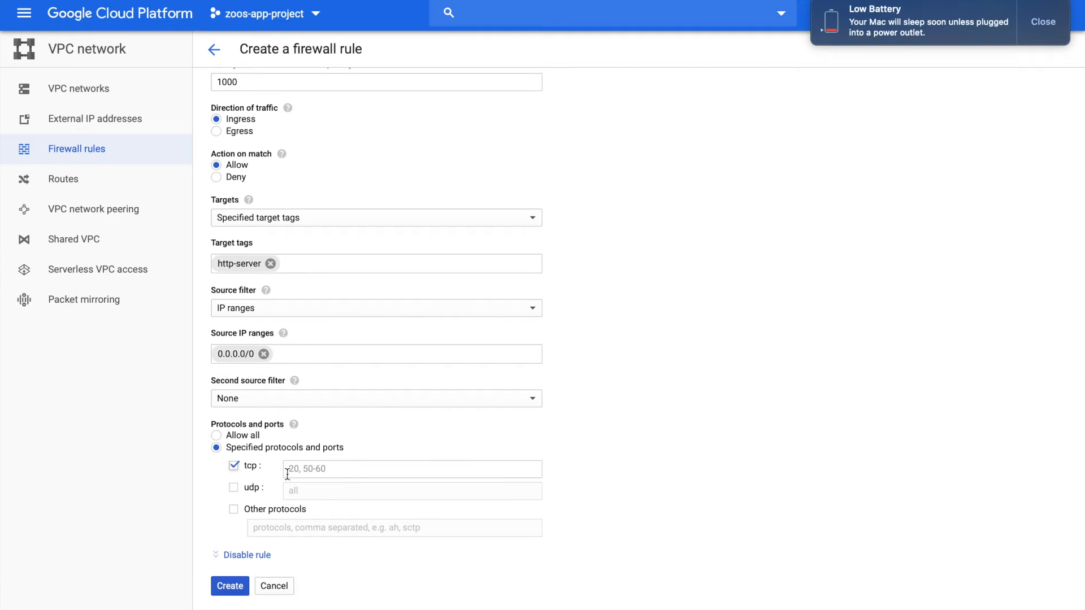
click(314, 473)
click(315, 472)
text(5000)
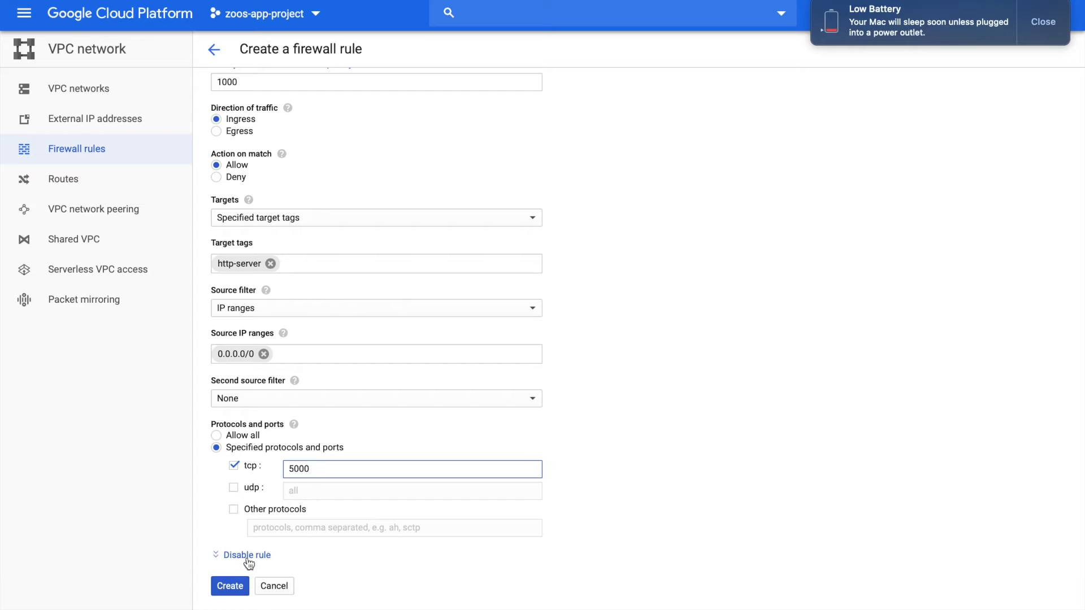
click(232, 585)
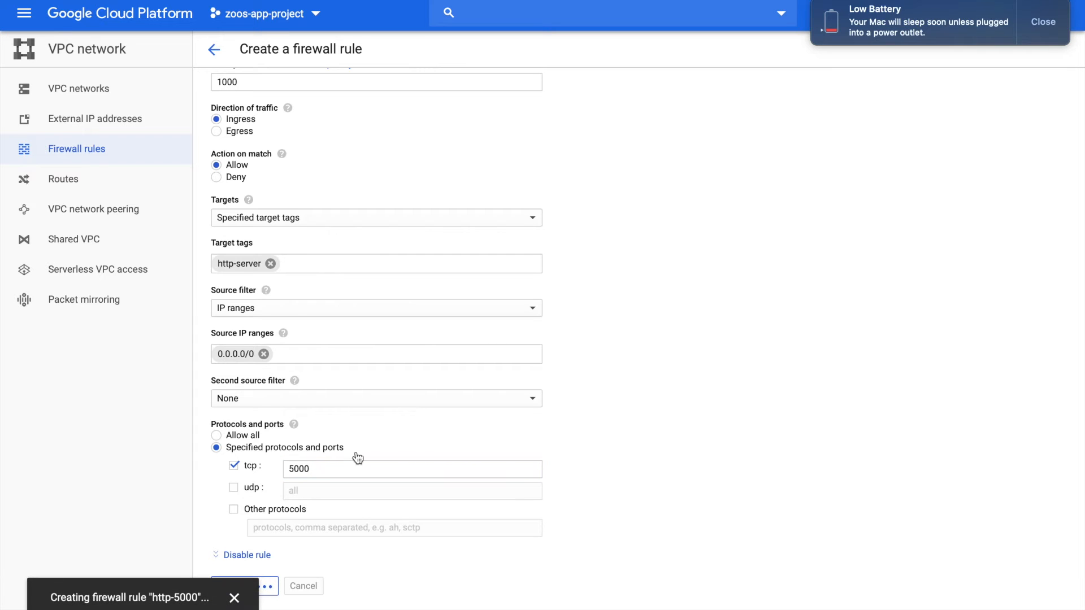
scroll(372, 441, up, 3)
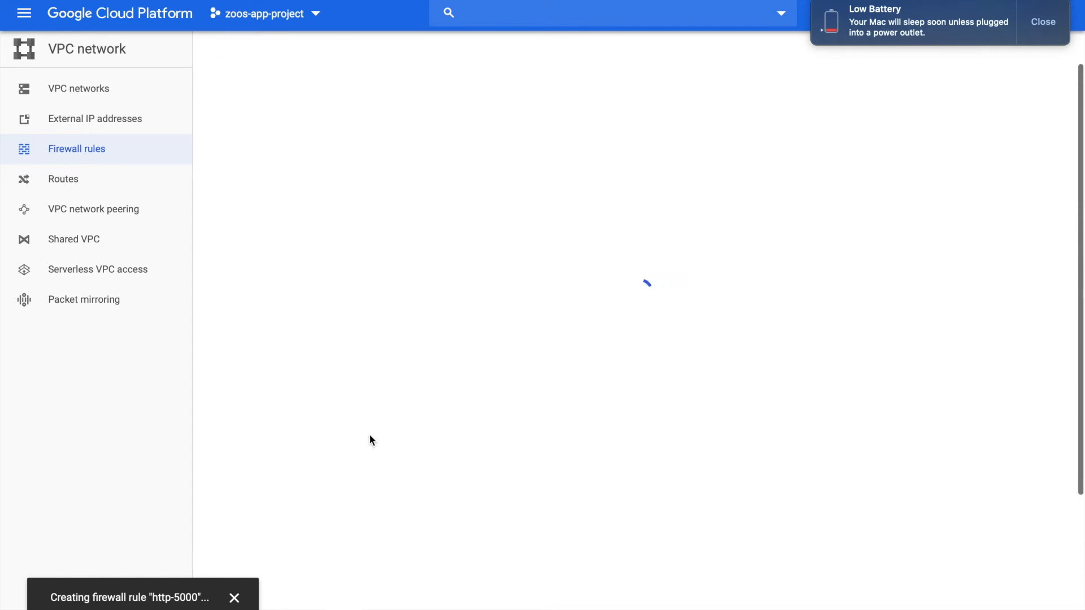
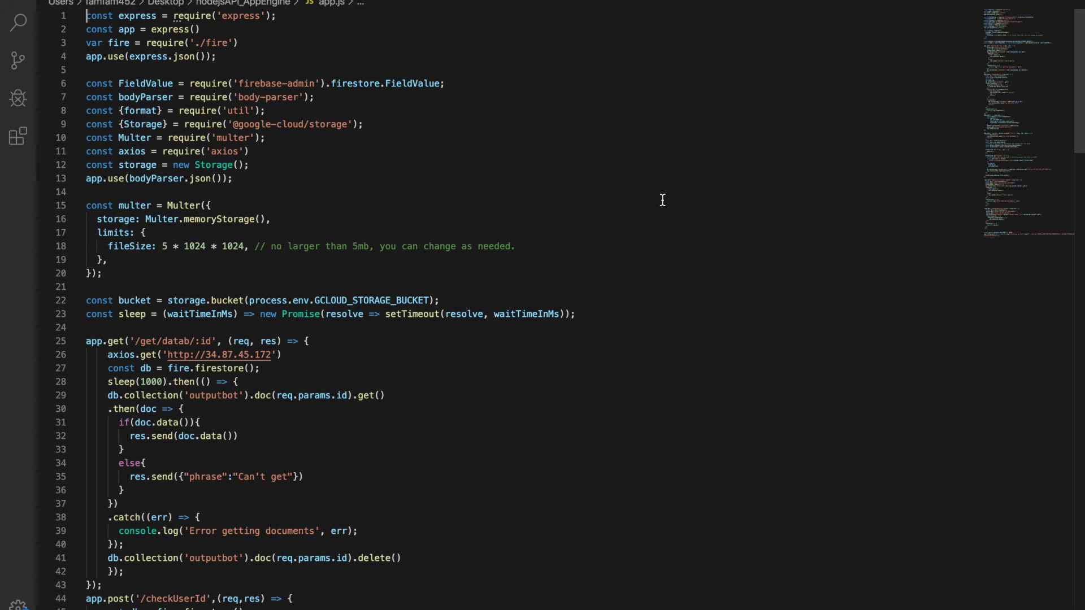
Switch to the Google Cloud VM instances list, copy chatbot-server's external IP address, and return to app.js
key(ctrl+Left)
click(323, 88)
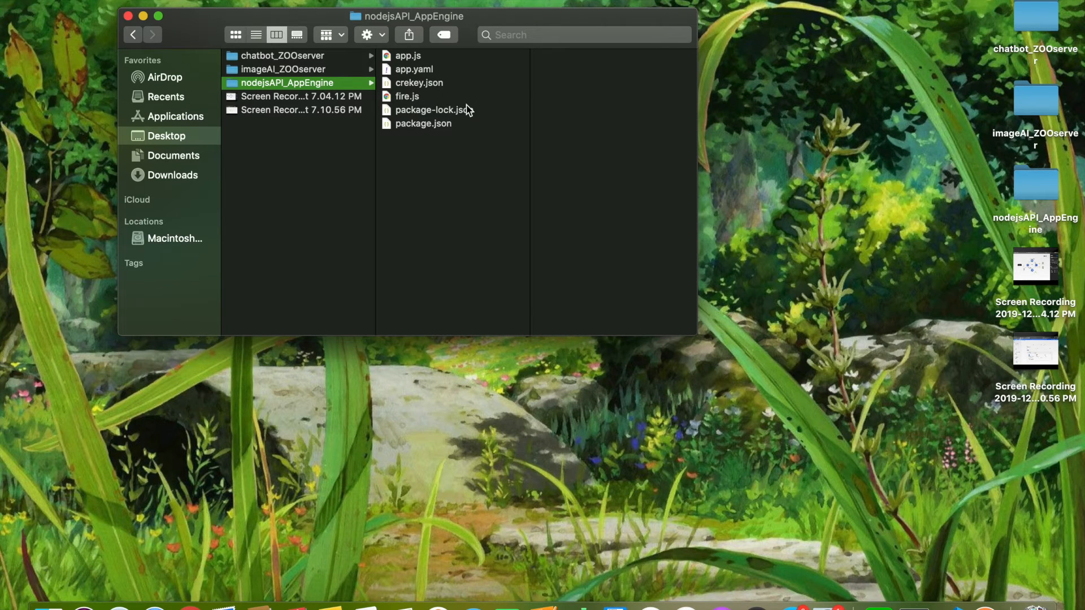
key(ctrl+Right)
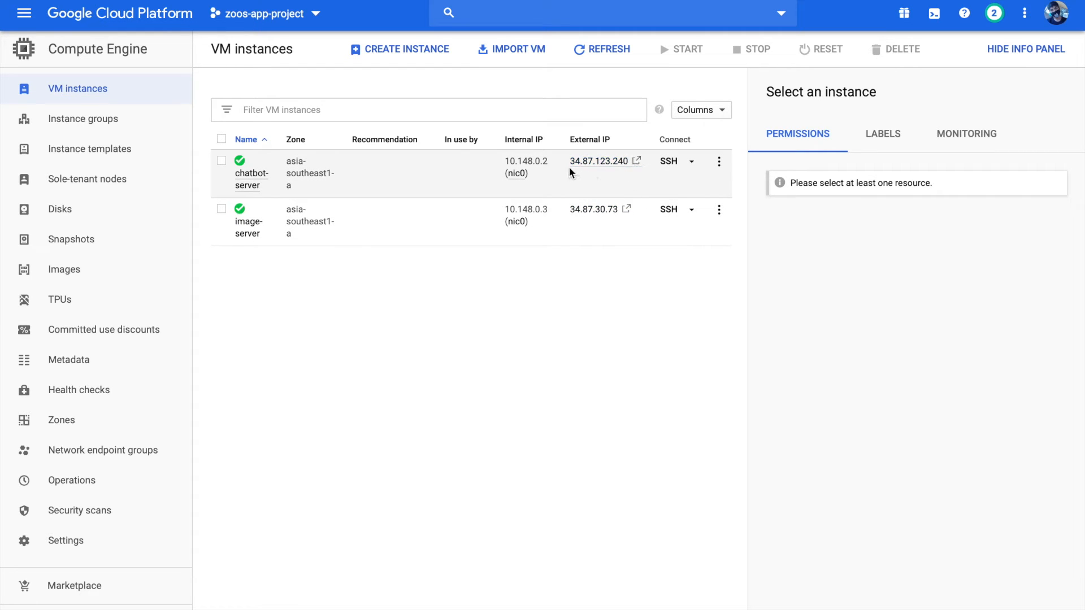
double_click(596, 168)
key(super+c)
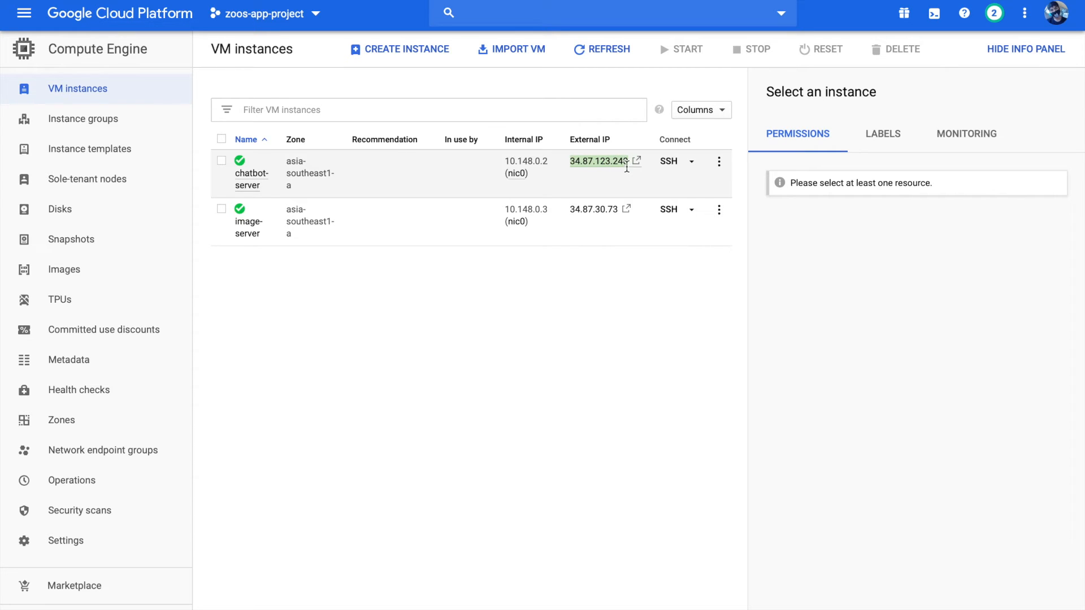
click(627, 171)
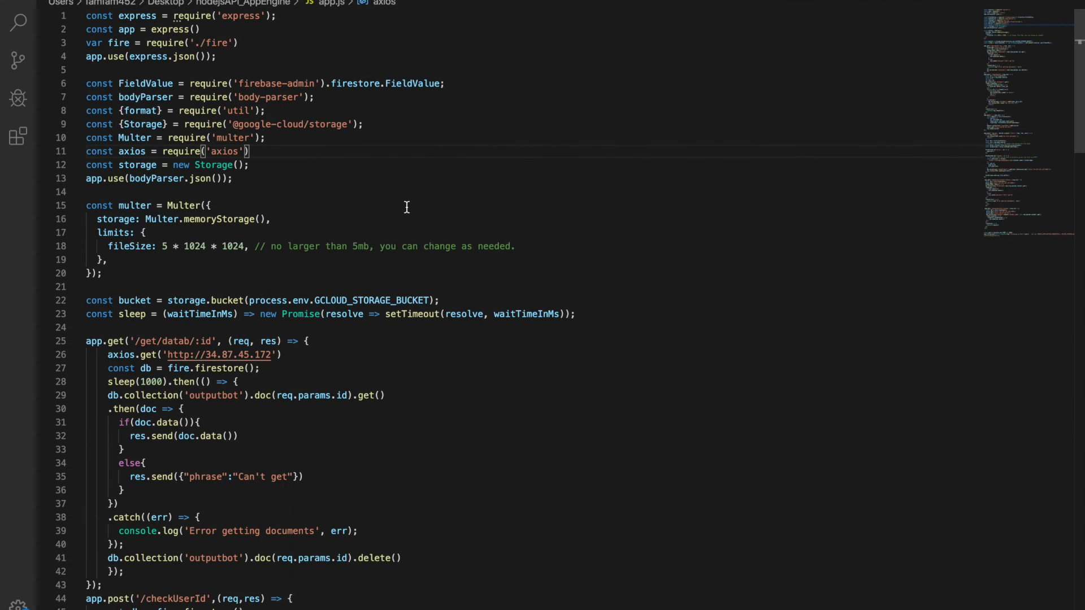
In app.js, replace the IP in the app.post('/') handler's axios.get URL with 34.87.123.240
scroll(407, 208, down, 15)
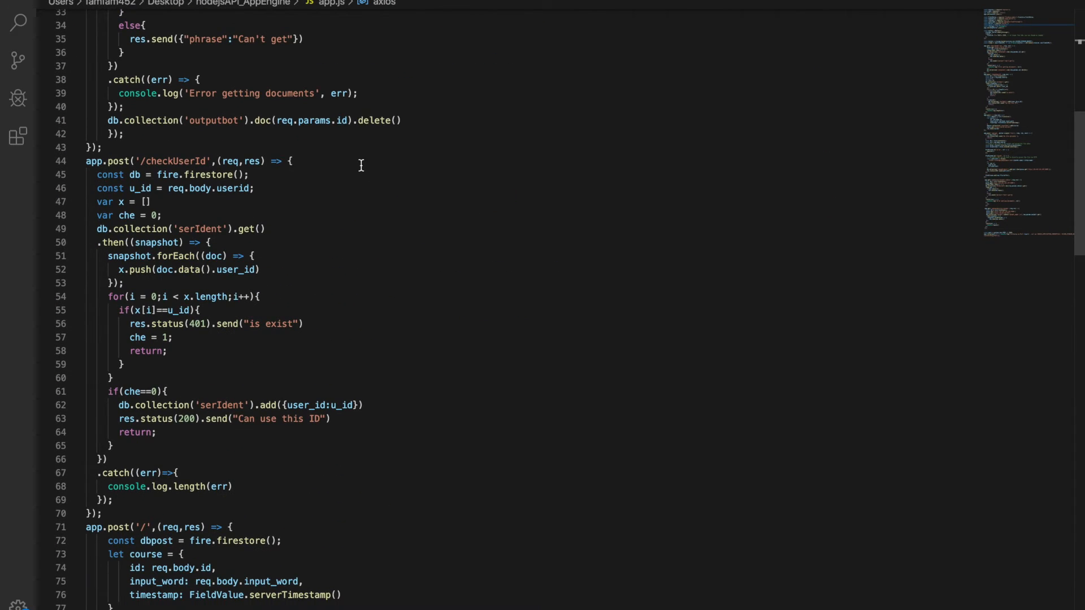
scroll(289, 163, down, 4)
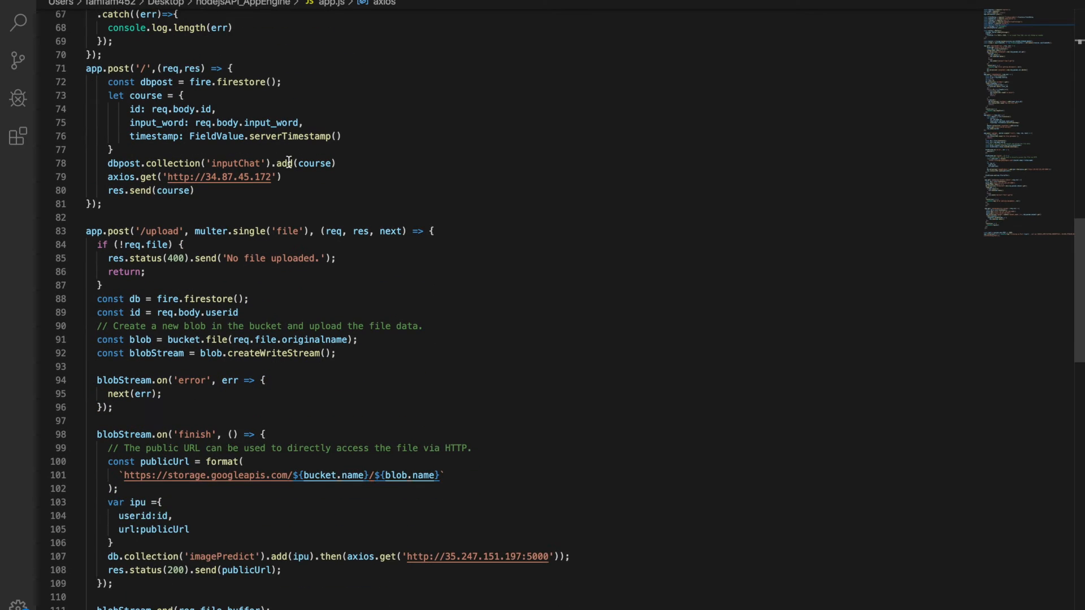
drag(271, 177, 168, 182)
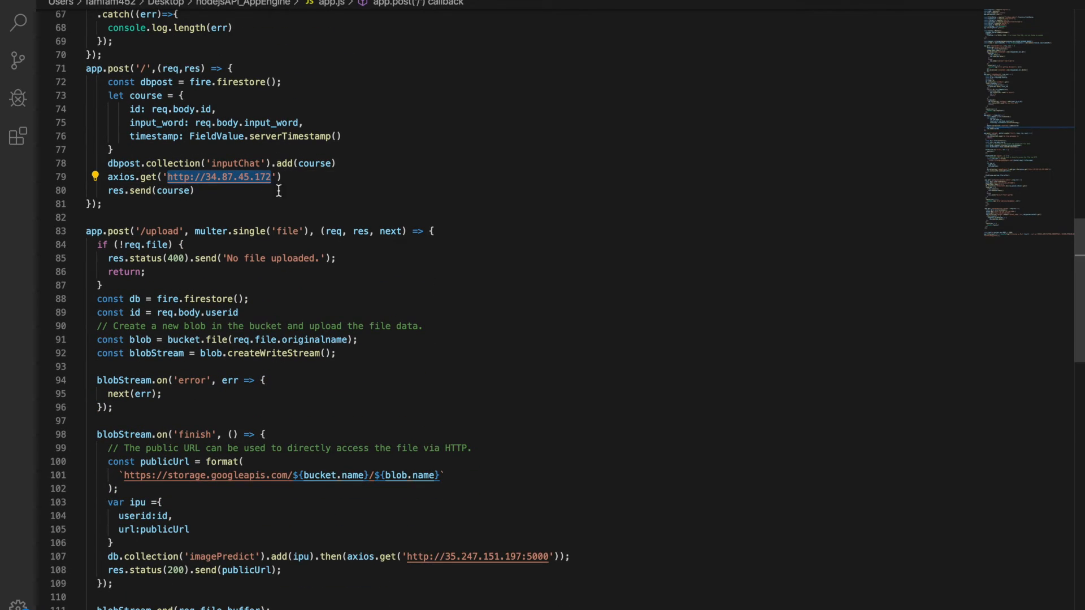
drag(272, 179, 208, 179)
key(super+v)
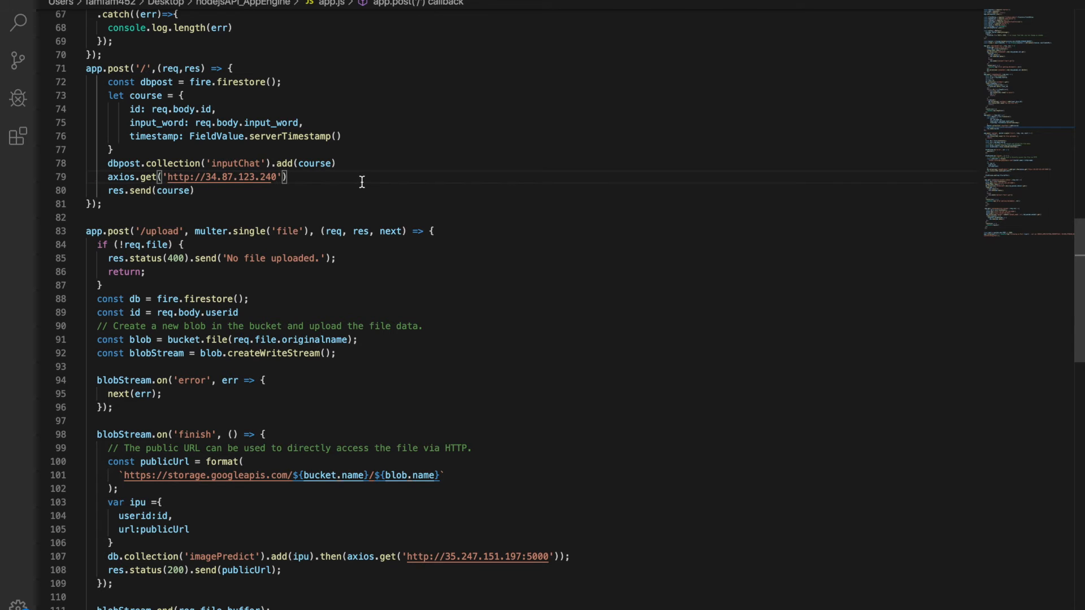
scroll(363, 181, down, 6)
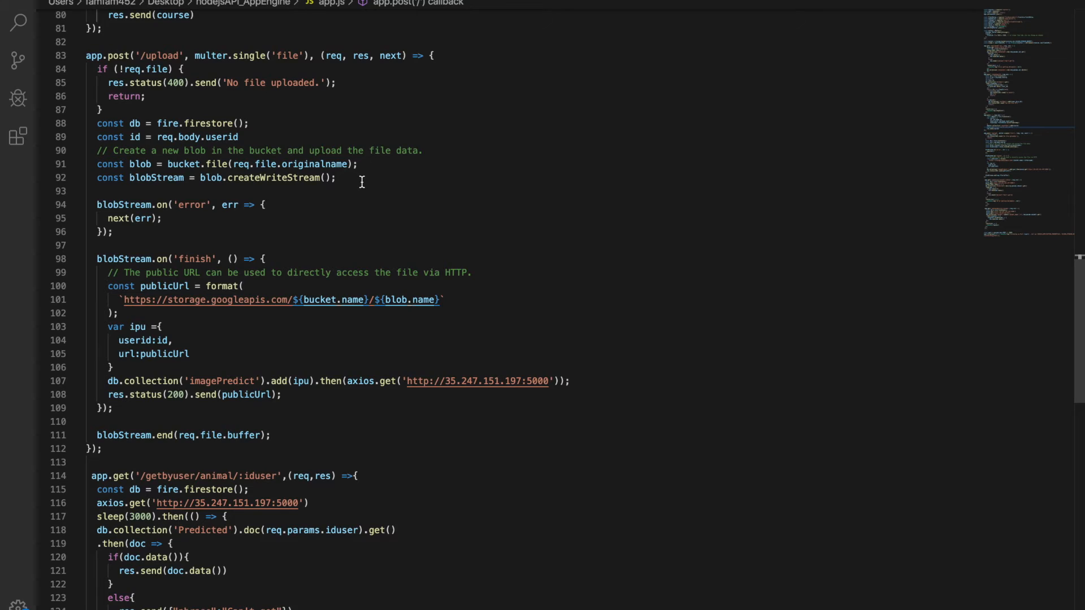
scroll(363, 181, down, 1)
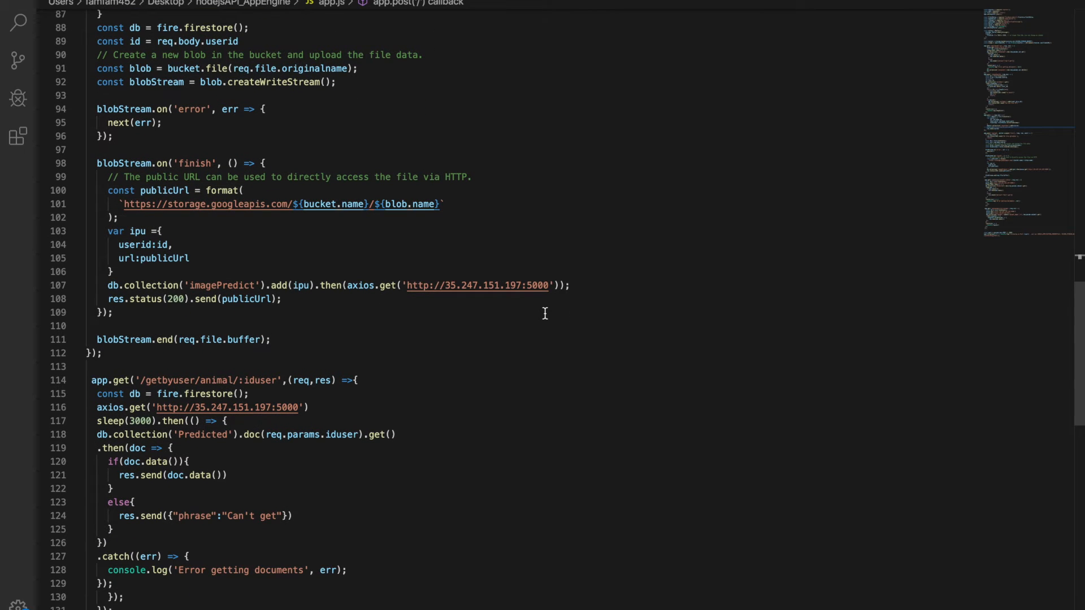
scroll(545, 313, down, 8)
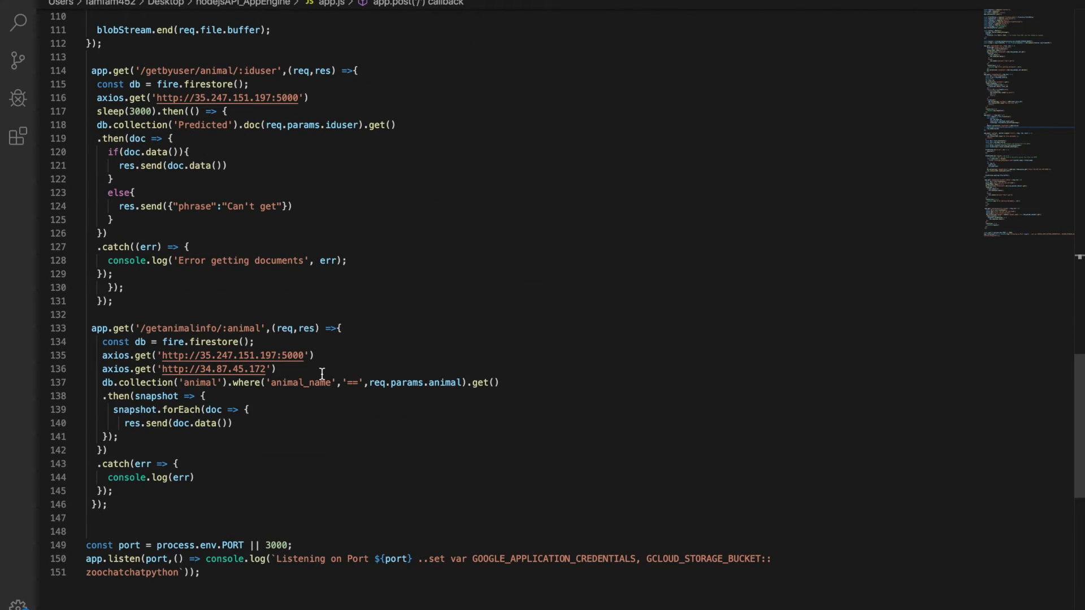
drag(268, 371, 198, 364)
key(super+v)
click(288, 370)
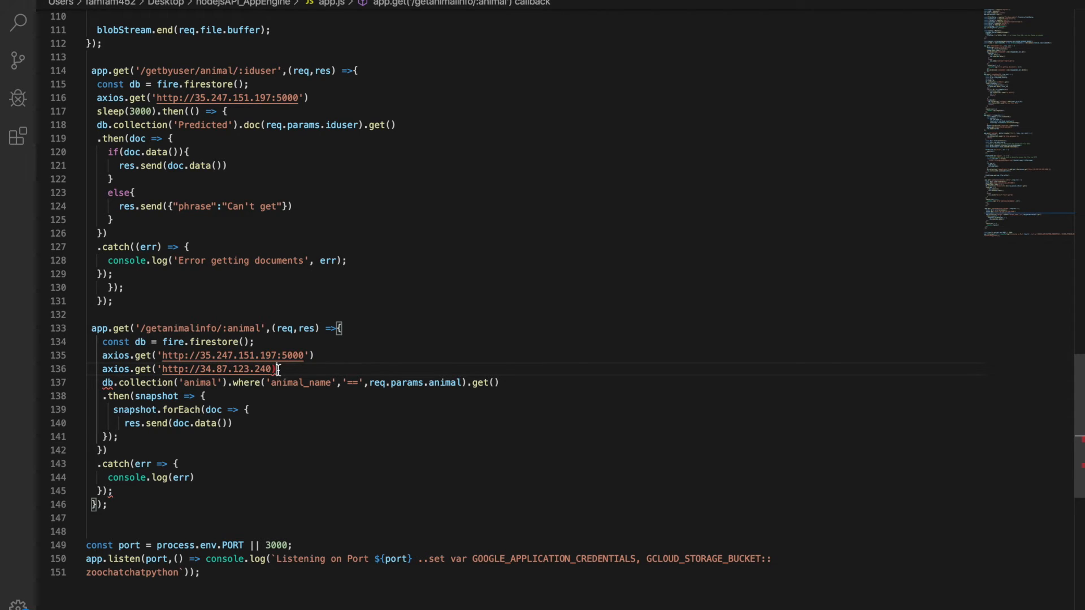
text(')
Replace the IP in the /get/datab/:id handler's axios.get URL with 34.87.123.240
scroll(398, 357, up, 5)
scroll(398, 357, up, 10)
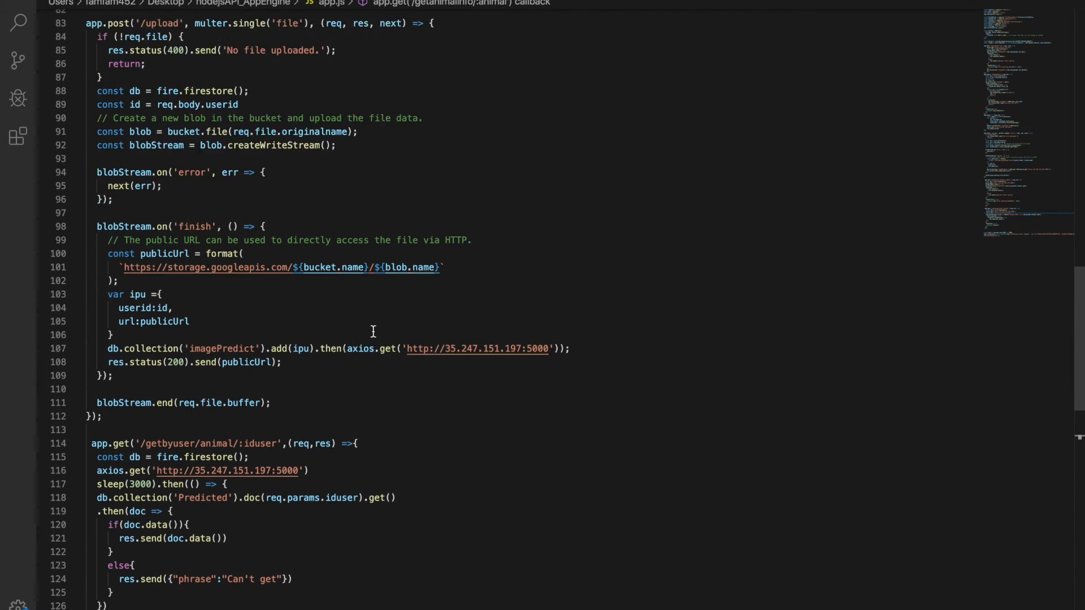
scroll(373, 331, up, 3)
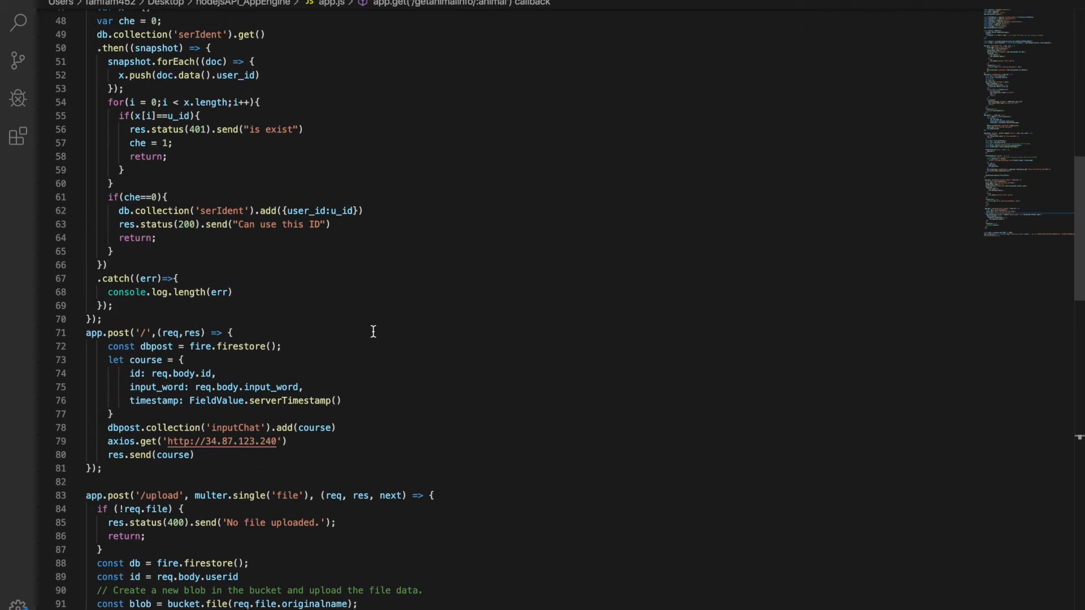
scroll(289, 446, up, 10)
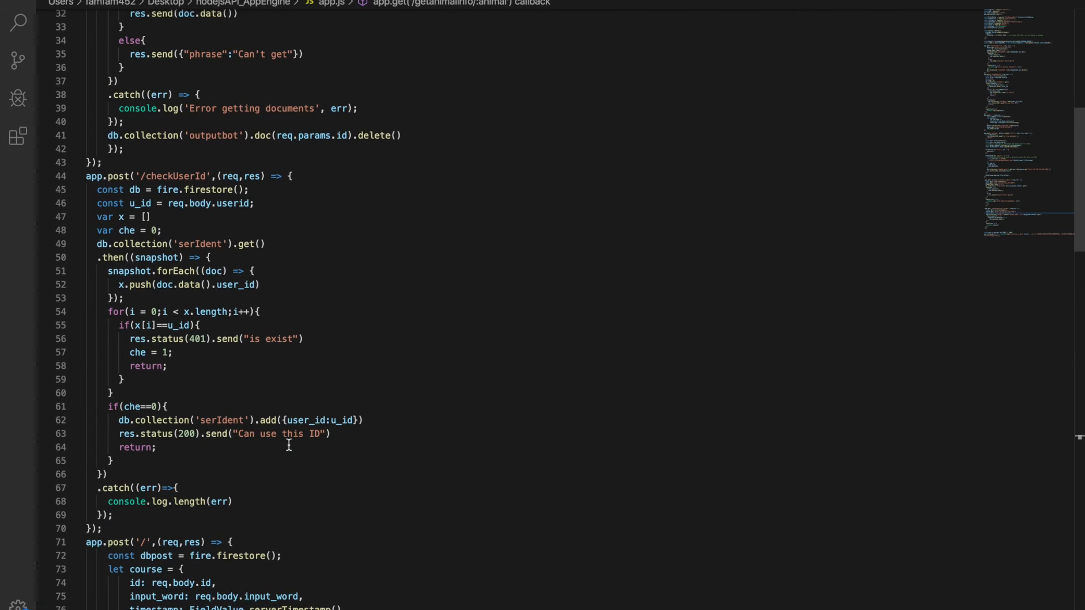
scroll(298, 250, up, 3)
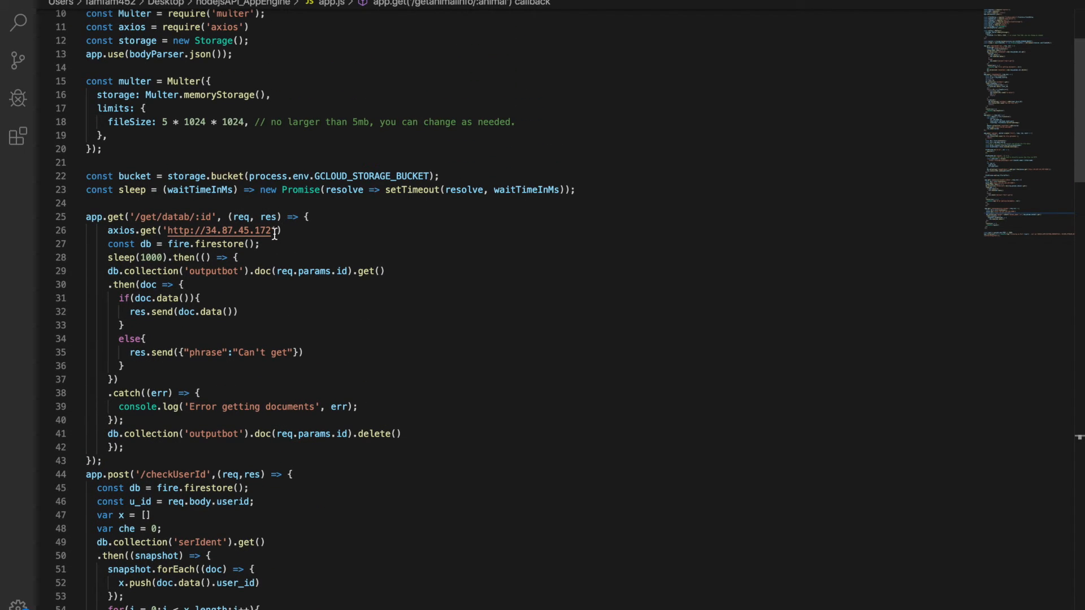
drag(272, 230, 213, 231)
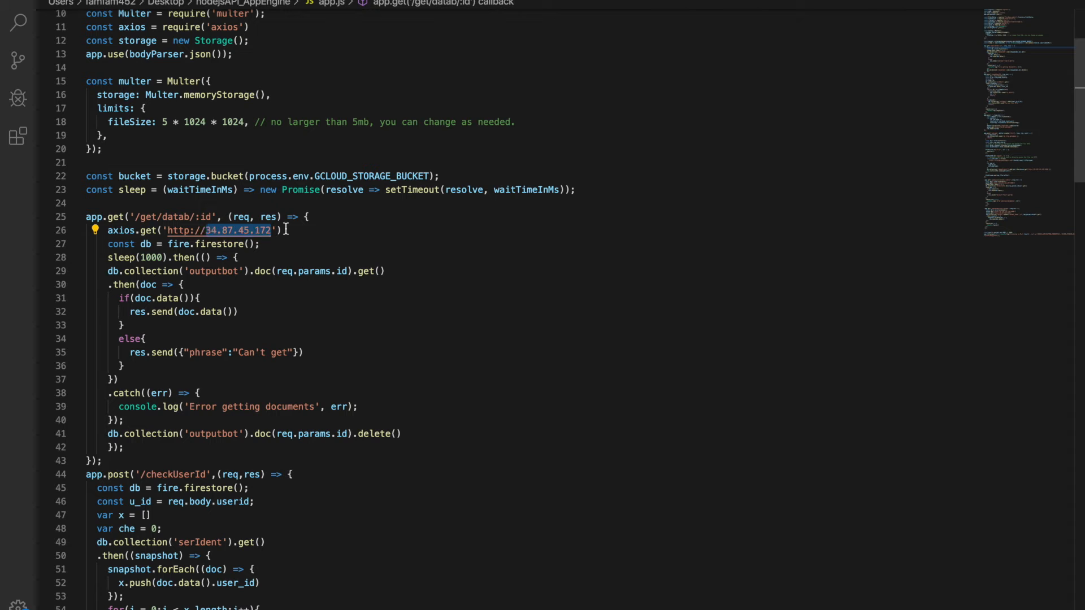
text(.87.123.240)
Review the remaining service URLs in app.js, then copy image-server's external IP from the VM instances list and return to the code
scroll(327, 368, down, 20)
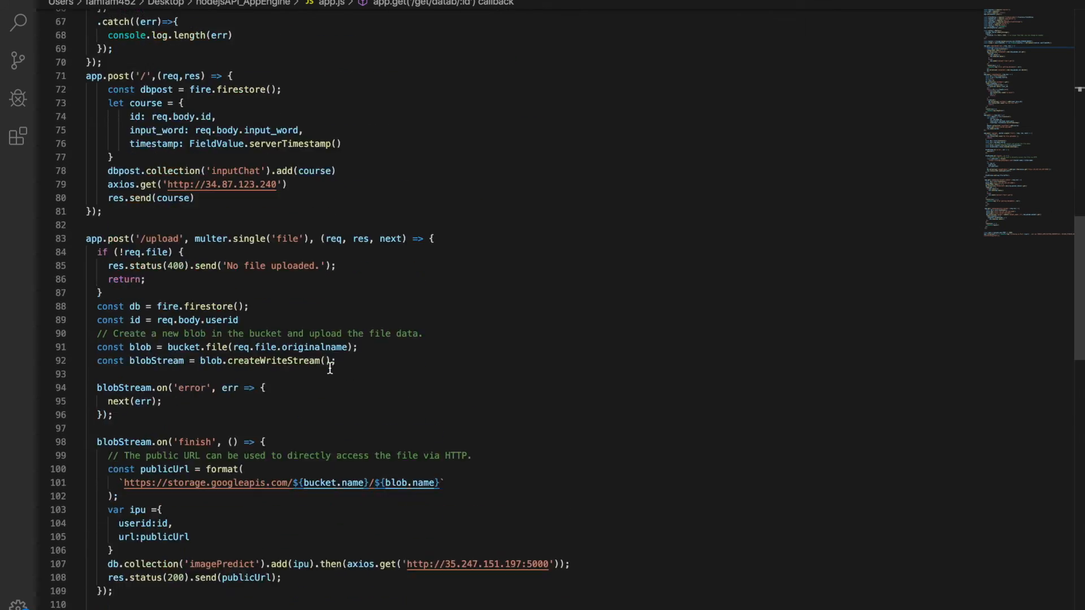
click(484, 322)
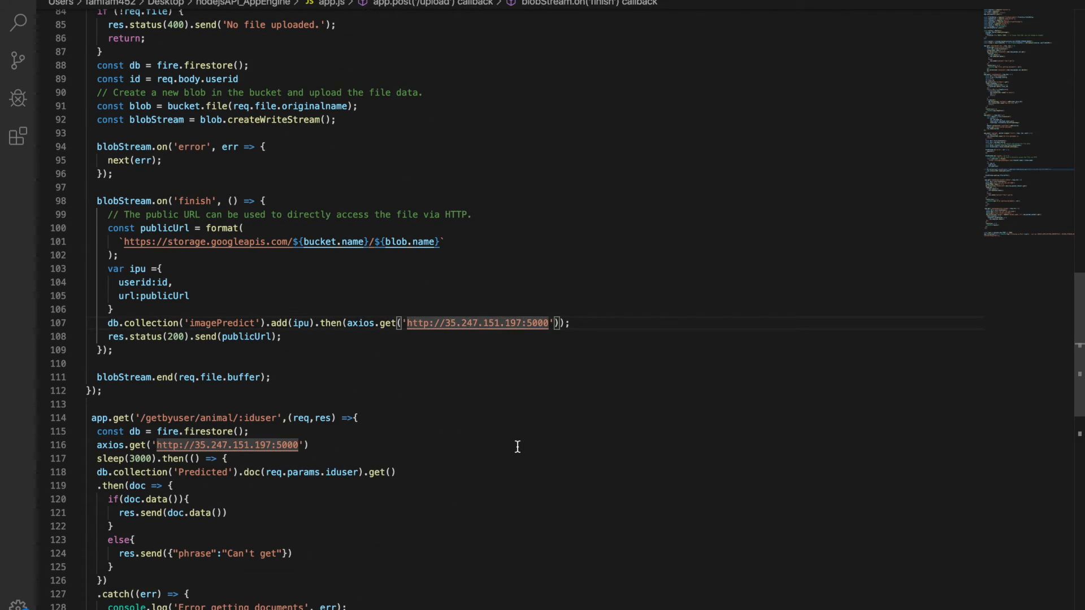
scroll(517, 447, up, 10)
scroll(517, 447, up, 4)
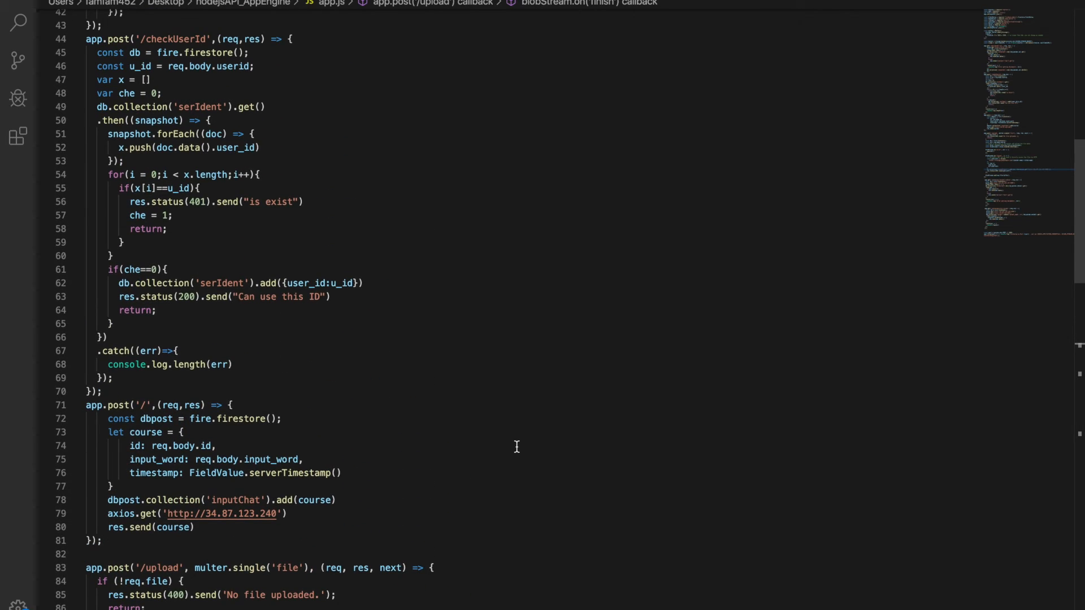
scroll(517, 447, up, 7)
scroll(517, 447, down, 20)
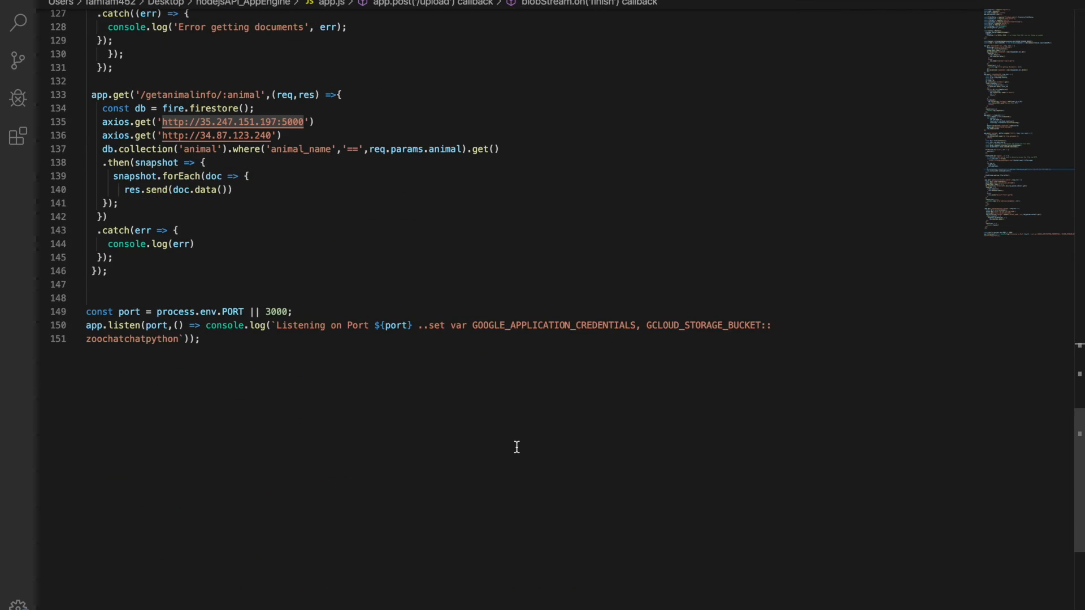
scroll(517, 447, up, 9)
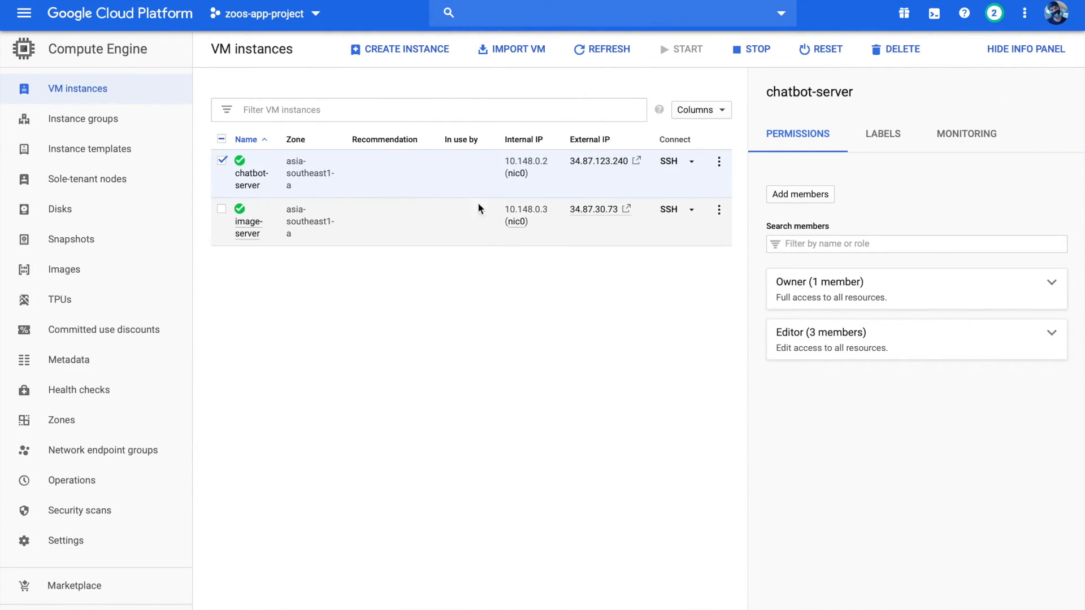
drag(568, 213, 619, 215)
key(super+c)
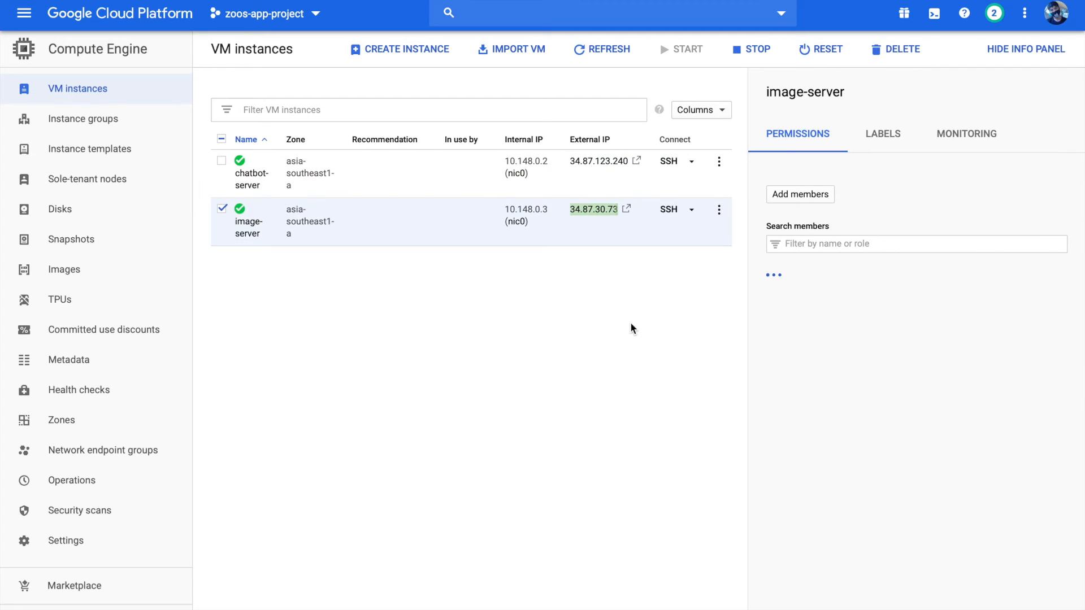
key(ctrl+Left)
key(ctrl+Left)
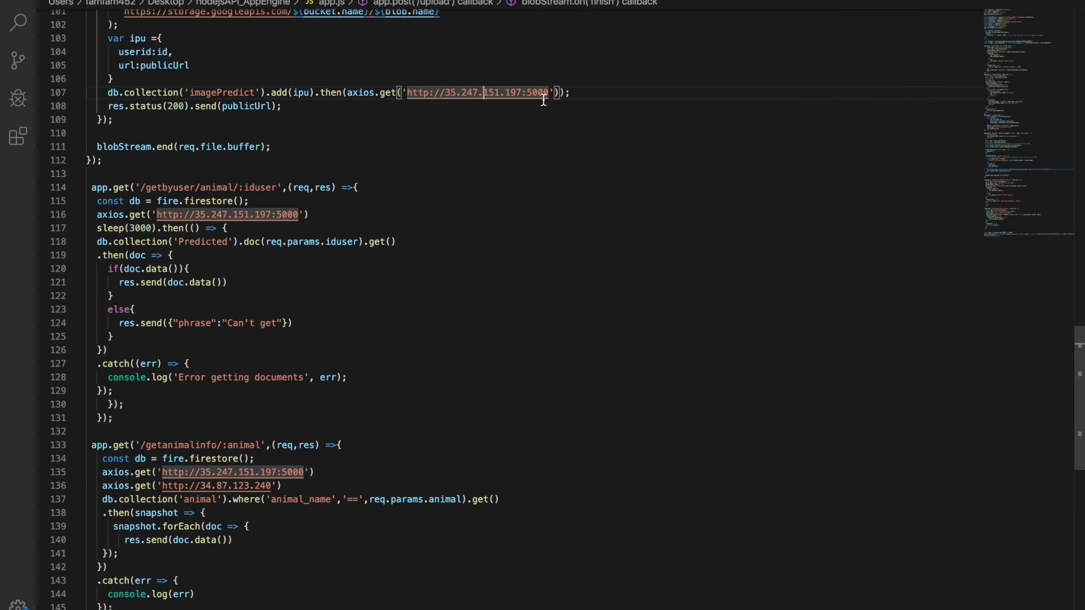
click(522, 91)
drag(522, 92, 444, 98)
key(super+v)
click(419, 177)
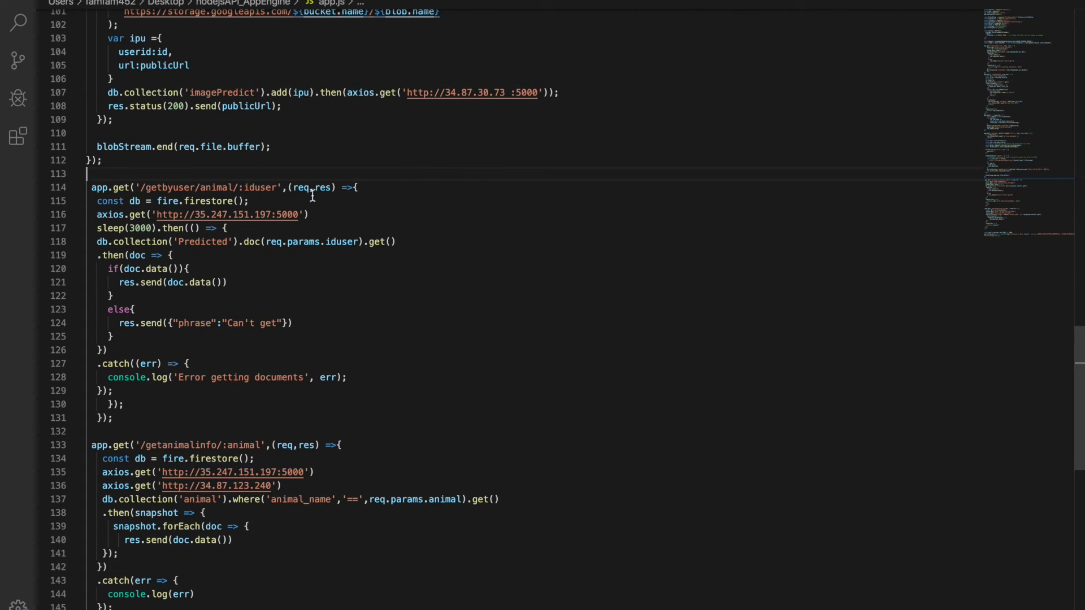
click(509, 93)
key(Left)
key(Left)
key(Left)
key(Left)
key(Left)
key(Left)
key(BackSpace)
click(271, 214)
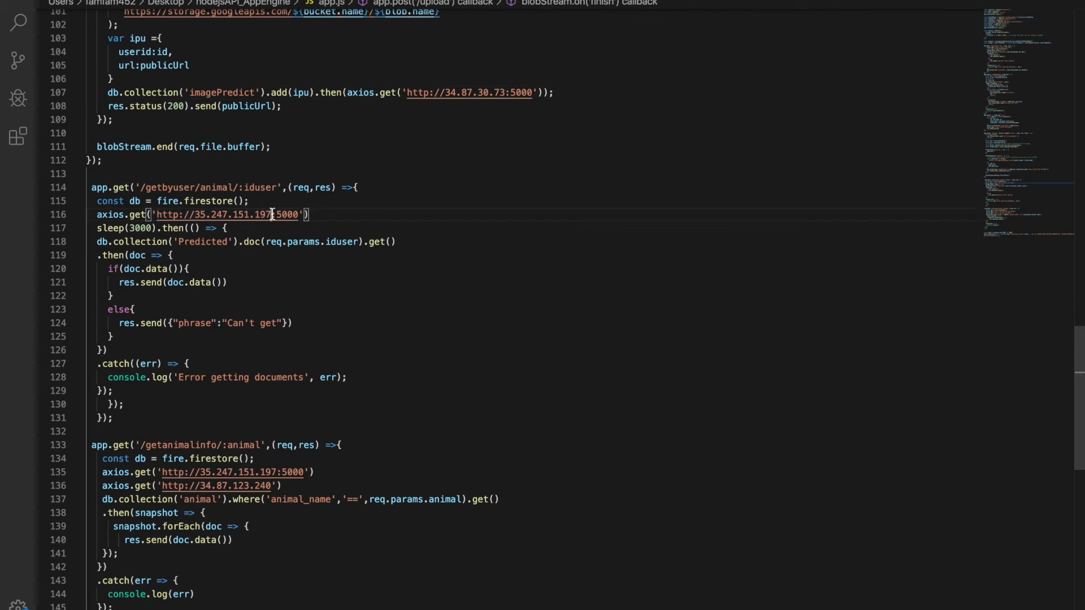
drag(272, 214, 194, 216)
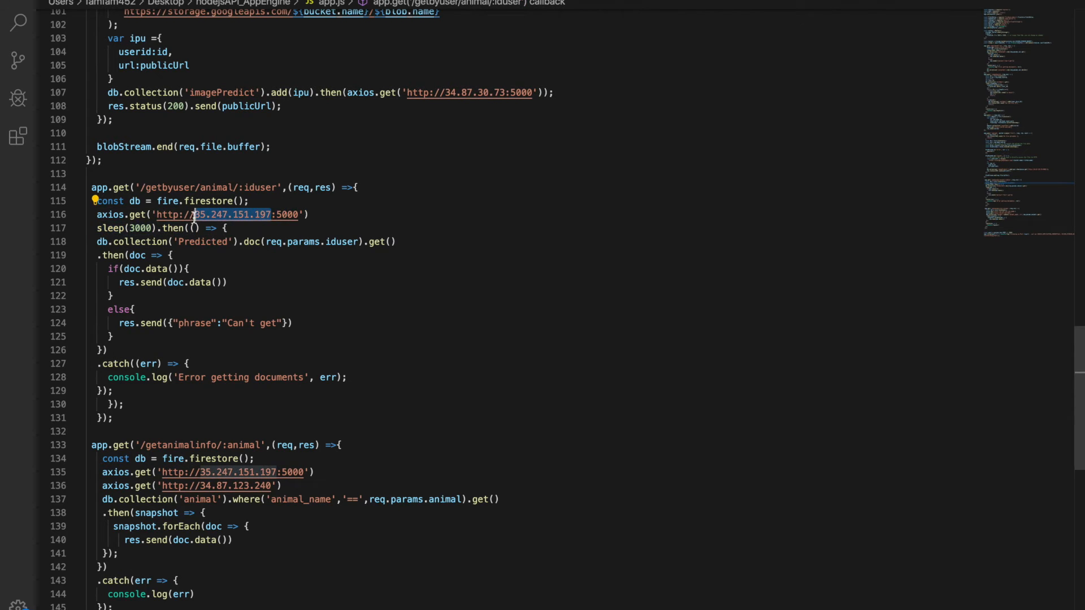
key(super+v)
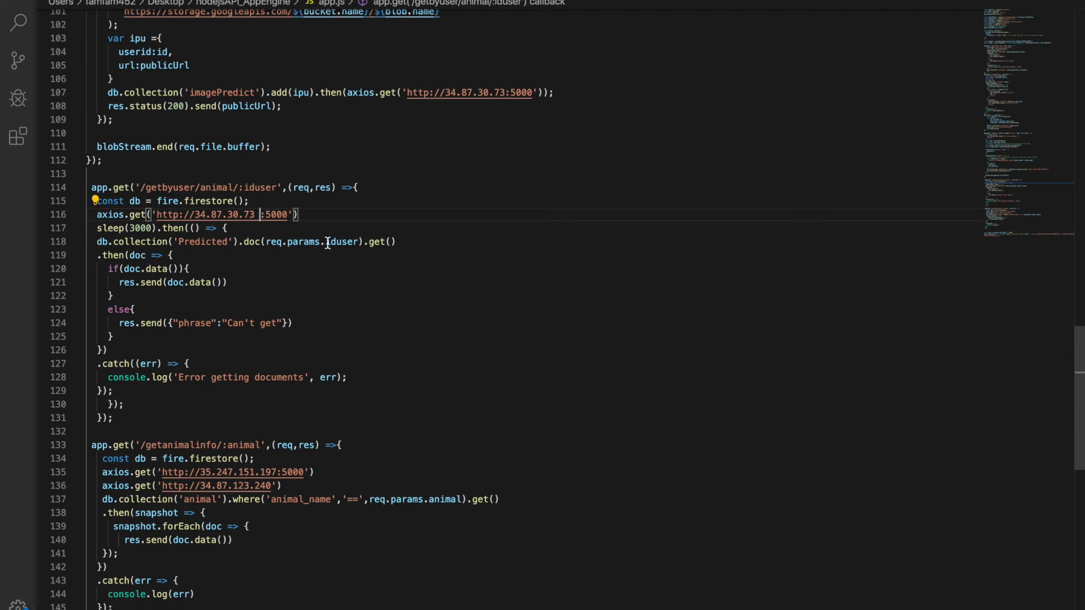
key(BackSpace)
scroll(311, 258, down, 3)
click(277, 391)
drag(278, 391, 201, 392)
key(super+v)
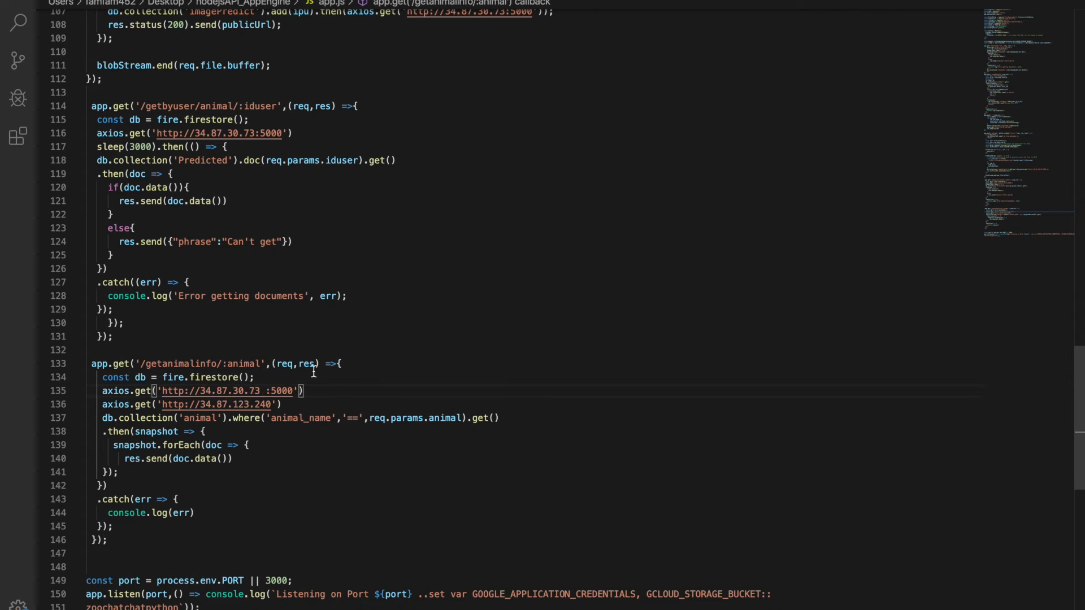
key(BackSpace)
scroll(463, 304, down, 2)
scroll(464, 304, up, 20)
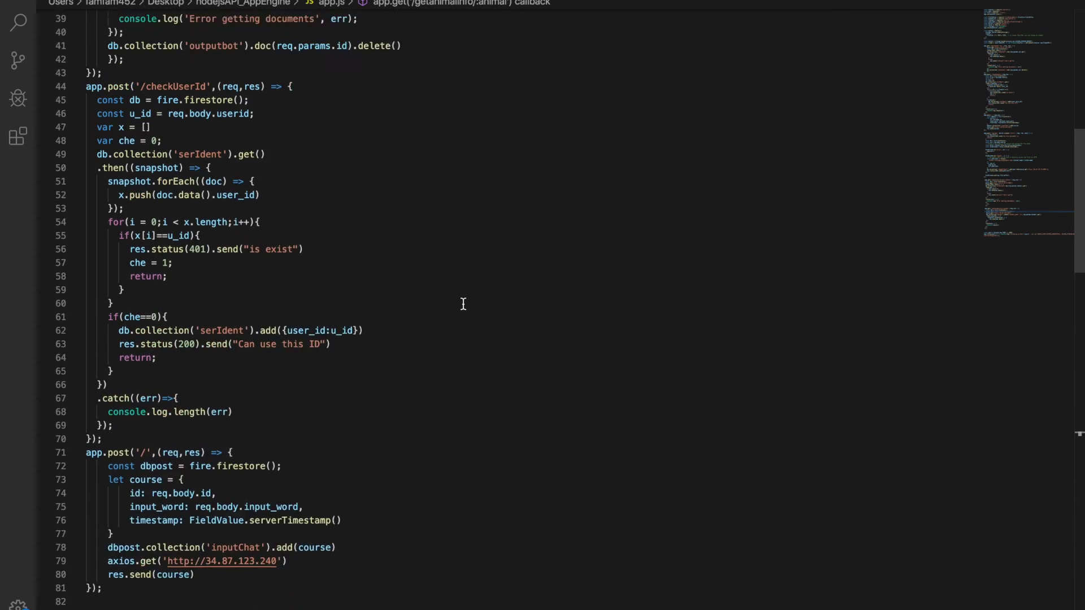
scroll(463, 304, up, 10)
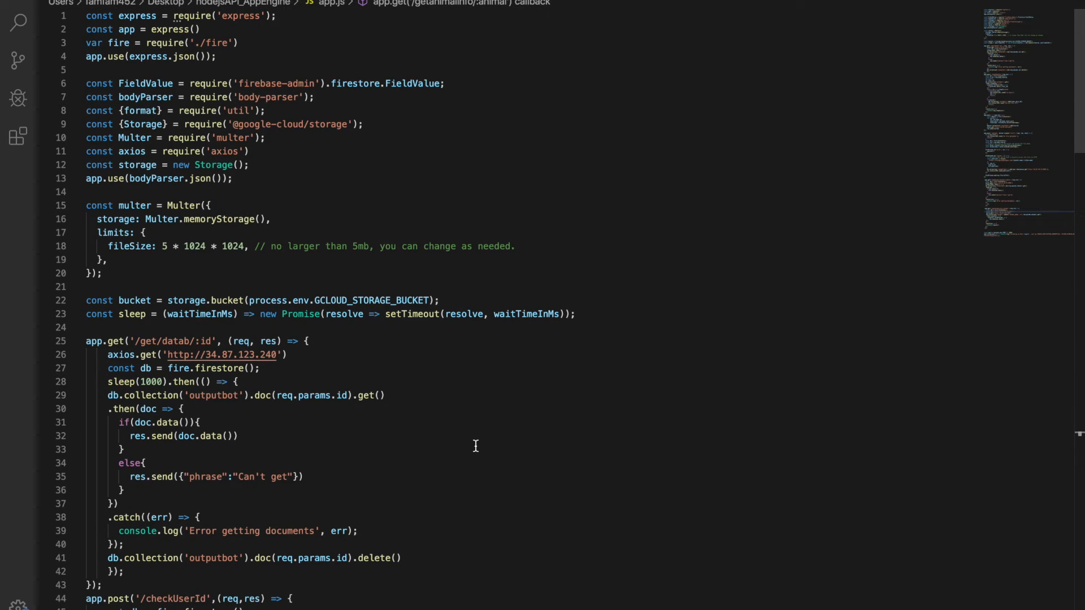
Switch to the Google Cloud console and open the Cloud Storage bucket browser for zoos-app-project
click(392, 151)
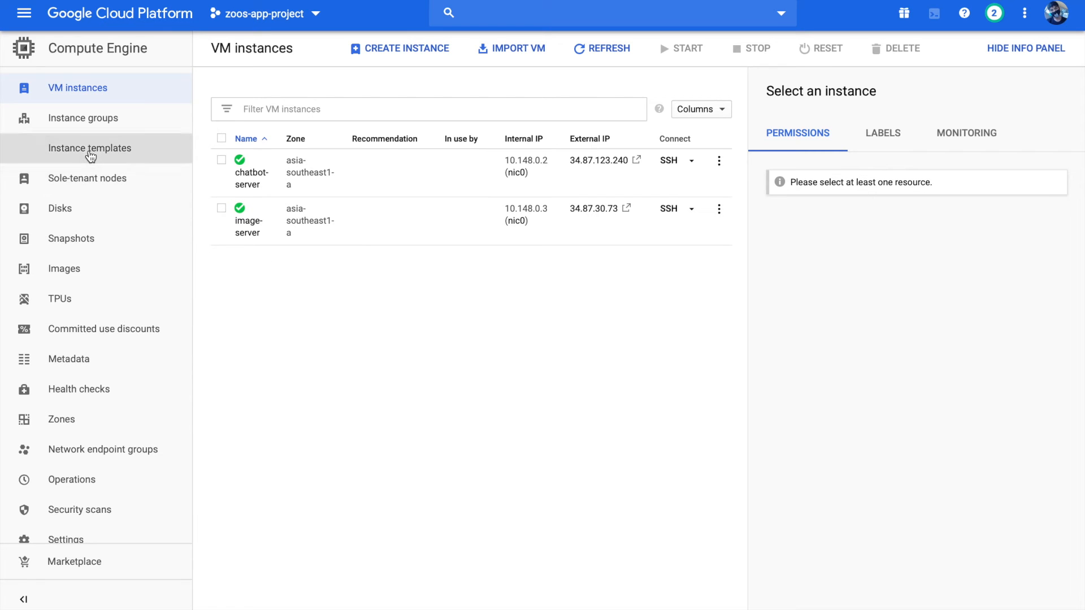
click(25, 20)
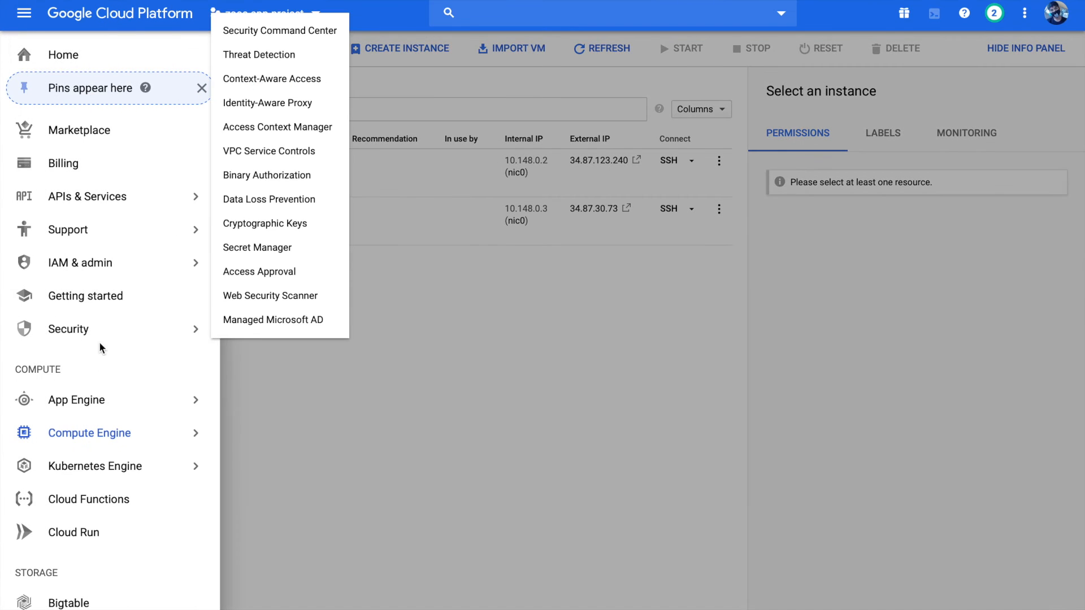
scroll(111, 474, down, 4)
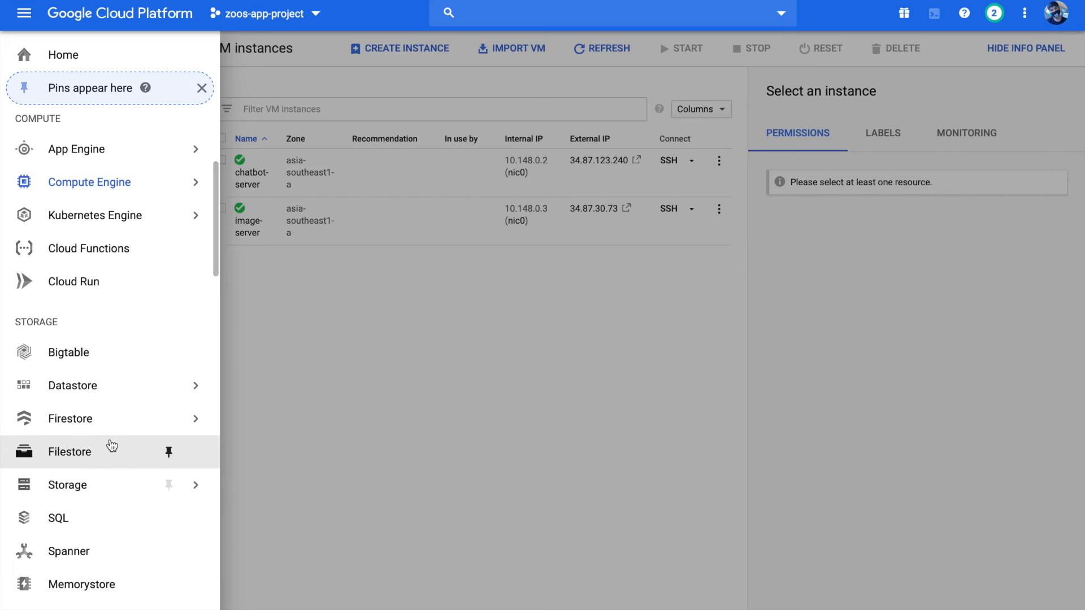
mouse_move(141, 421)
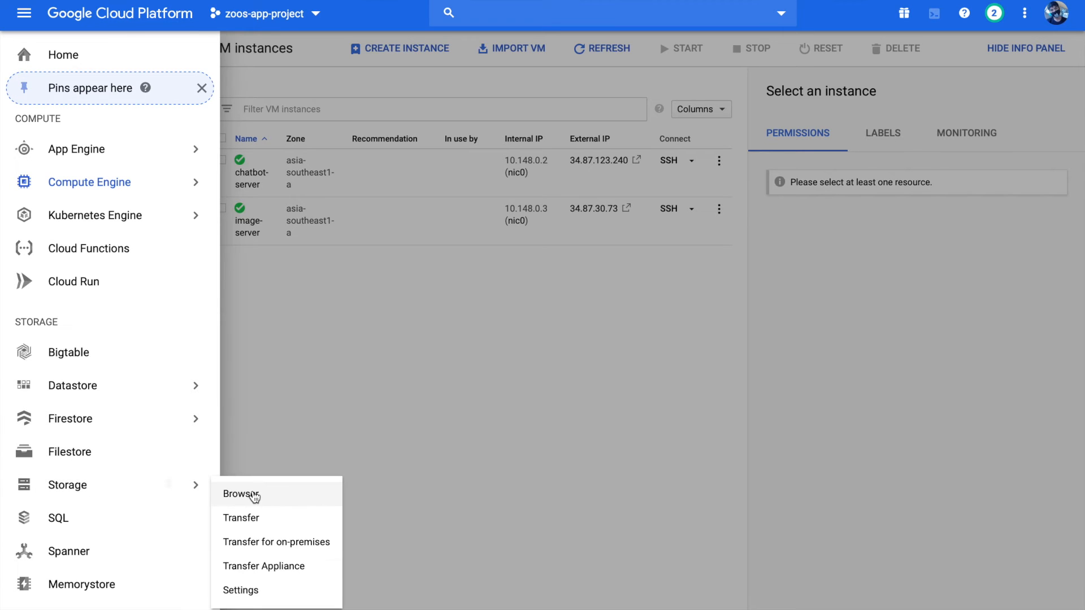
click(237, 494)
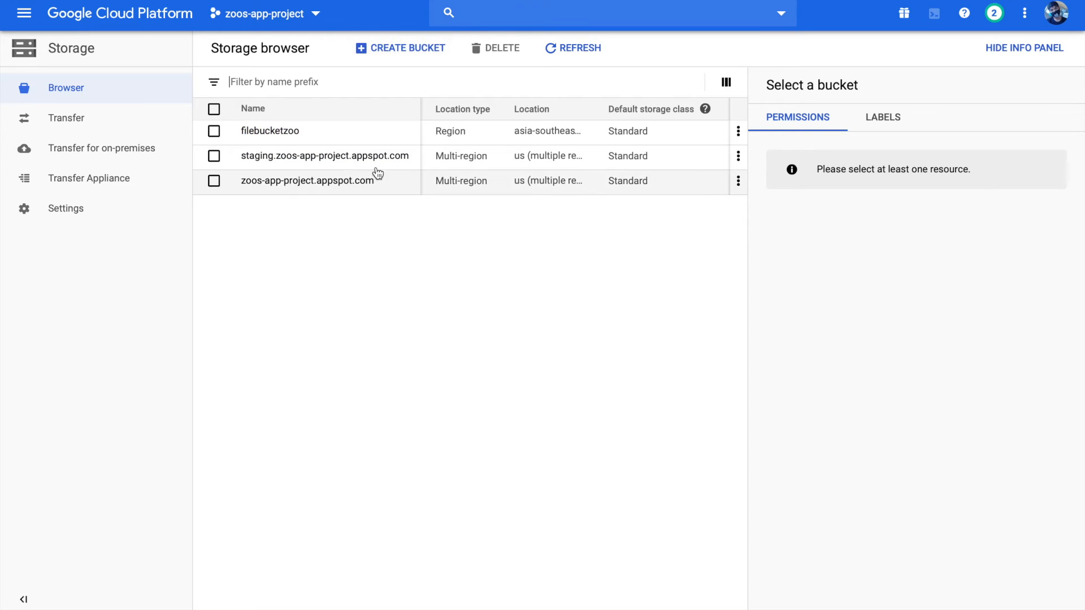
Start creating a storage bucket, name it zoo-imagebucket, and continue to the location settings
click(403, 47)
click(346, 160)
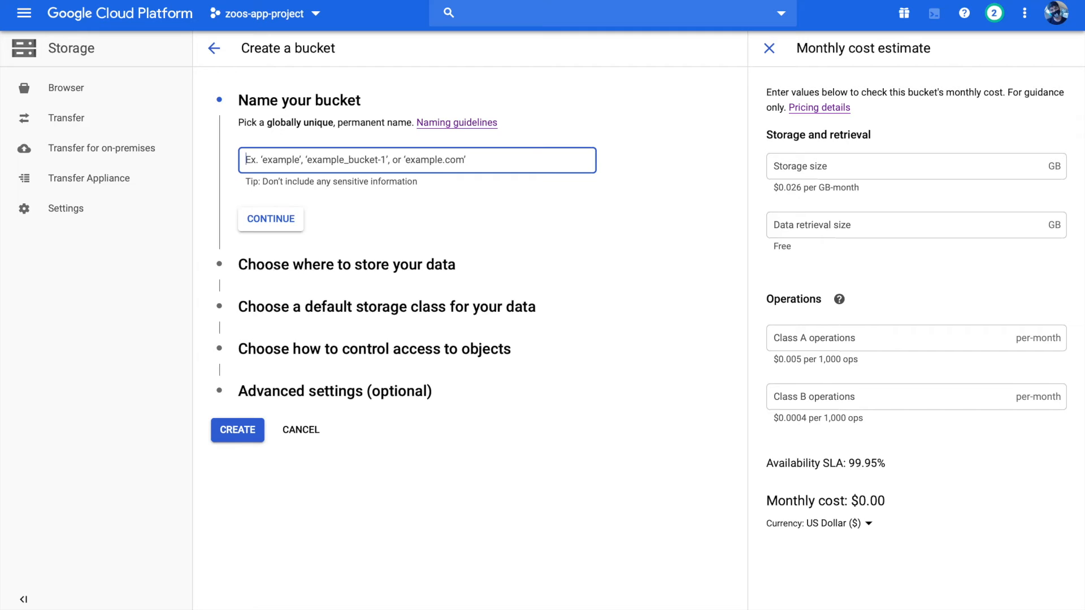
text(zoo)
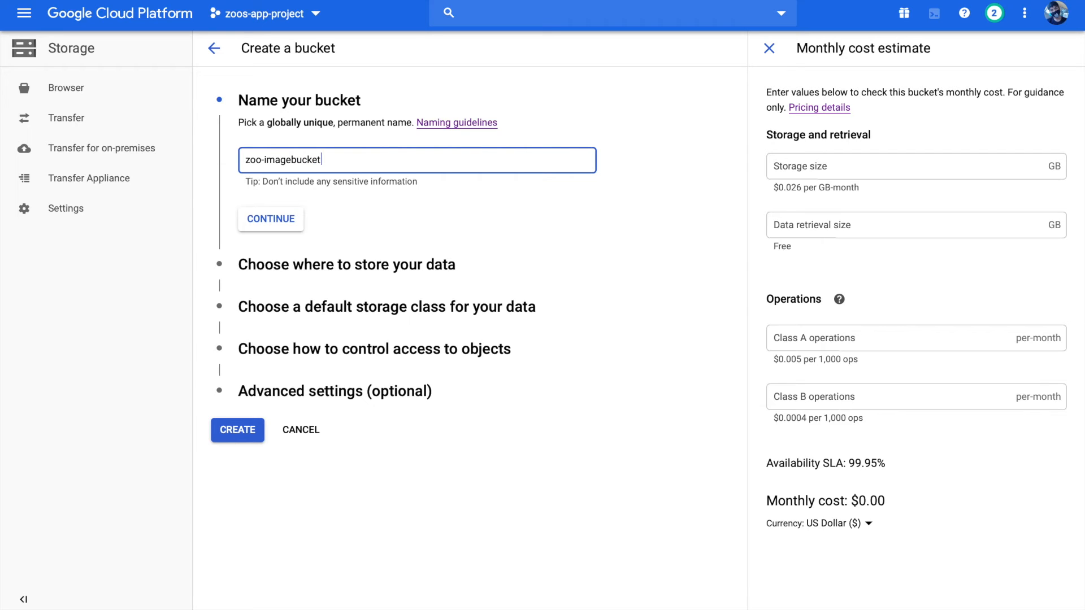
text(-)
click(275, 223)
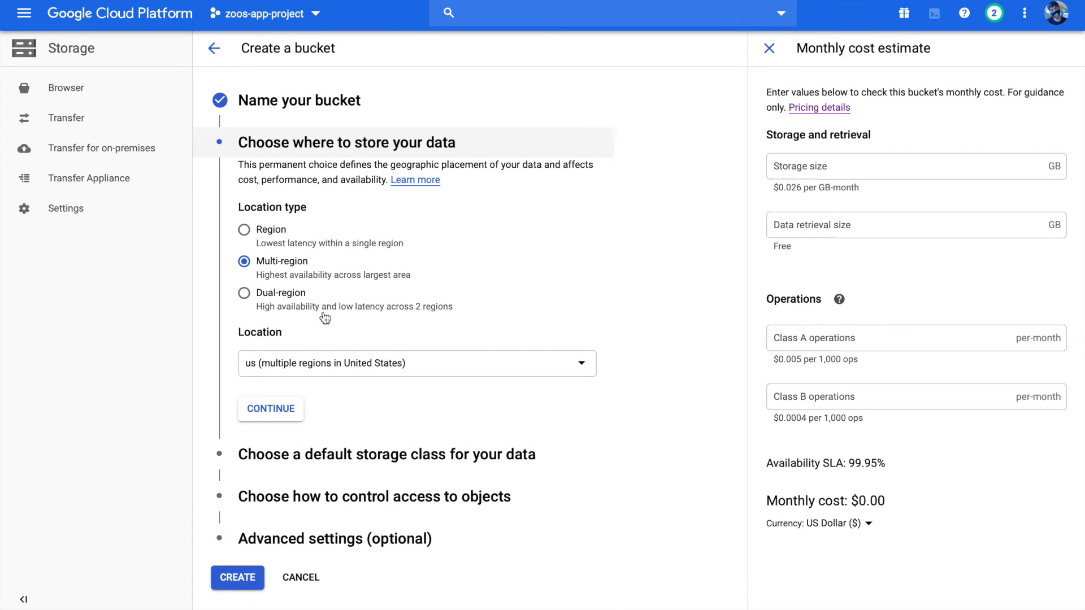
Set the bucket's location type to Region and its location to asia-southeast1 (Singapore)
click(277, 229)
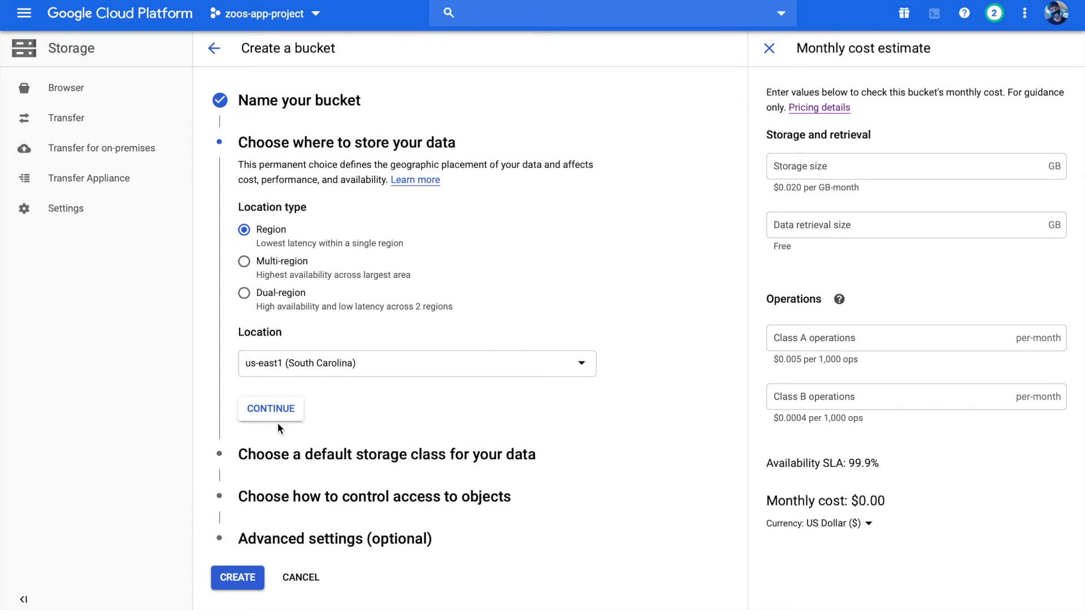
click(304, 372)
scroll(307, 418, down, 8)
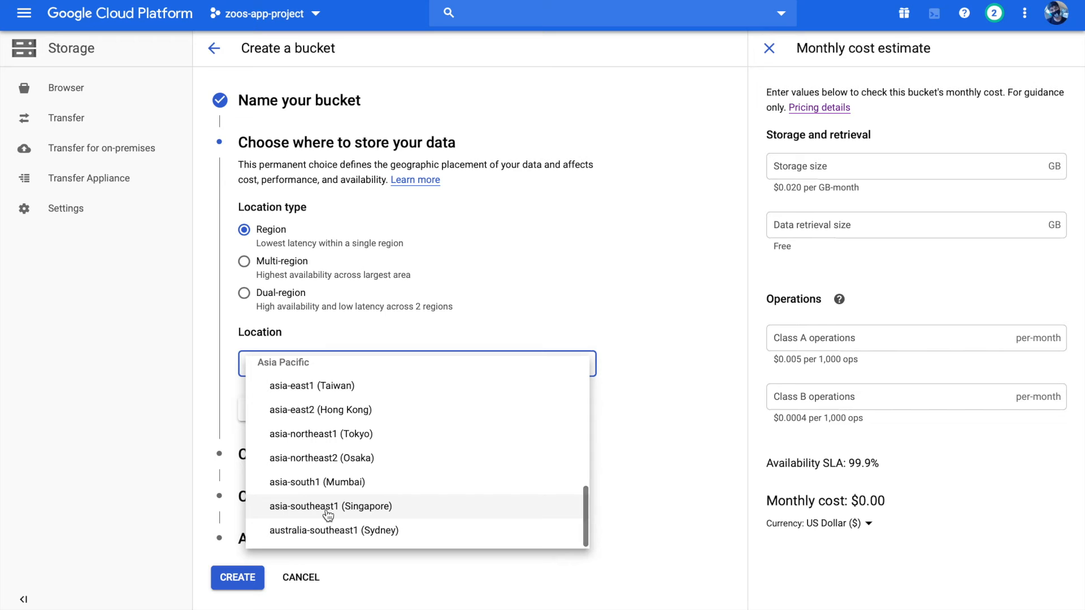
click(328, 509)
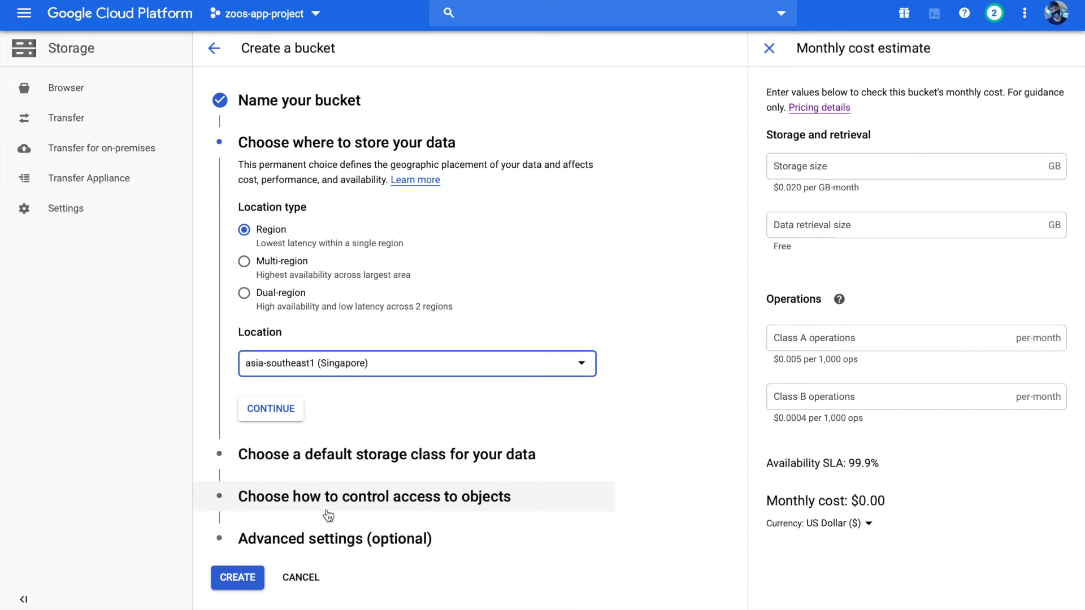
click(291, 411)
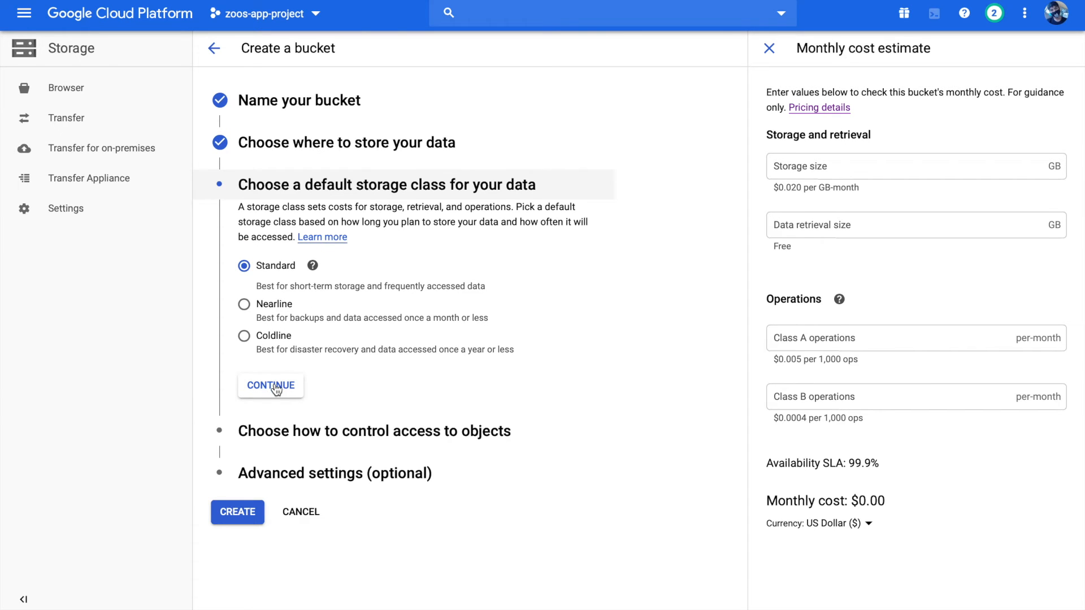
Keep the Standard storage class and Google-managed key encryption, and create the bucket as zoo-imageaibucket
click(274, 387)
scroll(276, 390, down, 1)
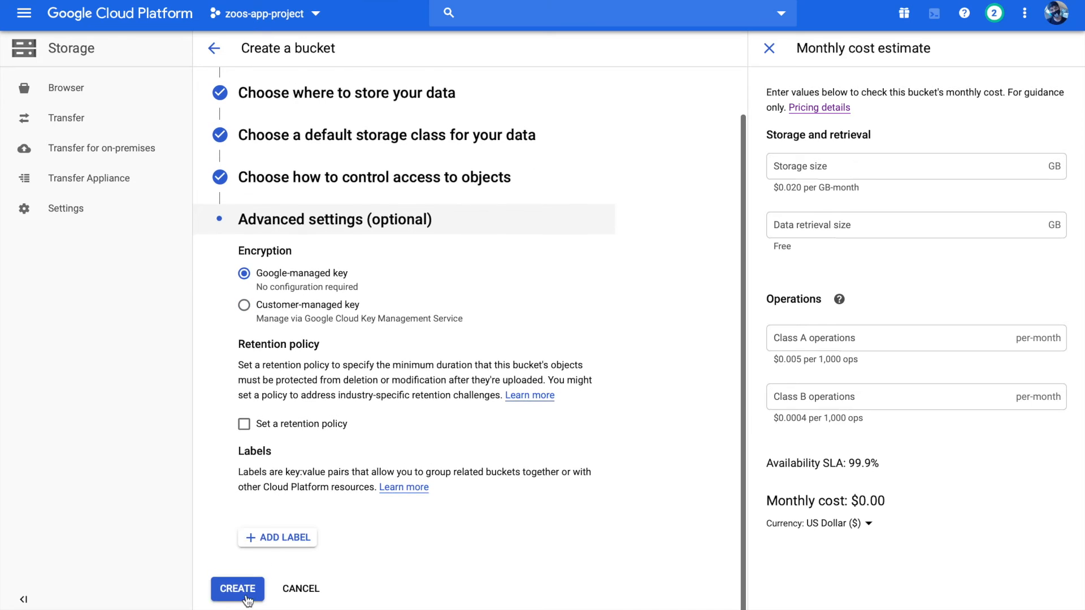
click(245, 587)
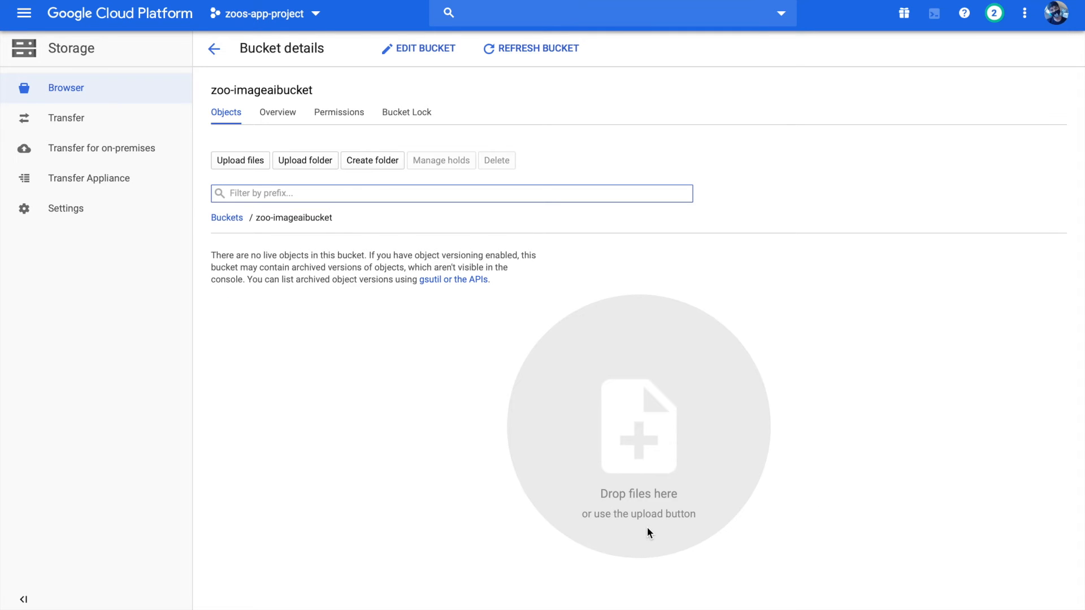
Copy the new bucket's name and set GCLOUD_STORAGE_BUCKET in app.yaml to zoo-imageaibucket
drag(322, 88, 215, 92)
key(super+c)
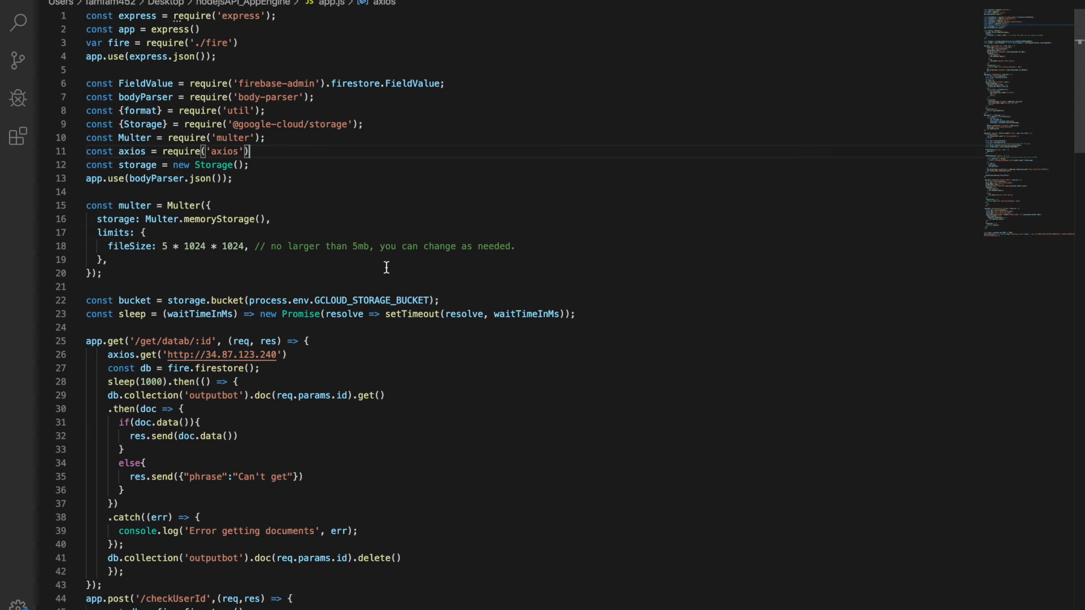
scroll(387, 267, down, 5)
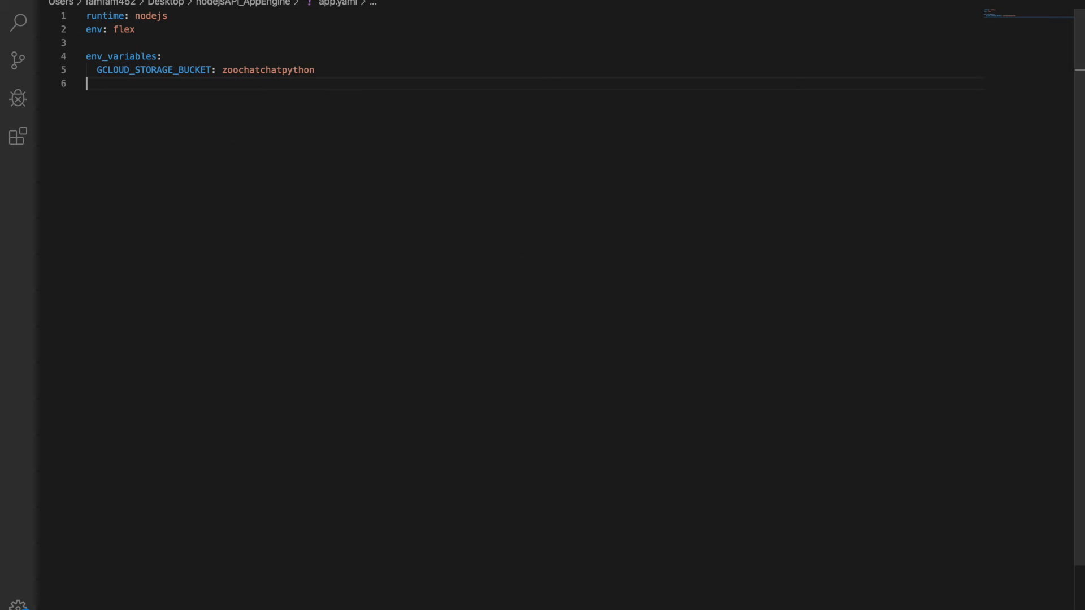
drag(338, 74, 224, 74)
key(super+v)
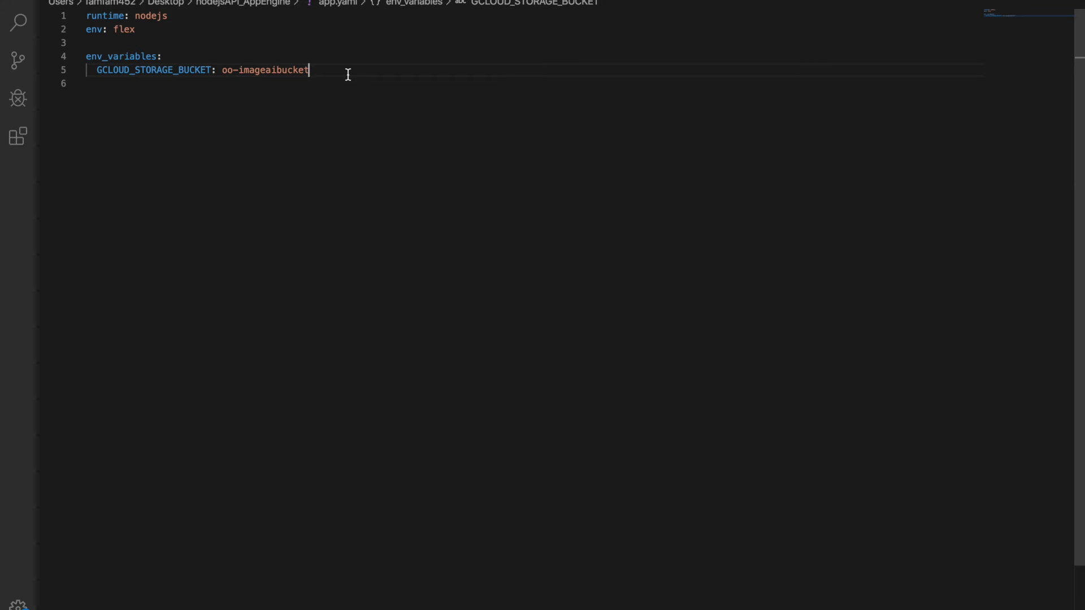
click(224, 70)
text(z)
click(394, 65)
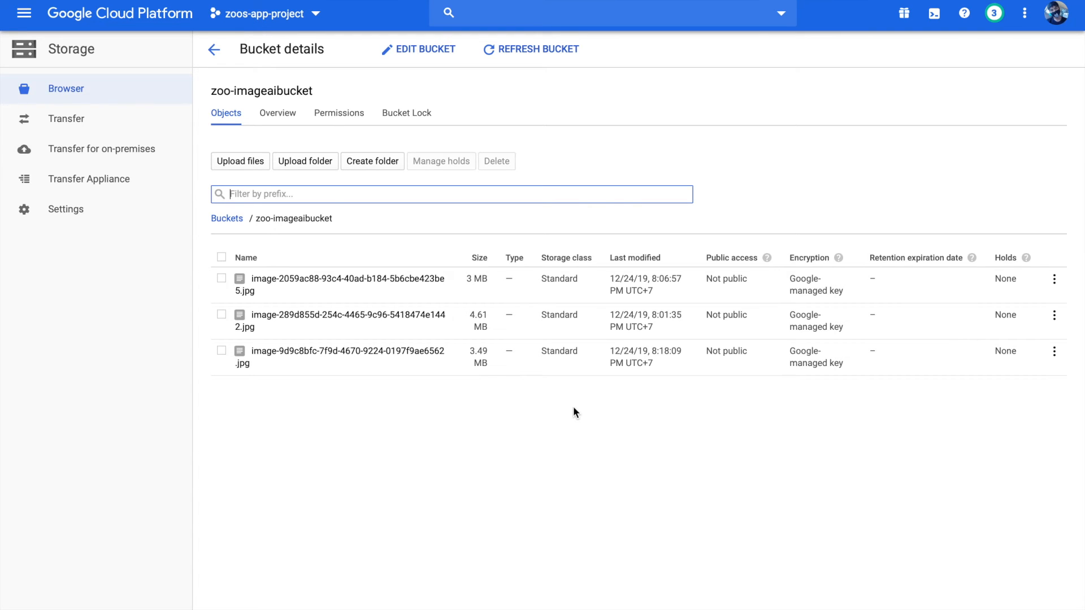
Grant allUsers the Storage Object Viewer role on zoo-imageaibucket and return to its list of objects
click(350, 121)
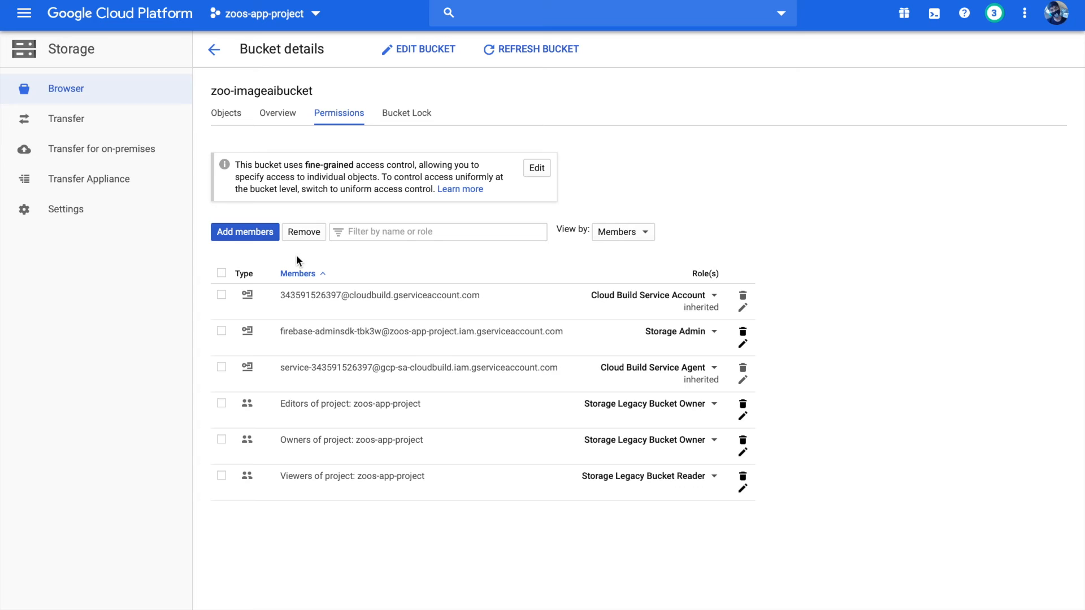
click(263, 236)
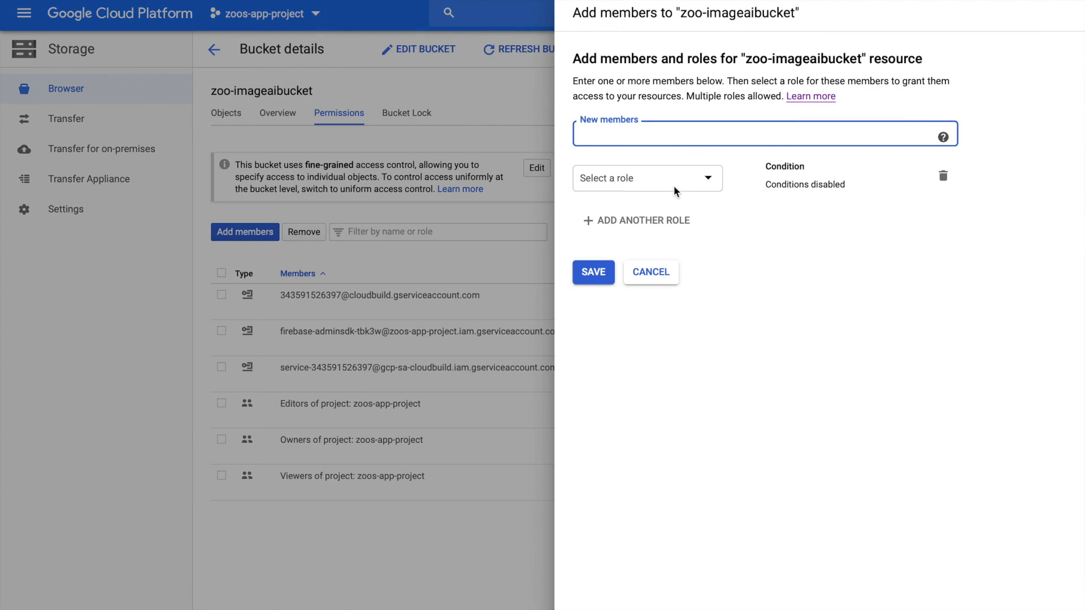
text(all)
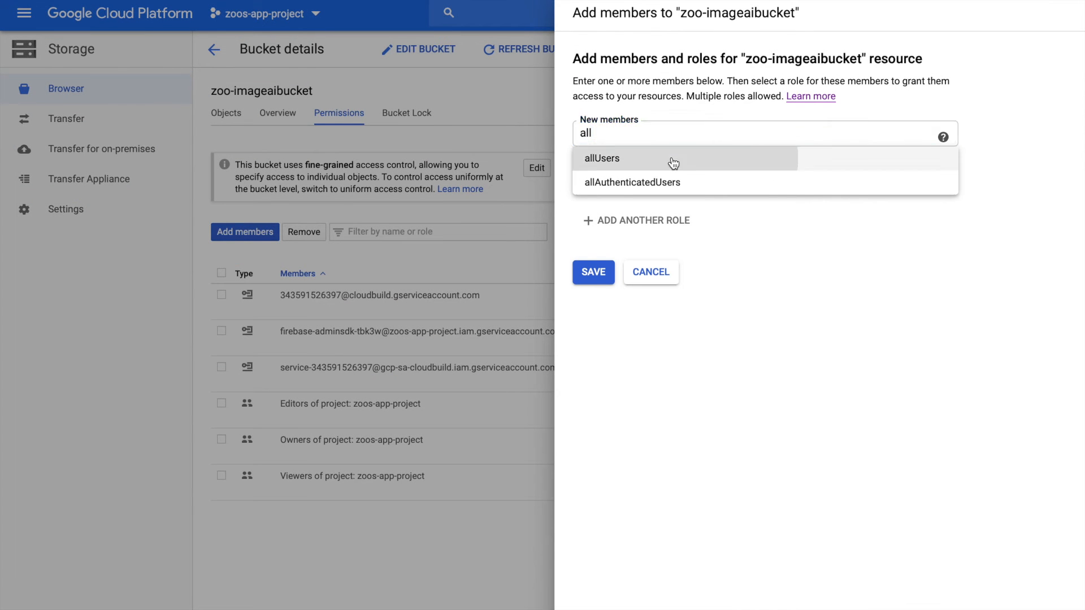
click(673, 161)
click(706, 185)
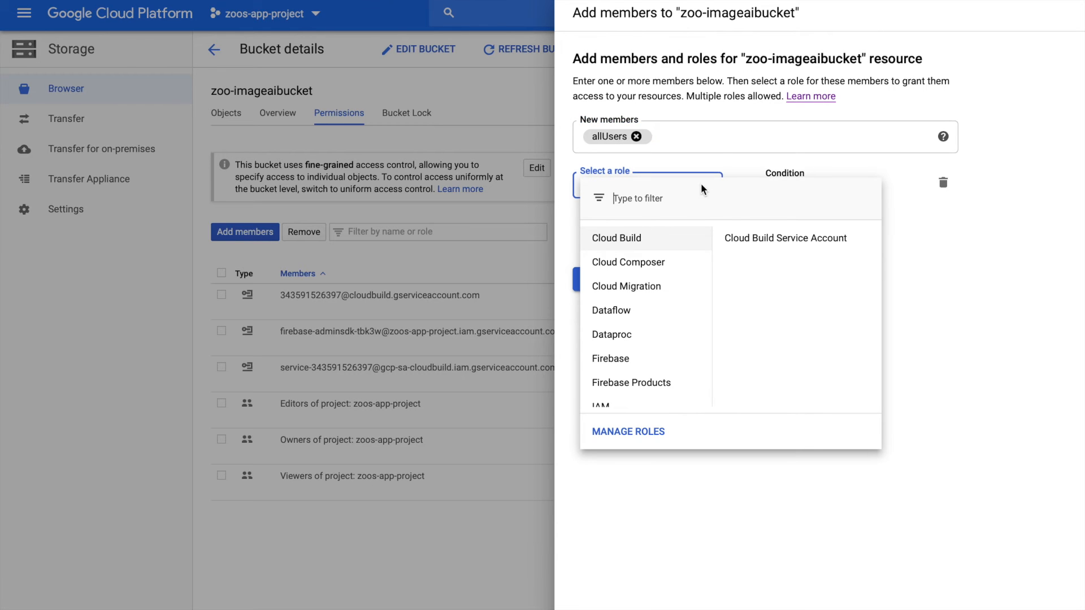
scroll(626, 346, down, 1)
scroll(627, 345, down, 2)
mouse_move(622, 375)
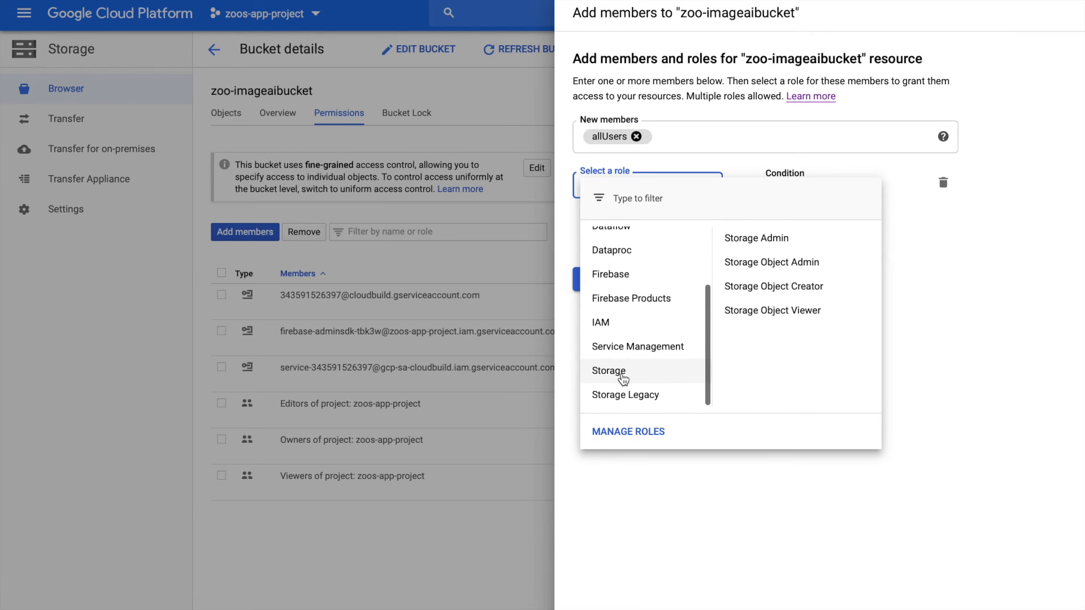
click(805, 310)
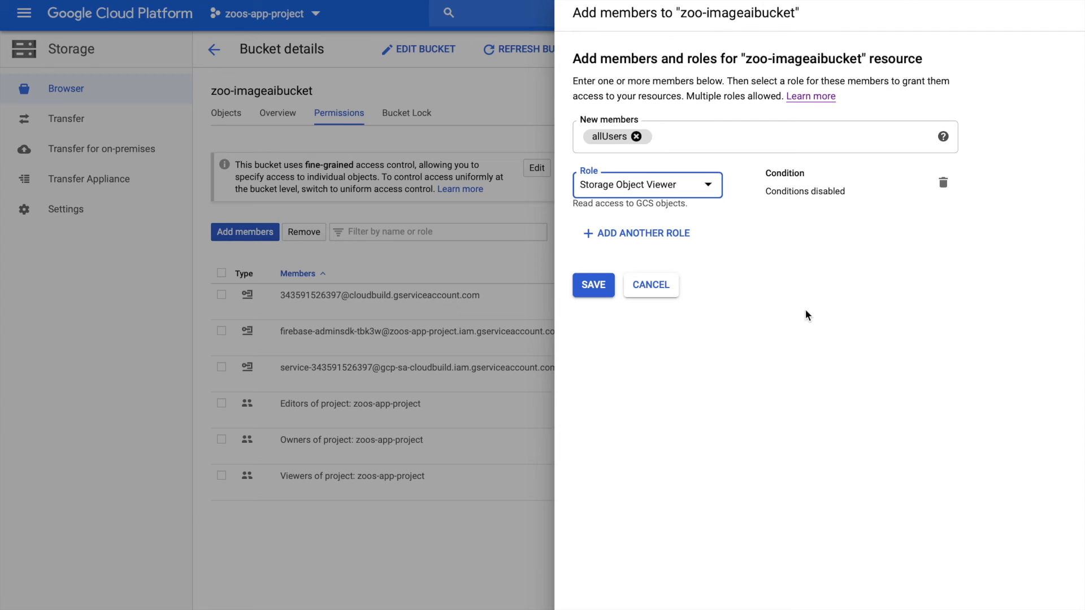
click(593, 296)
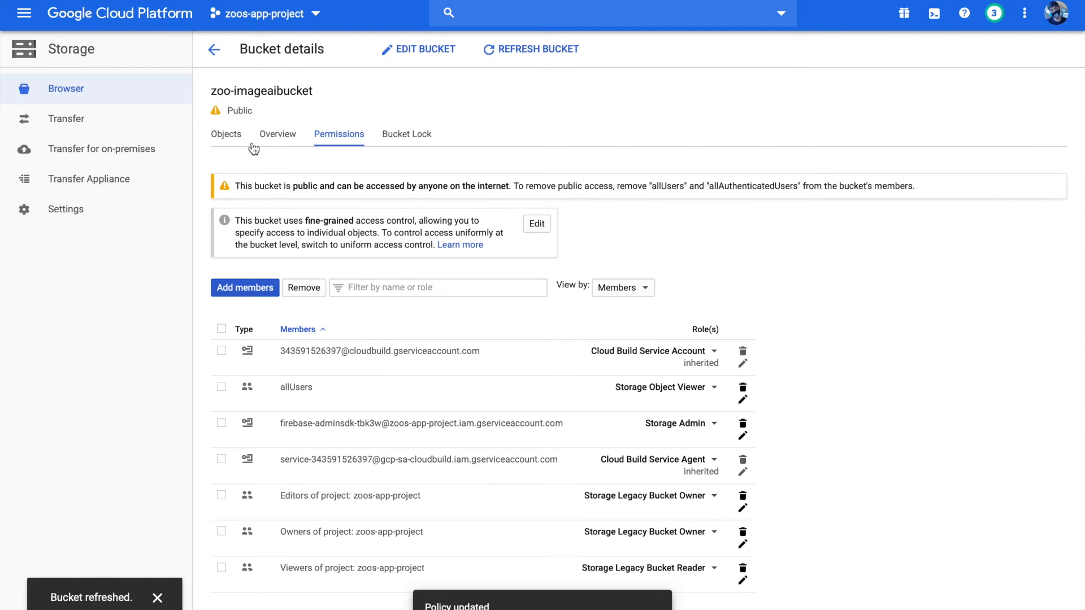
click(235, 140)
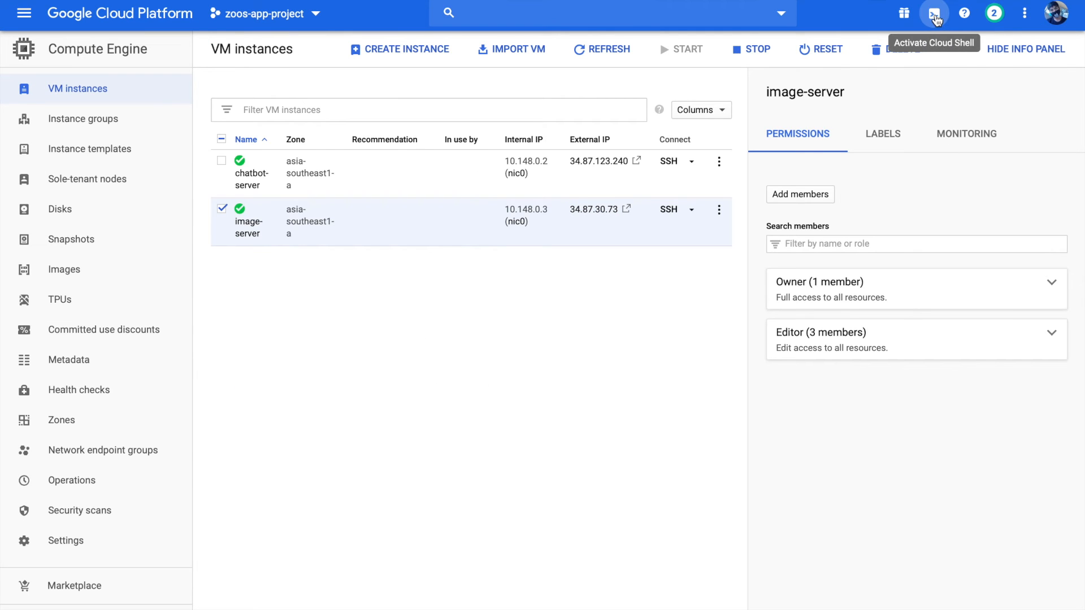
Activate Cloud Shell with an enlarged terminal and open its code editor as a stand-alone page, closing the original Cloud Shell page
click(935, 17)
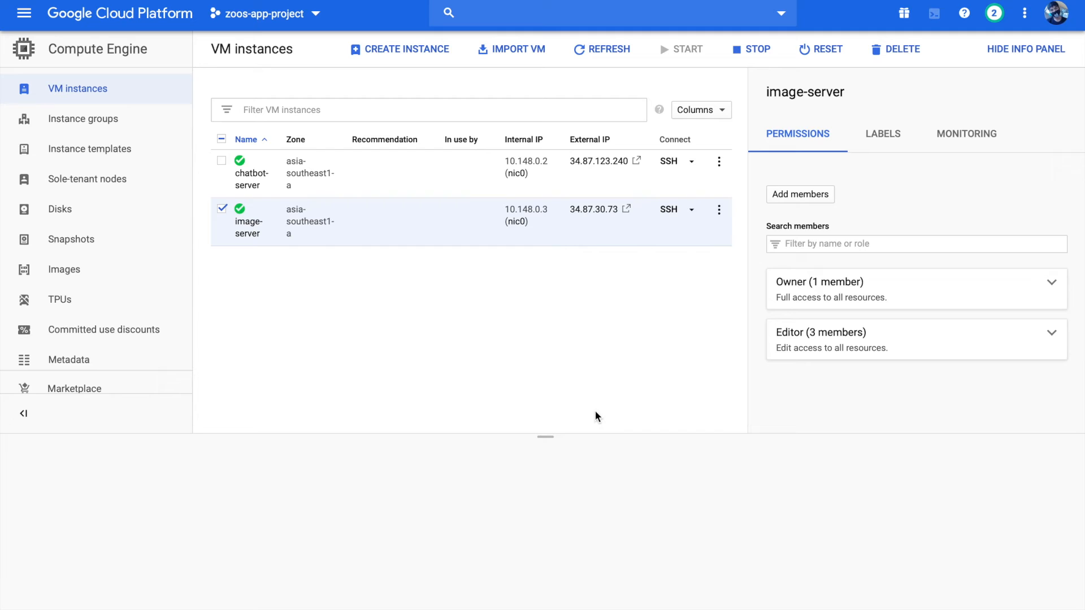
drag(548, 440, 550, 281)
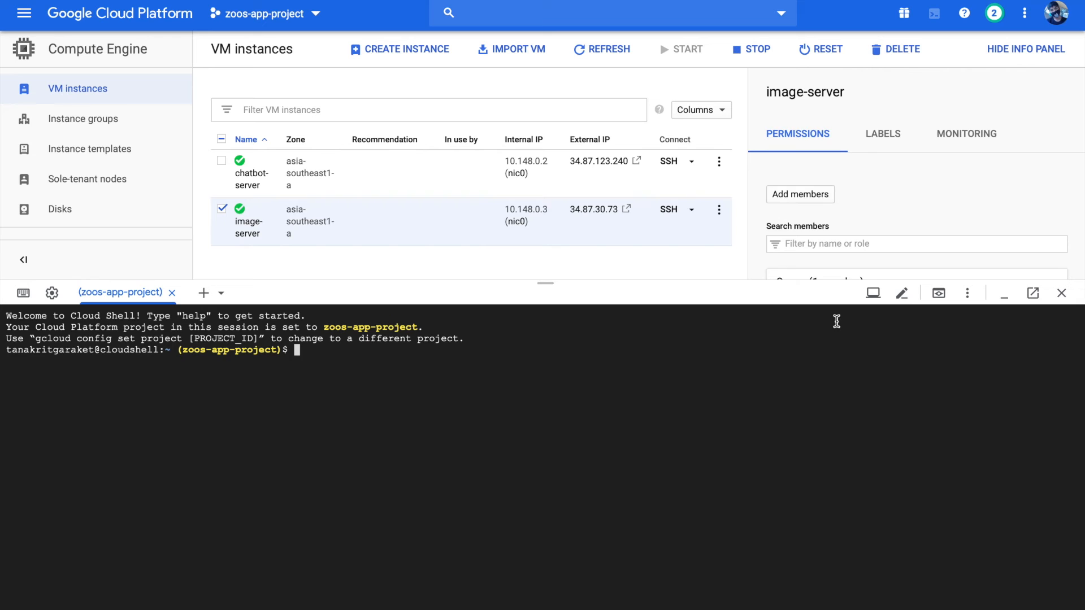
click(903, 293)
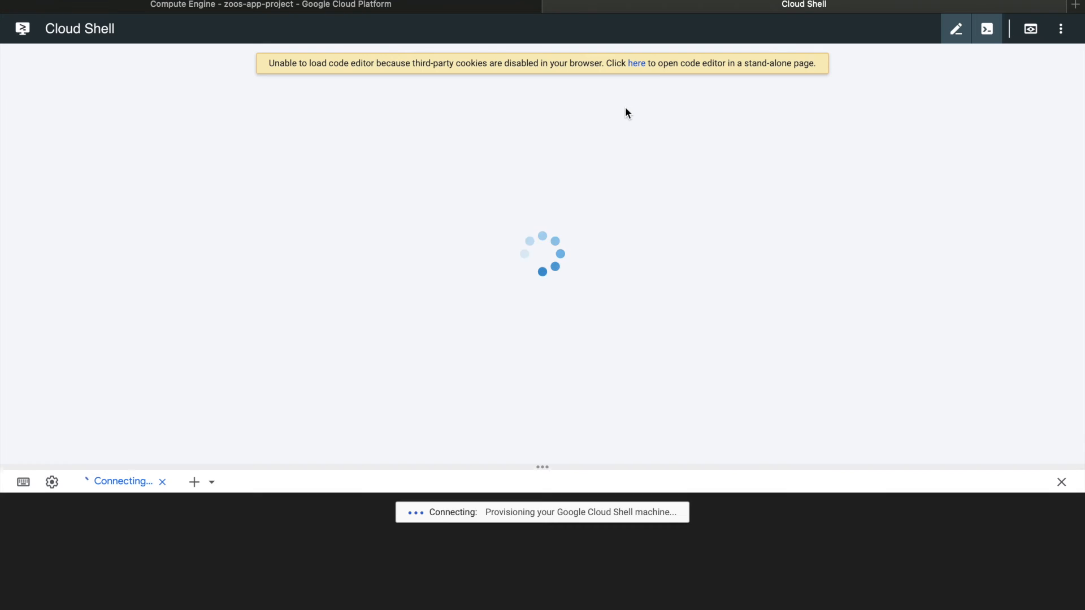
click(639, 64)
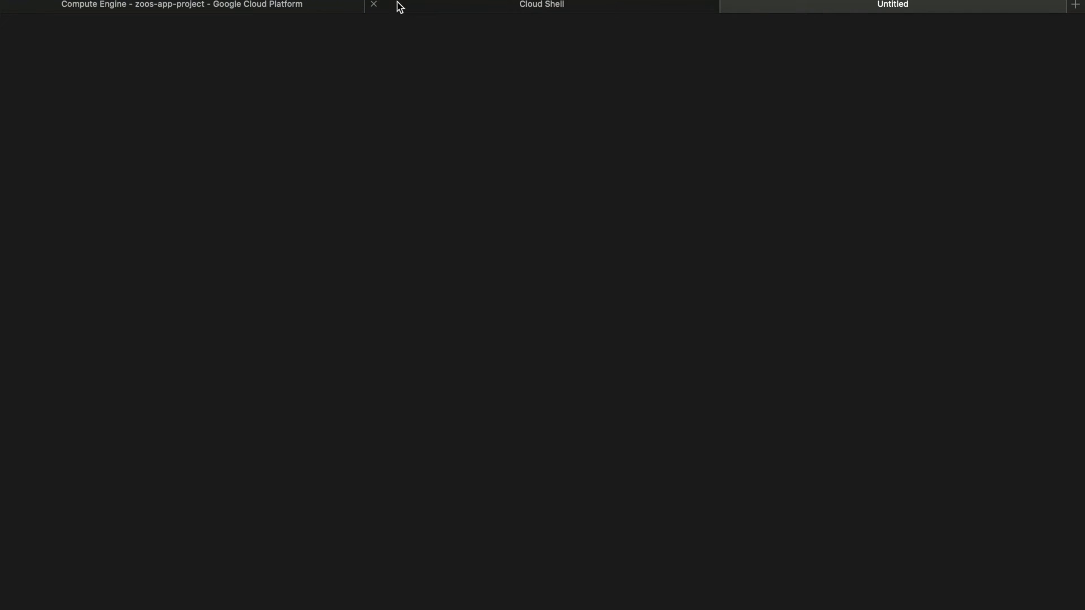
click(374, 4)
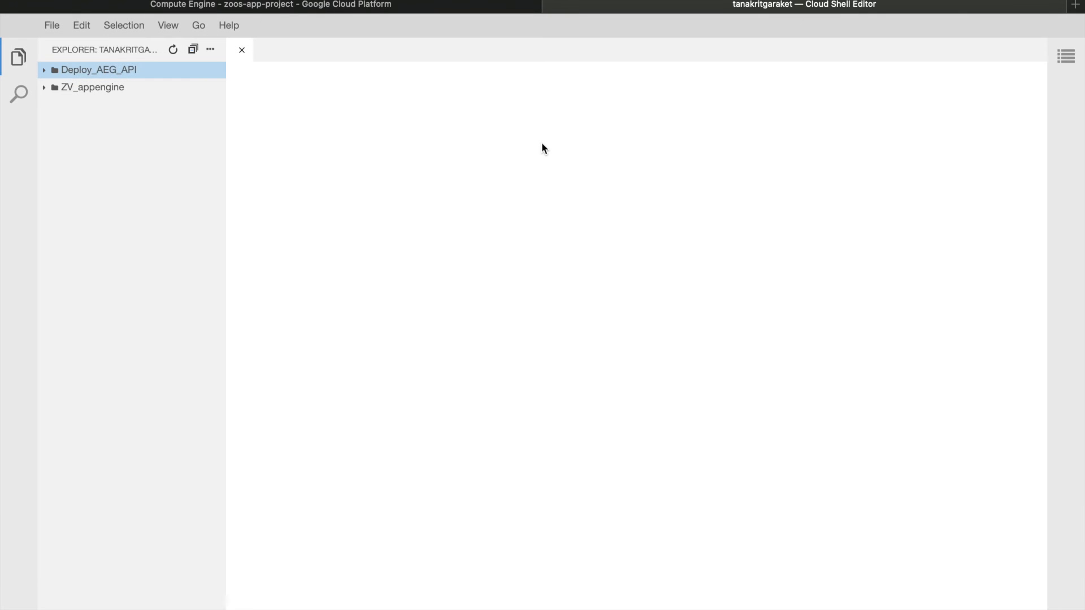
Create a new folder named appengine_api in the Cloud Shell Editor workspace
click(207, 53)
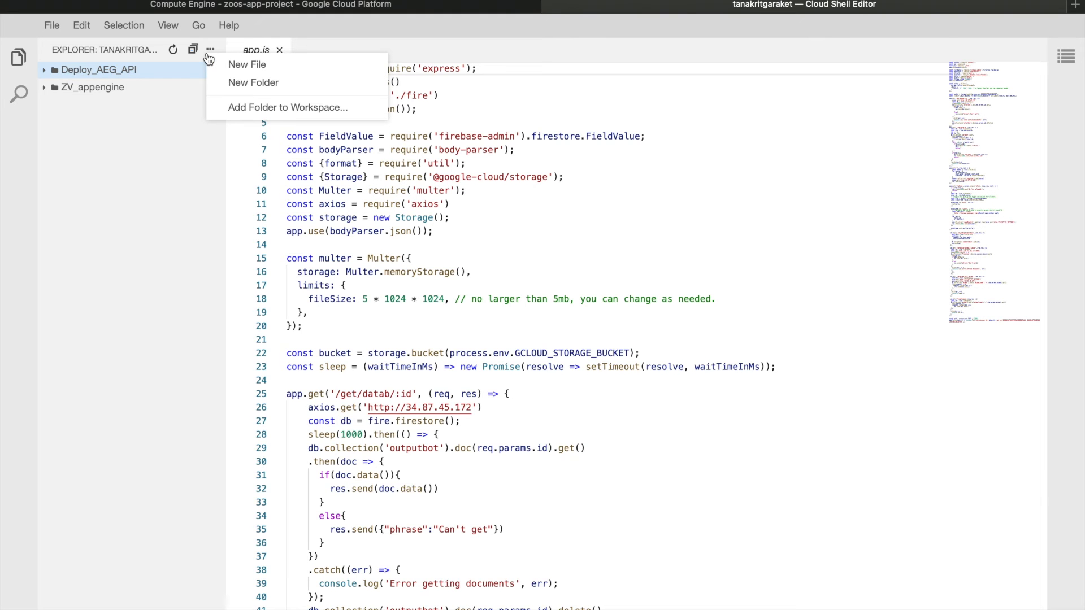
click(263, 83)
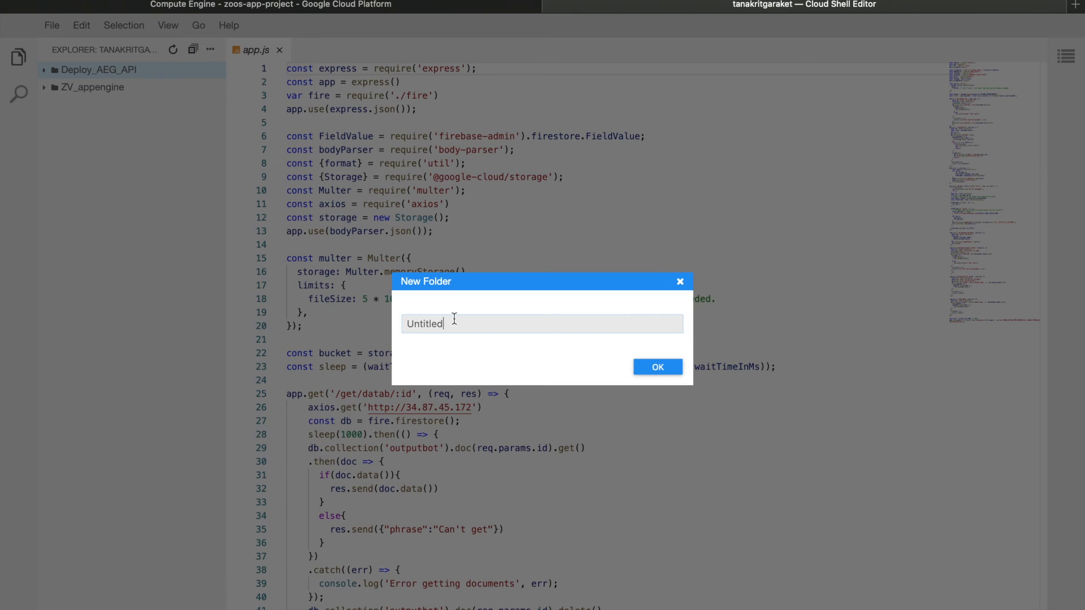
key(BackSpace)
key(BackSpace)
key(BackSpace)
text(appengine)
text(_api)
click(654, 365)
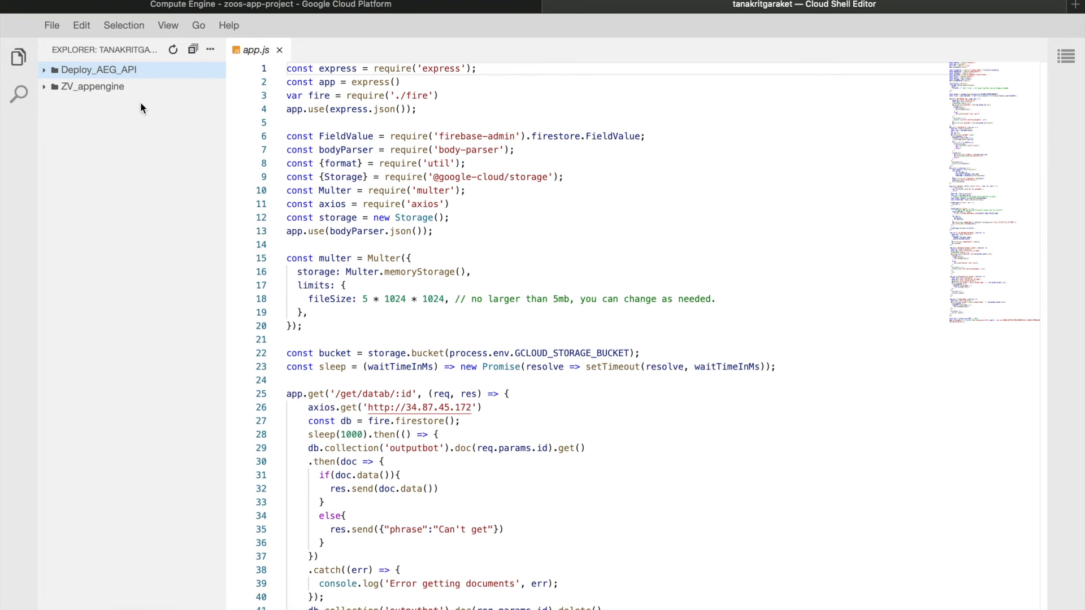
click(142, 121)
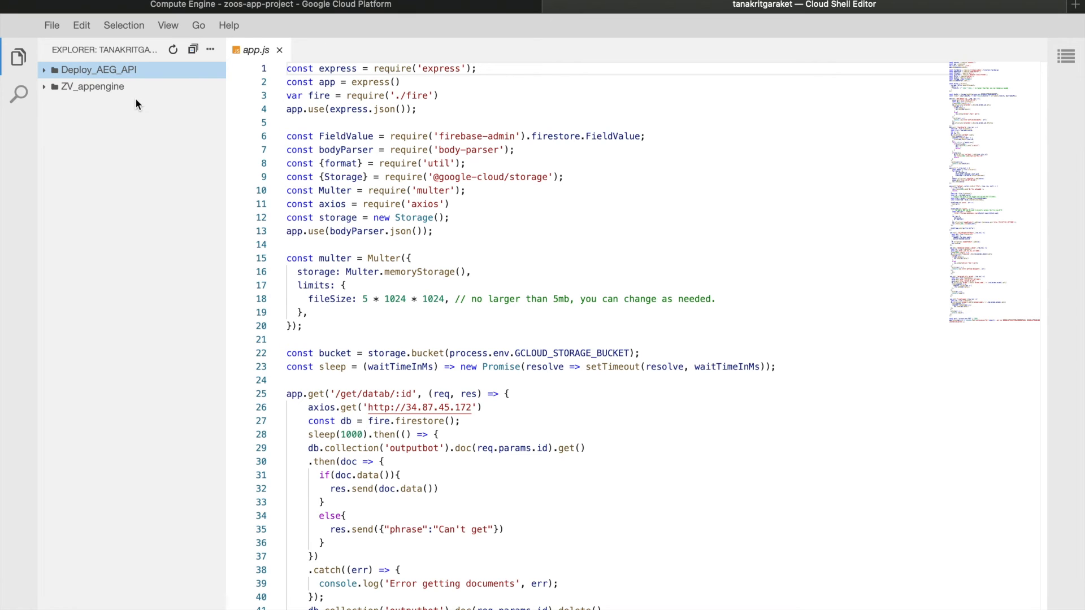
Move the appengine_api folder out of Deploy_AEG_API to the workspace root and close the open app.js file
click(45, 71)
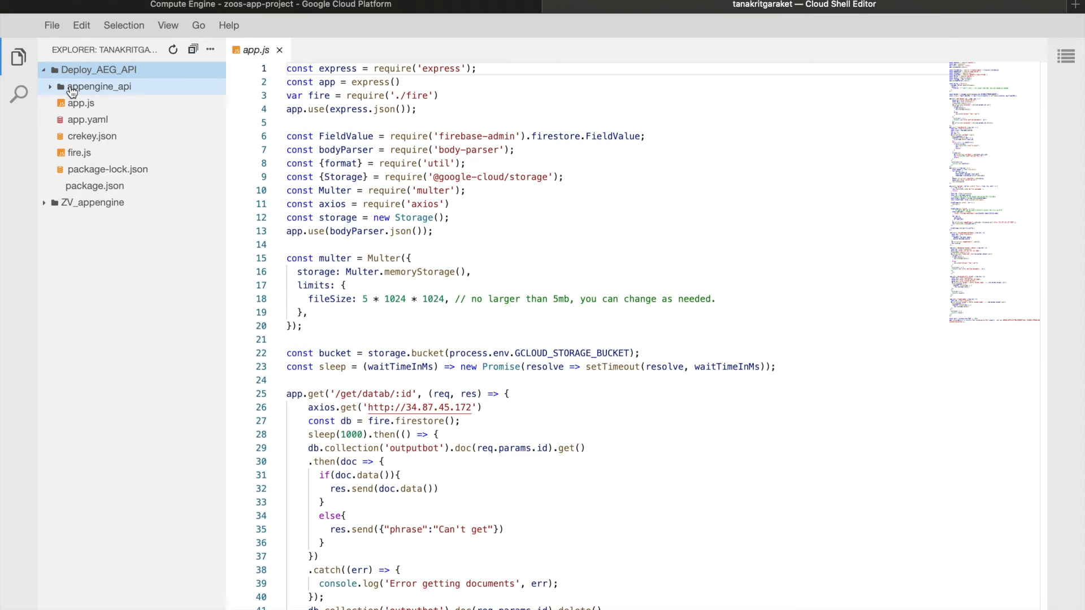
click(70, 86)
drag(90, 202, 96, 297)
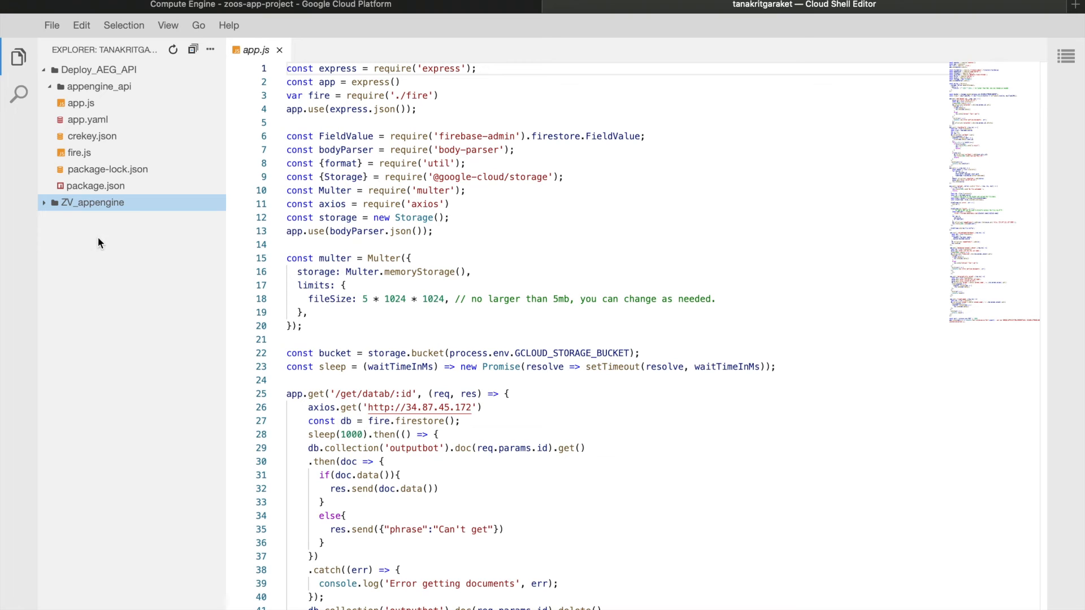
click(48, 87)
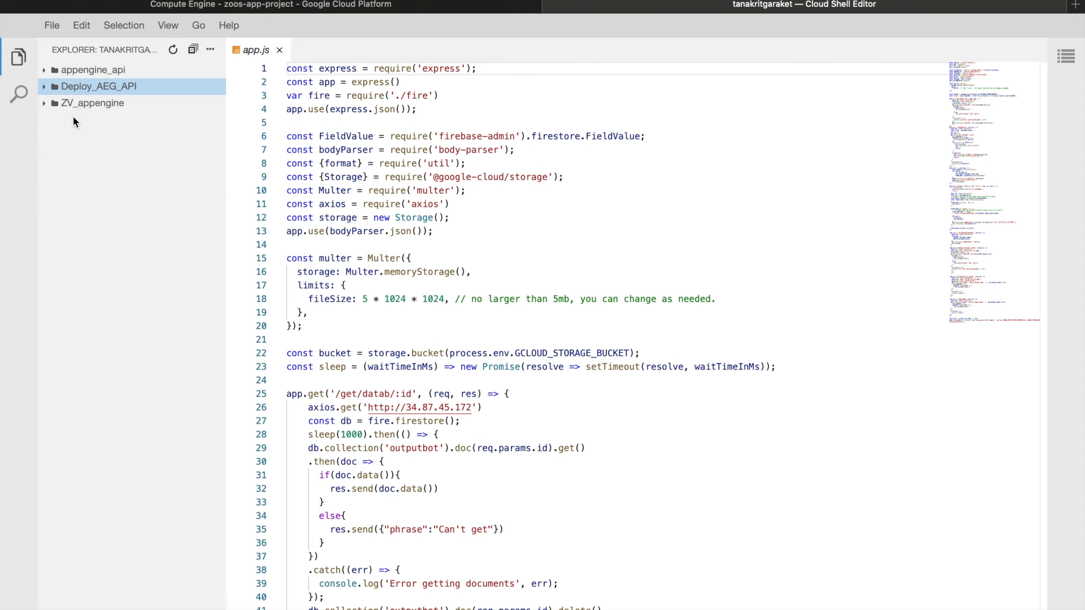
click(104, 69)
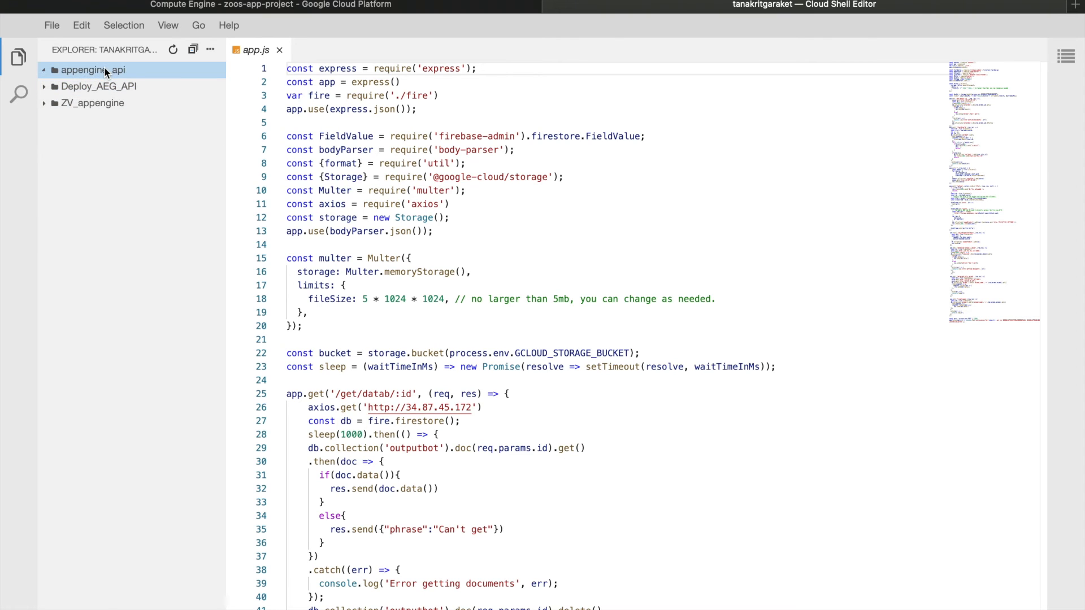
click(144, 72)
click(280, 51)
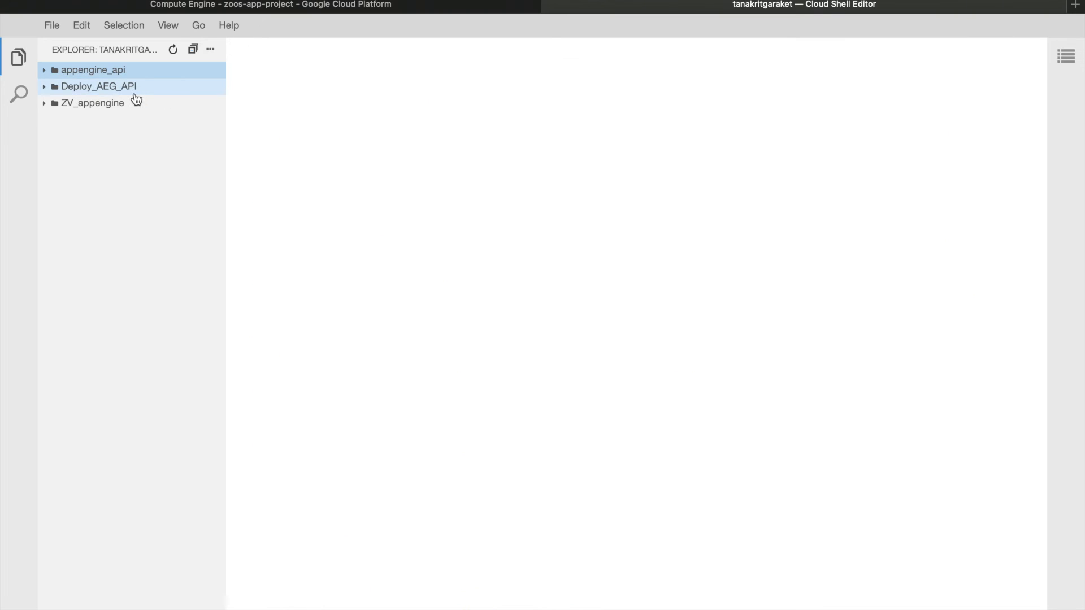
Upload all six files from the Desktop folder nodejsAPI_AppEngine into the appengine_api folder
right_click(145, 72)
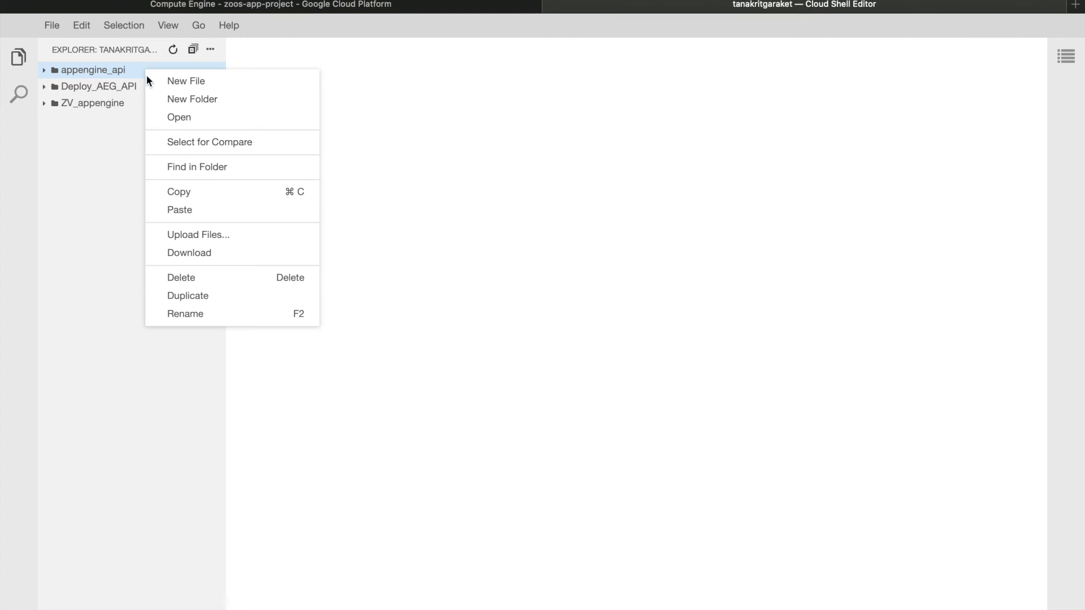
click(225, 233)
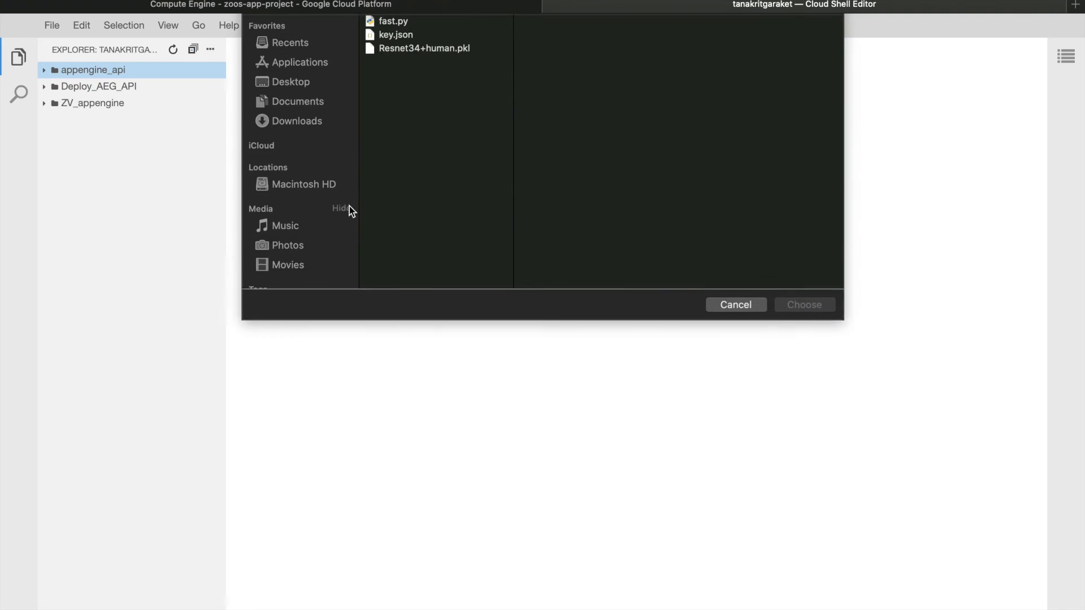
click(302, 112)
click(424, 80)
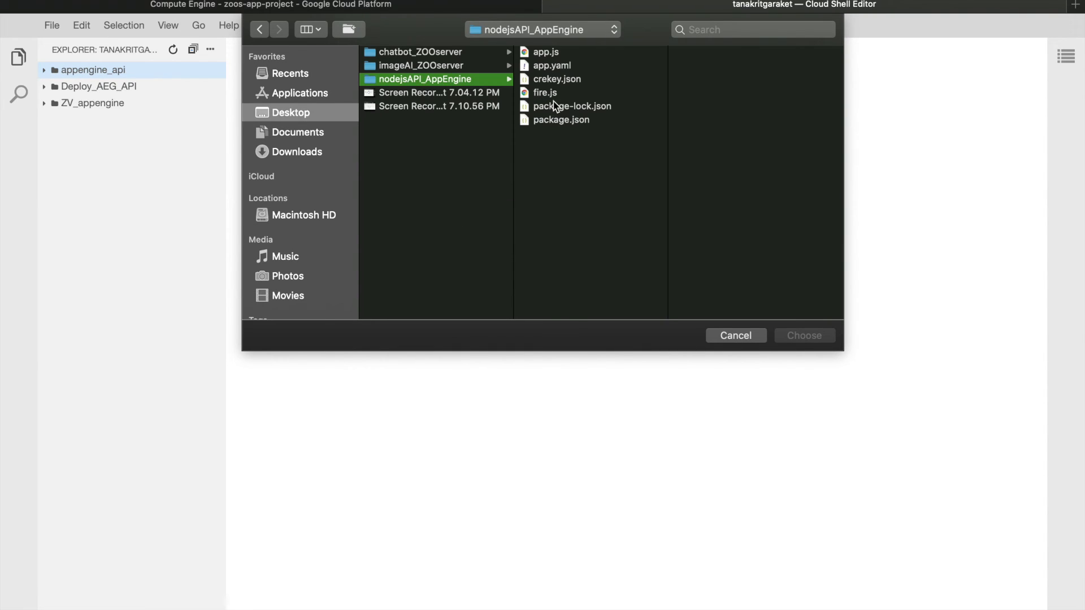
click(558, 136)
key(super+a)
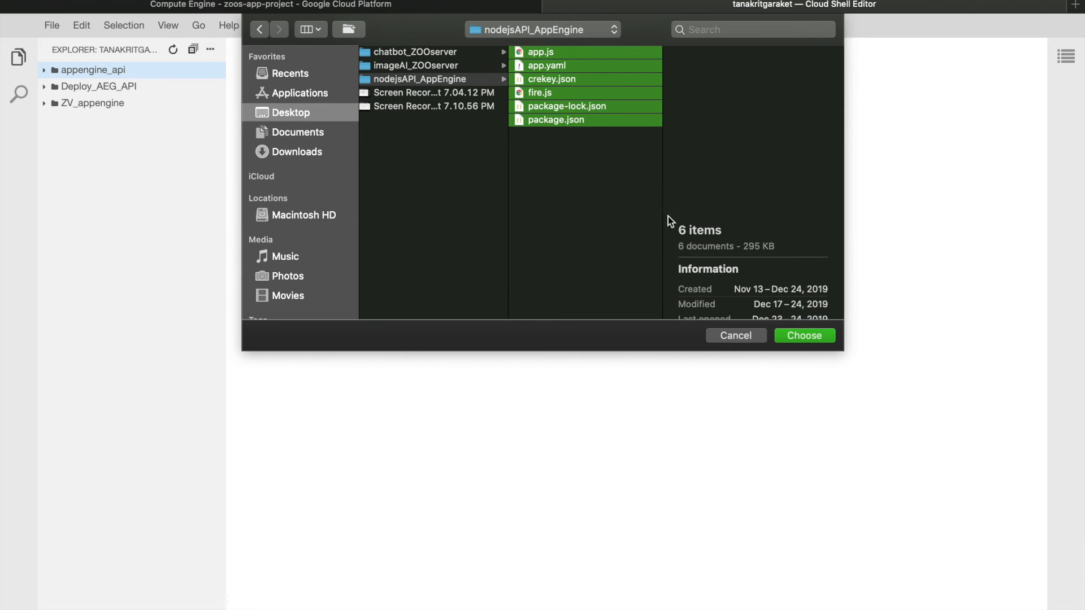
click(805, 338)
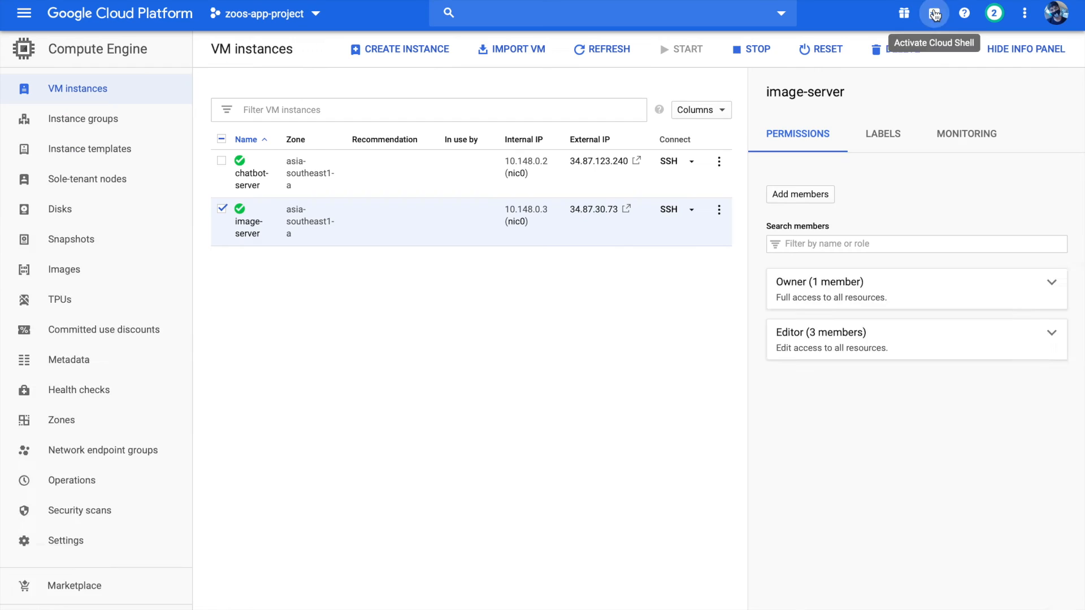
In the Cloud Shell terminal, list the home directory, change into appengine_api with cd, and list its files
click(934, 13)
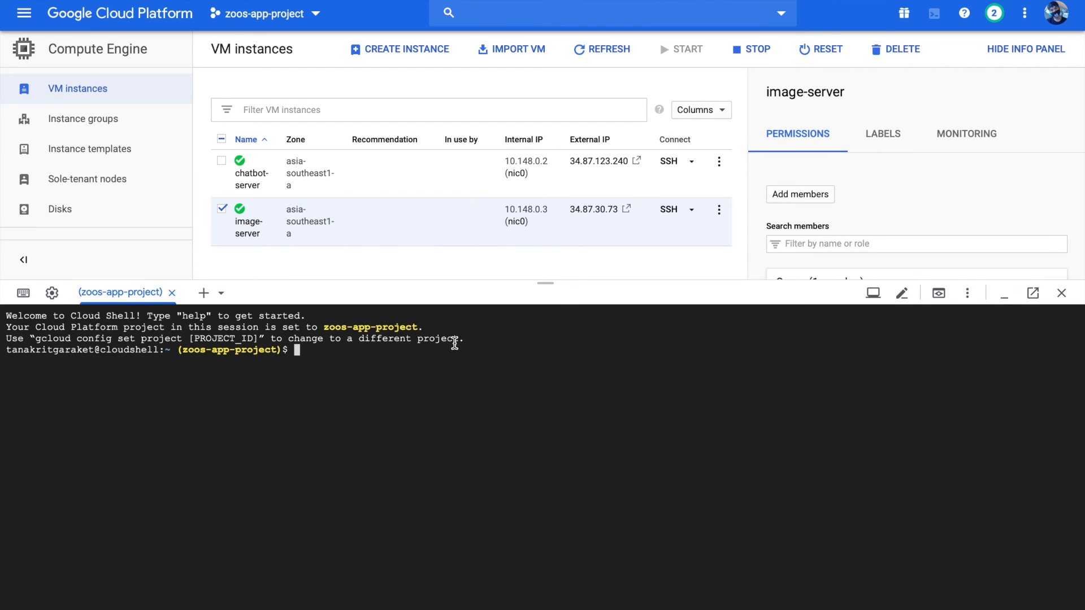
text(ls)
key(Return)
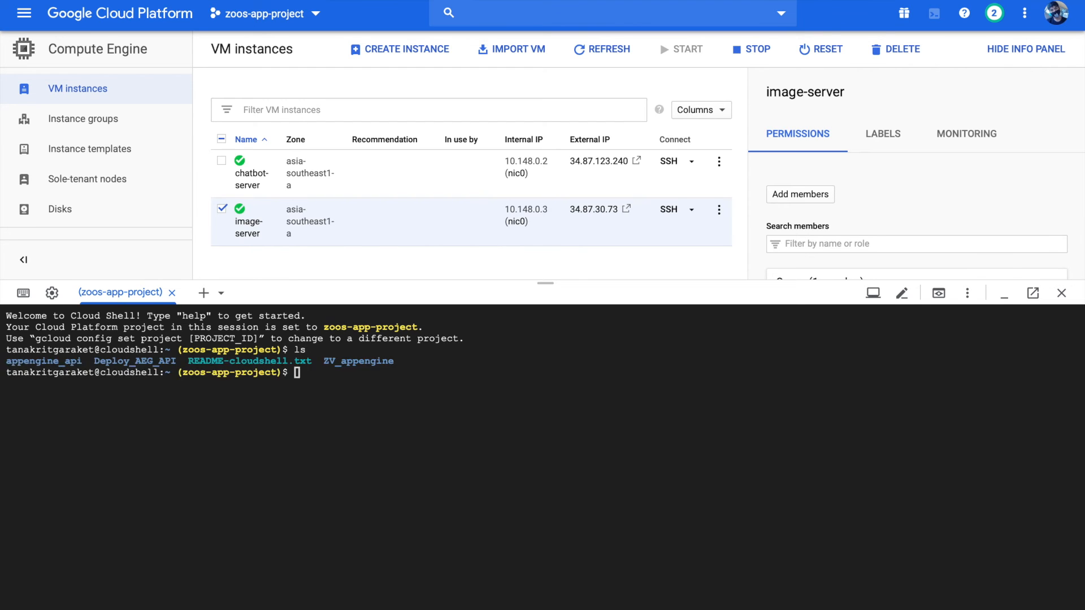
text(cd)
drag(84, 362, 9, 360)
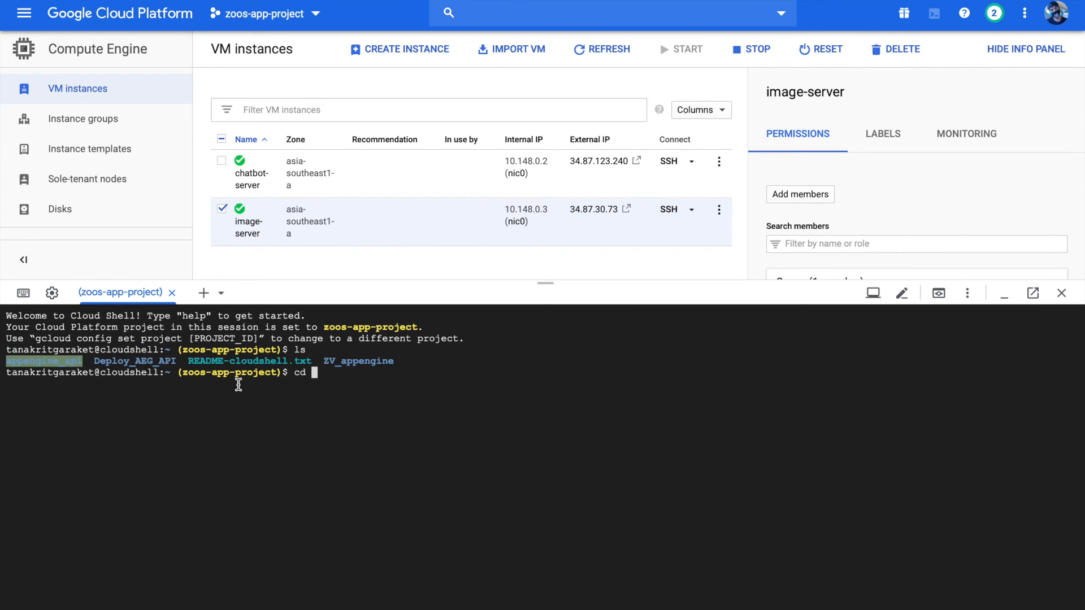
click(401, 371)
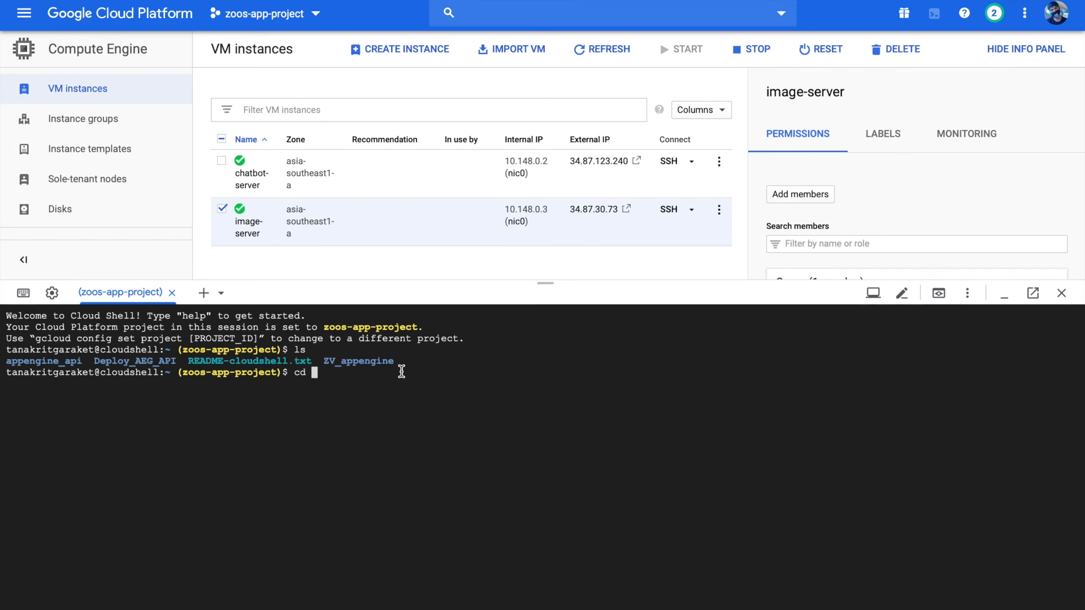
text(appengine_api)
key(Return)
text(ls)
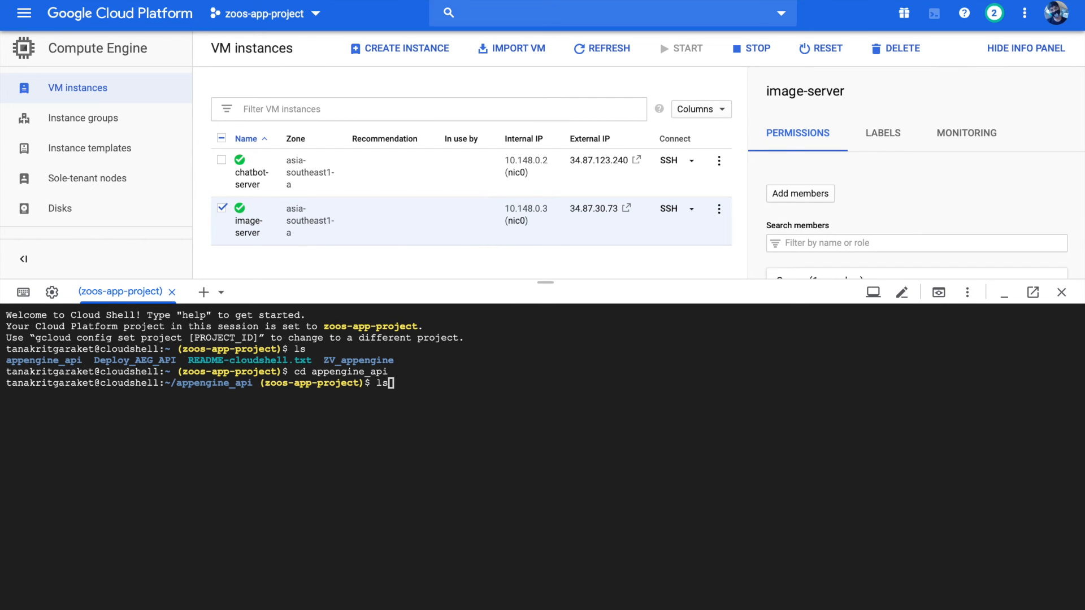
key(Return)
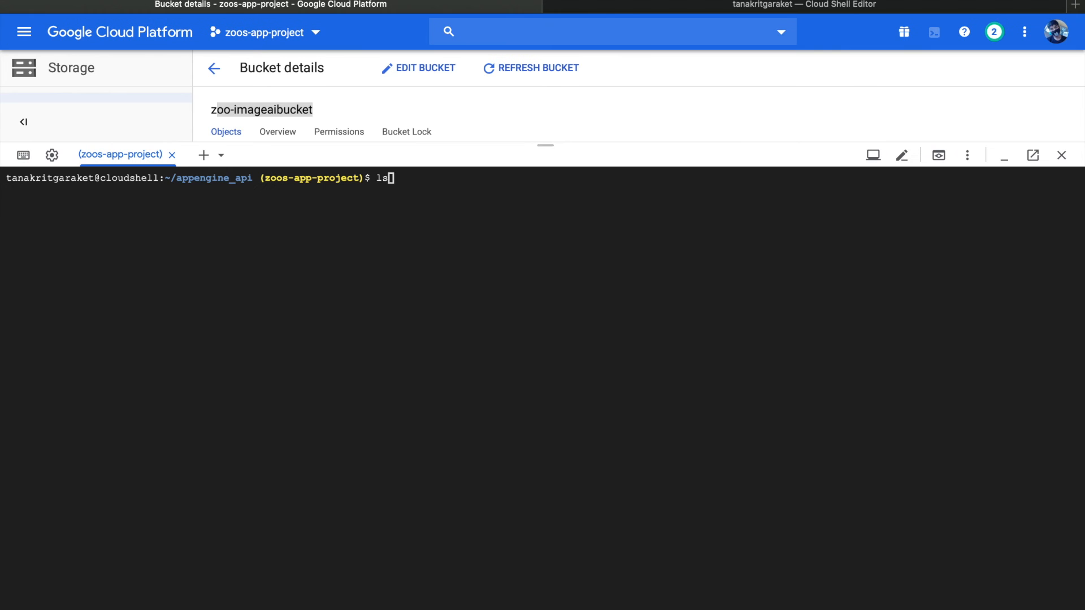
Deploy the API to App Engine with gcloud app deploy and confirm the deployment
text(g)
text(cloud )
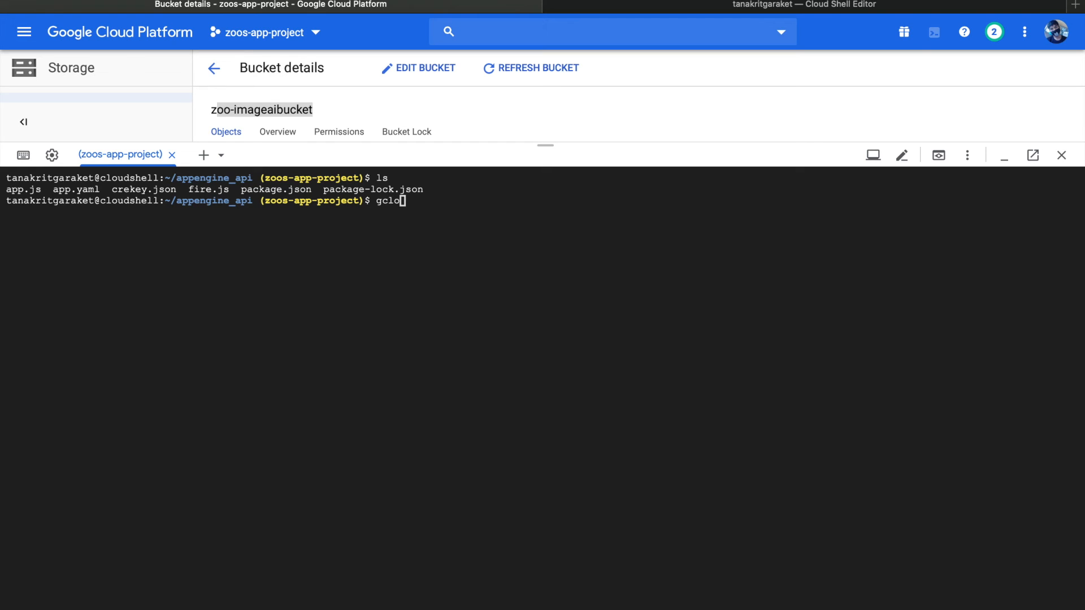
text(app )
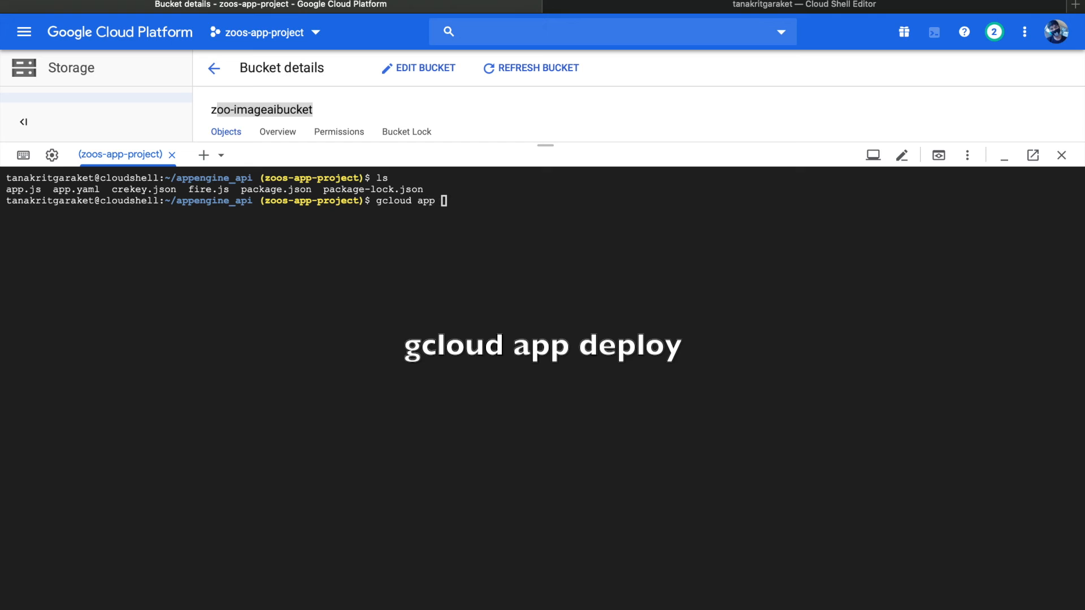
text(deploy)
key(Return)
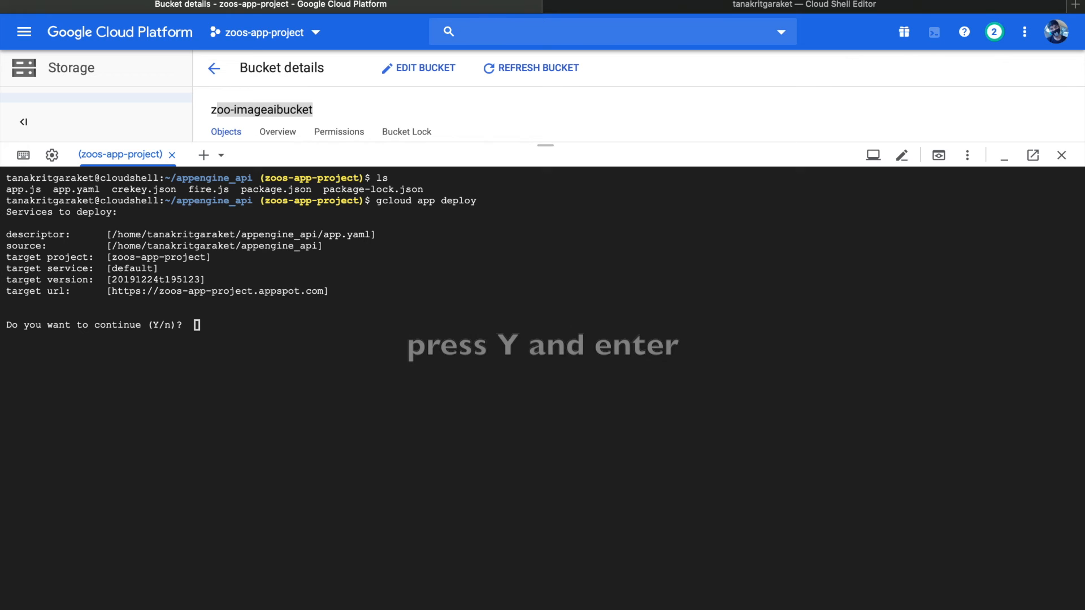
key(Return)
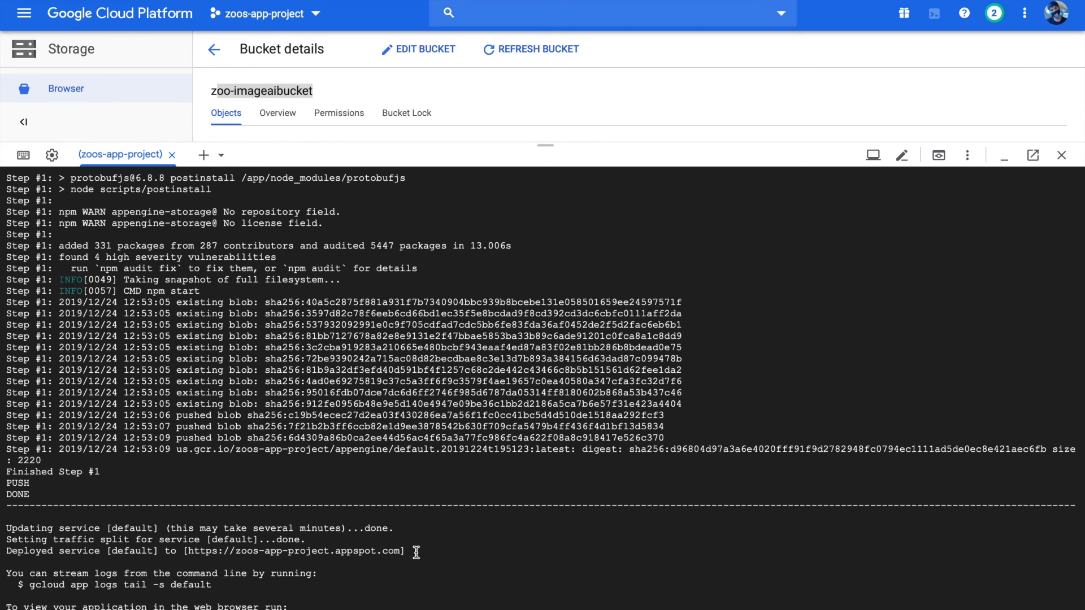
Switch to Postman and create a new request with the POST method
drag(417, 552, 181, 548)
click(474, 546)
key(ctrl+Right)
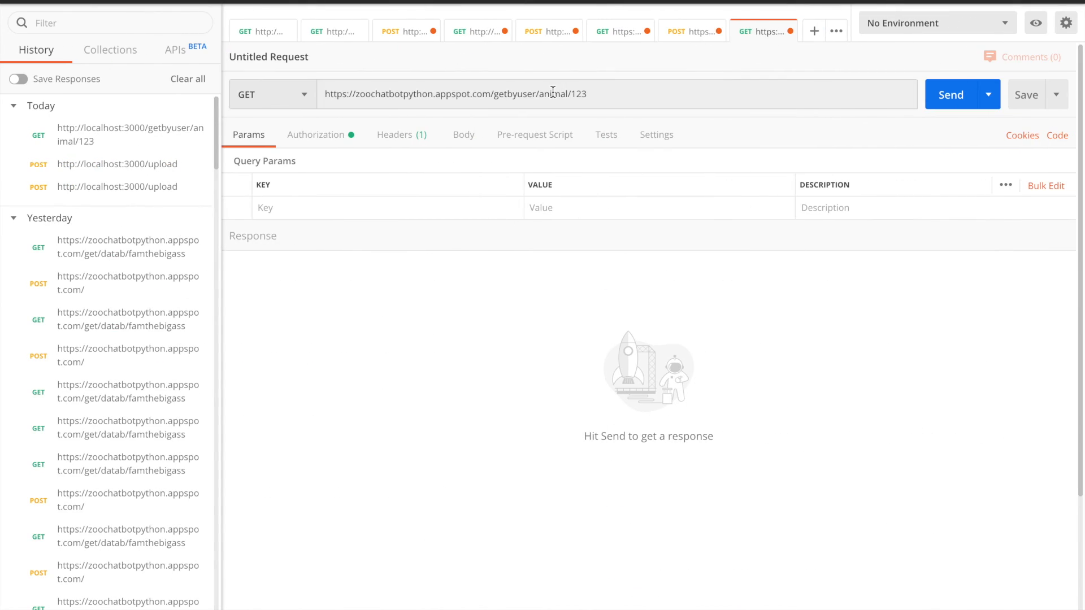
click(815, 31)
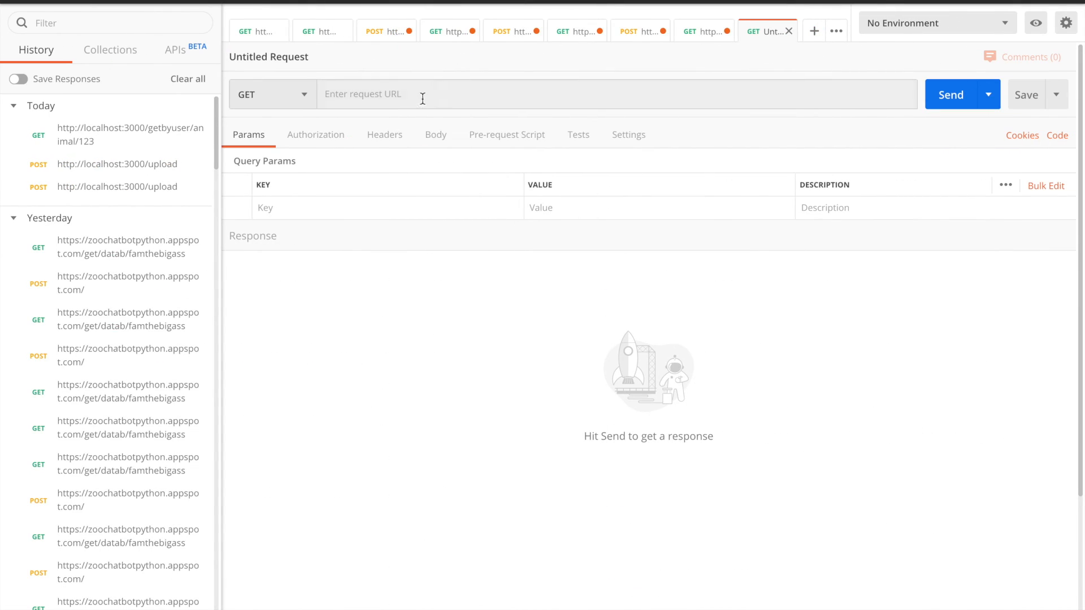
click(280, 98)
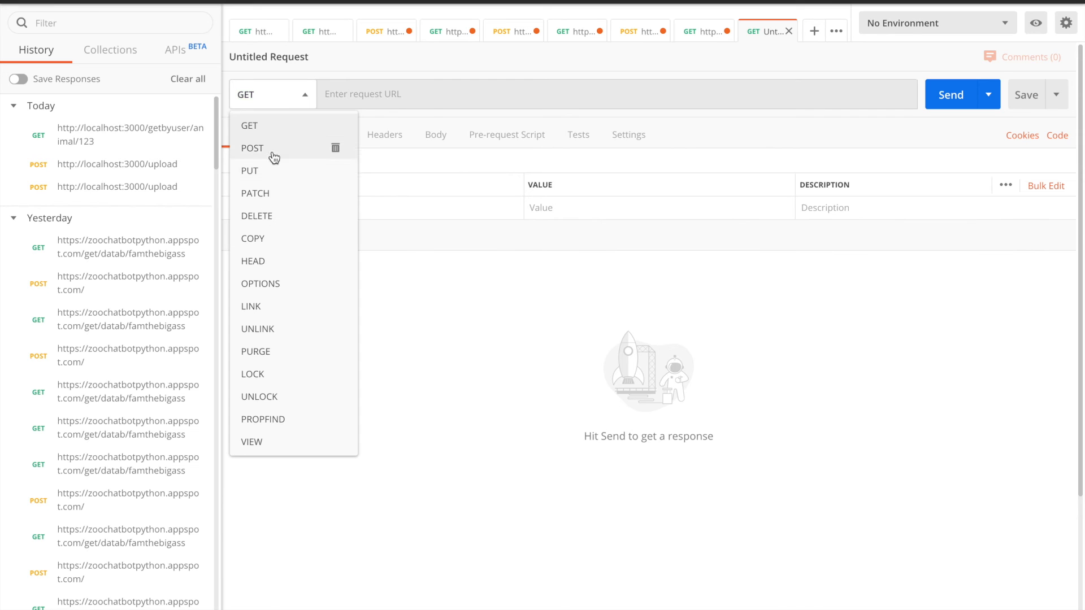
click(275, 150)
key(ctrl+Left)
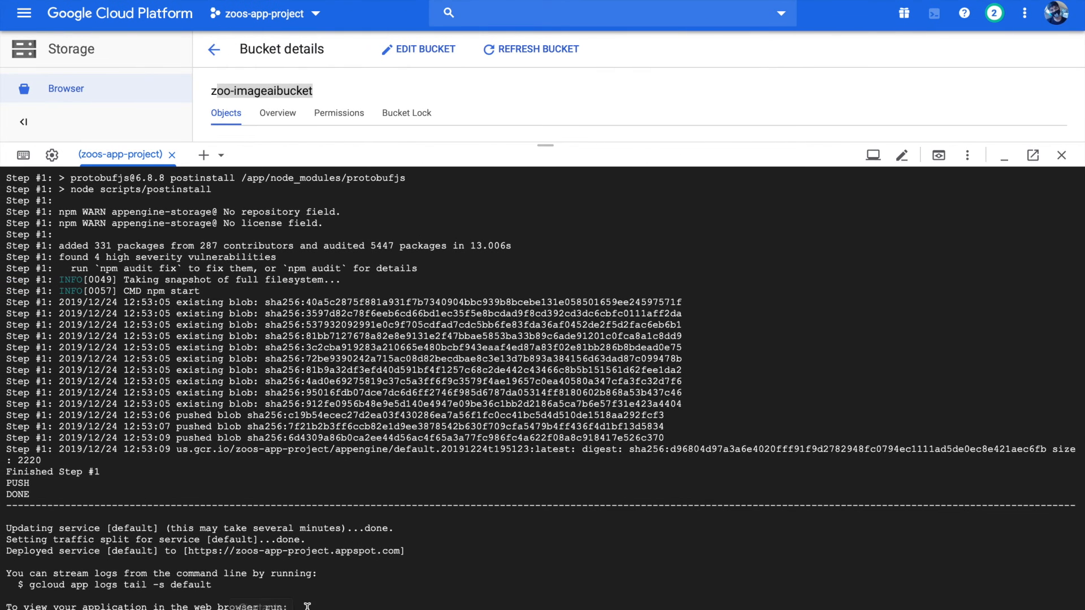
drag(401, 552, 188, 554)
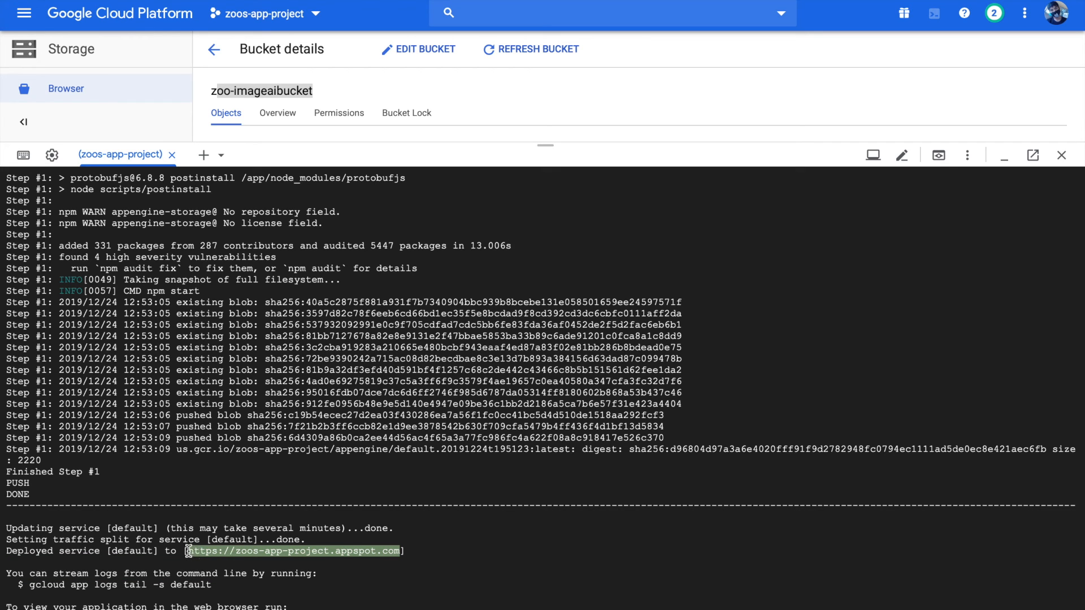
key(ctrl+Right)
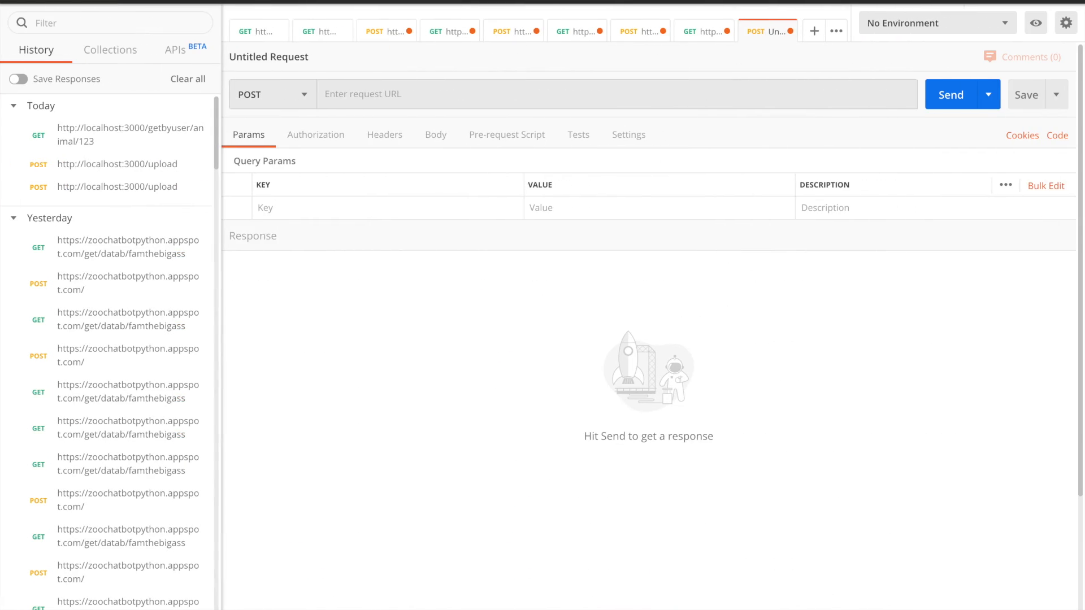
click(603, 97)
text(https://zoos-app-project.appspot.com)
text(/)
Look up the /upload route in the local app.js and append upload to the POST request's URL in Postman
key(ctrl+Left)
key(ctrl+Left)
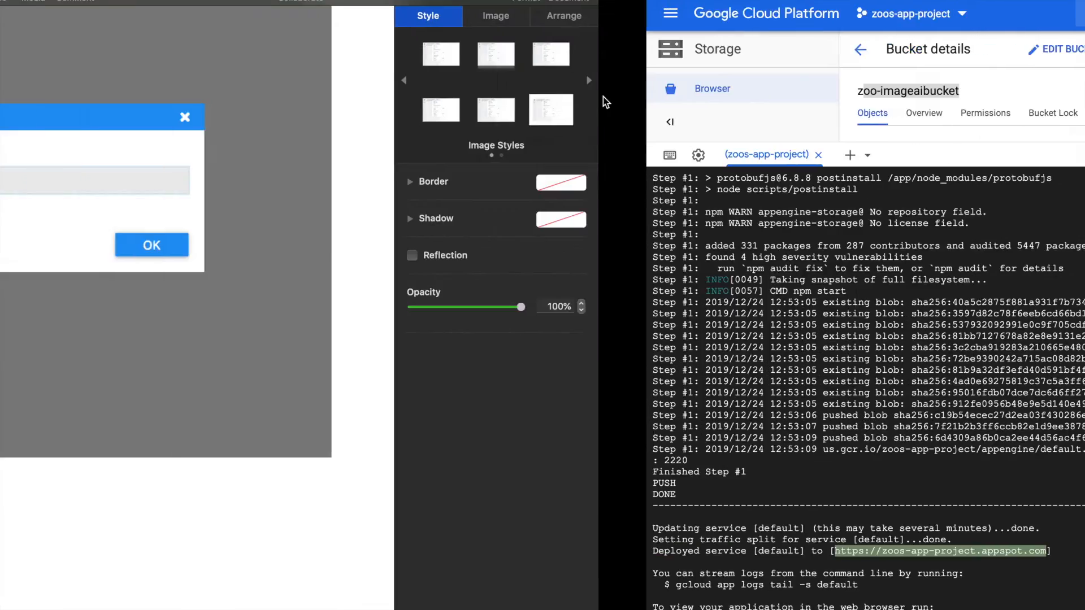
key(ctrl+Left)
scroll(387, 198, down, 12)
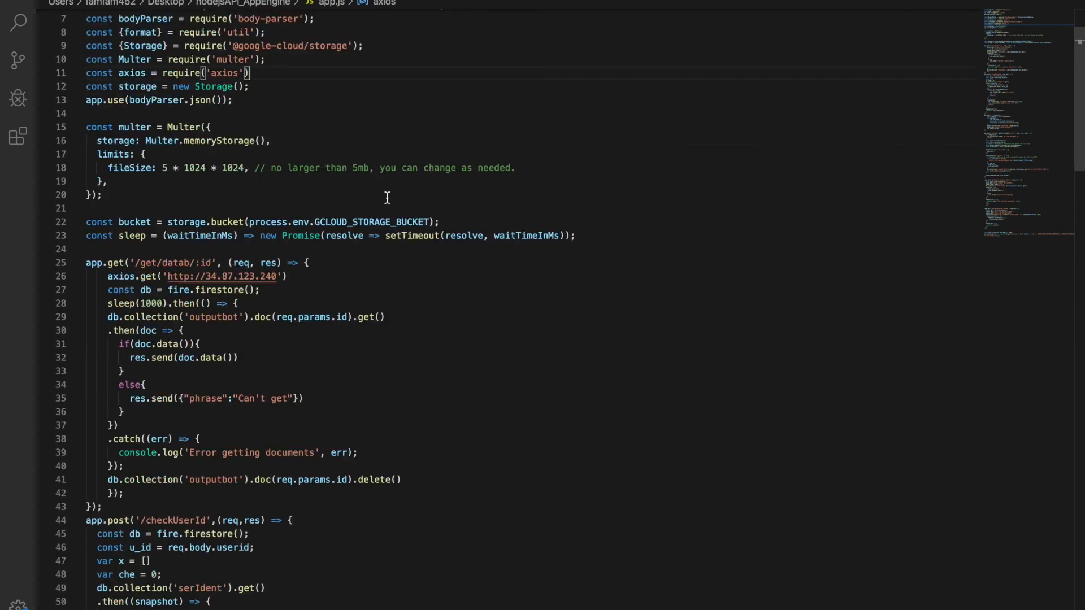
scroll(388, 198, down, 13)
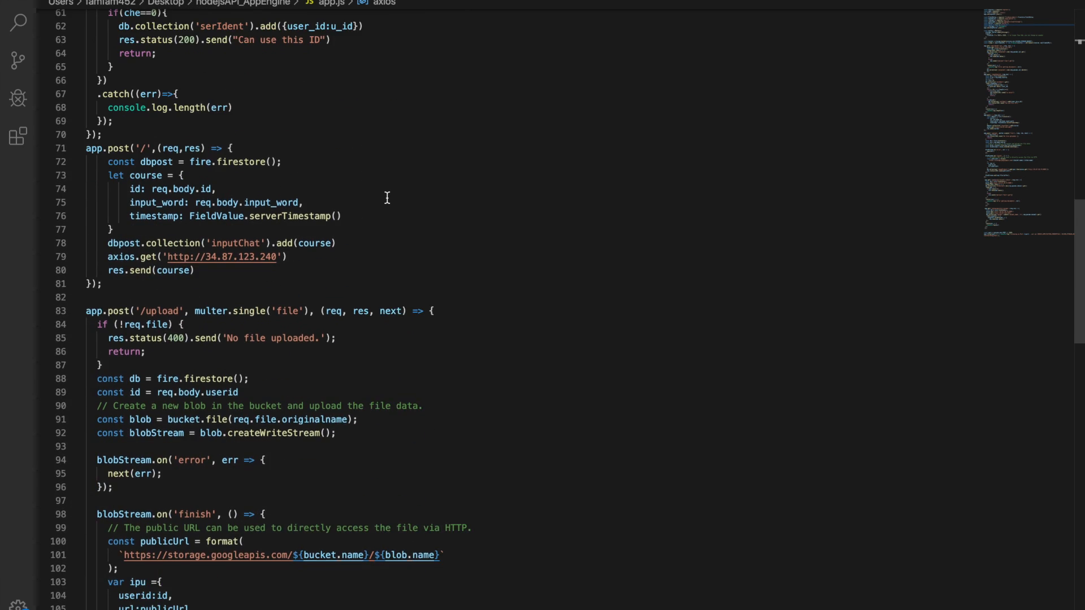
scroll(382, 198, up, 2)
drag(179, 198, 148, 195)
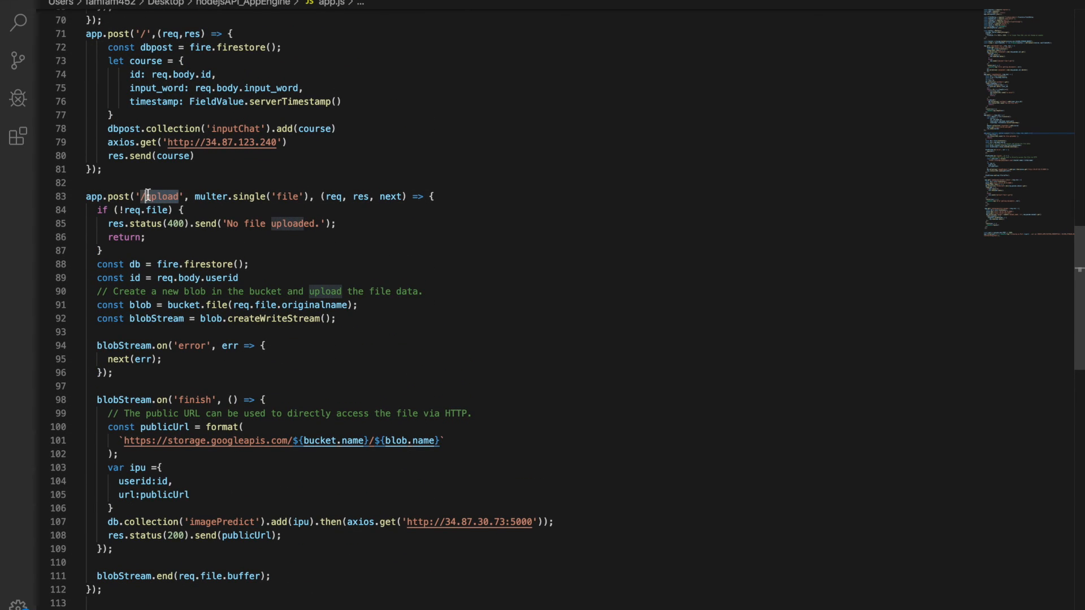
click(177, 199)
drag(178, 201, 146, 200)
click(320, 245)
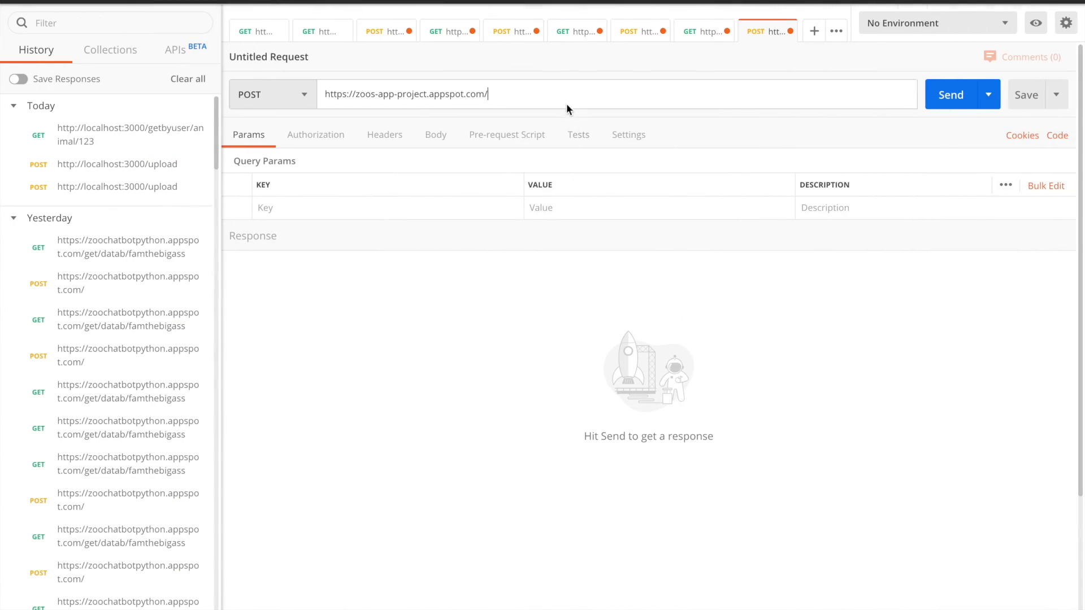
text(upload)
Set the POST request's body type to form-data
click(440, 139)
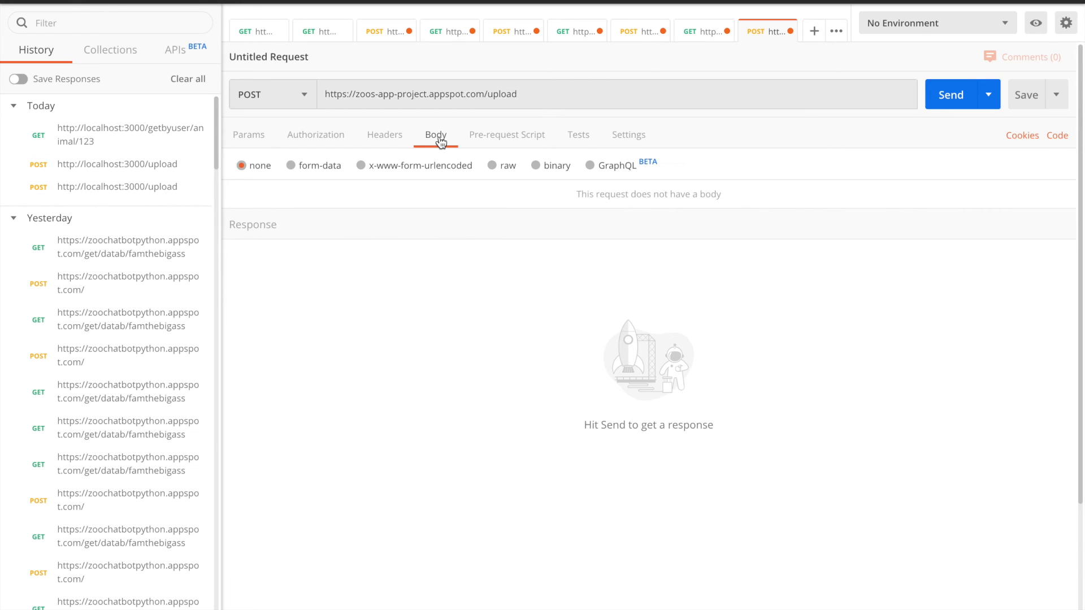
click(330, 173)
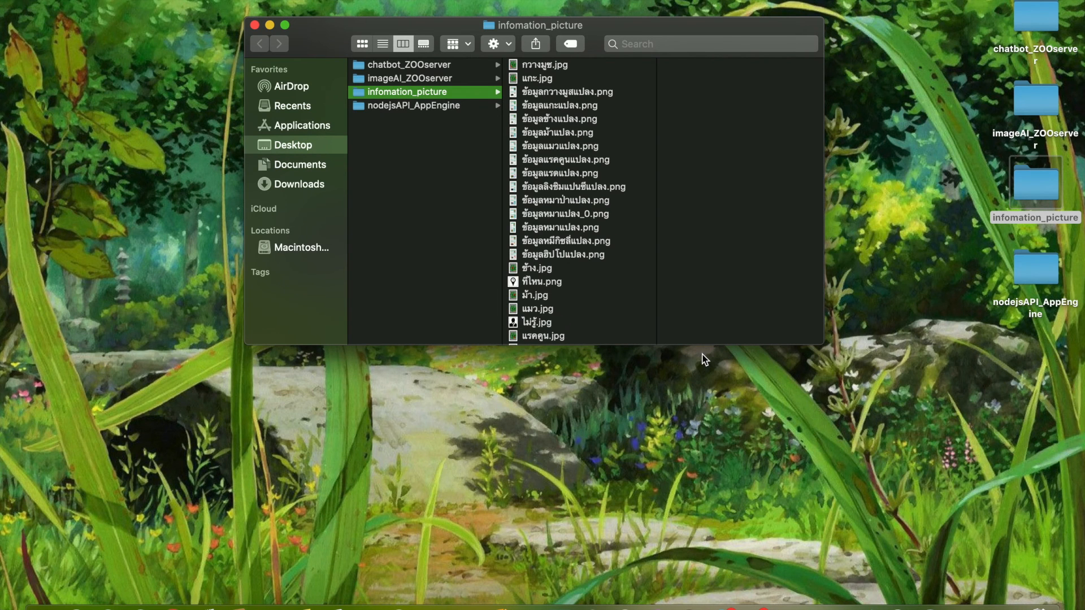
Preview several animal information PNGs and zoo map JPGs in the infomation_picture folder in Finder
click(571, 186)
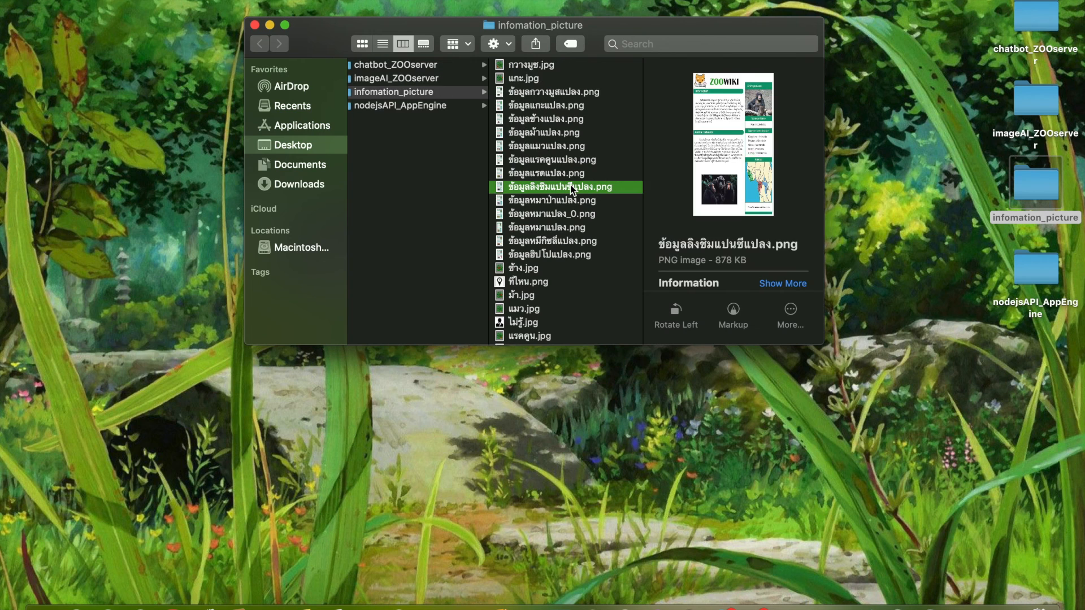
scroll(572, 189, down, 1)
click(544, 94)
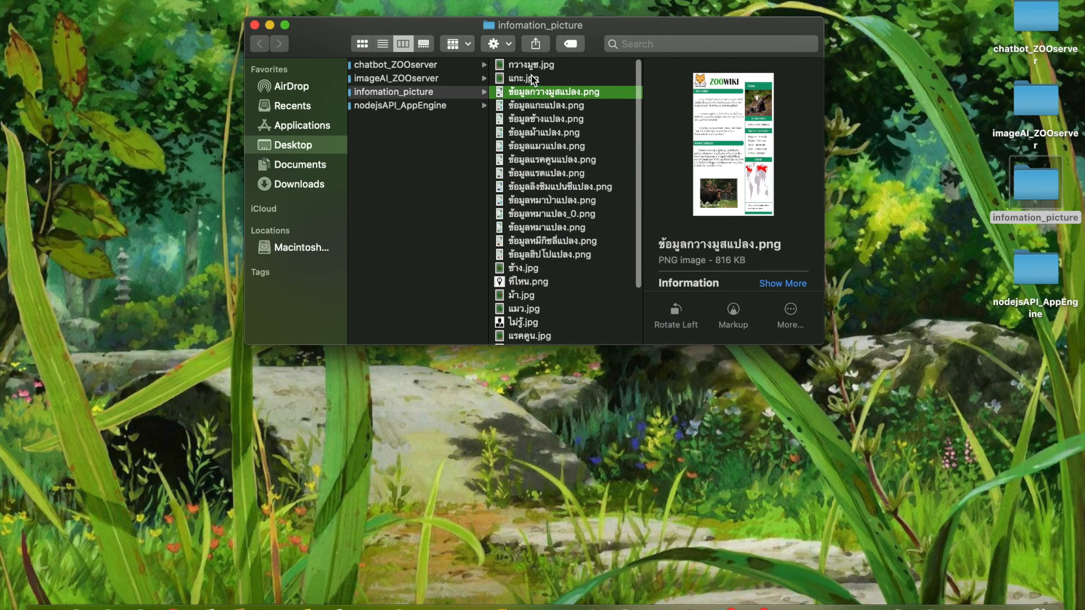
click(531, 78)
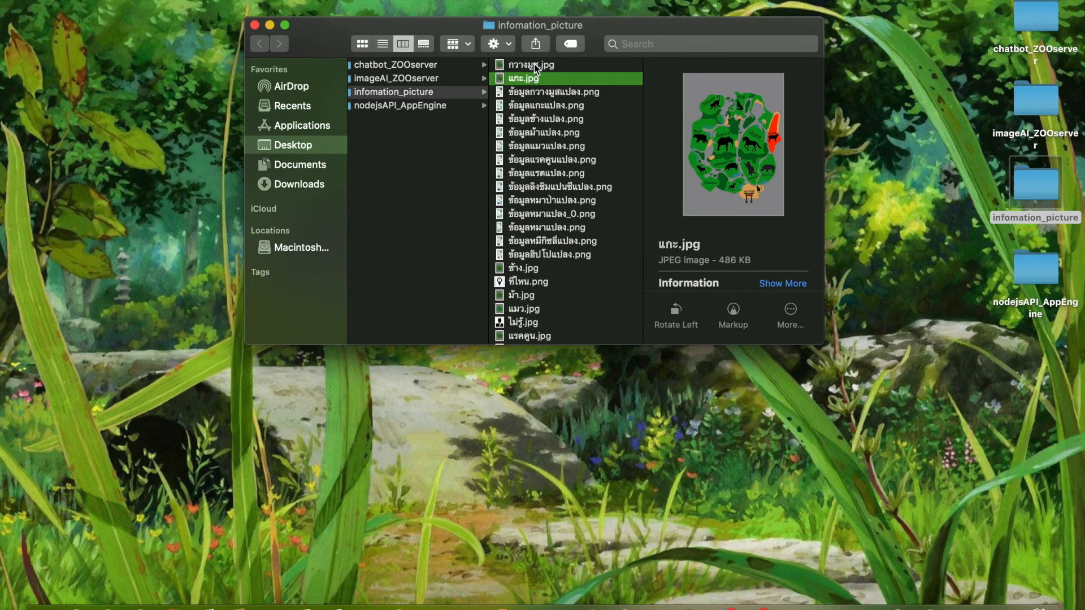
click(534, 64)
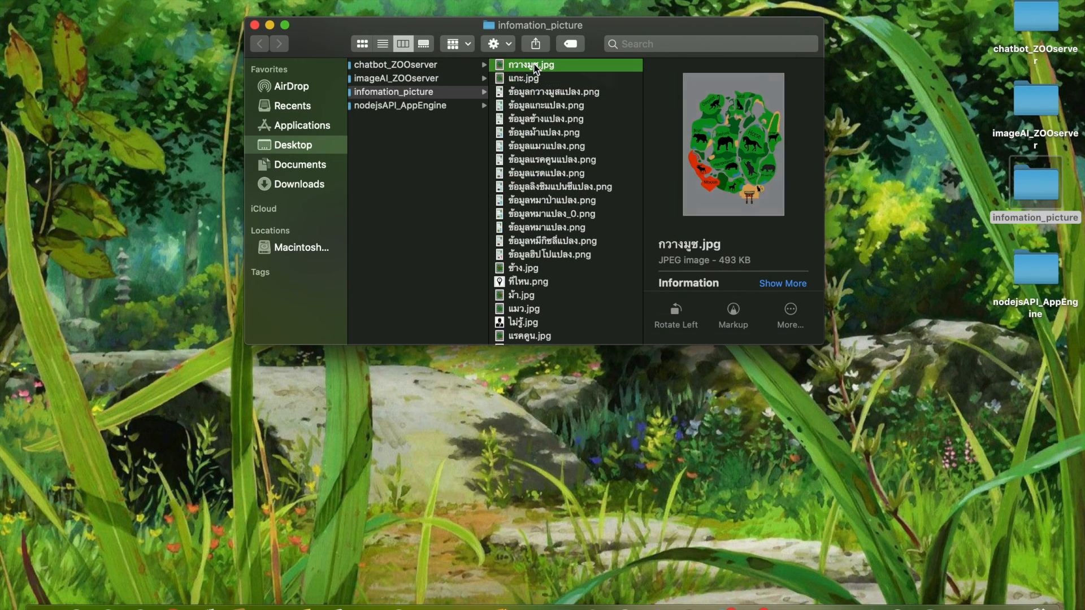
click(535, 94)
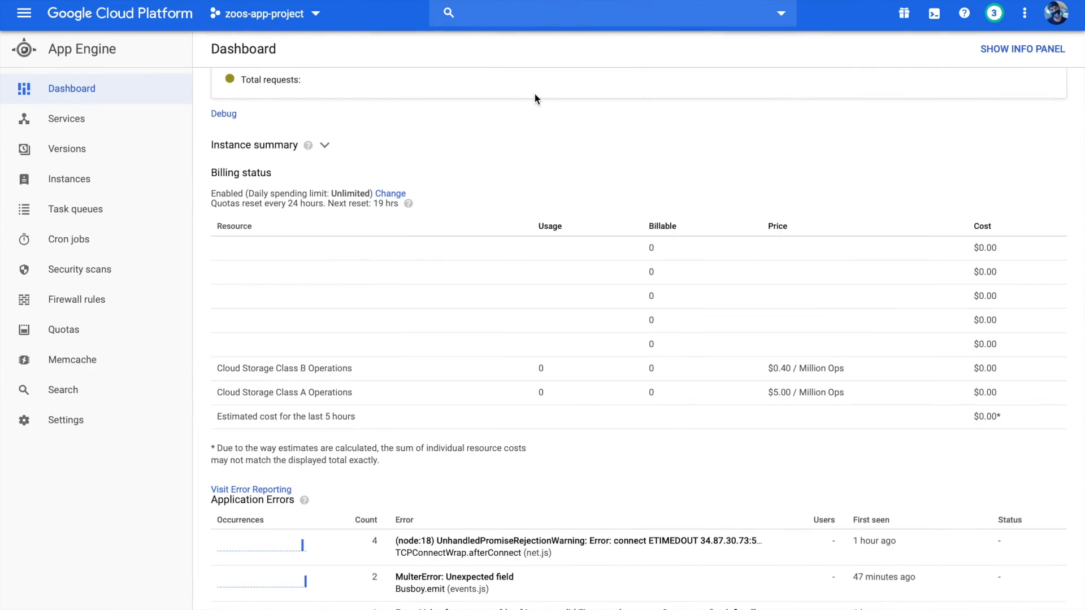
scroll(534, 93, up, 6)
In the Google Cloud Platform console, pin Firestore to the navigation and open its Data page
click(24, 12)
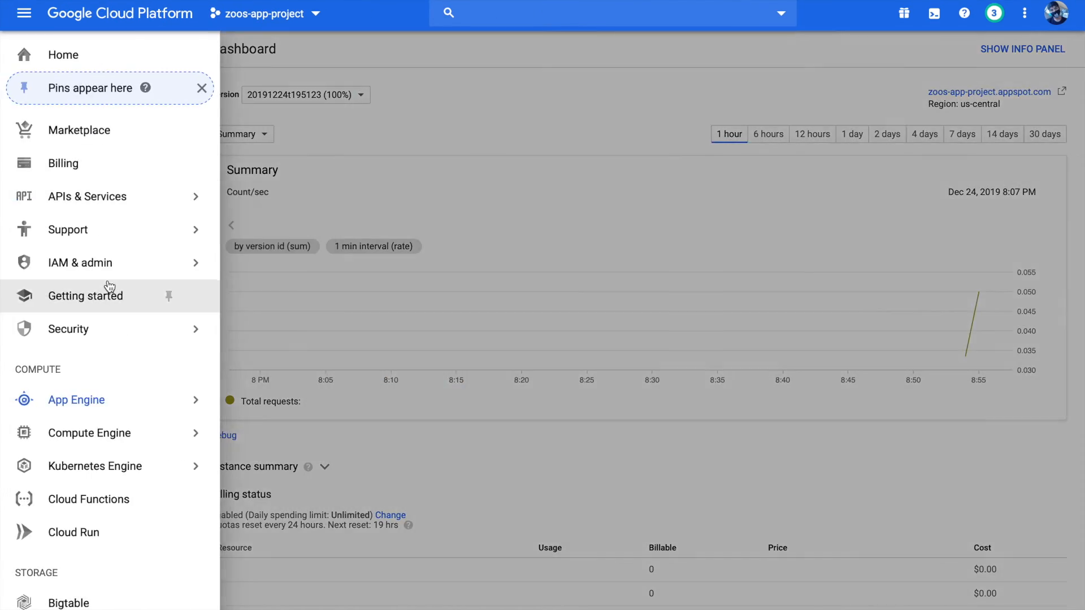
scroll(110, 286, down, 3)
mouse_move(100, 474)
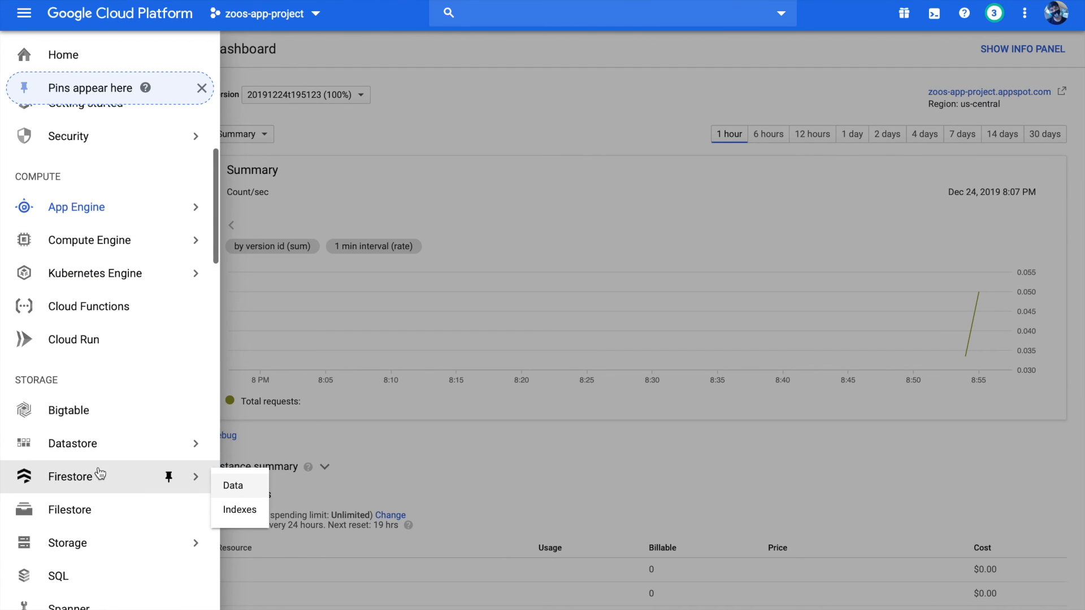
click(168, 477)
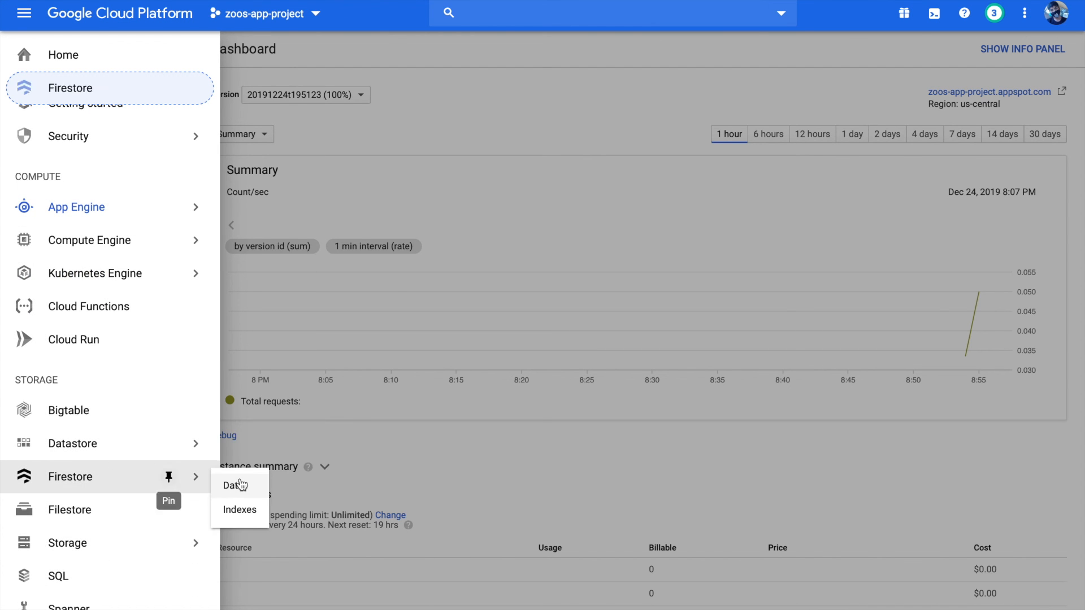
click(234, 485)
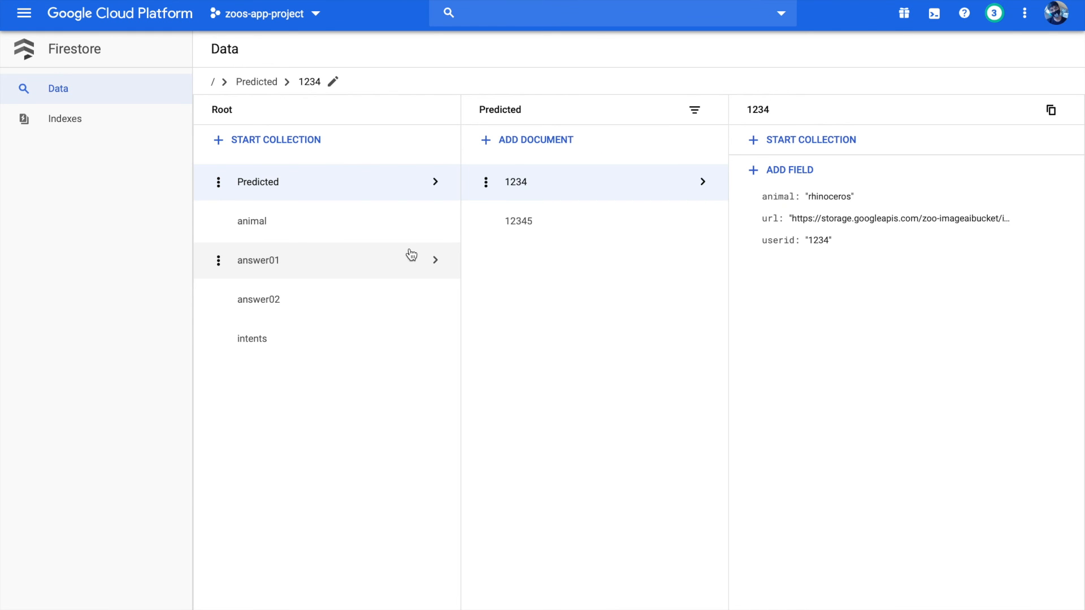
Filter the animal collection's documents by the animal_name field in ascending order with no condition
click(345, 216)
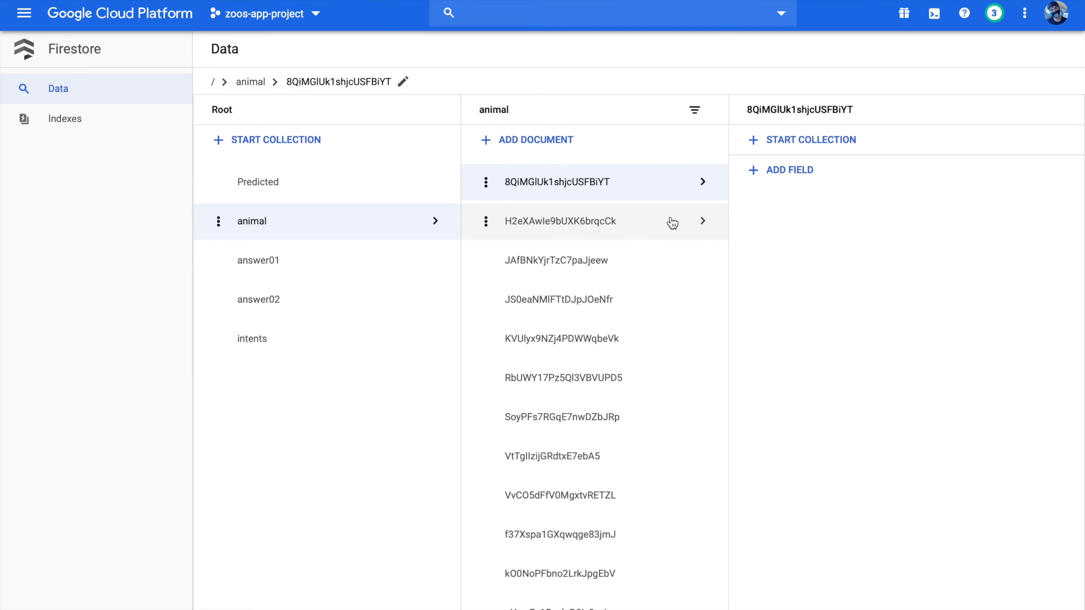
click(695, 110)
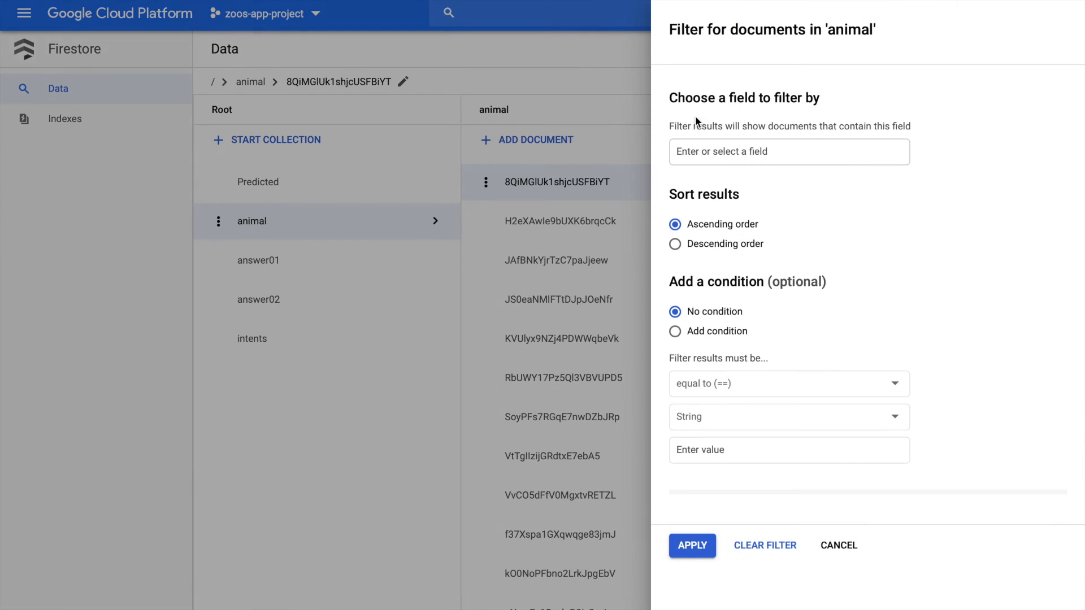
click(711, 151)
click(730, 177)
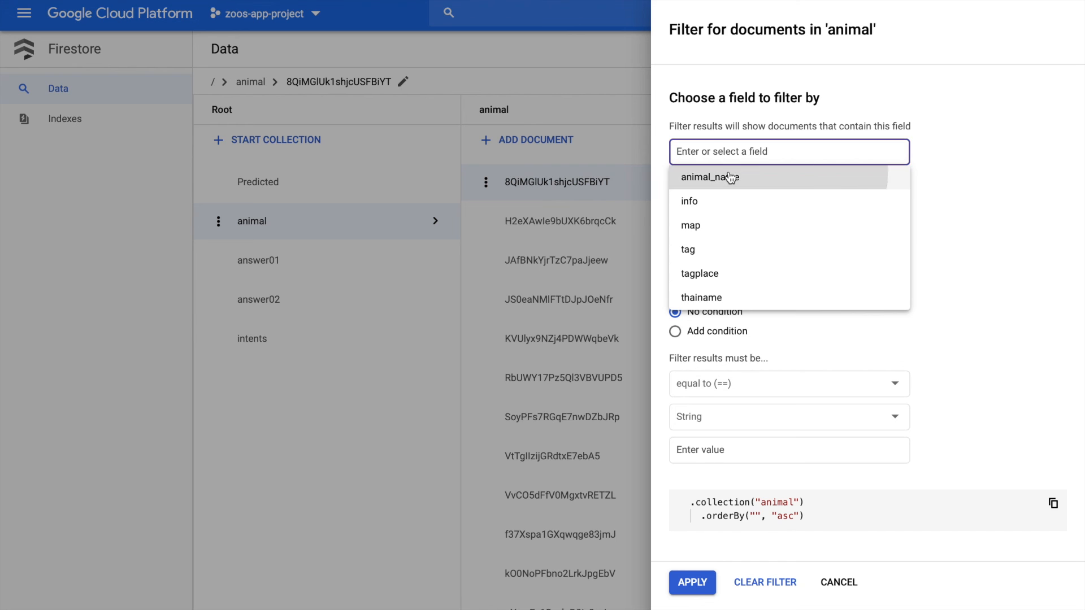
click(696, 580)
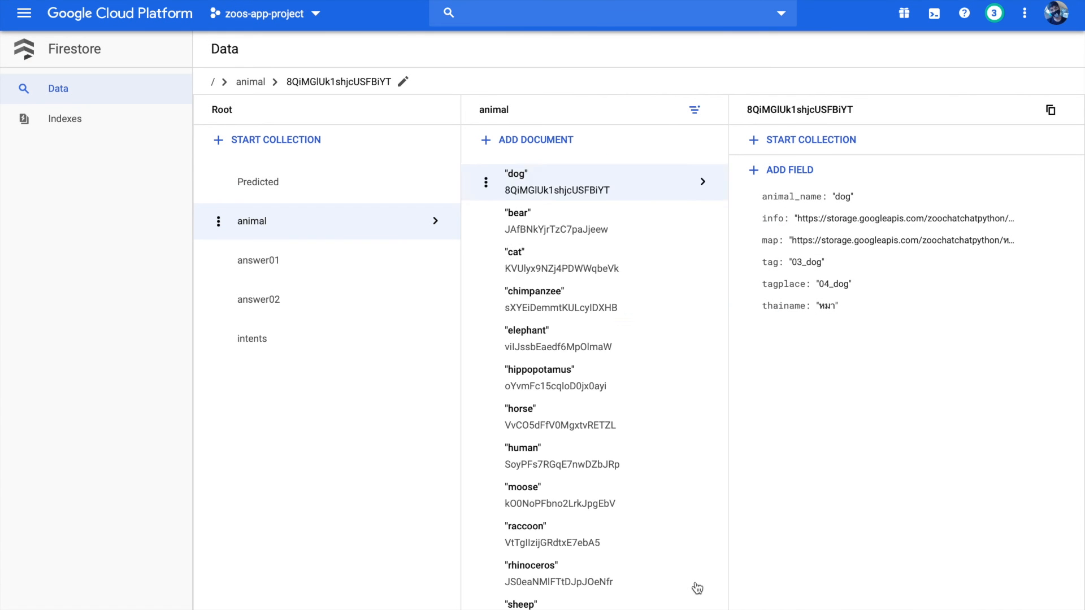
Examine the bear document's info and map fields, and preview the elephant and bear information images in the infomation_picture folder
click(606, 194)
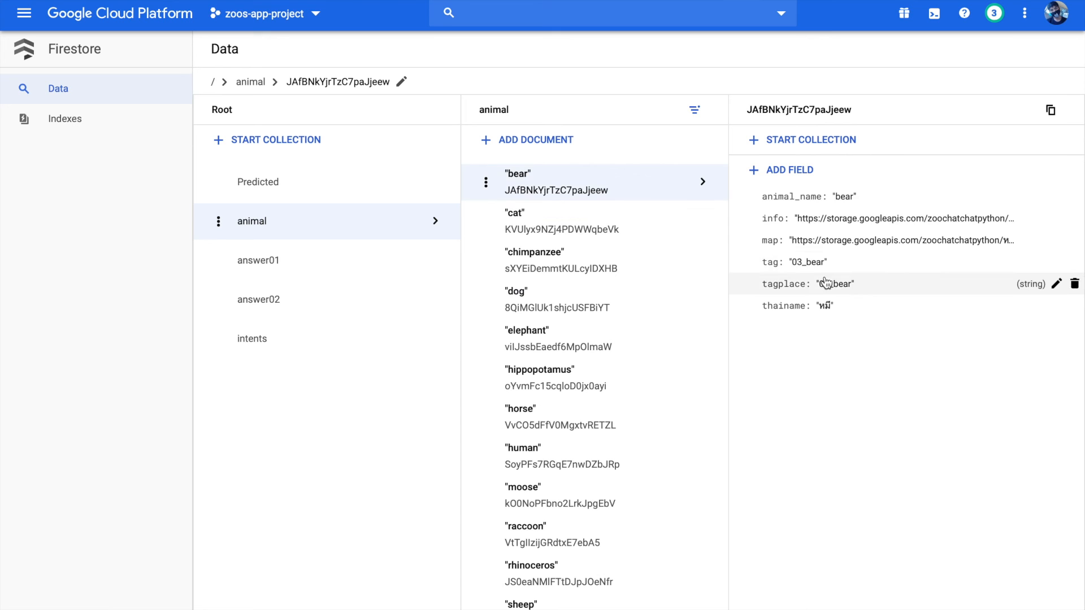
click(862, 220)
click(677, 382)
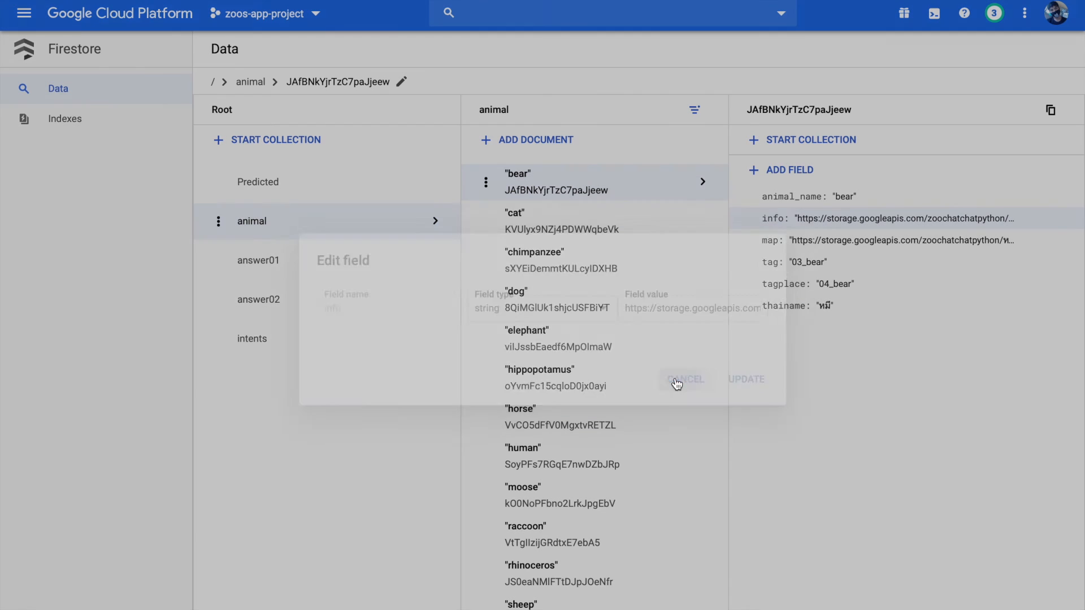
click(816, 243)
click(673, 380)
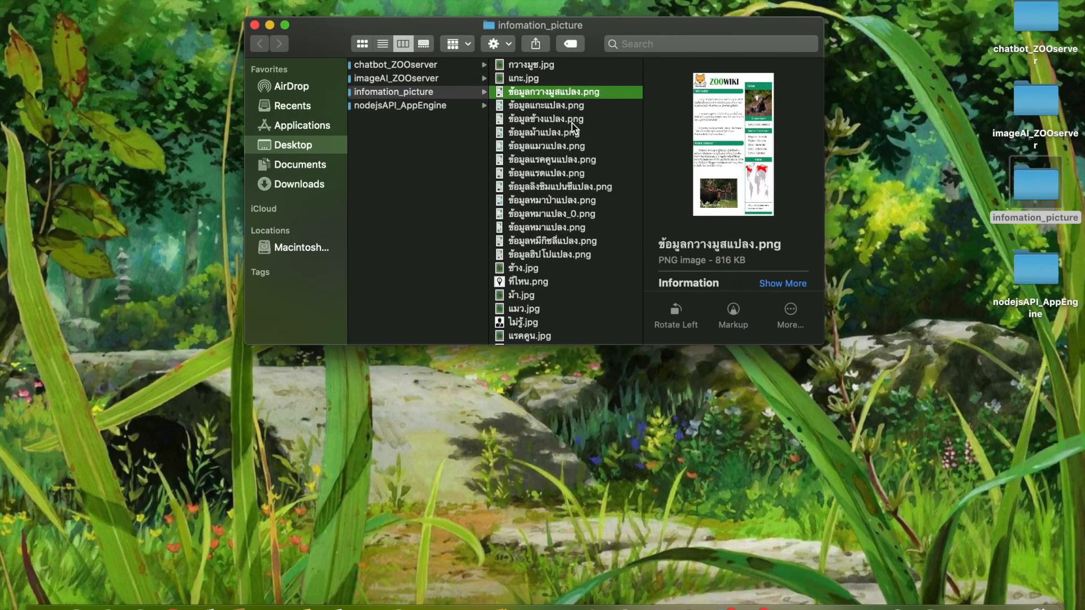
click(571, 121)
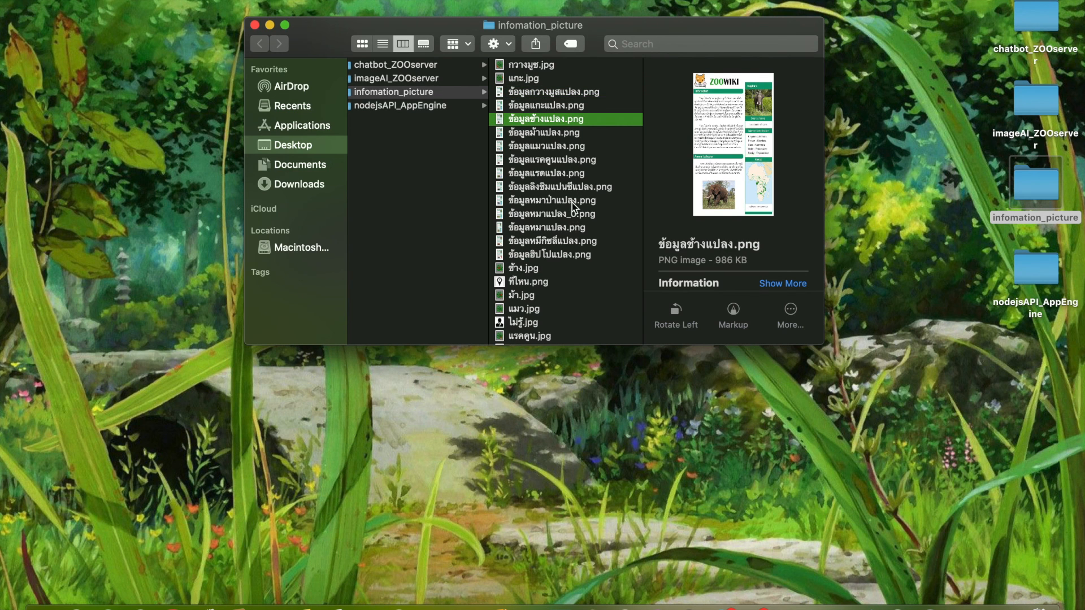
click(568, 243)
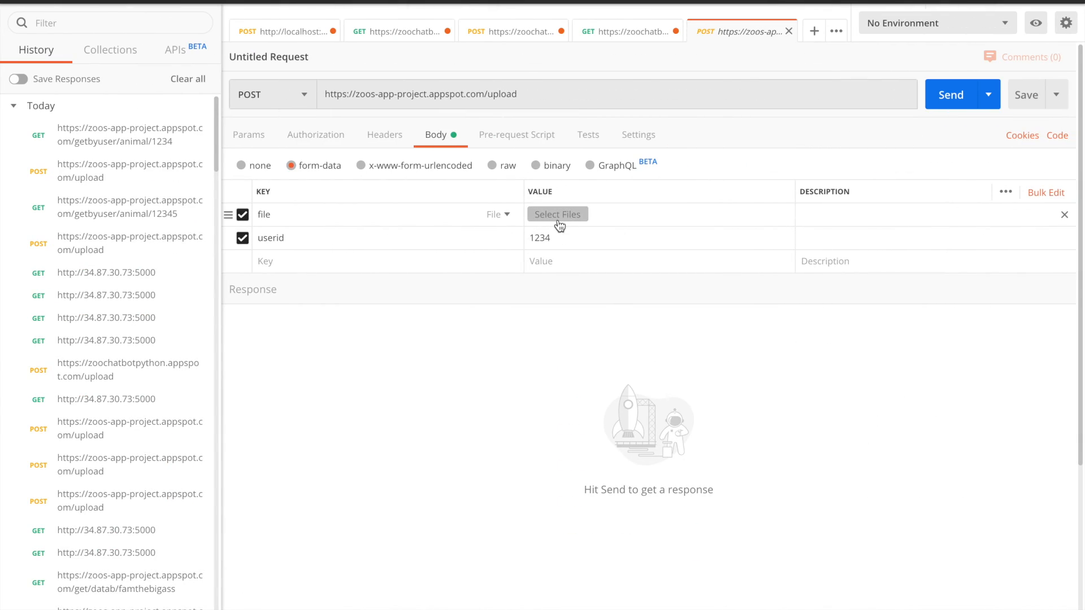
Attach ข้อมูลหมีกิซลี่แปลง.png from the Desktop's infomation_picture folder as the file value and send the POST request
click(557, 214)
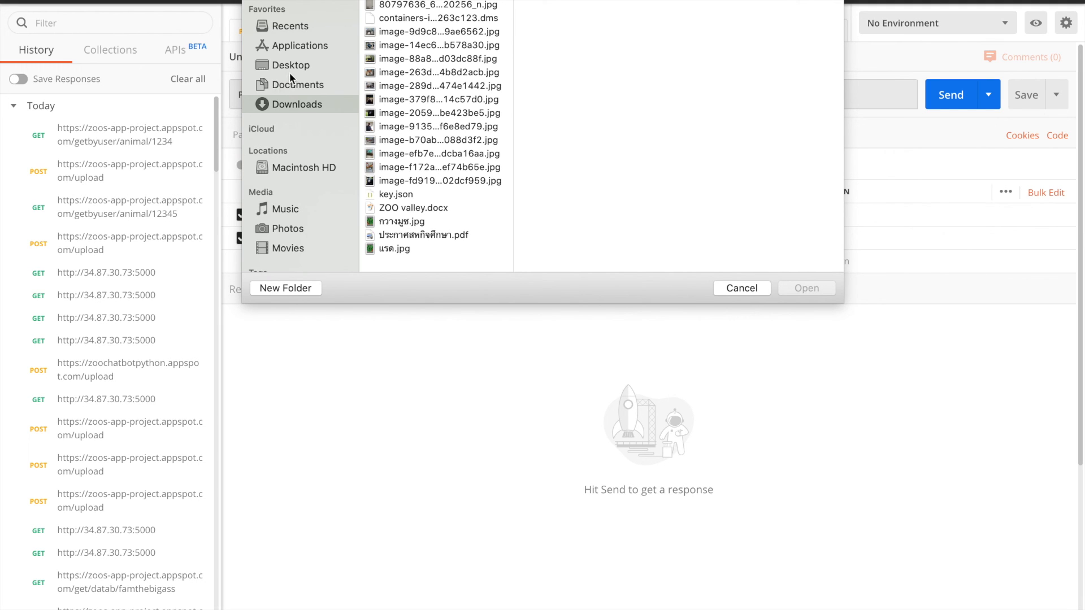
click(304, 65)
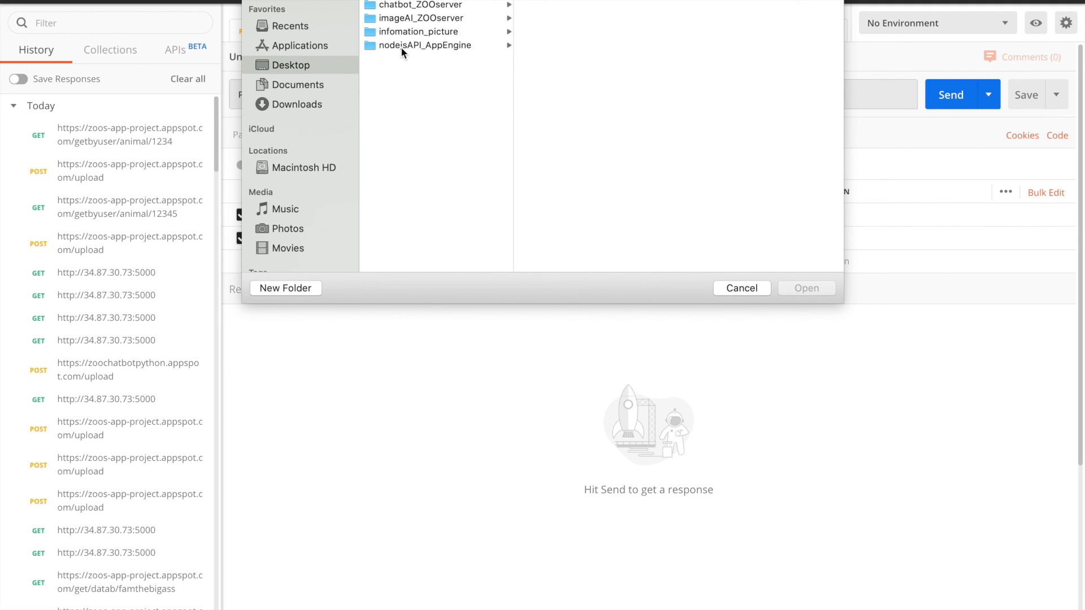
click(446, 31)
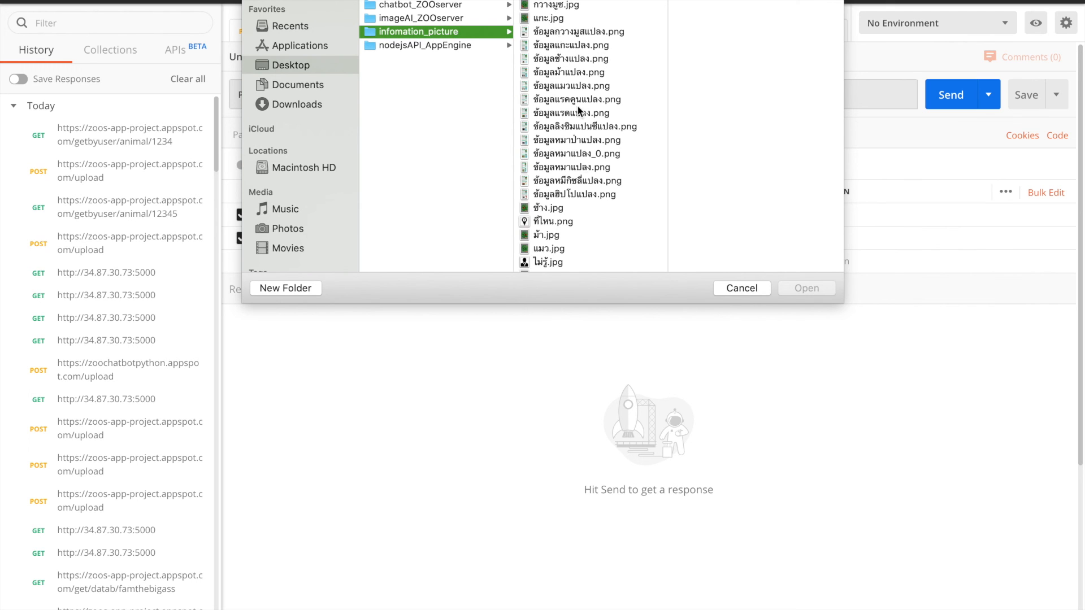
click(585, 182)
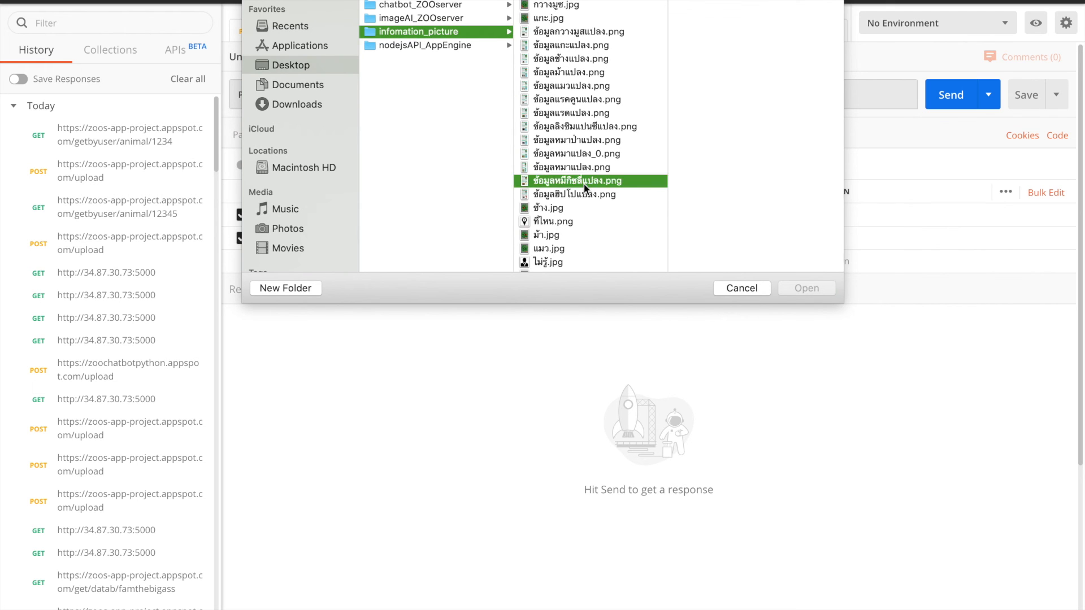
click(806, 289)
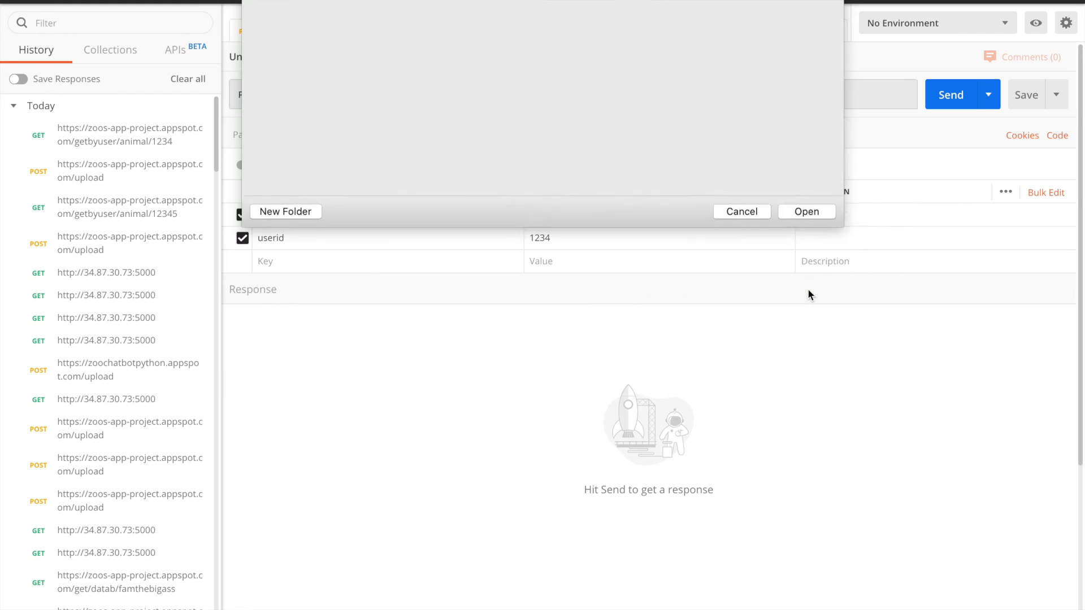
click(959, 93)
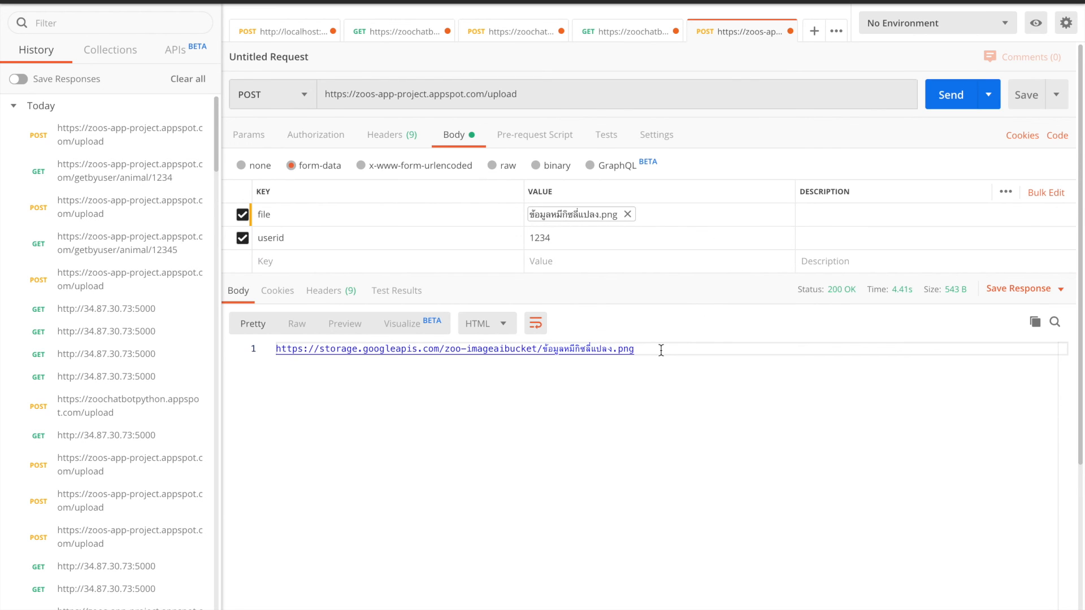
Copy the image address returned in the response and update the bear document's info field in Firestore with it
drag(661, 349, 276, 349)
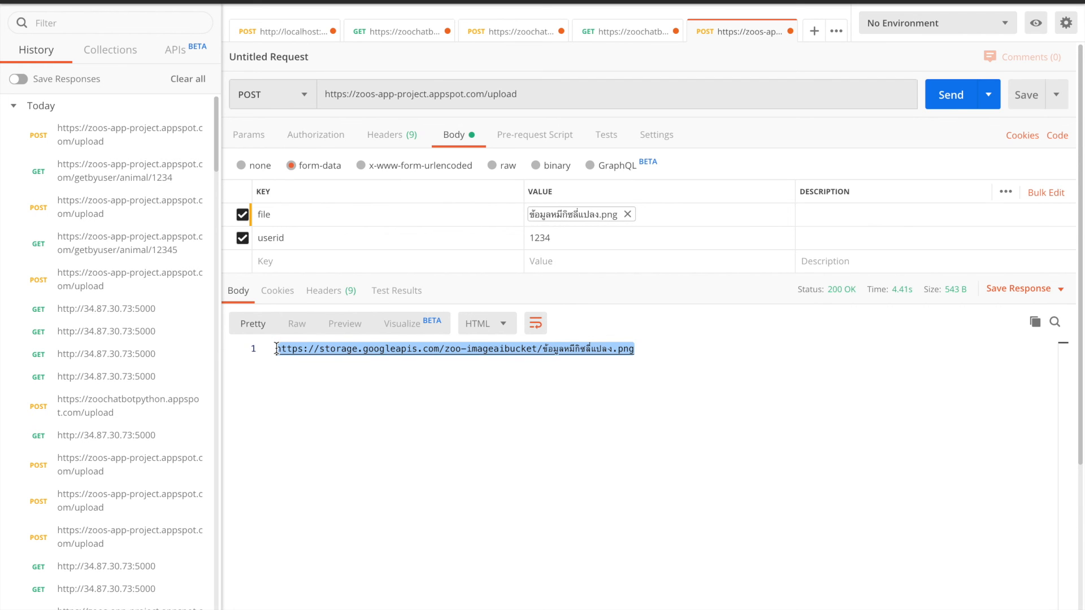
key(ctrl+Left)
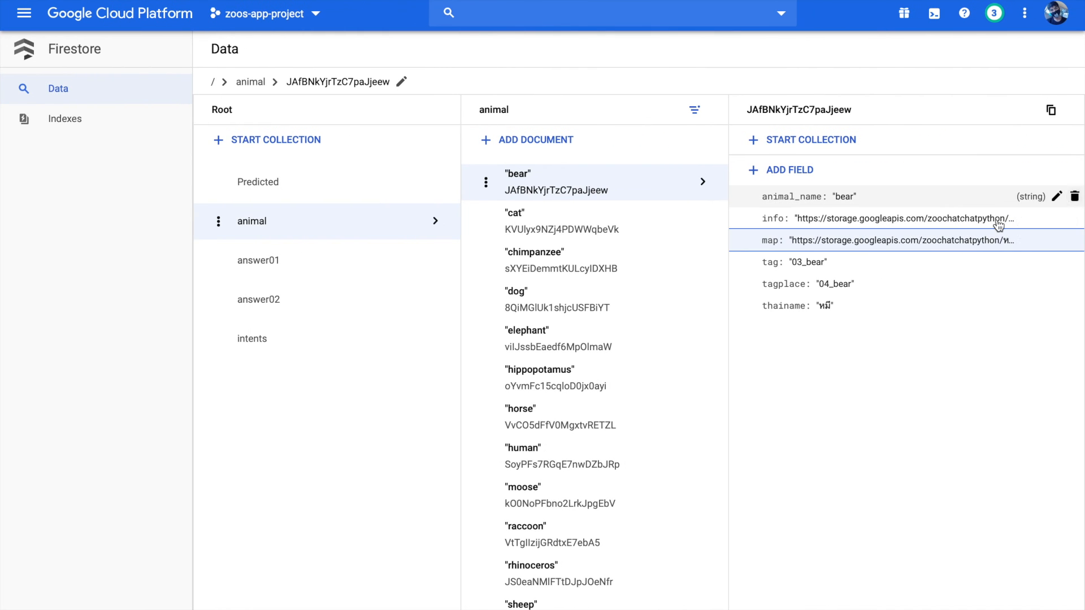
click(1056, 219)
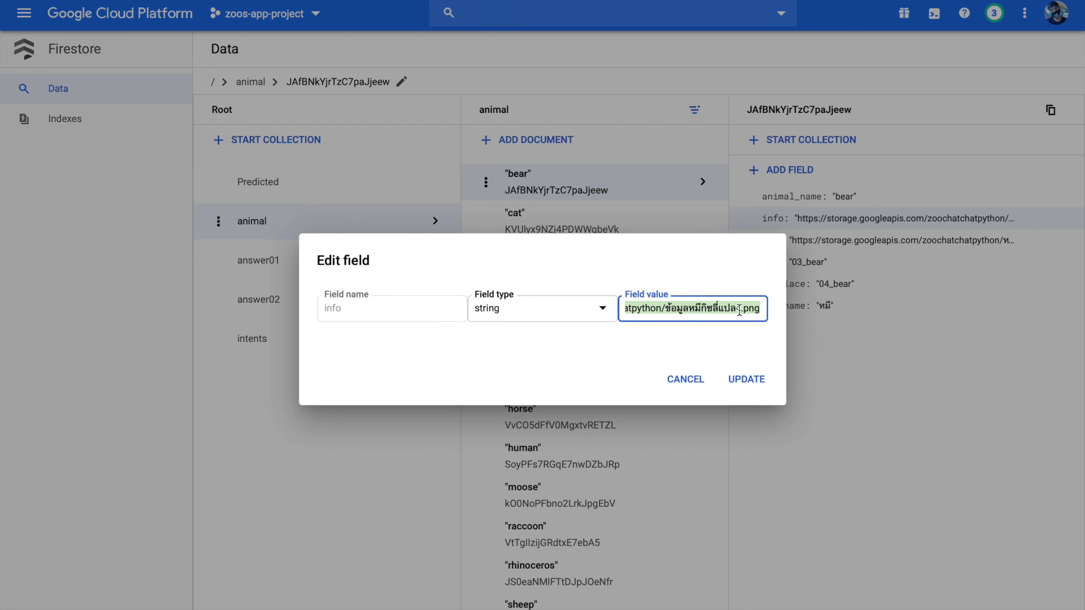
key(super+v)
click(752, 380)
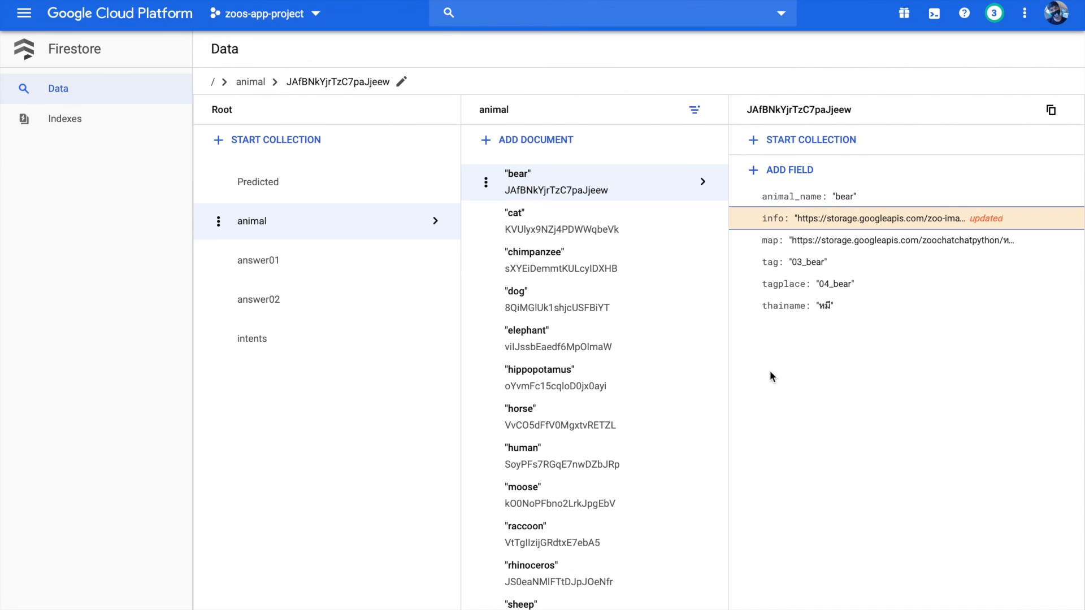
Examine the bear document's map field and look through the cat, chimpanzee, moose, human and unknown documents in the animal collection
click(880, 245)
click(686, 381)
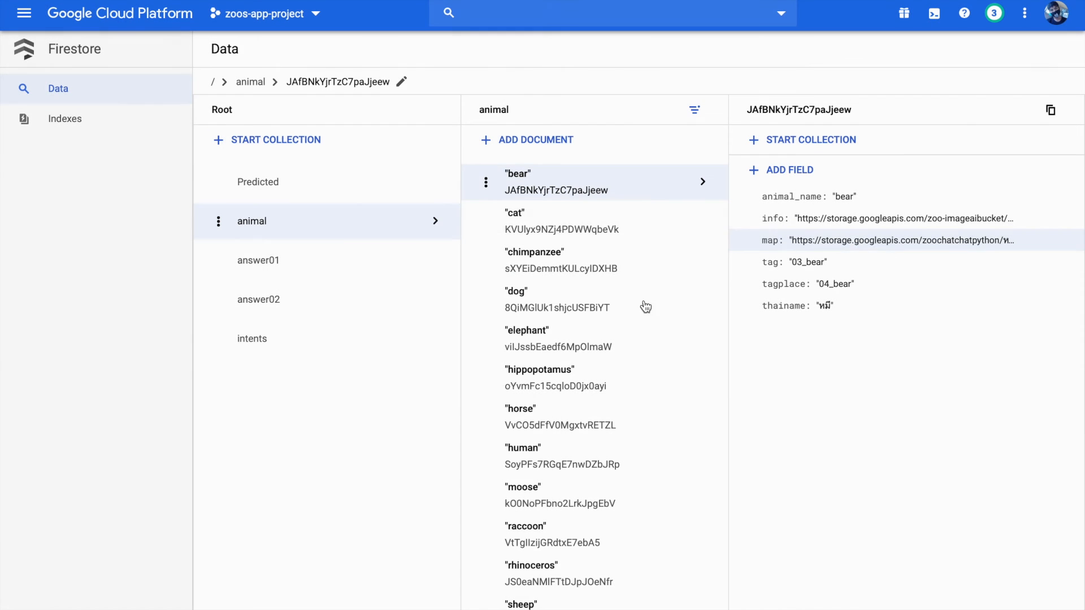
click(620, 232)
click(618, 264)
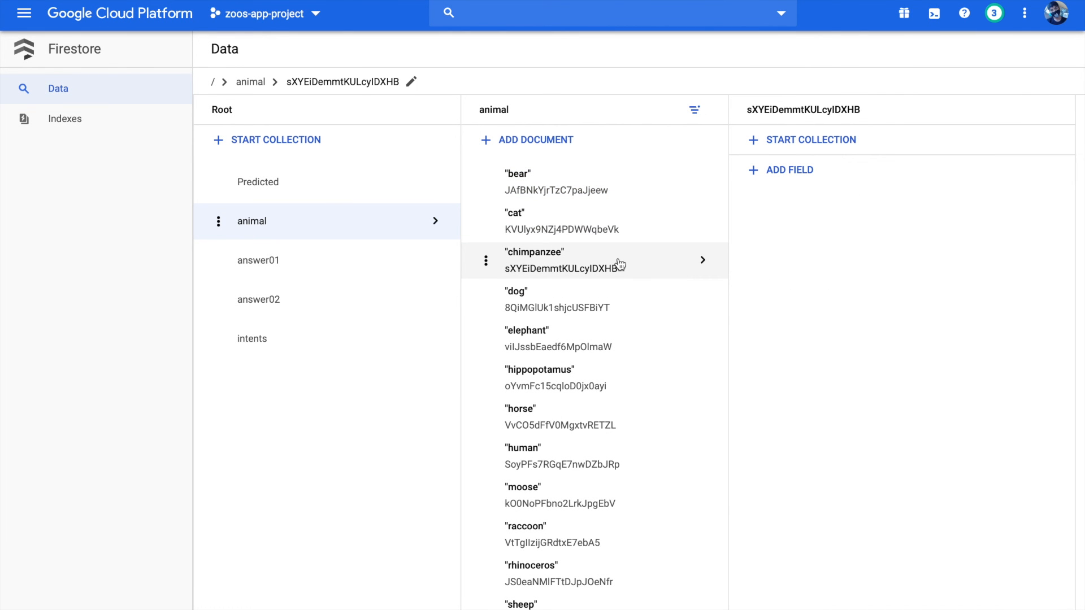
scroll(616, 395, down, 2)
scroll(612, 407, up, 1)
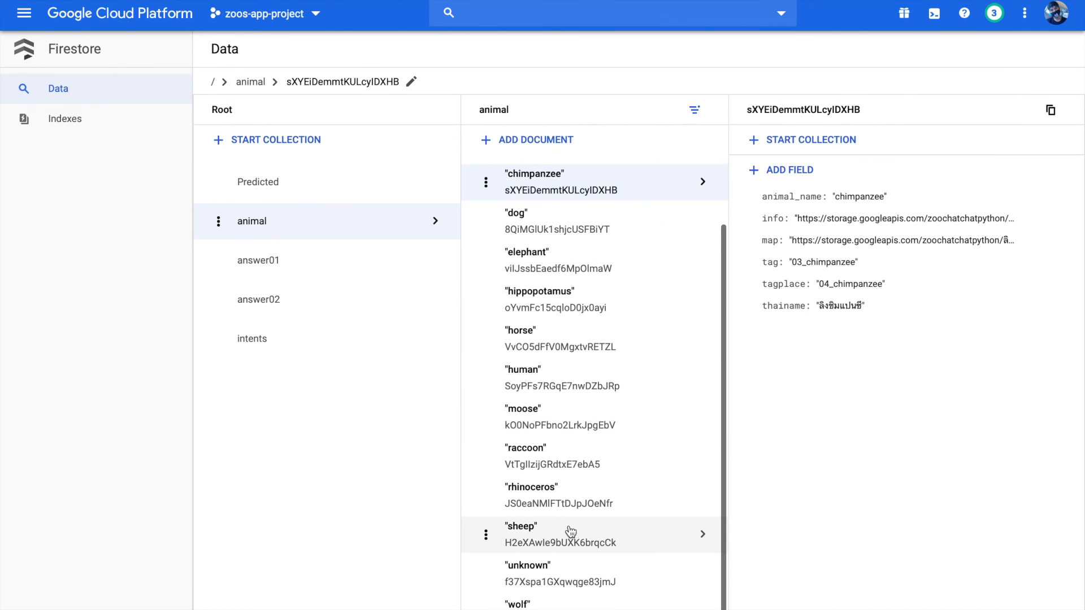
click(584, 412)
click(585, 392)
scroll(586, 394, up, 1)
scroll(585, 394, down, 1)
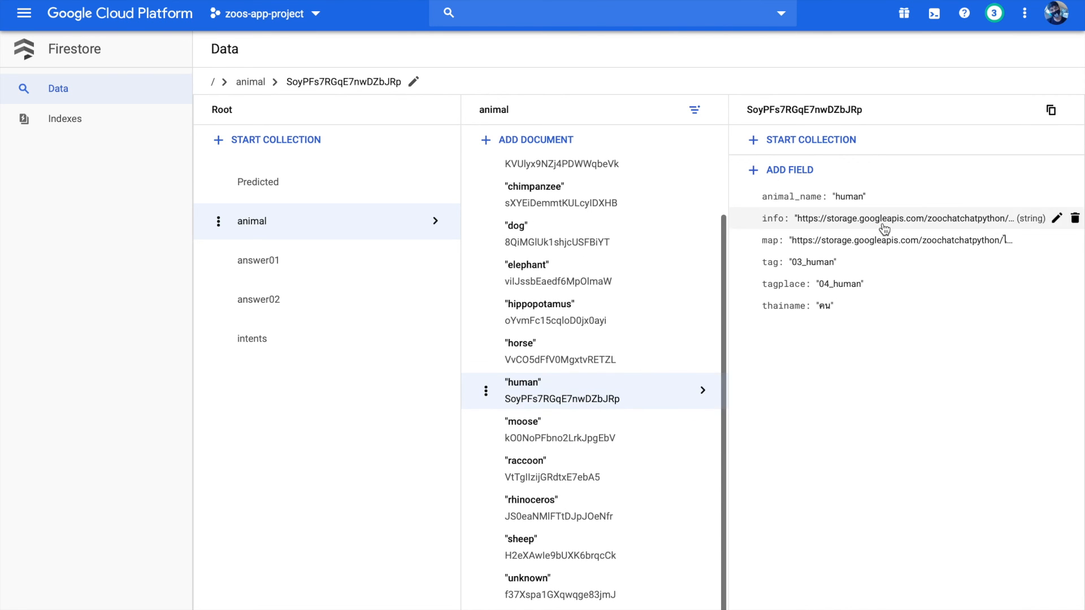
click(572, 590)
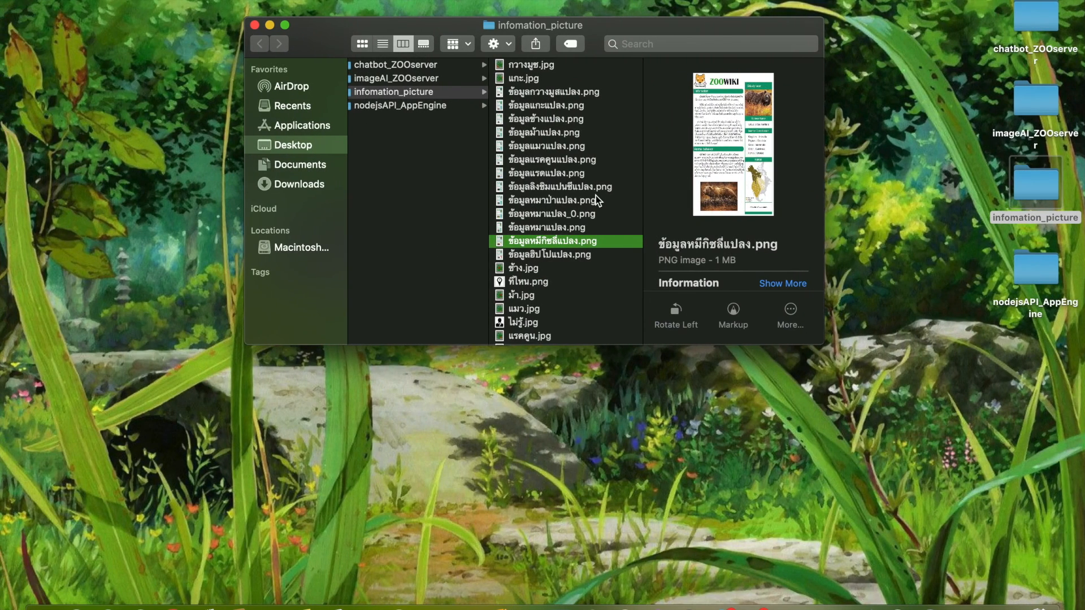
Preview the ที่ไหน.png and ไม่รู้.jpg images in the infomation_picture folder
click(520, 282)
scroll(602, 273, down, 1)
scroll(603, 273, down, 1)
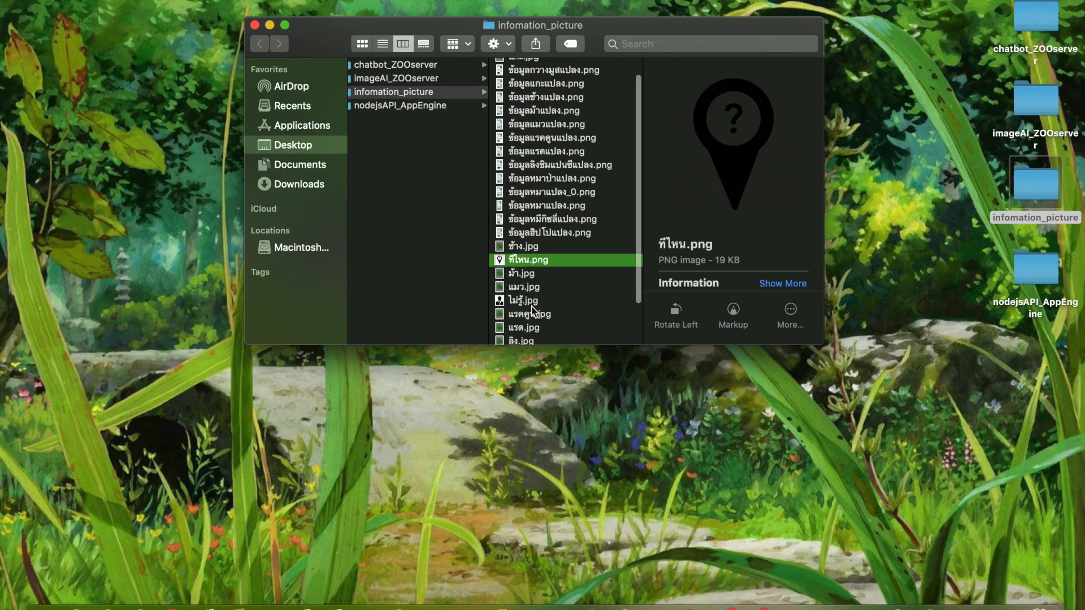
click(529, 302)
scroll(562, 269, down, 2)
scroll(561, 269, up, 4)
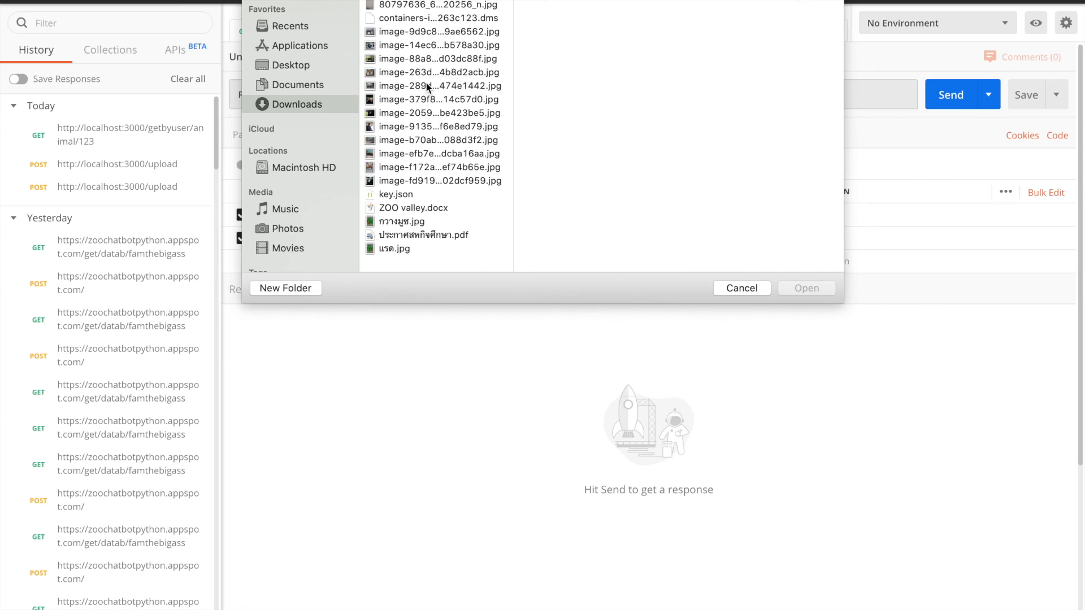
In Postman, attach image-289d855d-254c-4465-9c96-5418474e1442.jpg from Downloads as the file value and send the POST request to the upload endpoint
click(426, 81)
key(Up)
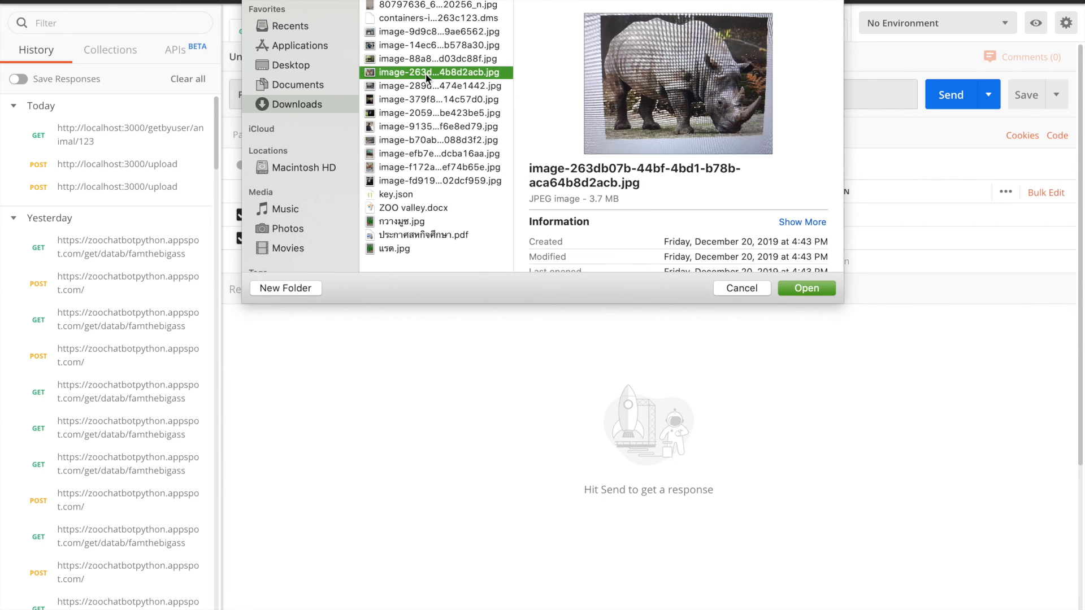
click(461, 89)
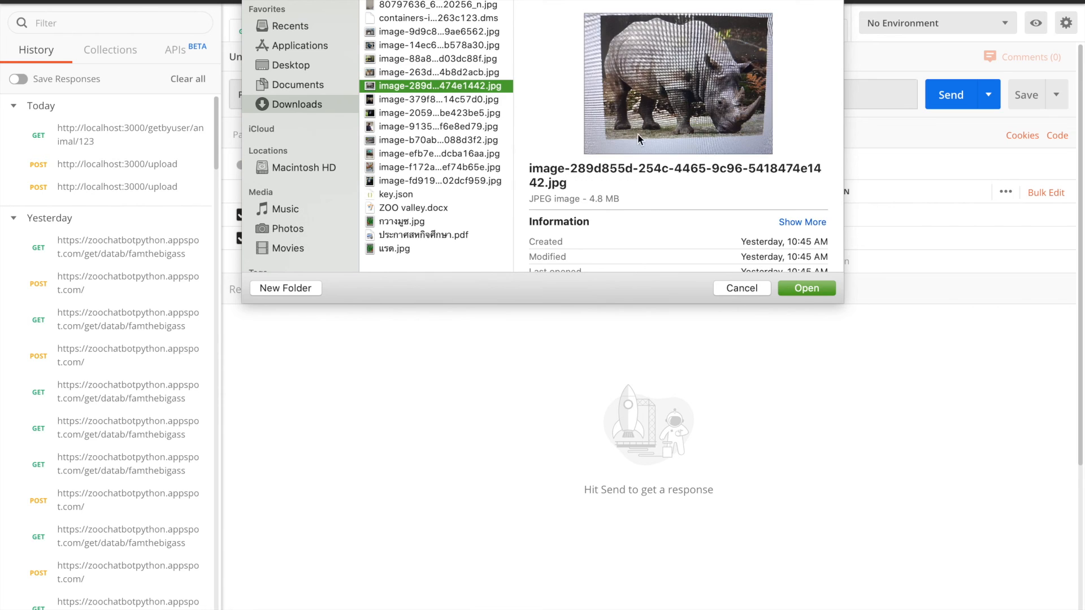
click(795, 289)
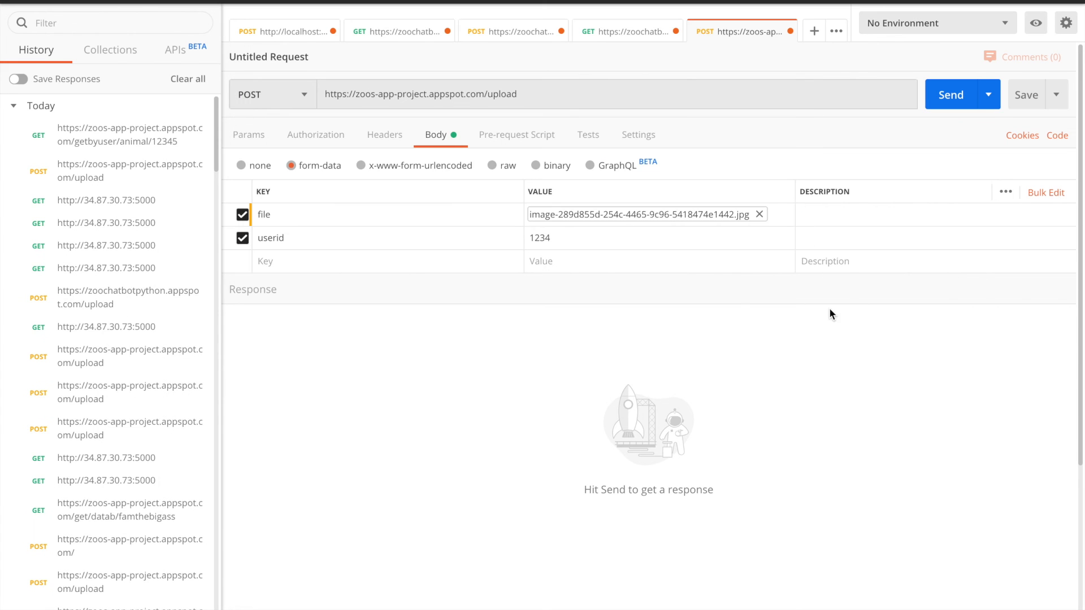
click(942, 101)
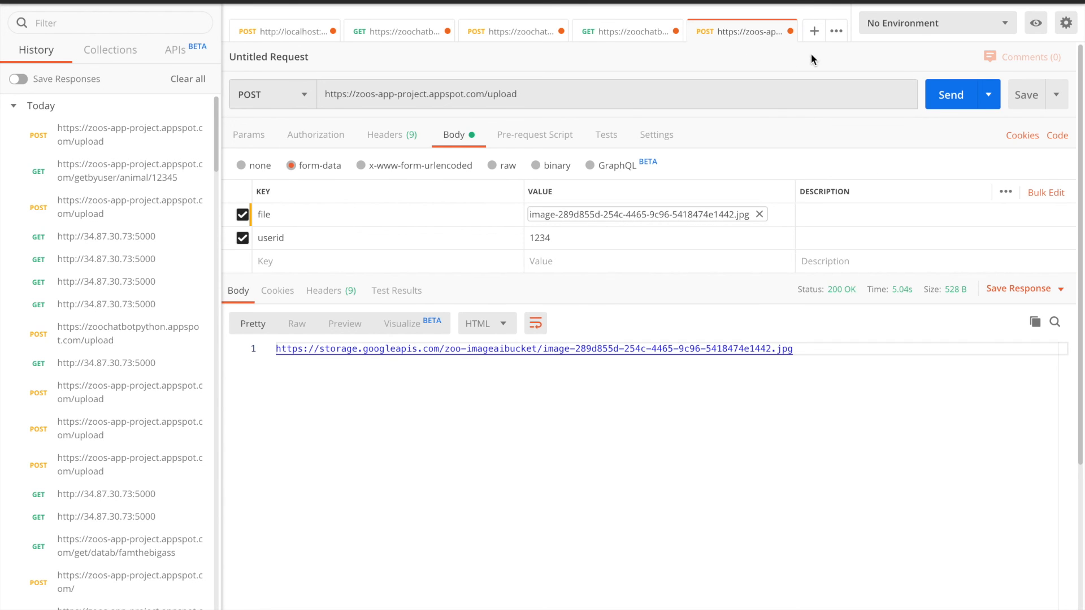
click(814, 32)
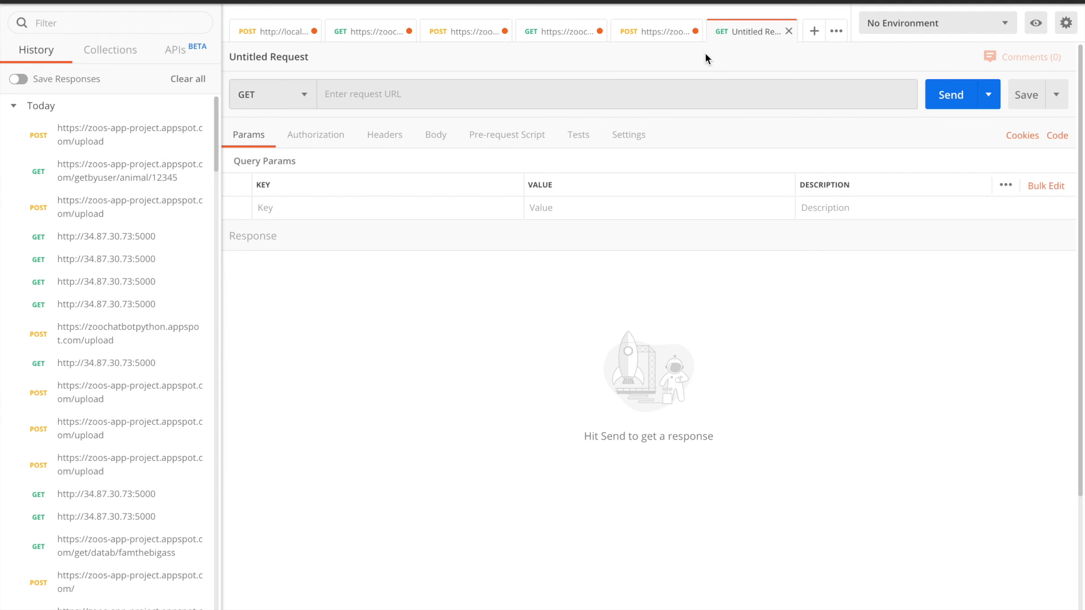
click(667, 33)
drag(489, 97, 324, 96)
key(ctrl+c)
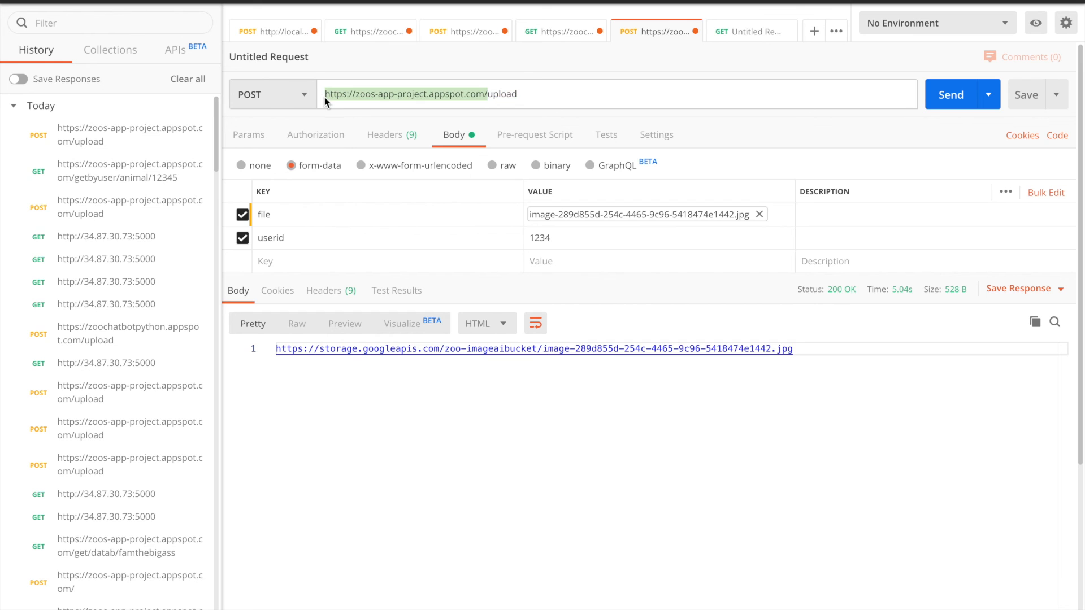
click(757, 33)
click(594, 92)
key(ctrl+v)
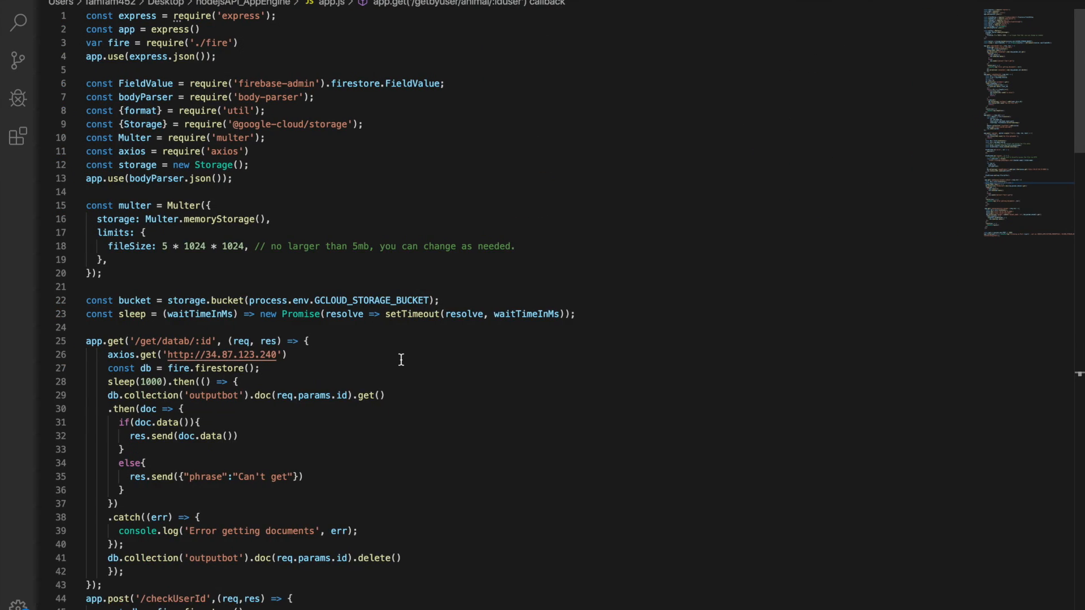
Switch to Visual Studio Code and copy the /getbyuser/animal/ path from its route definition in app.js
scroll(401, 360, down, 20)
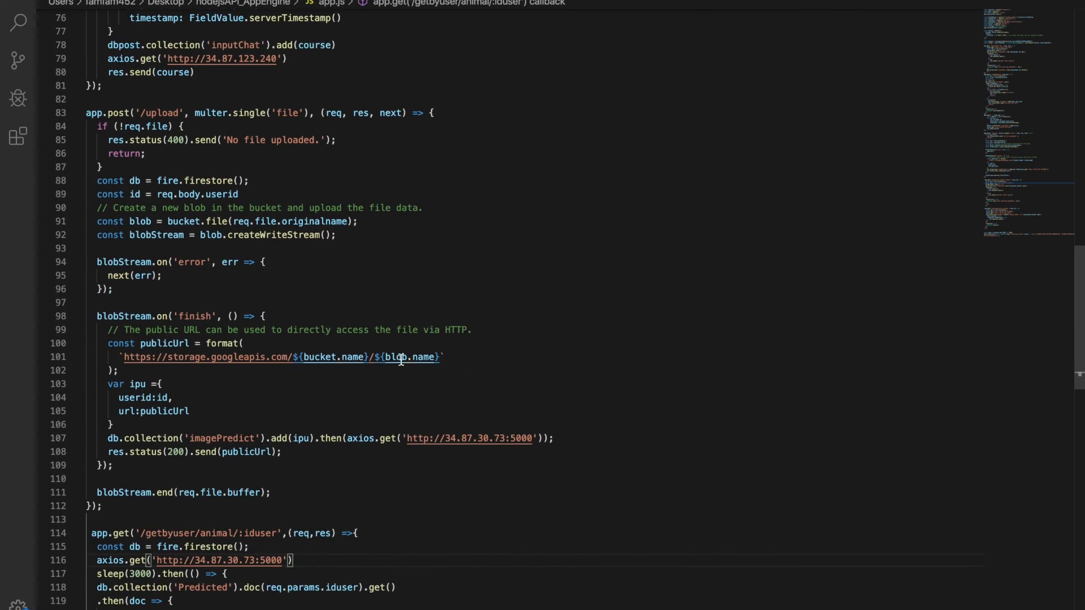
scroll(401, 360, down, 8)
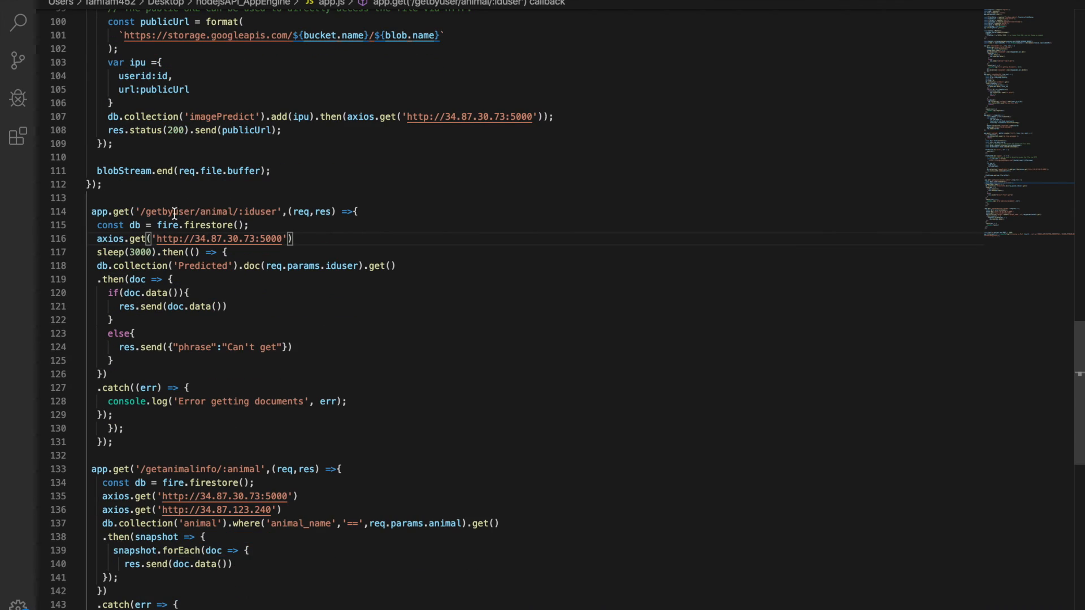
drag(141, 213, 160, 197)
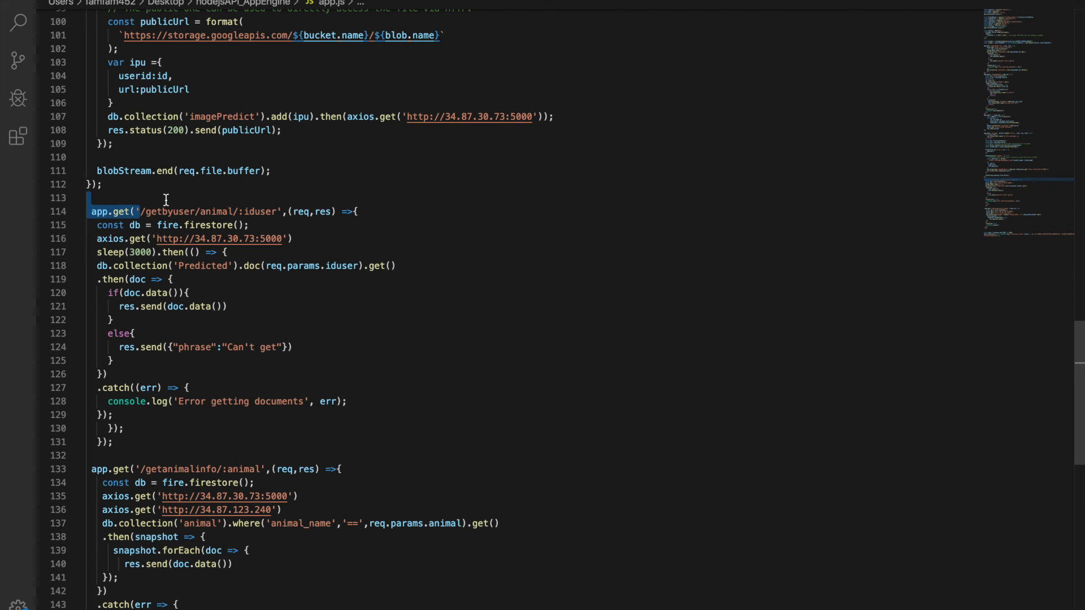
drag(162, 199, 239, 213)
key(super+c)
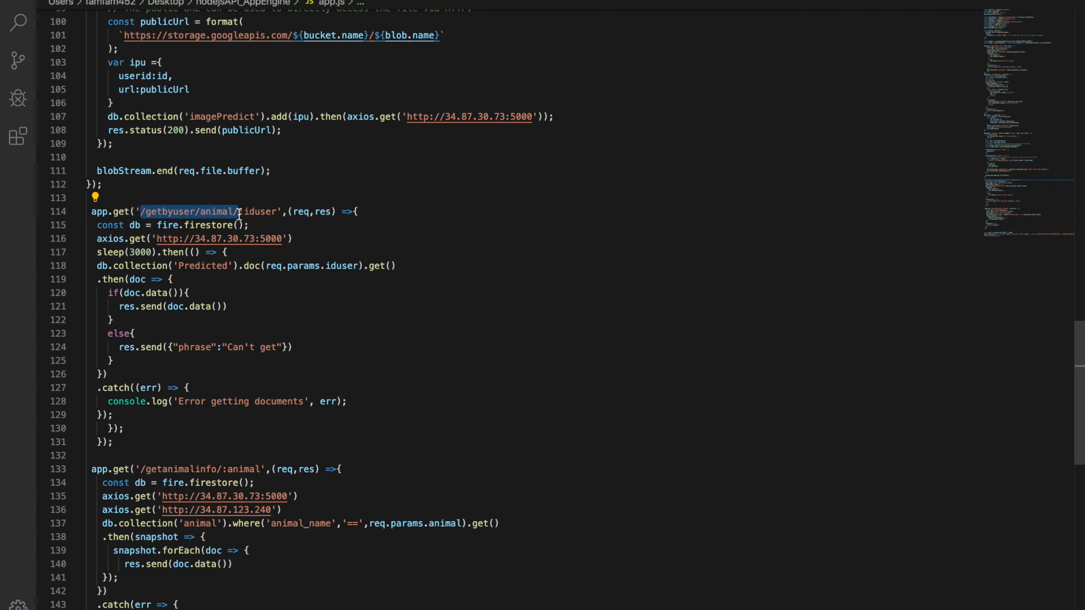
key(ctrl+Right)
key(ctrl+Right)
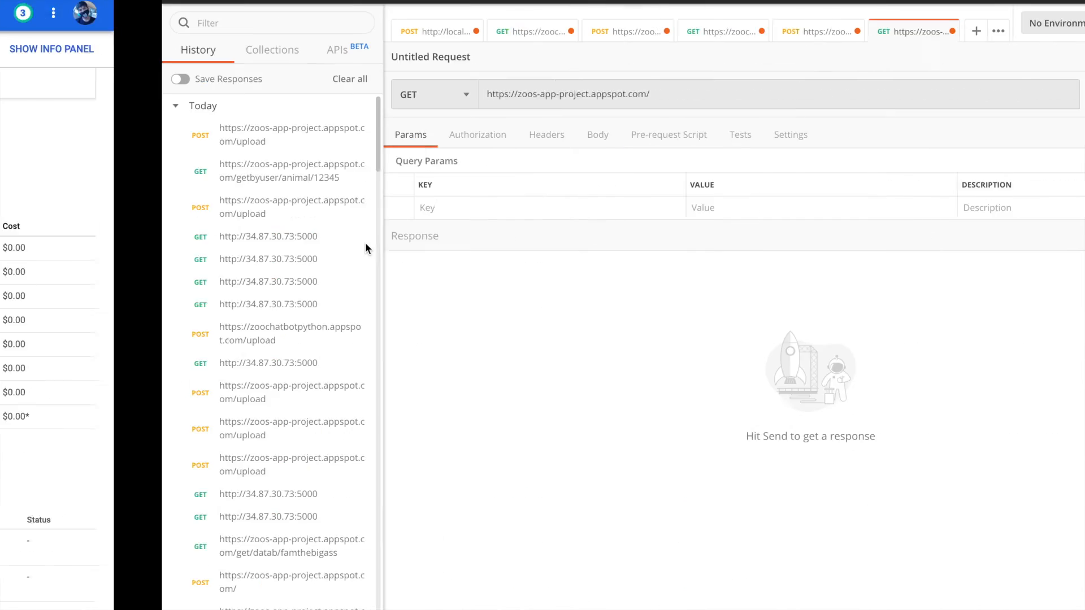
click(613, 97)
key(super+v)
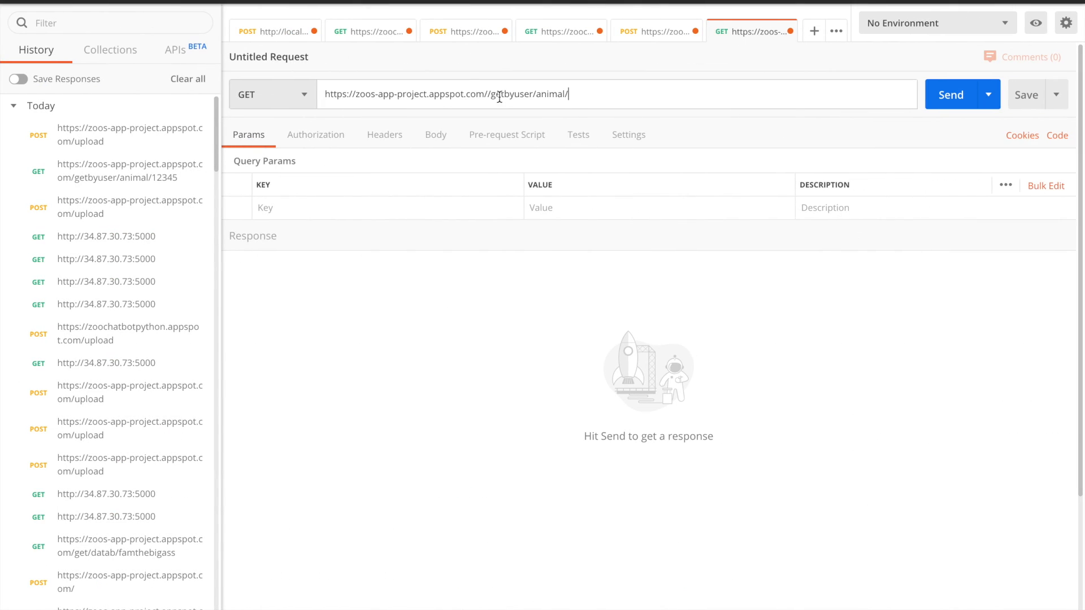
key(BackSpace)
click(591, 94)
text(1234)
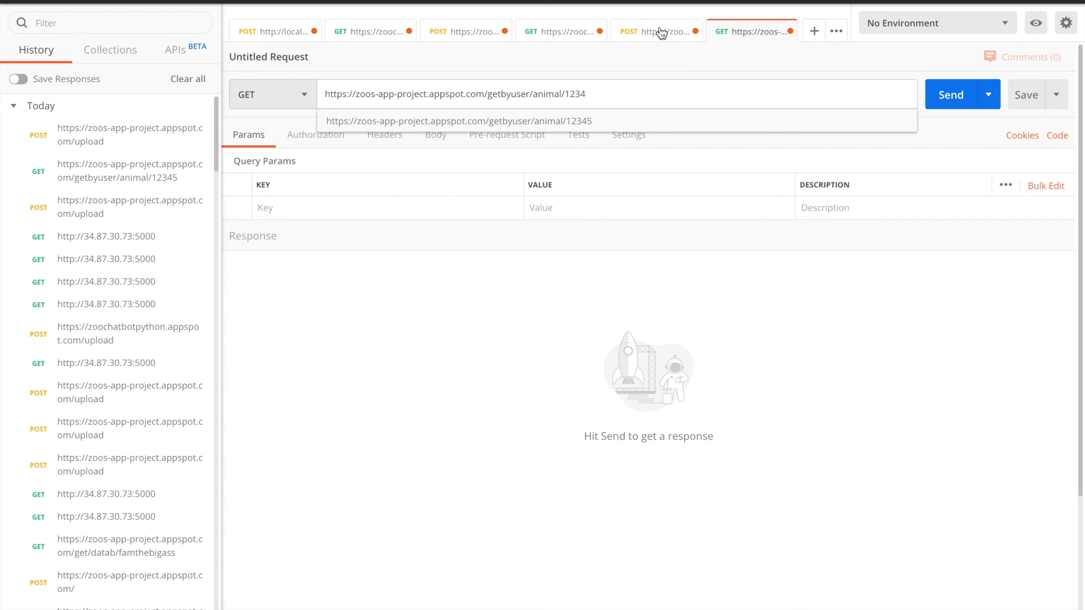
click(659, 31)
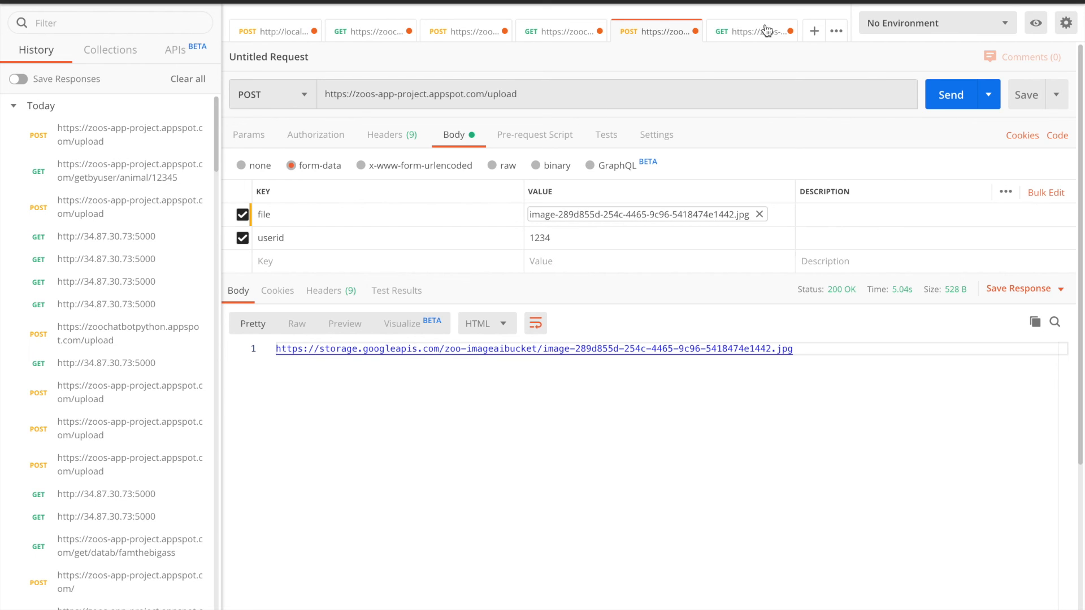
click(748, 33)
click(950, 95)
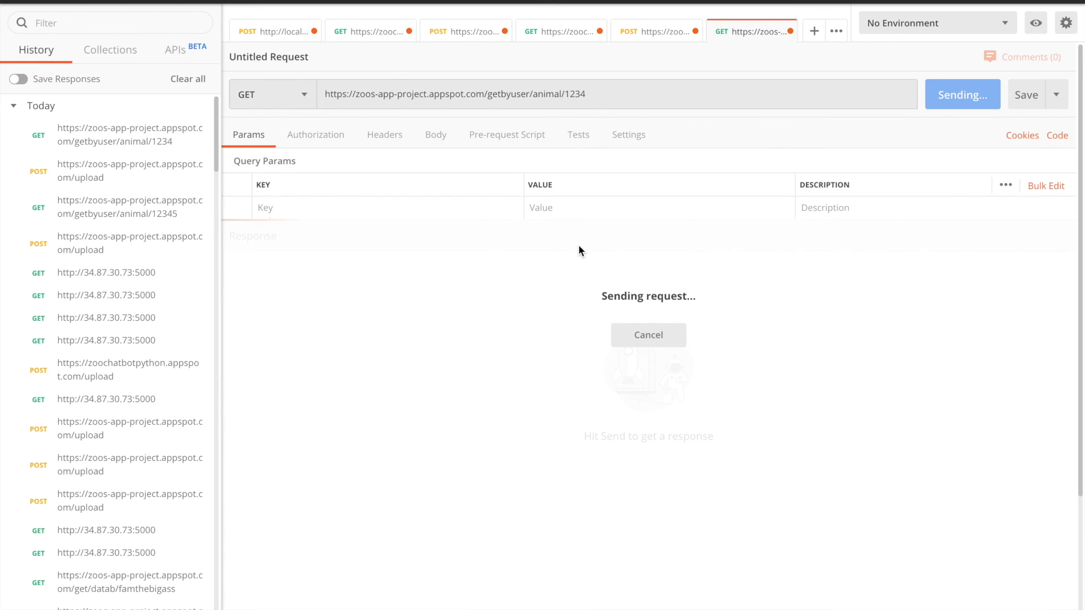
Examine the animal value predicted for the uploaded image in the GET response
click(406, 323)
drag(358, 323, 402, 324)
click(427, 327)
click(444, 395)
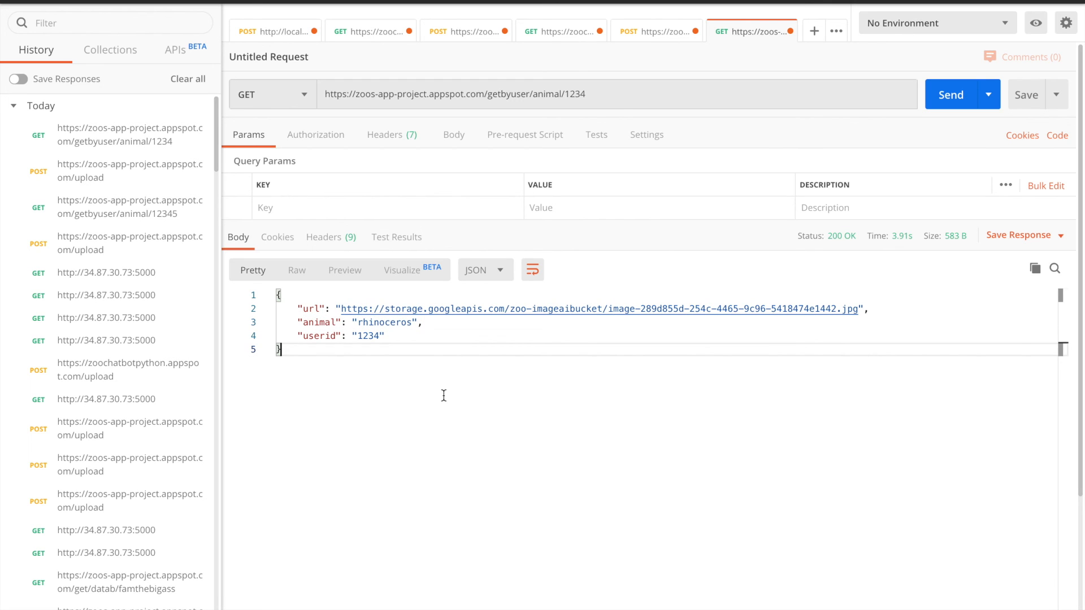